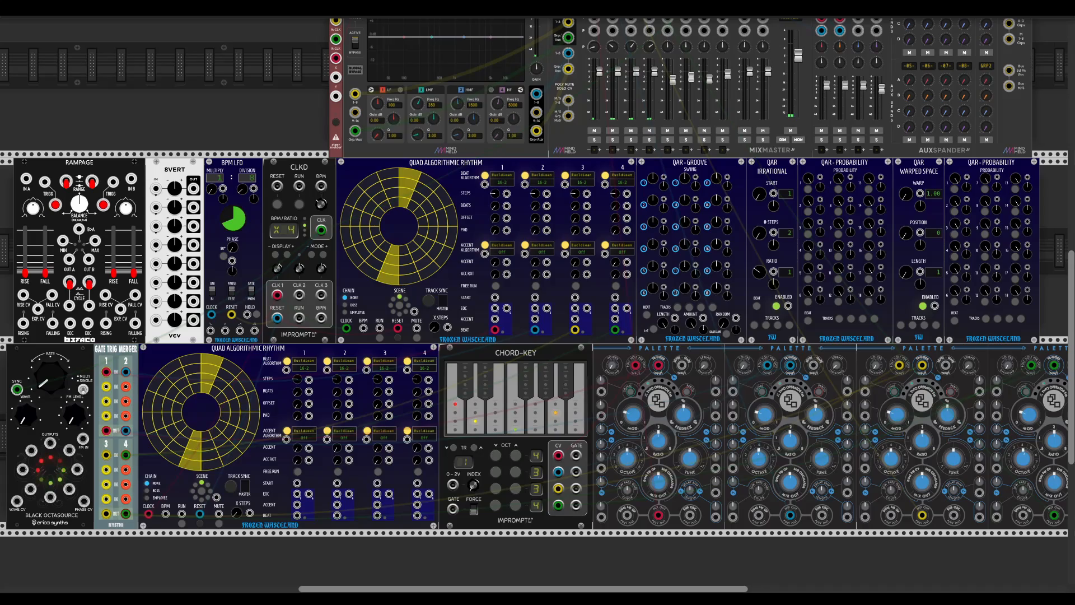
Step: Switch track 1's beat algorithm in the upper Quad Algorithmic Rhythm to Golomb Ruler, and from there to Well Formed
{"action": "scroll", "coordinate": [500, 206], "scroll_direction": "up", "scroll_amount": 3}
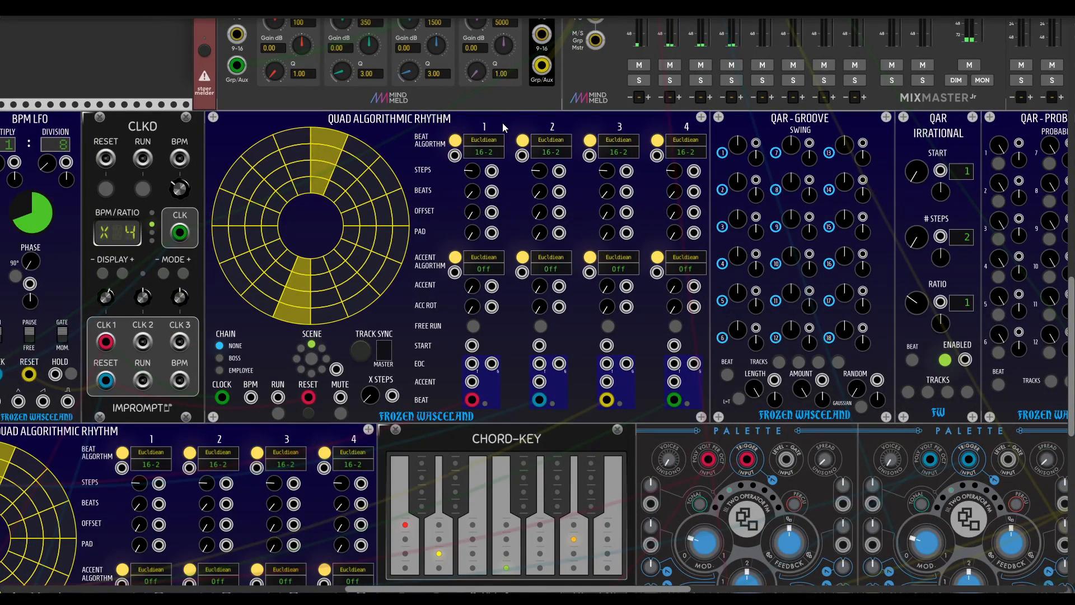
{"action": "left_click_drag", "start_coordinate": [470, 106], "coordinate": [500, 179]}
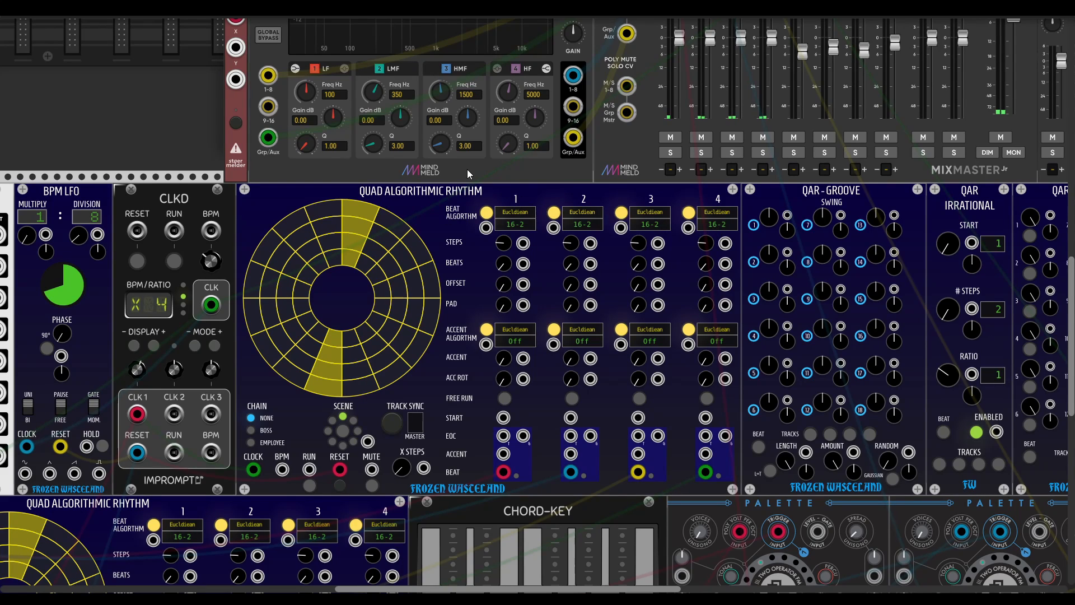
{"action": "left_click", "coordinate": [486, 212]}
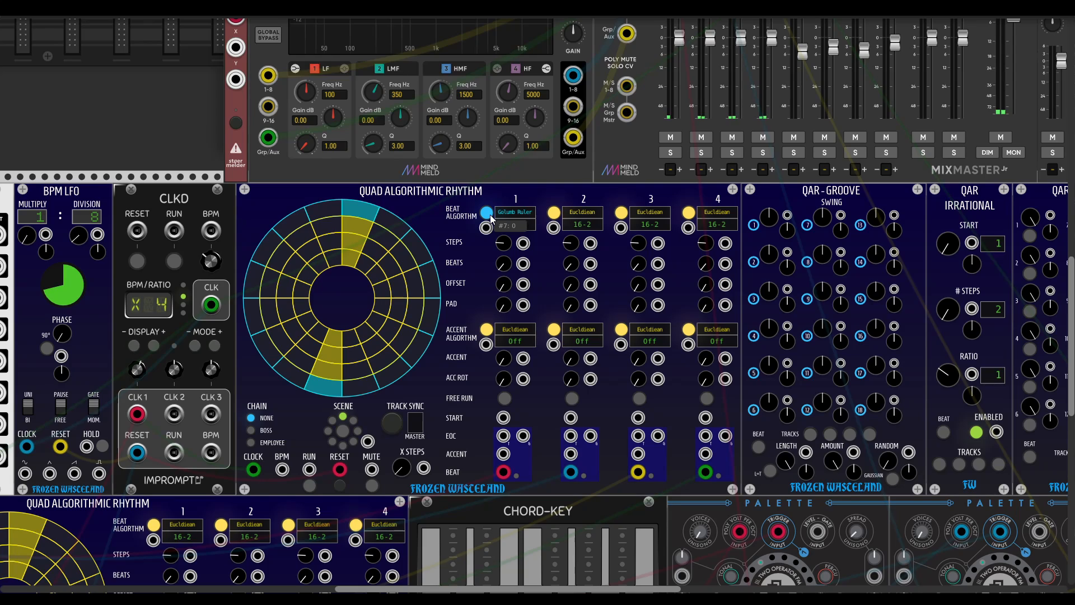
{"action": "left_click", "coordinate": [489, 214]}
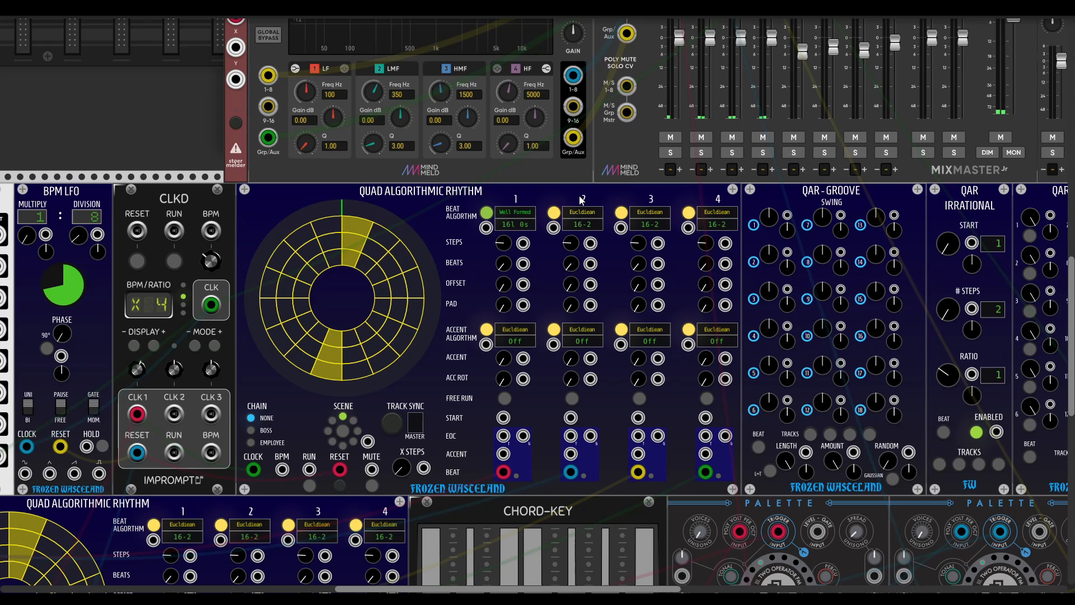
Step: Vary track 1's I/s ratio in the QAR Well-Formed expander and reset it to its default
{"action": "scroll", "coordinate": [597, 191], "scroll_direction": "right", "scroll_amount": 5}
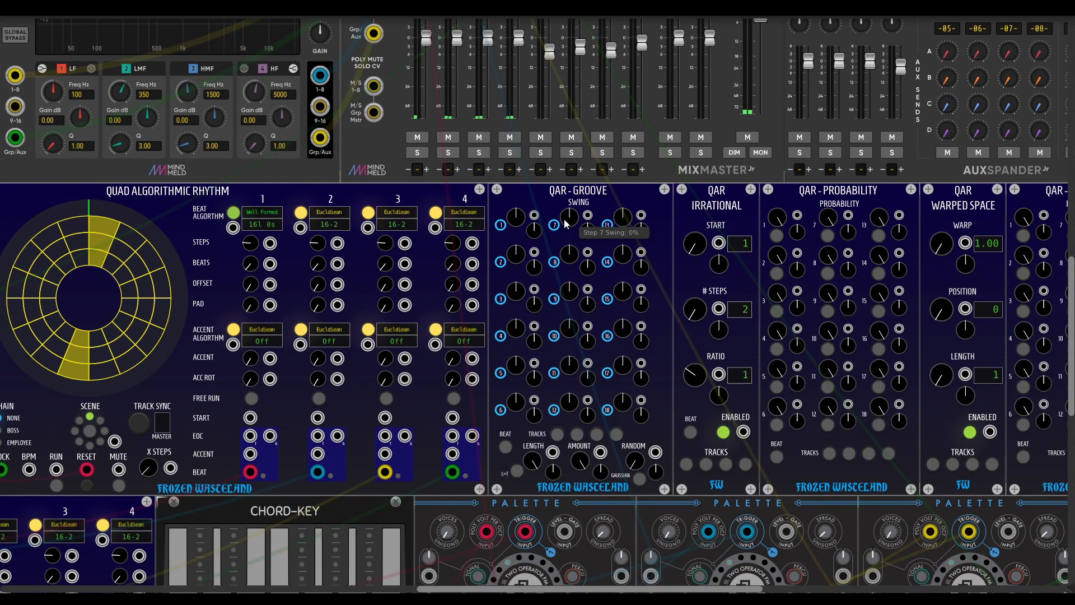
{"action": "scroll", "coordinate": [680, 308], "scroll_direction": "left", "scroll_amount": 3}
{"action": "scroll", "coordinate": [680, 308], "scroll_direction": "right", "scroll_amount": 3}
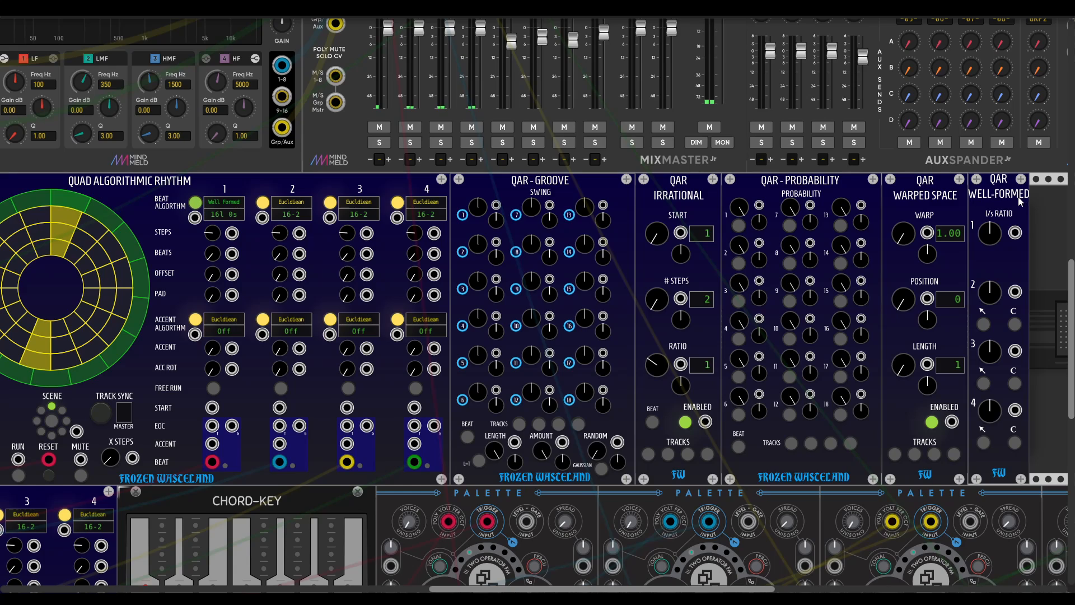
{"action": "left_click_drag", "start_coordinate": [991, 232], "coordinate": [991, 218]}
{"action": "double_click", "coordinate": [991, 232]}
Step: Switch track 1's beat algorithm to Perfect Balance, and from there to Manual
{"action": "left_click", "coordinate": [193, 203]}
{"action": "left_click_drag", "start_coordinate": [47, 208], "coordinate": [183, 204]}
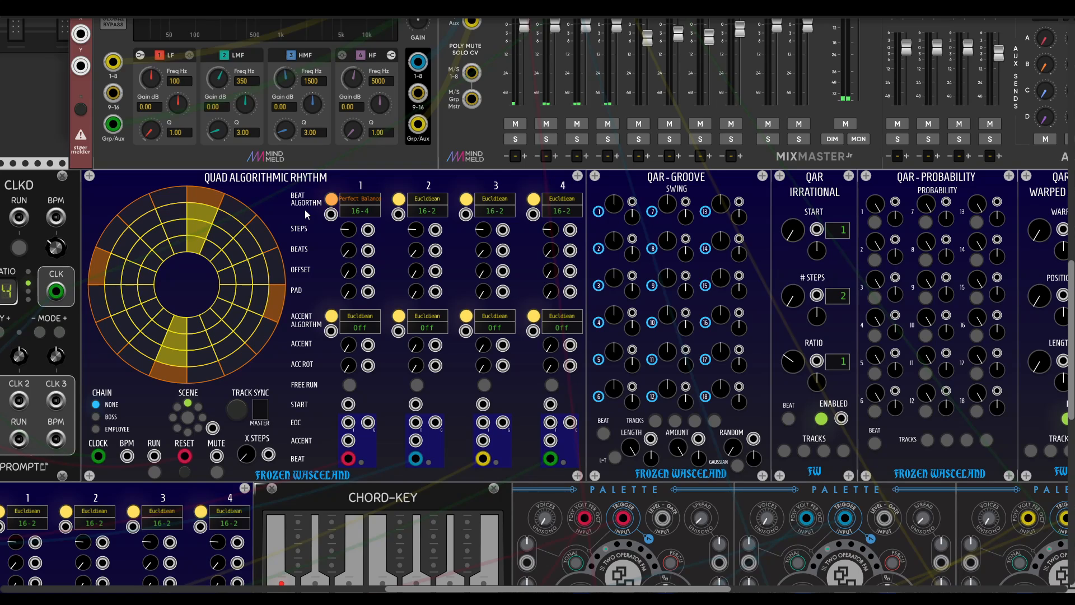
{"action": "left_click", "coordinate": [331, 199]}
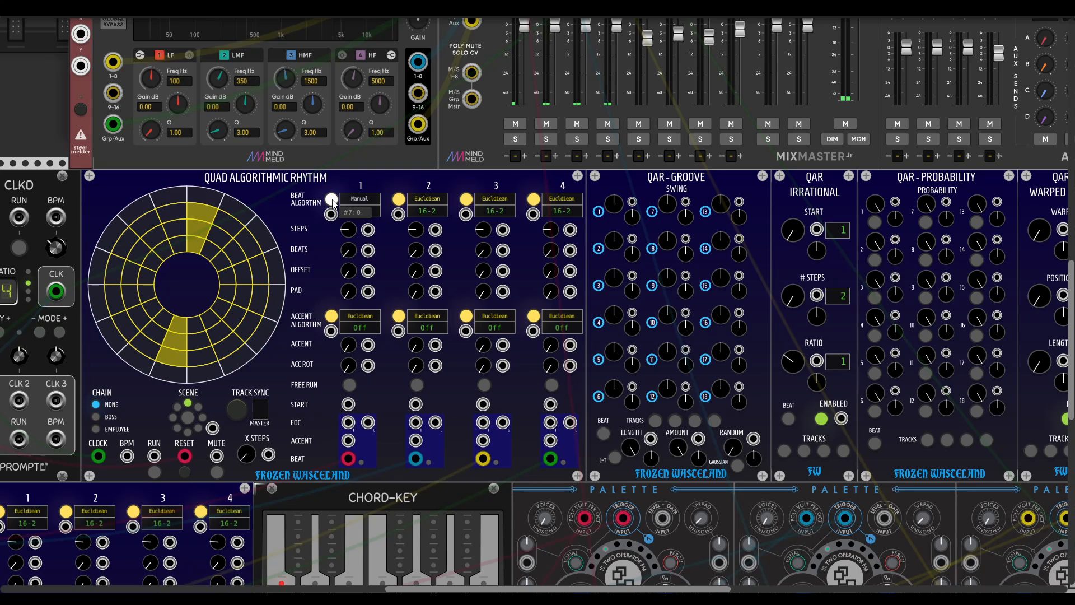
{"action": "scroll", "coordinate": [282, 191], "scroll_direction": "left", "scroll_amount": 3}
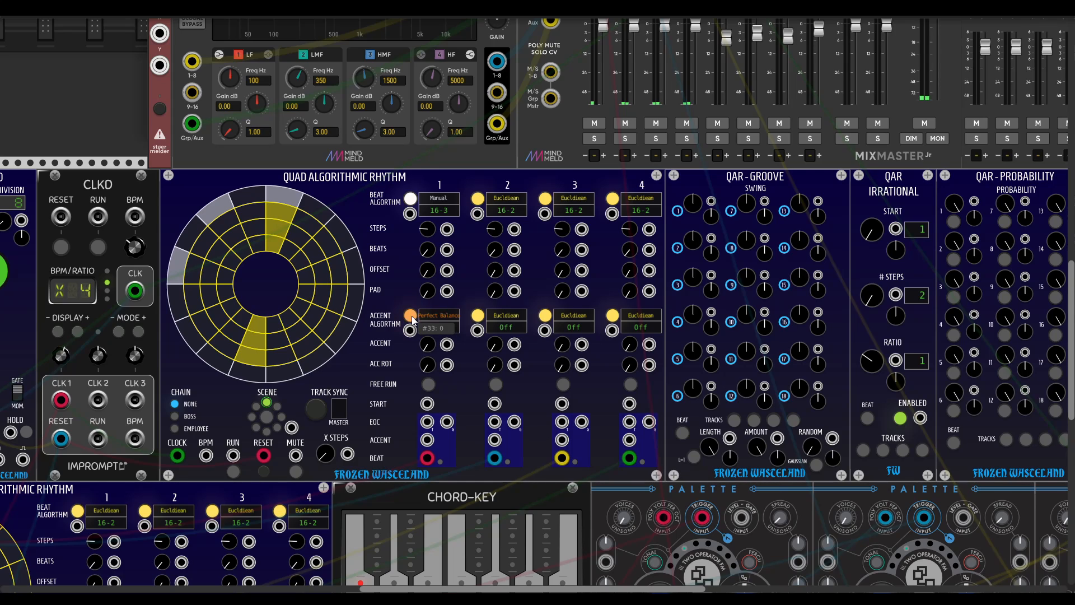
Step: Set track 1's accent algorithm to Manual and raise its accent count
{"action": "left_click", "coordinate": [411, 316]}
{"action": "left_click", "coordinate": [411, 316]}
{"action": "left_click", "coordinate": [412, 316]}
{"action": "left_click", "coordinate": [412, 315]}
{"action": "left_click_drag", "start_coordinate": [429, 344], "coordinate": [431, 349]}
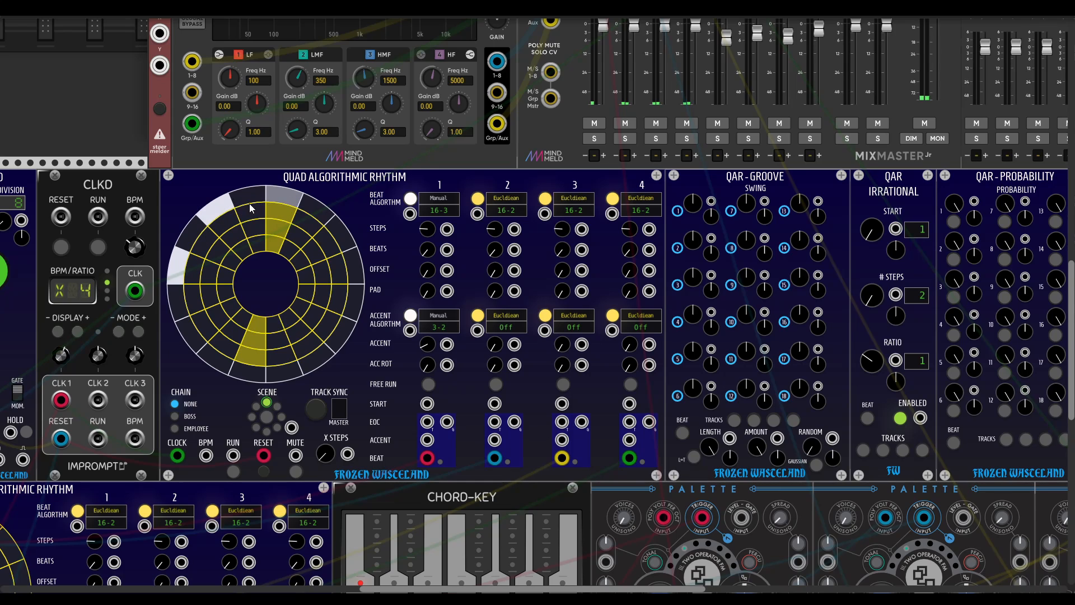
Step: Remove the three manually placed beats from track 1's outer ring
{"action": "left_click", "coordinate": [223, 208]}
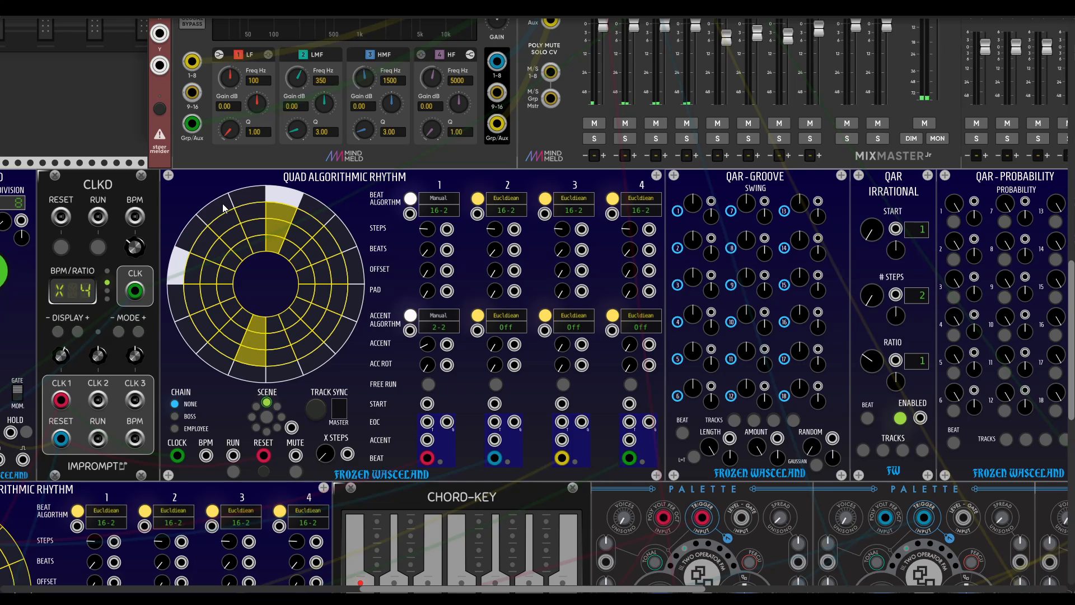
{"action": "left_click", "coordinate": [188, 252]}
{"action": "left_click", "coordinate": [284, 197]}
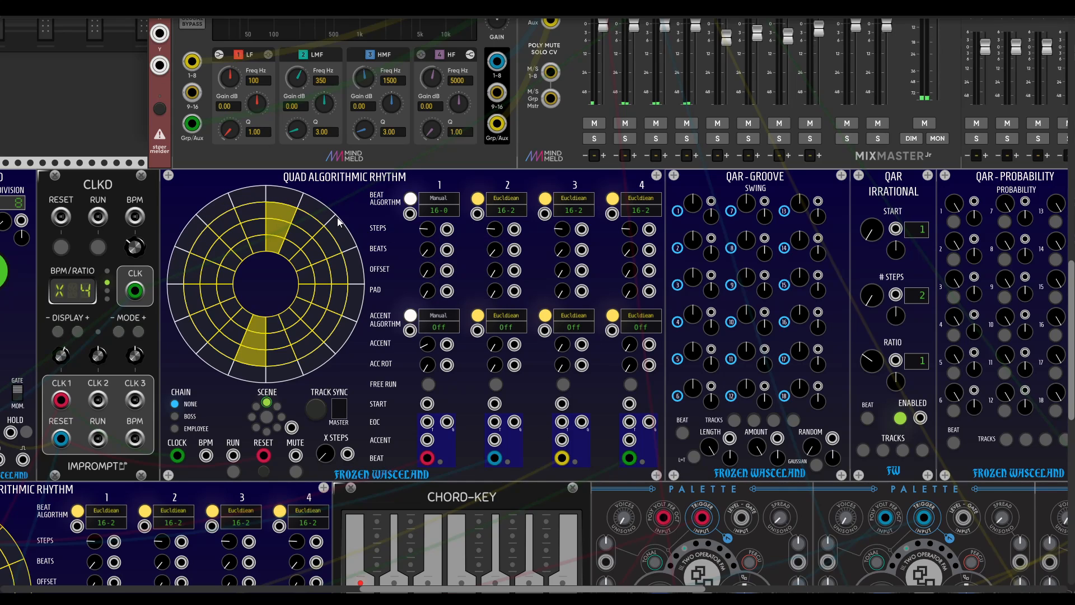
Step: Raise track 1's beat count to 10 with the Fibonacci algorithm selected, and switch its beat algorithm to Euclidean
{"action": "left_click", "coordinate": [414, 199]}
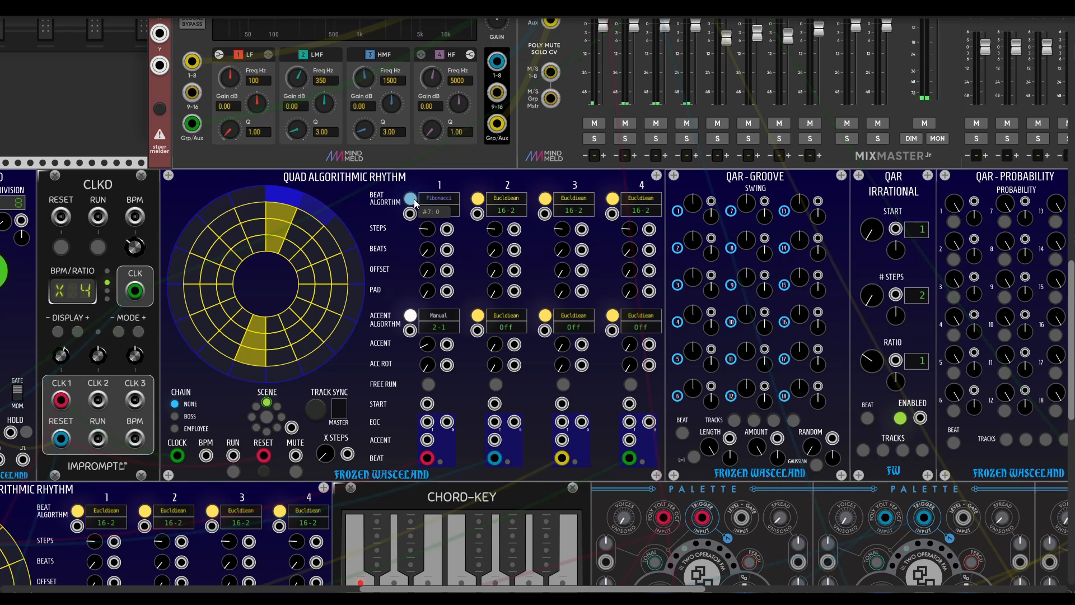
{"action": "scroll", "coordinate": [404, 255], "scroll_direction": "up", "scroll_amount": 2}
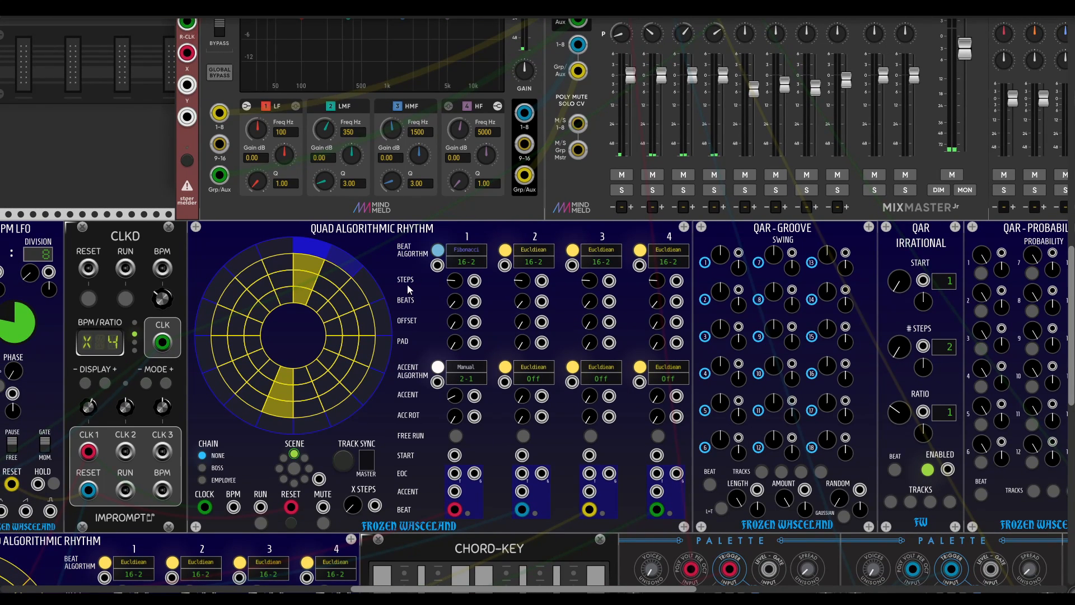
{"action": "mouse_move", "coordinate": [455, 306]}
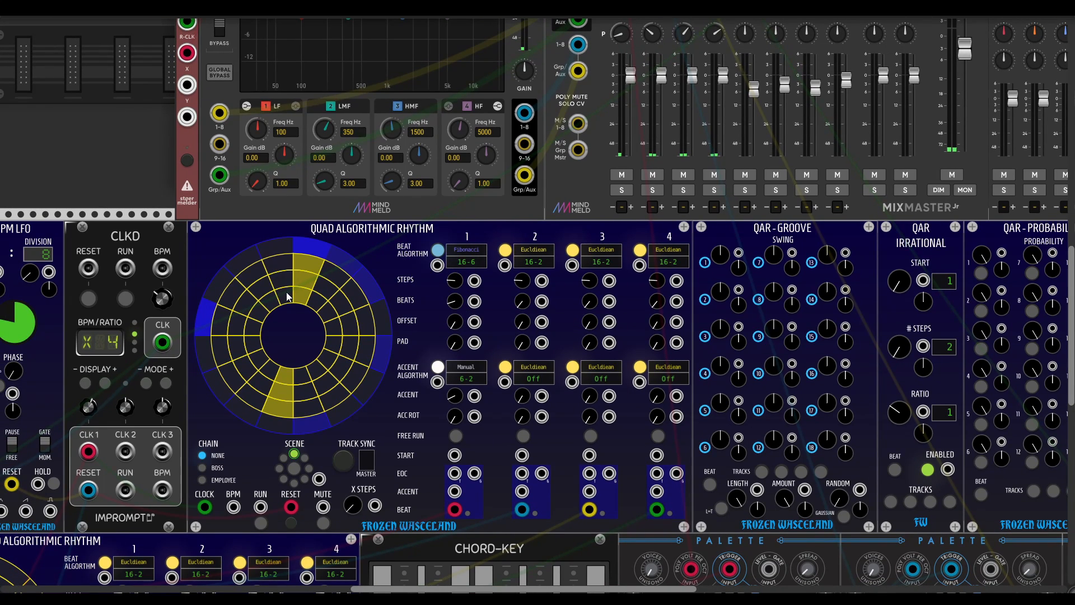
{"action": "scroll", "coordinate": [440, 324], "scroll_direction": "down", "scroll_amount": 2}
{"action": "left_click", "coordinate": [439, 251]}
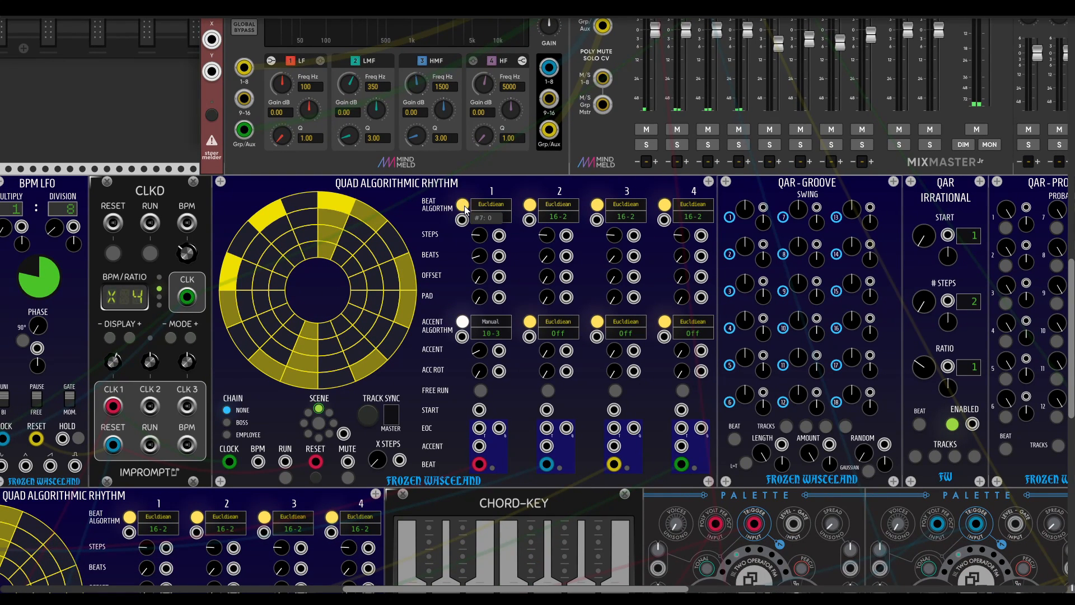
{"action": "scroll", "coordinate": [475, 274], "scroll_direction": "right", "scroll_amount": 3}
{"action": "scroll", "coordinate": [475, 274], "scroll_direction": "up", "scroll_amount": 1}
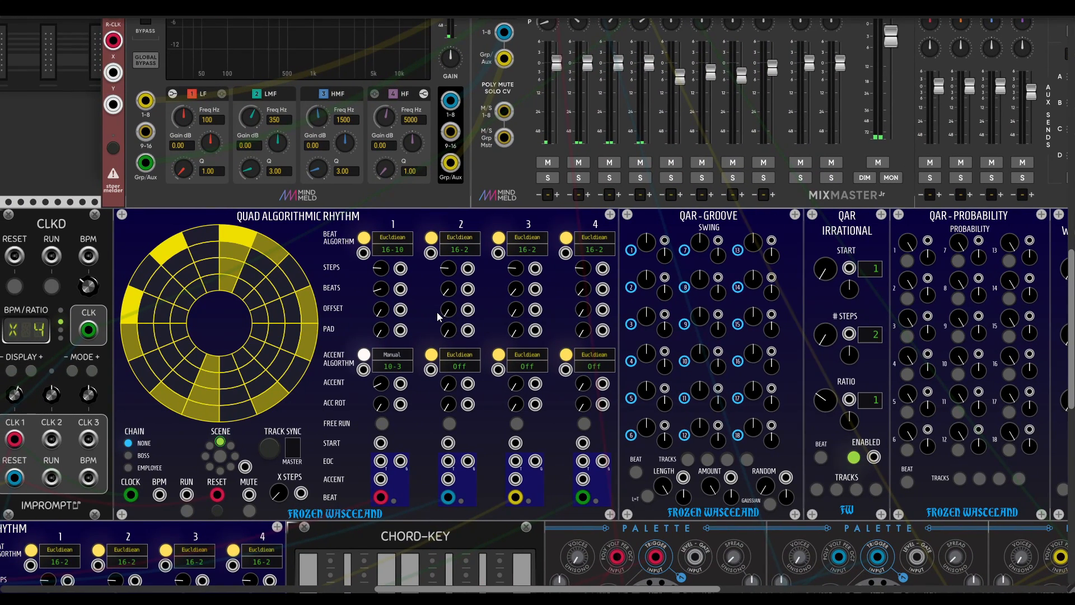
{"action": "scroll", "coordinate": [448, 314], "scroll_direction": "right", "scroll_amount": 1}
{"action": "scroll", "coordinate": [448, 313], "scroll_direction": "down", "scroll_amount": 1}
{"action": "scroll", "coordinate": [359, 347], "scroll_direction": "left", "scroll_amount": 1}
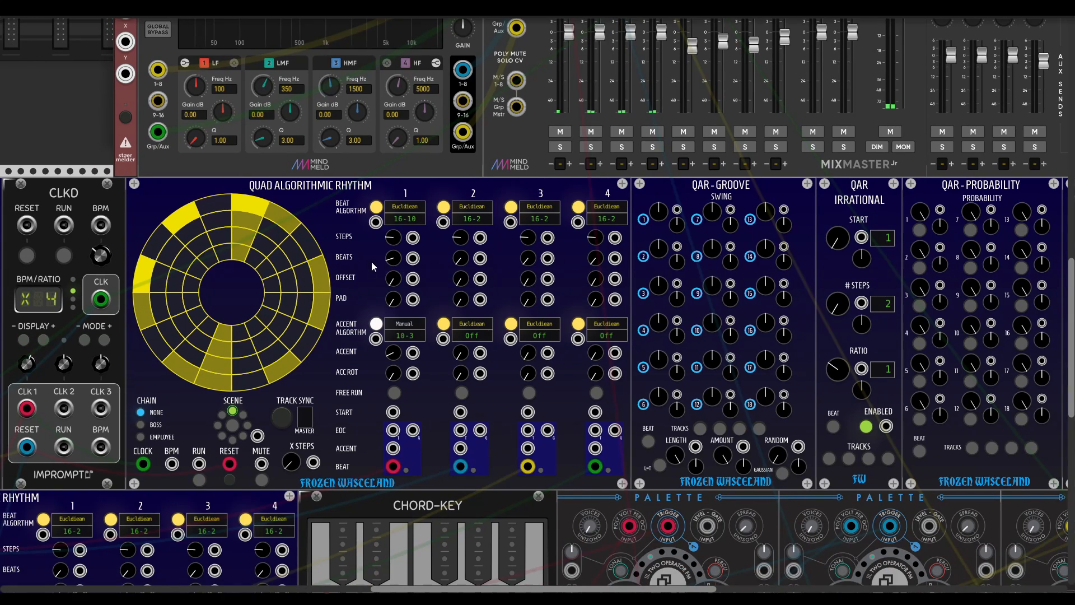
{"action": "scroll", "coordinate": [390, 238], "scroll_direction": "left", "scroll_amount": 2}
{"action": "scroll", "coordinate": [391, 237], "scroll_direction": "down", "scroll_amount": 1}
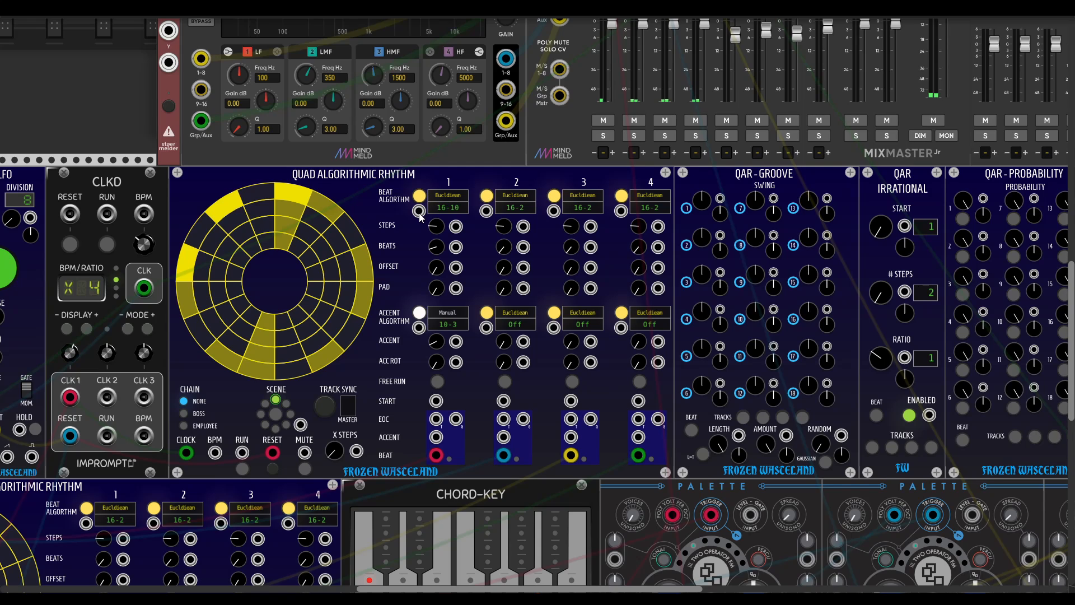
{"action": "scroll", "coordinate": [415, 241], "scroll_direction": "down", "scroll_amount": 2}
{"action": "scroll", "coordinate": [415, 241], "scroll_direction": "left", "scroll_amount": 2}
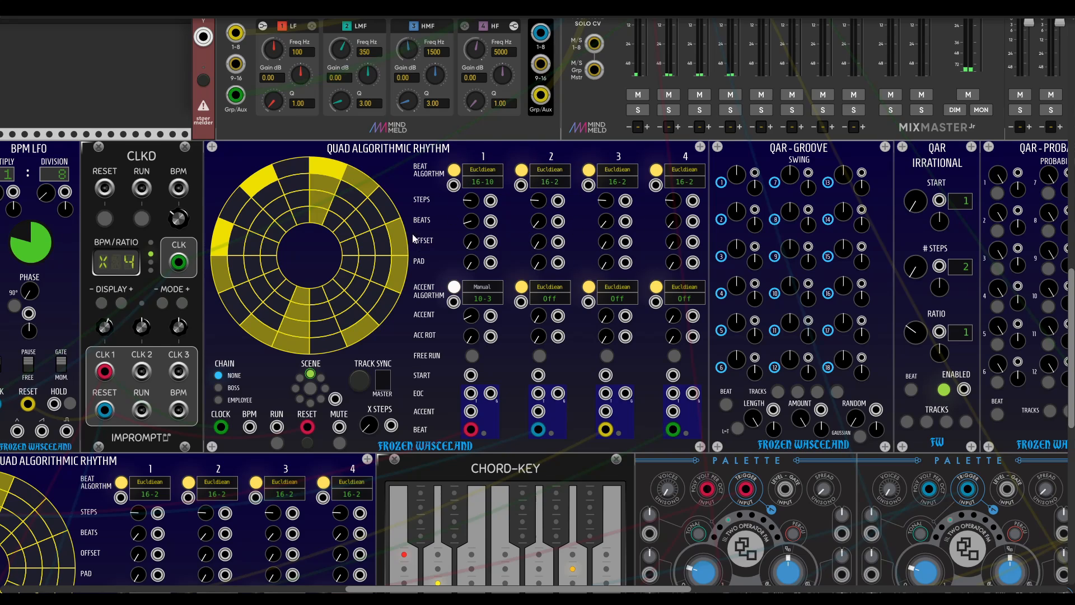
Step: Start the CLKD clock so the rhythm tracks run
{"action": "left_click", "coordinate": [139, 219]}
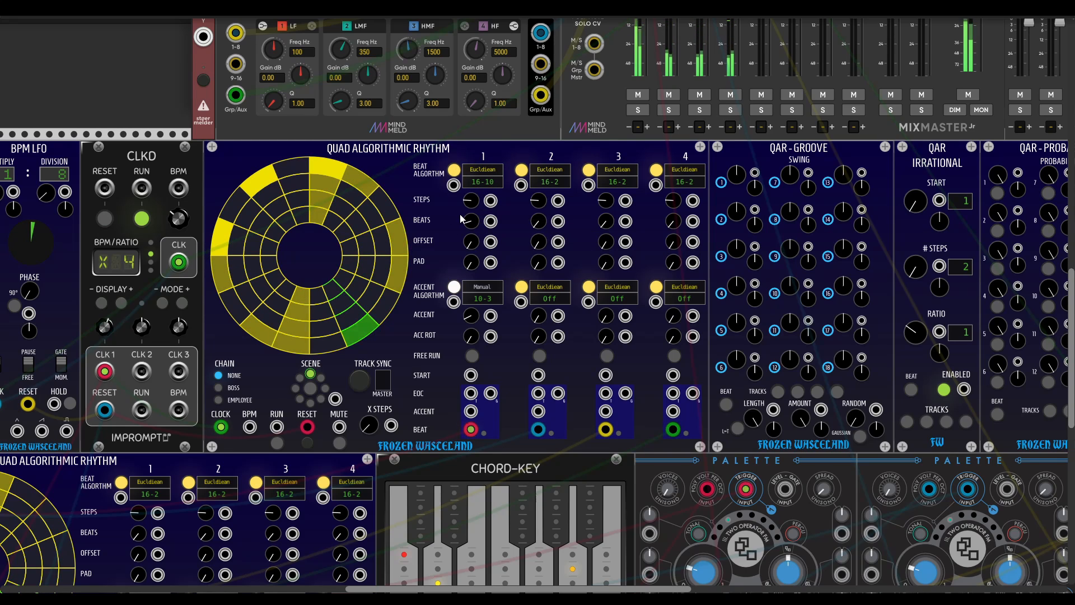
{"action": "scroll", "coordinate": [447, 212], "scroll_direction": "up", "scroll_amount": 1}
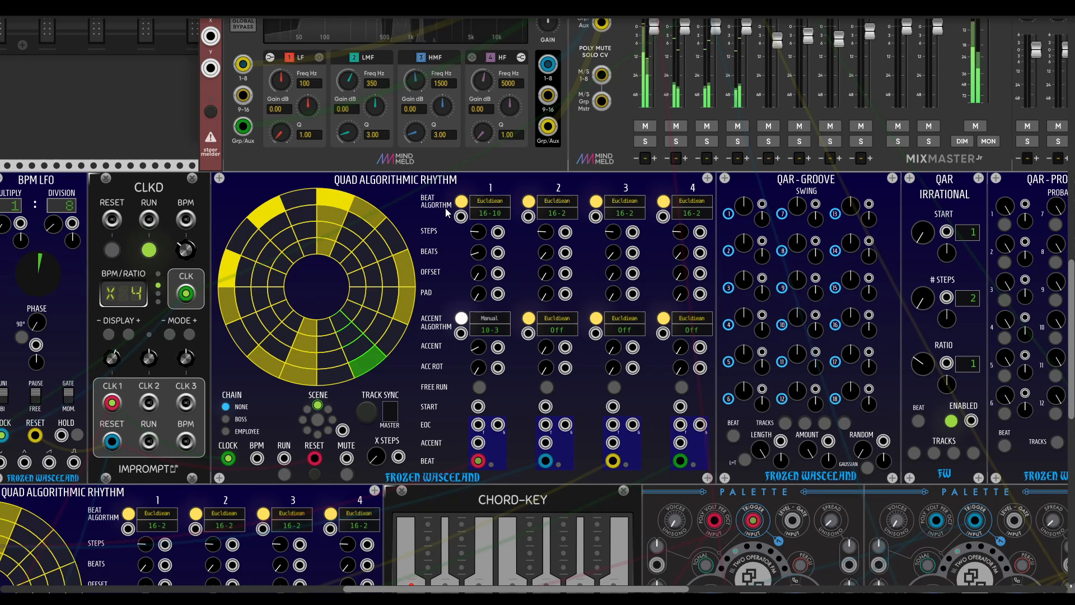
{"action": "scroll", "coordinate": [454, 238], "scroll_direction": "down", "scroll_amount": 1}
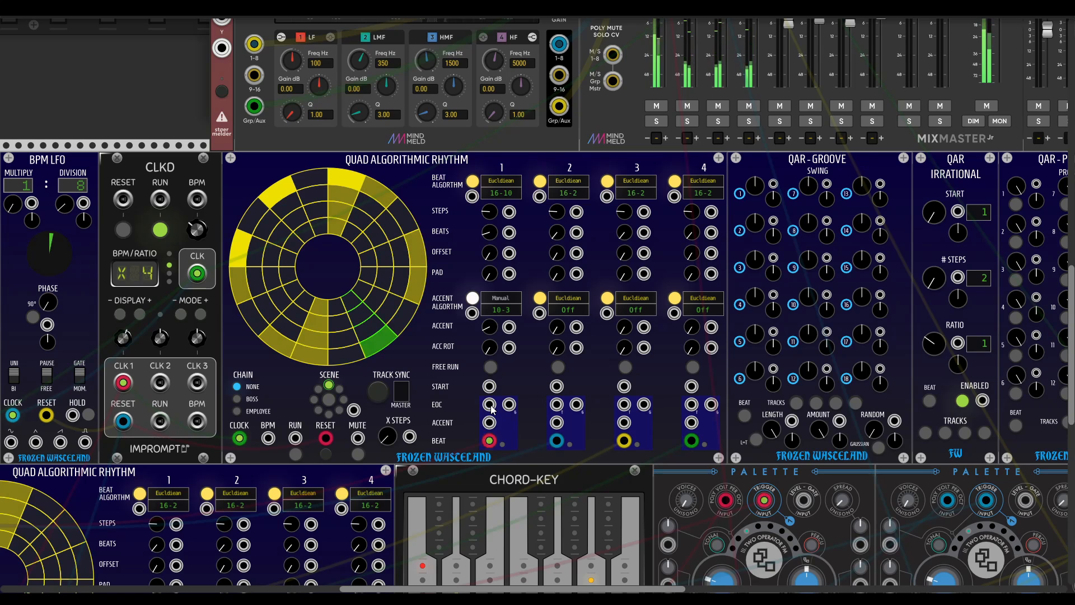
Step: Patch track 1's EOC output into its own beat algorithm input, and unplug that cable
{"action": "left_click_drag", "start_coordinate": [489, 404], "coordinate": [472, 197]}
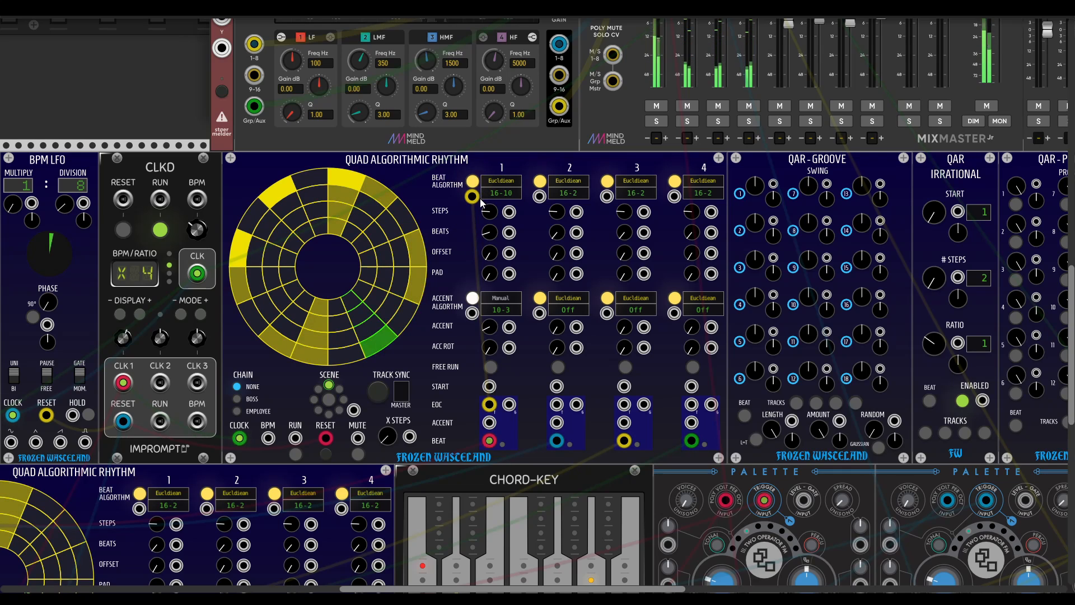
{"action": "left_click_drag", "start_coordinate": [473, 196], "coordinate": [473, 199]}
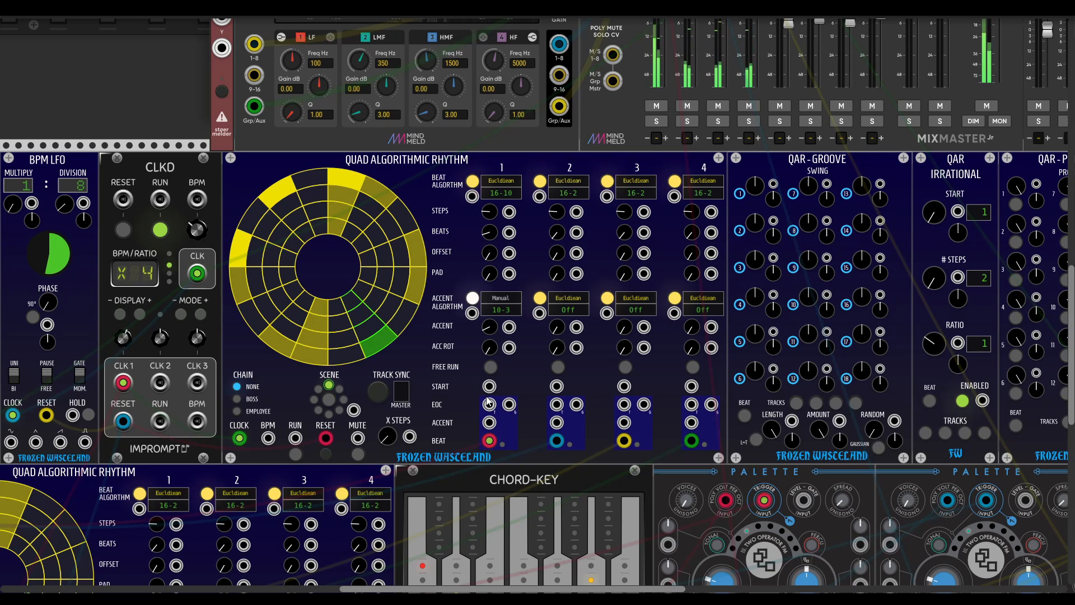
Step: Patch track 1's EOC into track 2's beat algorithm input, and set tracks 2, 3 and 4 to 12, 11 and 11 steps
{"action": "left_click_drag", "start_coordinate": [489, 404], "coordinate": [560, 228]}
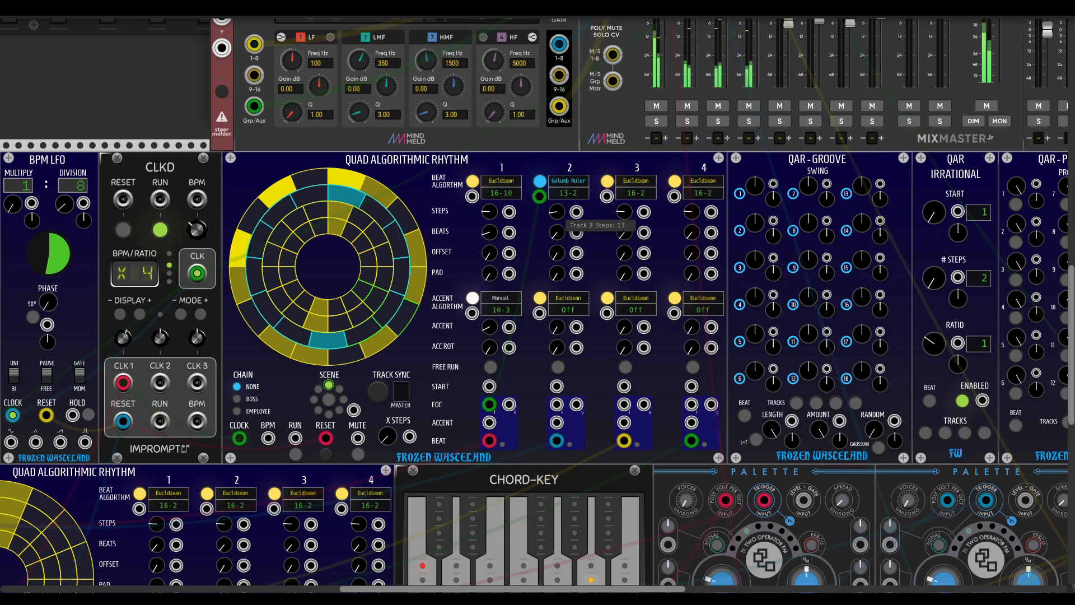
{"action": "left_click_drag", "start_coordinate": [628, 216], "coordinate": [627, 232]}
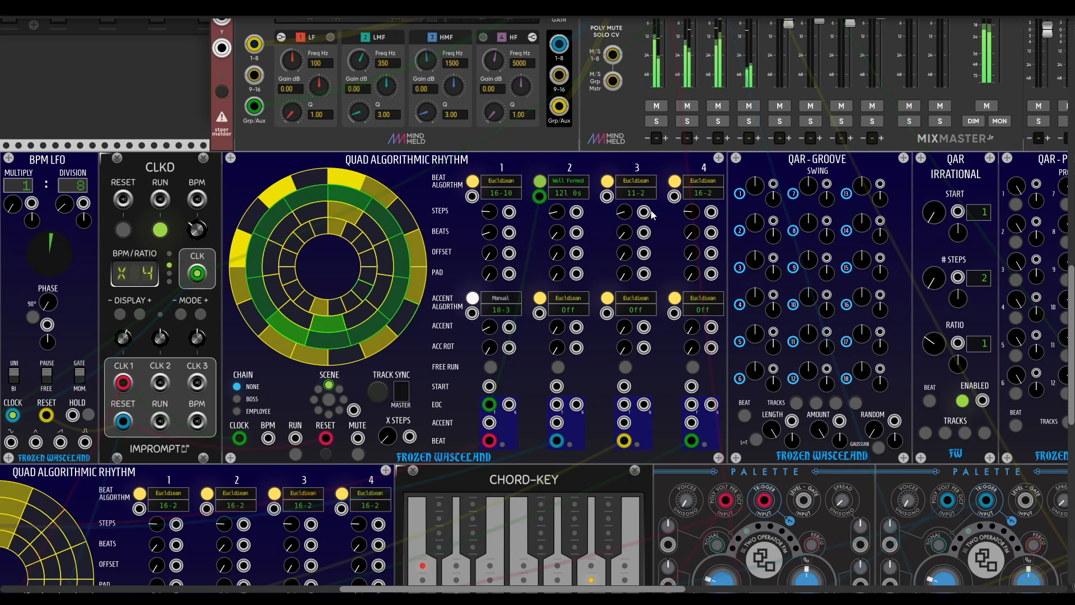
{"action": "left_click_drag", "start_coordinate": [695, 216], "coordinate": [694, 229]}
Step: Patch track 2's EOC into track 1's beat algorithm input, and cross-patch the EOCs of tracks 3 and 4 into each other's algorithm inputs
{"action": "left_click_drag", "start_coordinate": [556, 404], "coordinate": [476, 201]}
{"action": "left_click_drag", "start_coordinate": [607, 196], "coordinate": [674, 196]}
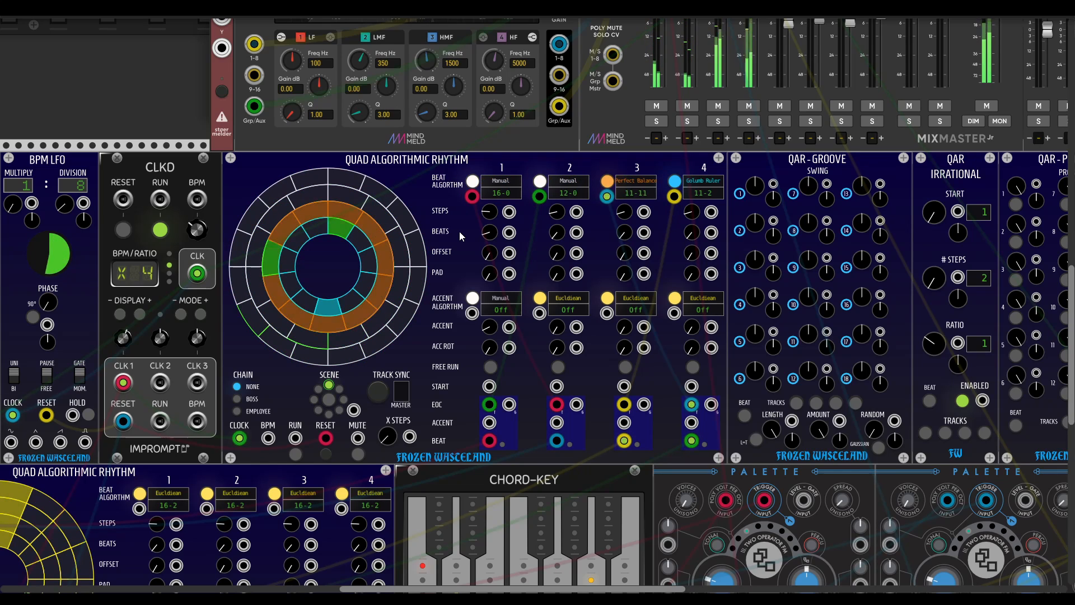
Step: Unplug all EOC cables from the beat algorithm inputs of the four tracks
{"action": "left_click_drag", "start_coordinate": [474, 196], "coordinate": [544, 207]}
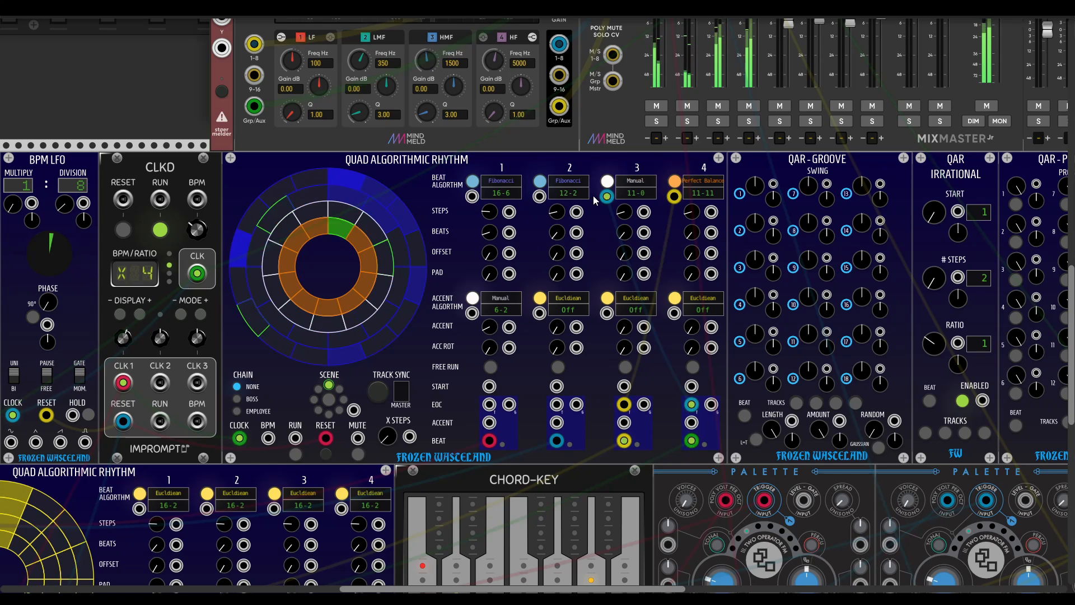
{"action": "left_click_drag", "start_coordinate": [607, 196], "coordinate": [612, 216]}
{"action": "left_click_drag", "start_coordinate": [675, 197], "coordinate": [658, 193]}
Step: Set the beat algorithm of tracks 3 and 4 to Boolean
{"action": "left_click", "coordinate": [608, 182]}
{"action": "left_click", "coordinate": [608, 181]}
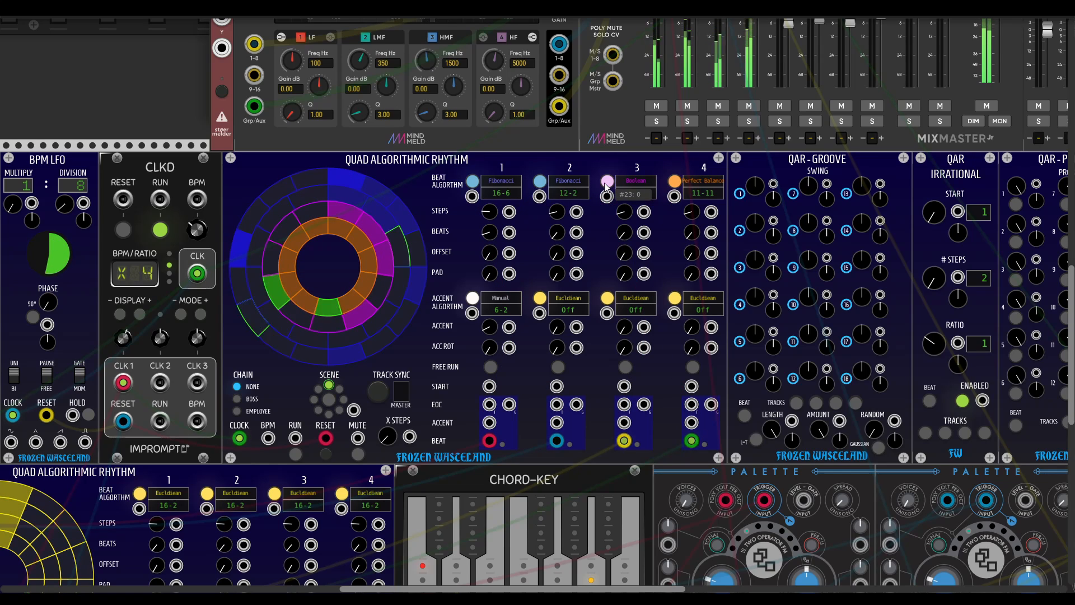
{"action": "left_click", "coordinate": [675, 182]}
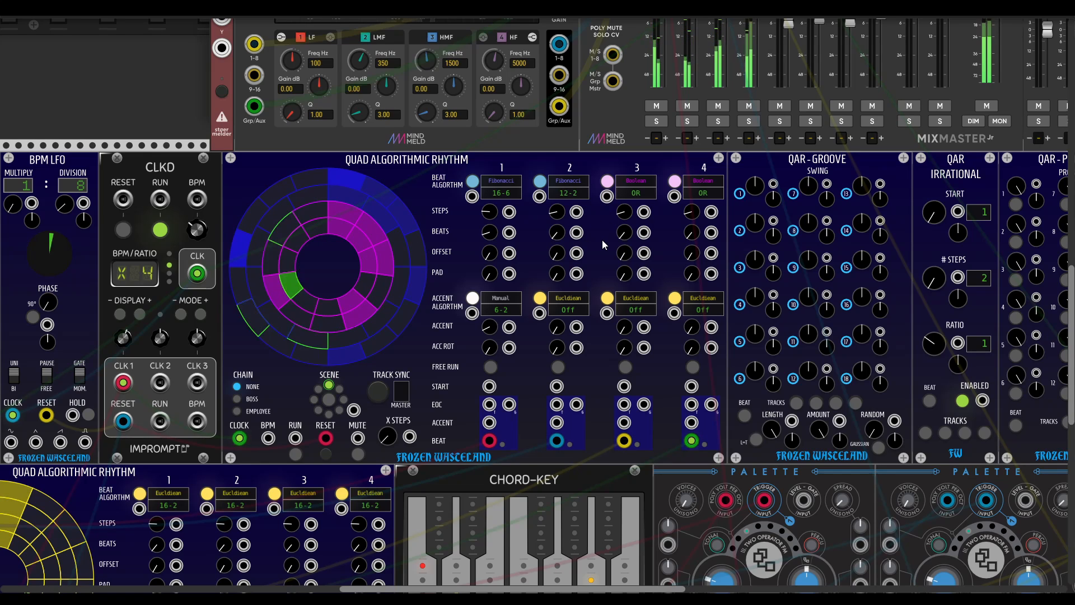
Step: Adjust track 3's step offset, and set its Boolean operation to NAND with its beats value at 14
{"action": "left_click_drag", "start_coordinate": [624, 232], "coordinate": [624, 240]}
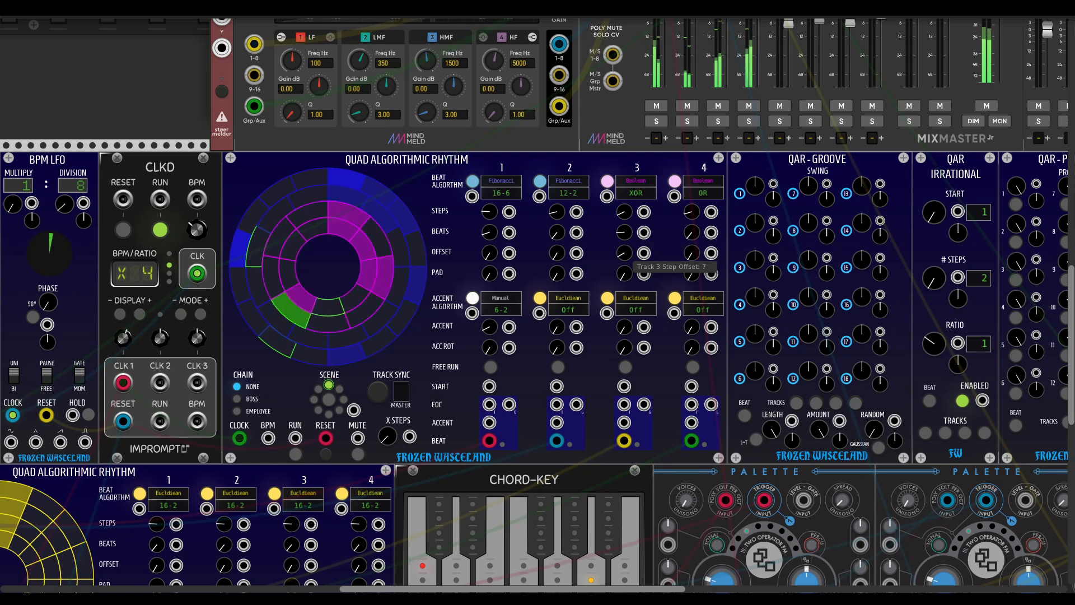
{"action": "left_click_drag", "start_coordinate": [626, 278], "coordinate": [626, 258]}
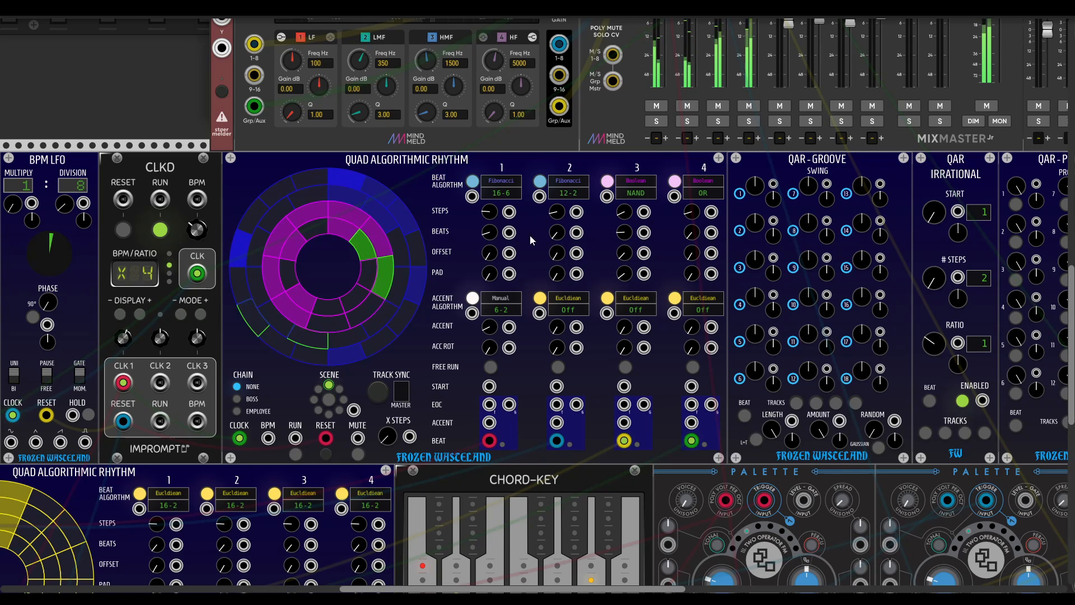
{"action": "scroll", "coordinate": [617, 261], "scroll_direction": "right", "scroll_amount": 1}
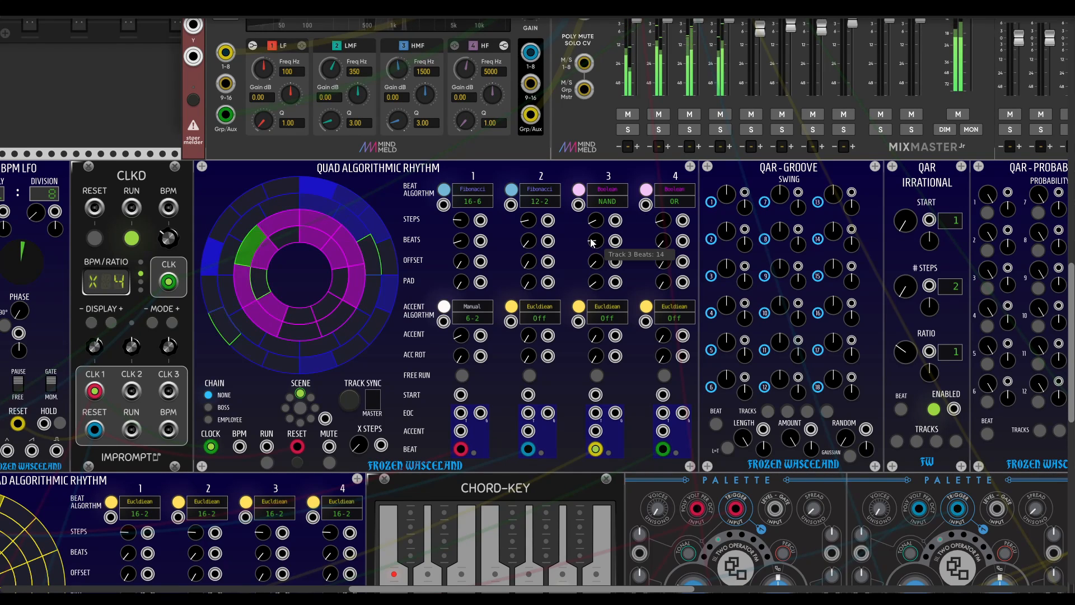
{"action": "scroll", "coordinate": [480, 240], "scroll_direction": "left", "scroll_amount": 1}
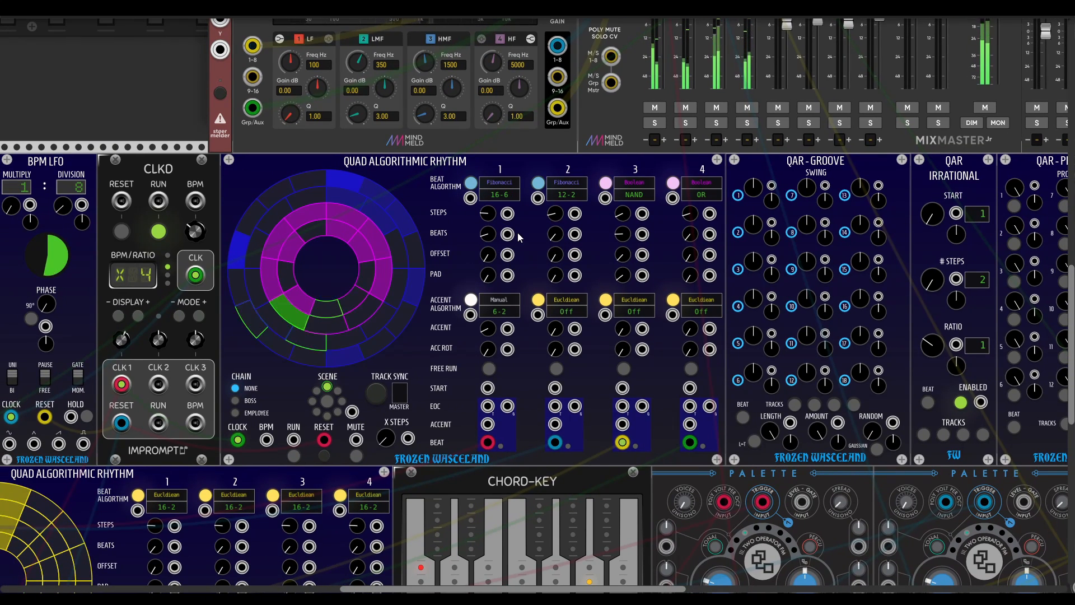
Step: With the clock stopped, set track 1's beat algorithm to Euclidean with 7 beats
{"action": "scroll", "coordinate": [518, 237], "scroll_direction": "down", "scroll_amount": 1}
{"action": "scroll", "coordinate": [518, 237], "scroll_direction": "left", "scroll_amount": 1}
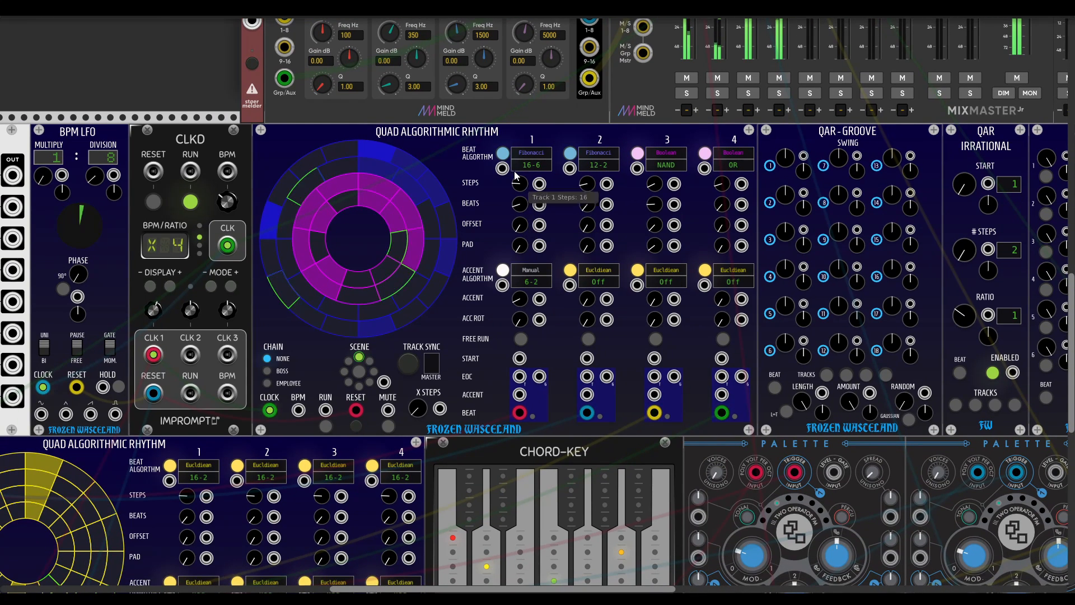
{"action": "left_click", "coordinate": [191, 203]}
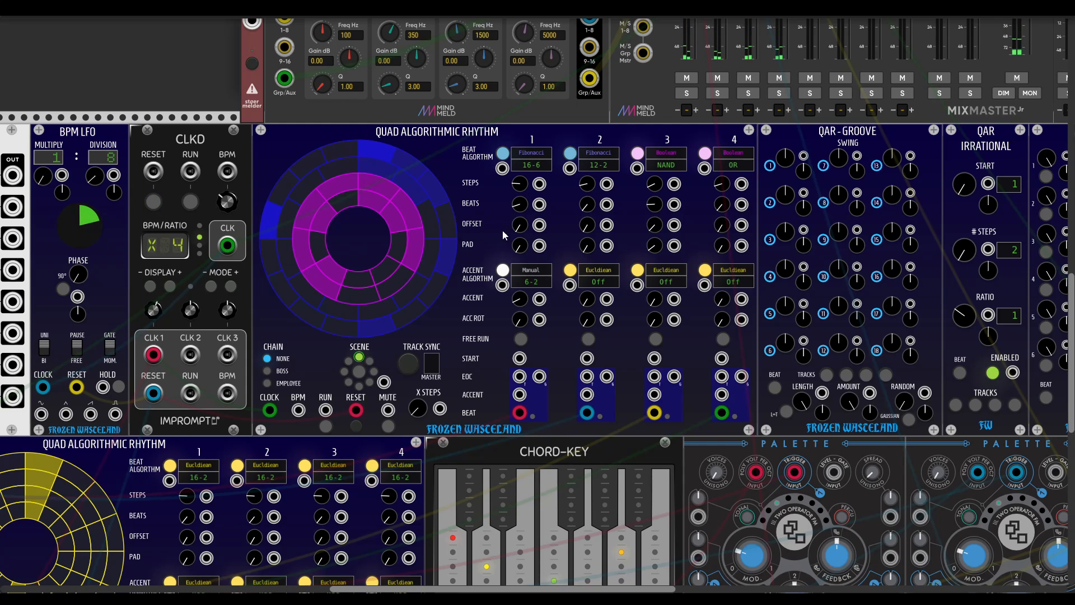
{"action": "left_click", "coordinate": [503, 154]}
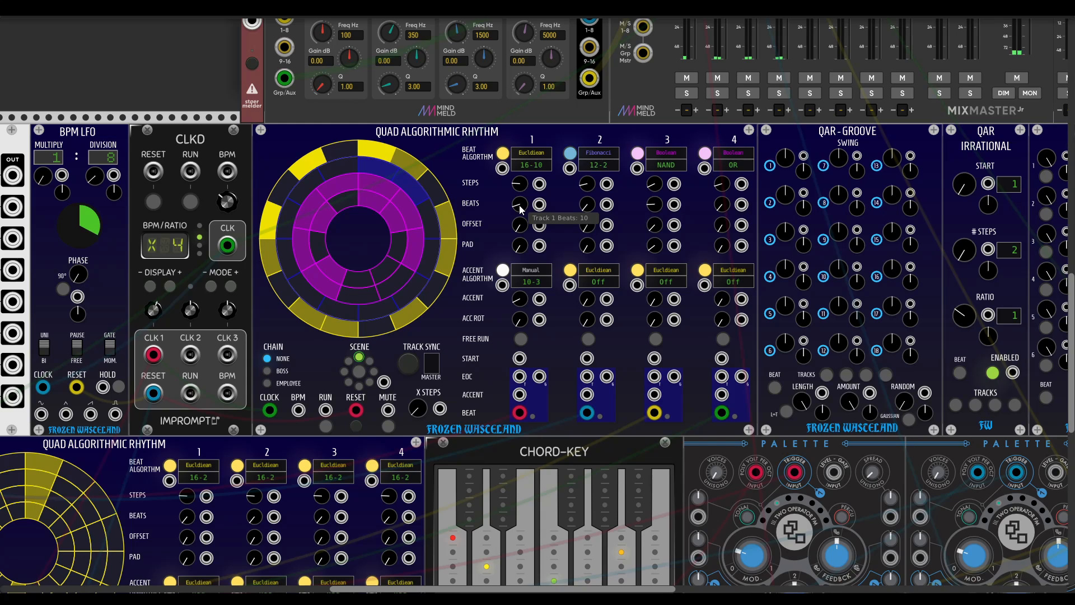
{"action": "mouse_move", "coordinate": [520, 210]}
{"action": "left_mouse_down"}
{"action": "mouse_move", "coordinate": [520, 232]}
{"action": "mouse_move", "coordinate": [505, 202]}
{"action": "mouse_move", "coordinate": [515, 213]}
{"action": "left_mouse_up"}
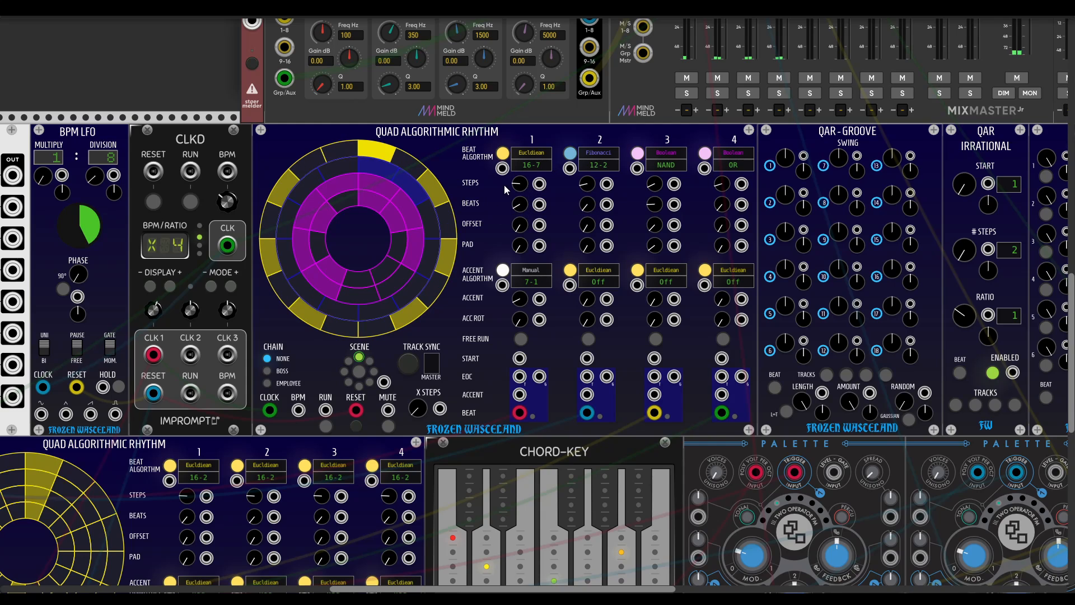
Step: Try a step offset of 12 and a step padding of 12 on track 1, resetting each one
{"action": "left_click_drag", "start_coordinate": [520, 231], "coordinate": [520, 207]}
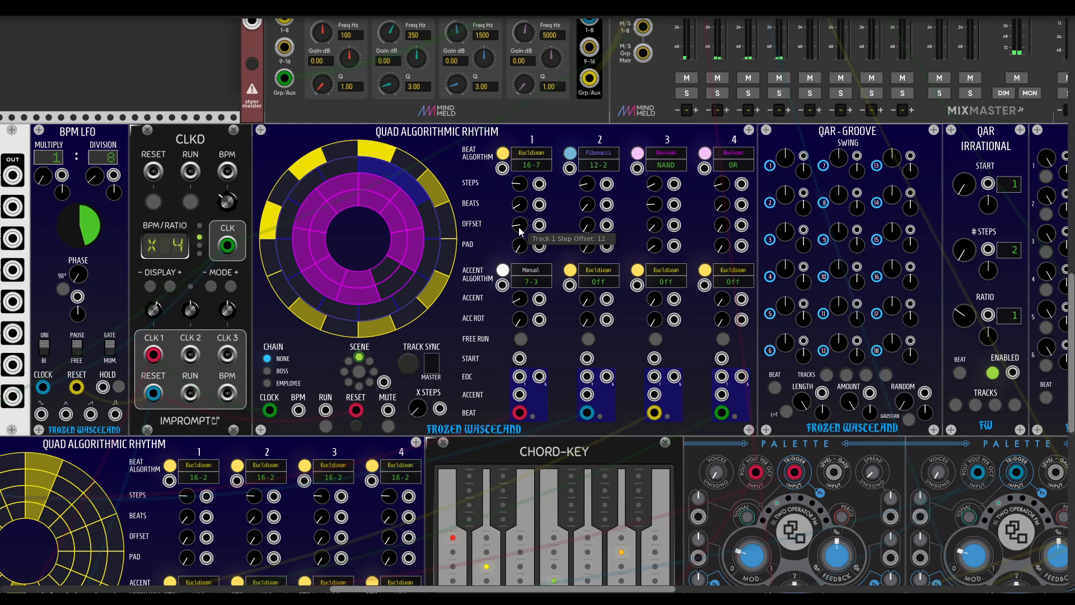
{"action": "double_click", "coordinate": [519, 225]}
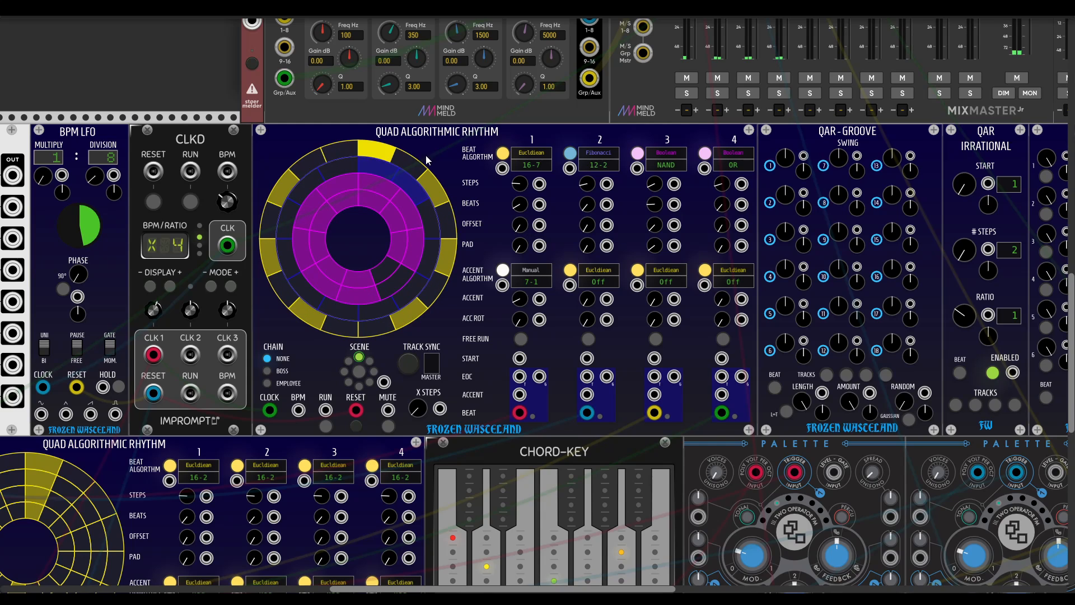
{"action": "left_click_drag", "start_coordinate": [521, 253], "coordinate": [521, 246]}
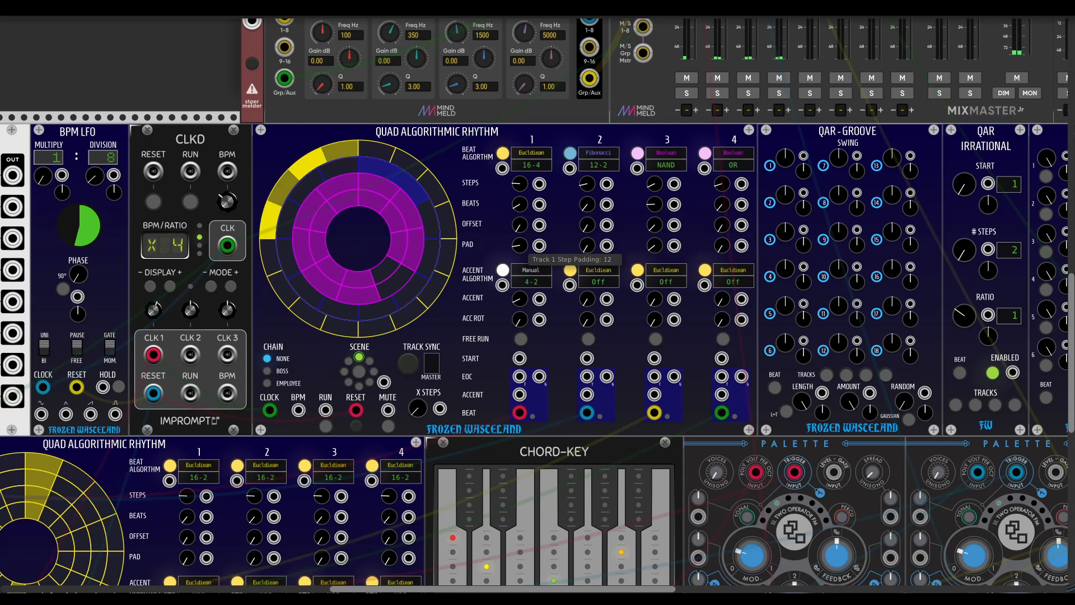
{"action": "left_click_drag", "start_coordinate": [521, 246], "coordinate": [520, 249]}
Step: Initialize the upper Quad Algorithmic Rhythm module and start the clock
{"action": "left_click_drag", "start_coordinate": [532, 206], "coordinate": [494, 193]}
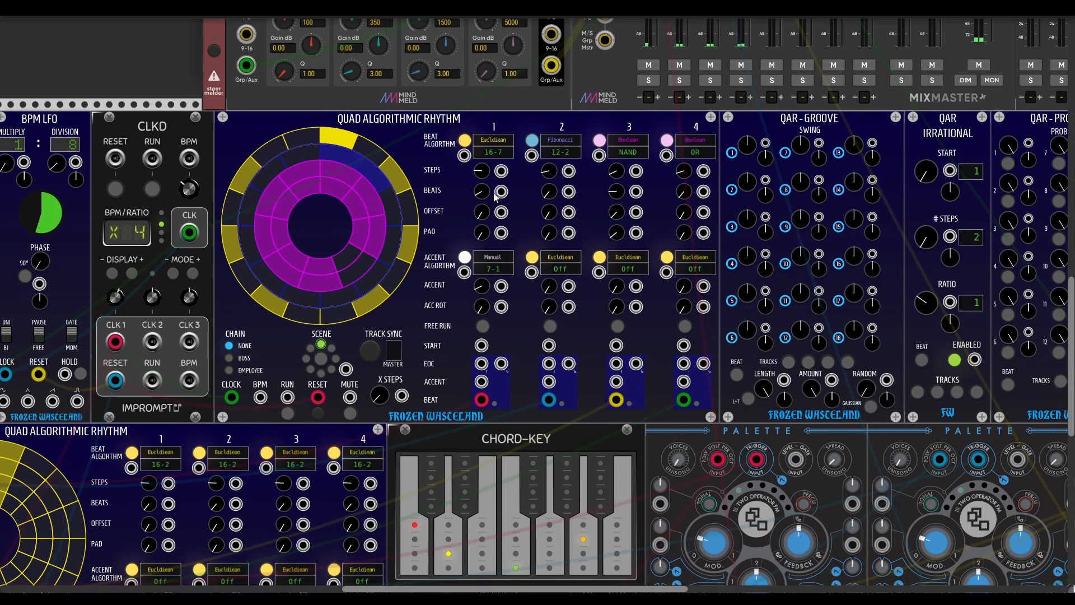
{"action": "left_click_drag", "start_coordinate": [421, 162], "coordinate": [454, 187]}
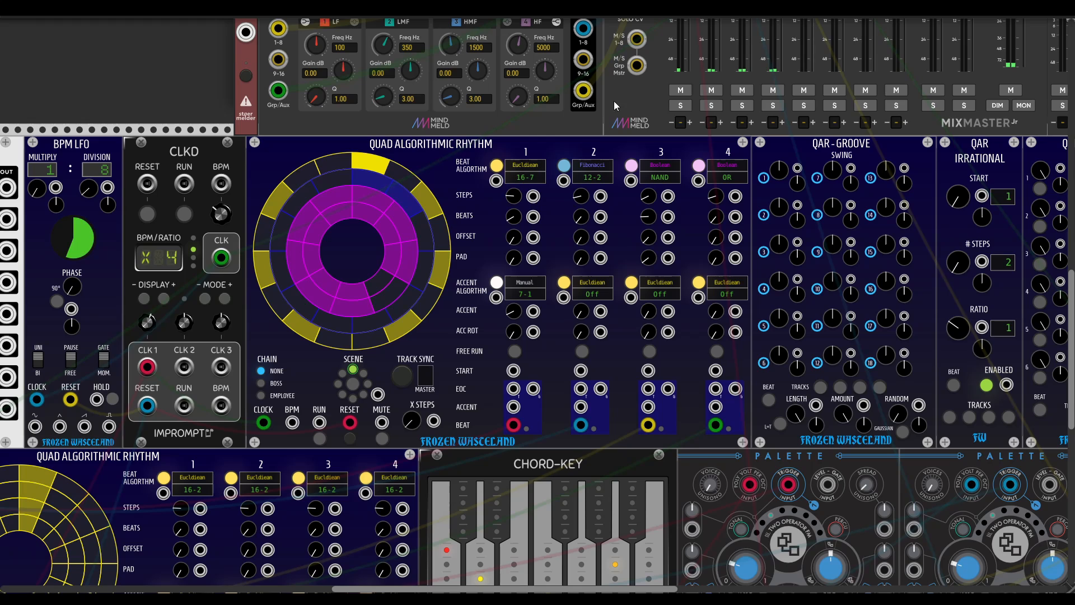
{"action": "scroll", "coordinate": [532, 241], "scroll_direction": "down", "scroll_amount": 3}
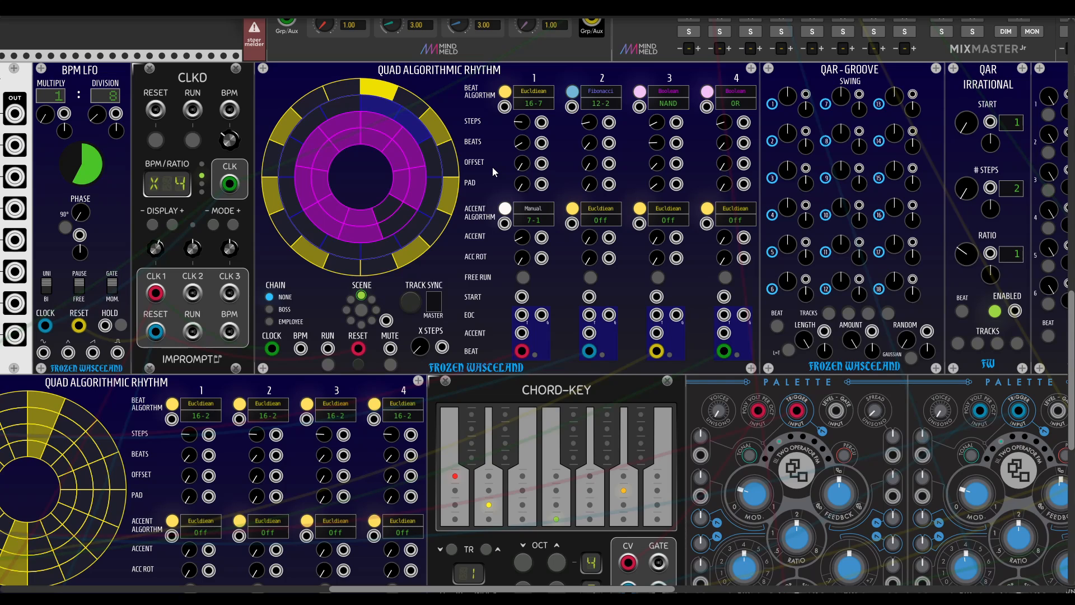
{"action": "key", "text": "ctrl+i"}
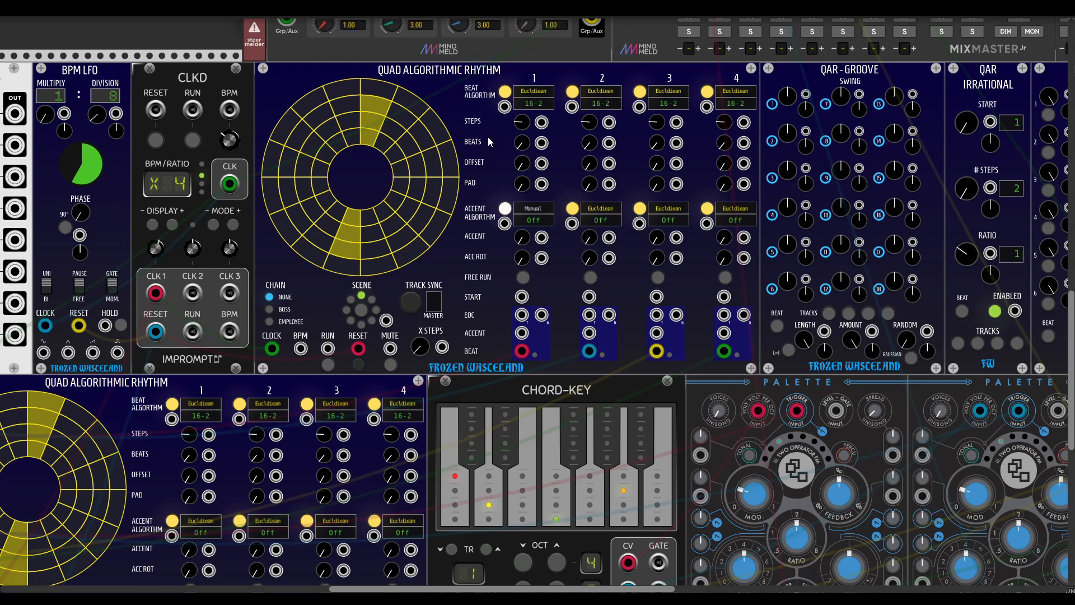
{"action": "left_click", "coordinate": [192, 140]}
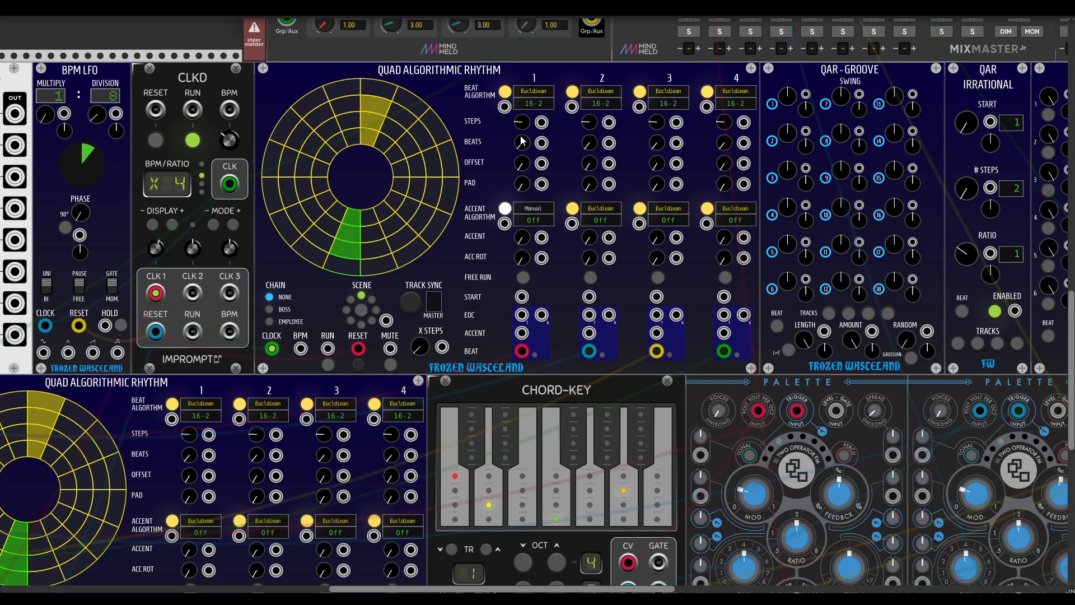
Step: Set track 1's accent algorithm to Golomb Ruler and its beats to 8
{"action": "left_click_drag", "start_coordinate": [522, 142], "coordinate": [521, 143]}
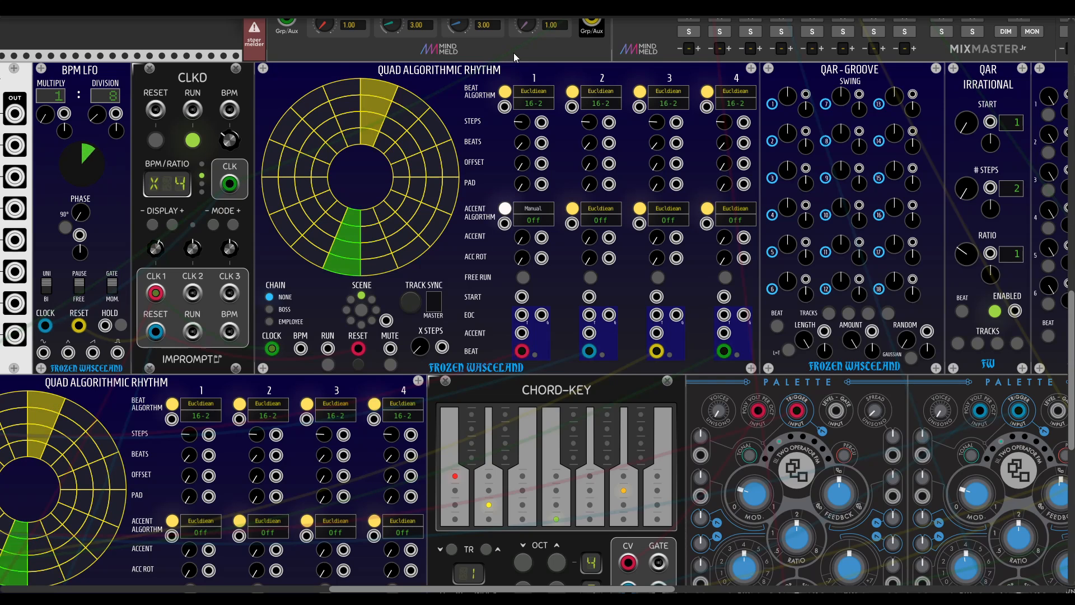
{"action": "left_click", "coordinate": [506, 209]}
{"action": "left_click", "coordinate": [505, 209]}
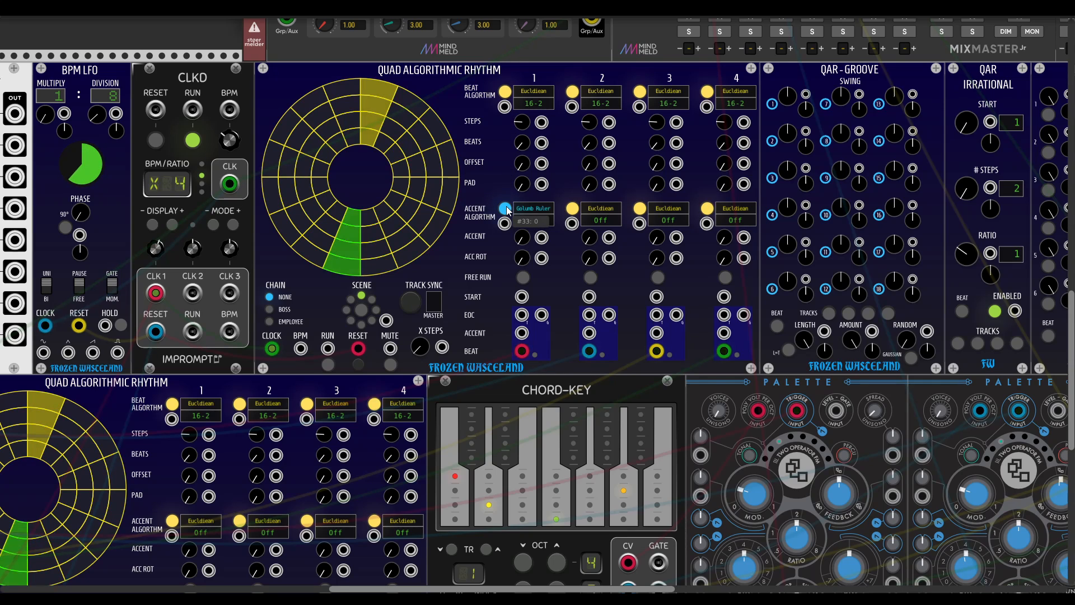
{"action": "left_click_drag", "start_coordinate": [522, 139], "coordinate": [523, 122]}
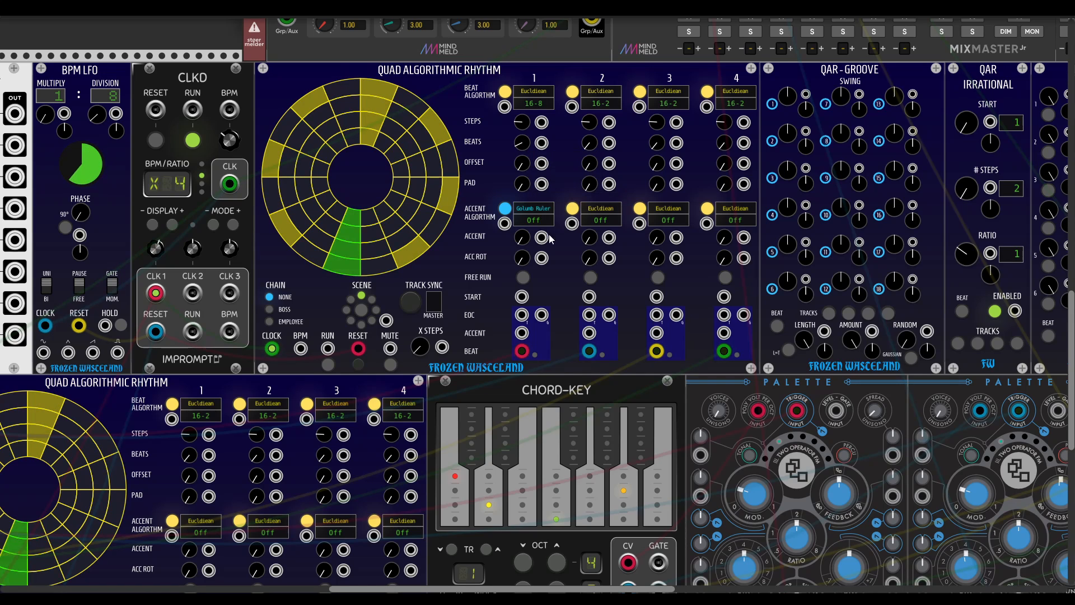
Step: Mute mixer channels 2, 3 and 4, and set track 1's step padding to 3
{"action": "left_click_drag", "start_coordinate": [598, 225], "coordinate": [524, 334]}
{"action": "left_click", "coordinate": [646, 126]}
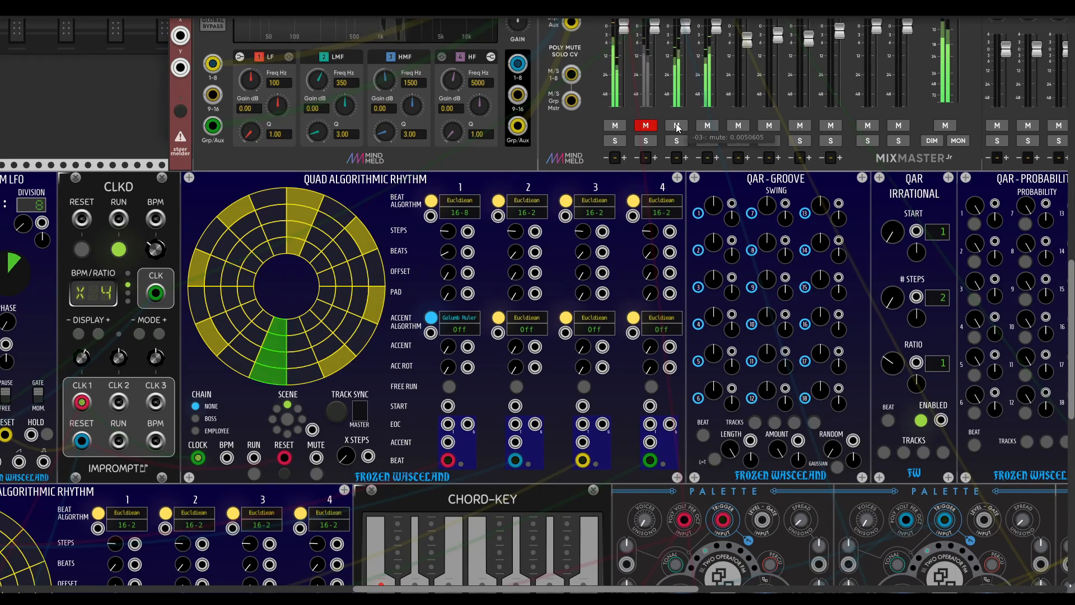
{"action": "left_click", "coordinate": [677, 127]}
{"action": "left_click", "coordinate": [707, 126]}
{"action": "scroll", "coordinate": [618, 277], "scroll_direction": "left", "scroll_amount": 1}
{"action": "scroll", "coordinate": [618, 277], "scroll_direction": "up", "scroll_amount": 1}
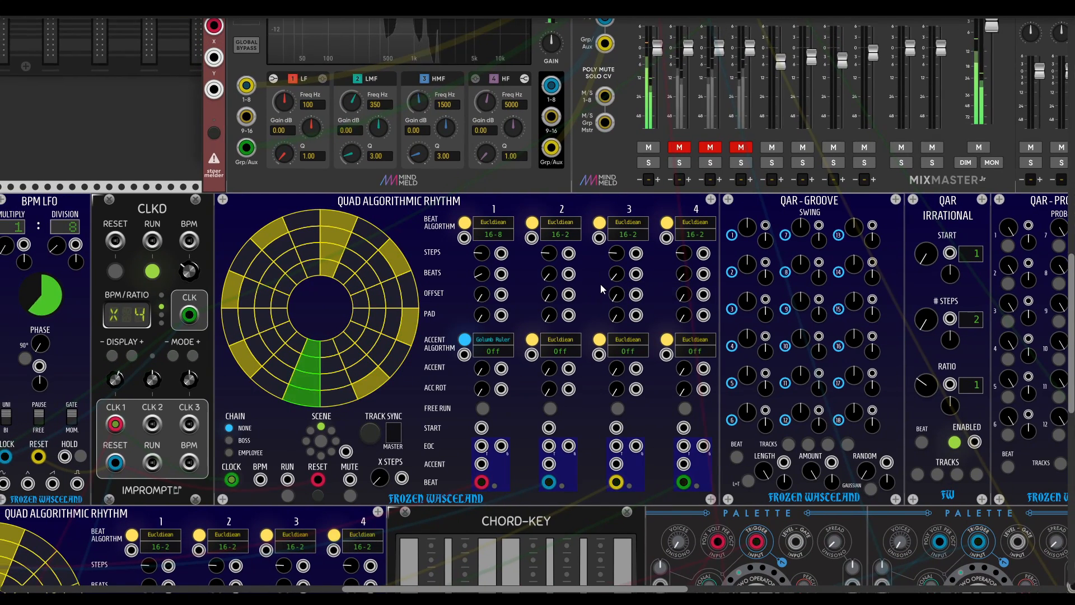
{"action": "scroll", "coordinate": [600, 284], "scroll_direction": "left", "scroll_amount": 2}
{"action": "scroll", "coordinate": [587, 244], "scroll_direction": "down", "scroll_amount": 1}
{"action": "scroll", "coordinate": [586, 242], "scroll_direction": "up", "scroll_amount": 5}
{"action": "scroll", "coordinate": [586, 242], "scroll_direction": "right", "scroll_amount": 1}
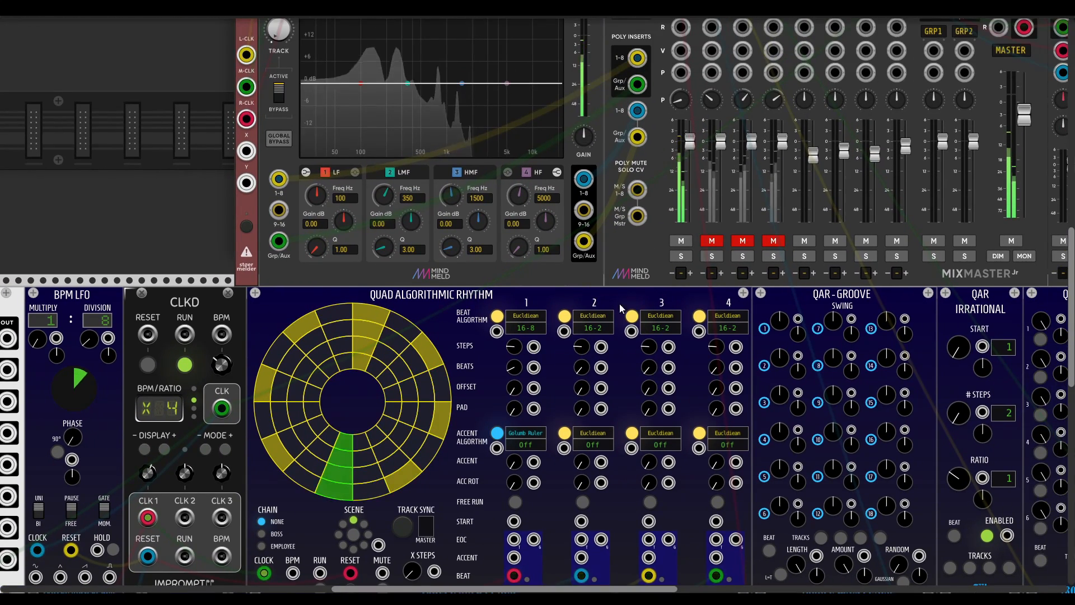
{"action": "scroll", "coordinate": [619, 306], "scroll_direction": "down", "scroll_amount": 4}
{"action": "scroll", "coordinate": [619, 305], "scroll_direction": "left", "scroll_amount": 1}
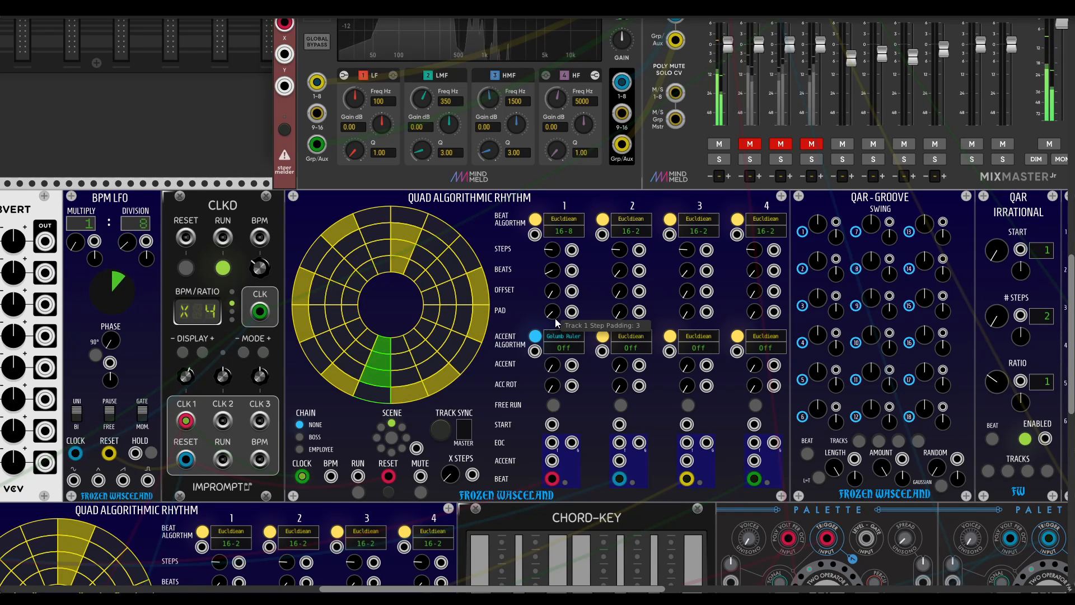
Step: Raise track 1's number of accents and patch its EOC output into its accent algorithm input
{"action": "scroll", "coordinate": [587, 374], "scroll_direction": "down", "scroll_amount": 2}
{"action": "scroll", "coordinate": [586, 374], "scroll_direction": "right", "scroll_amount": 1}
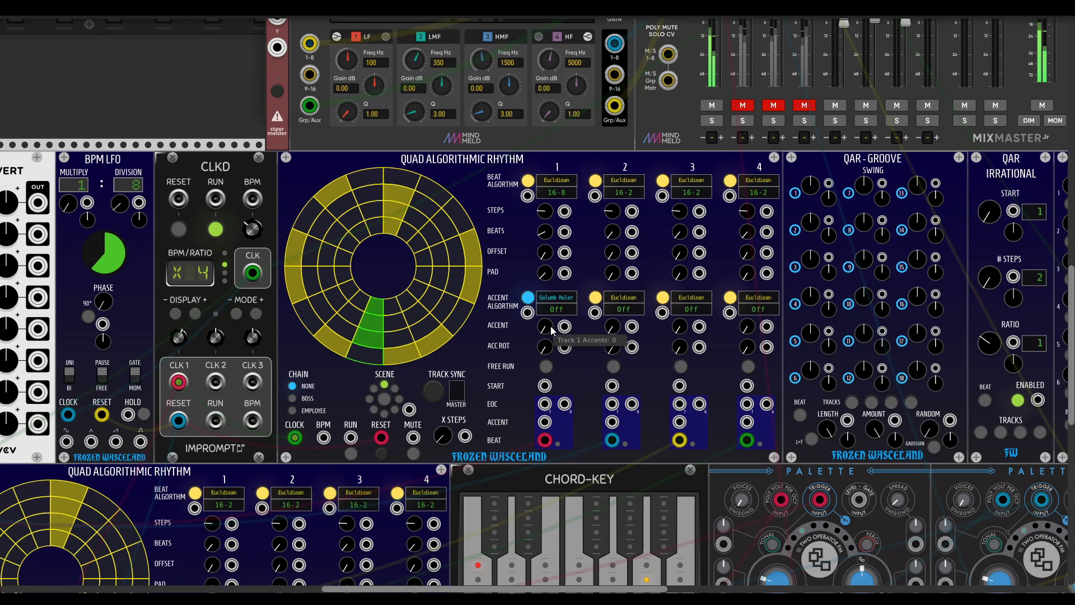
{"action": "left_click_drag", "start_coordinate": [548, 332], "coordinate": [548, 234]}
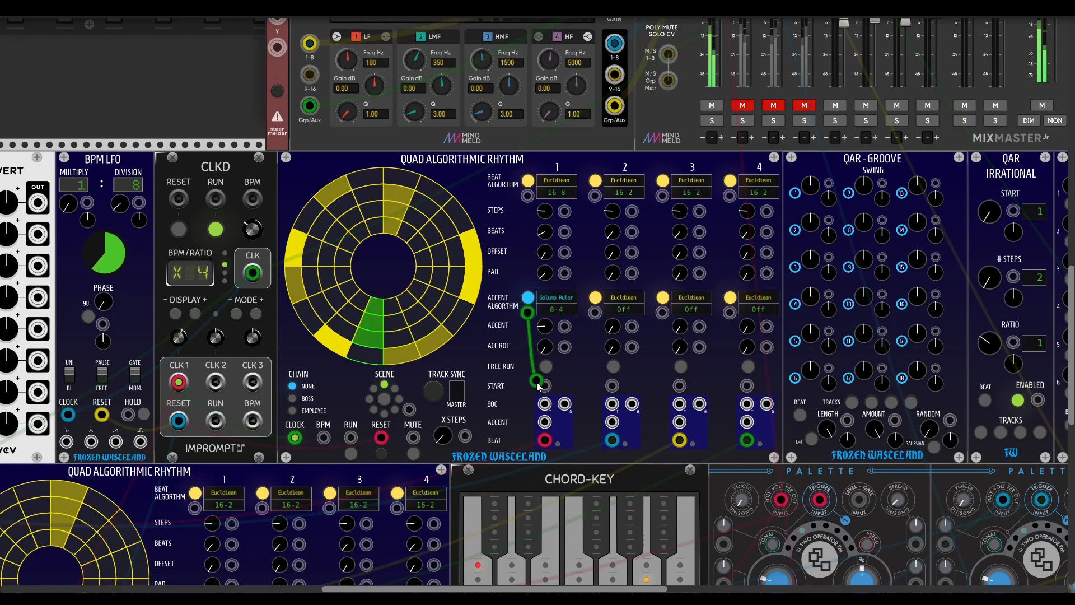
{"action": "left_click_drag", "start_coordinate": [528, 312], "coordinate": [545, 405]}
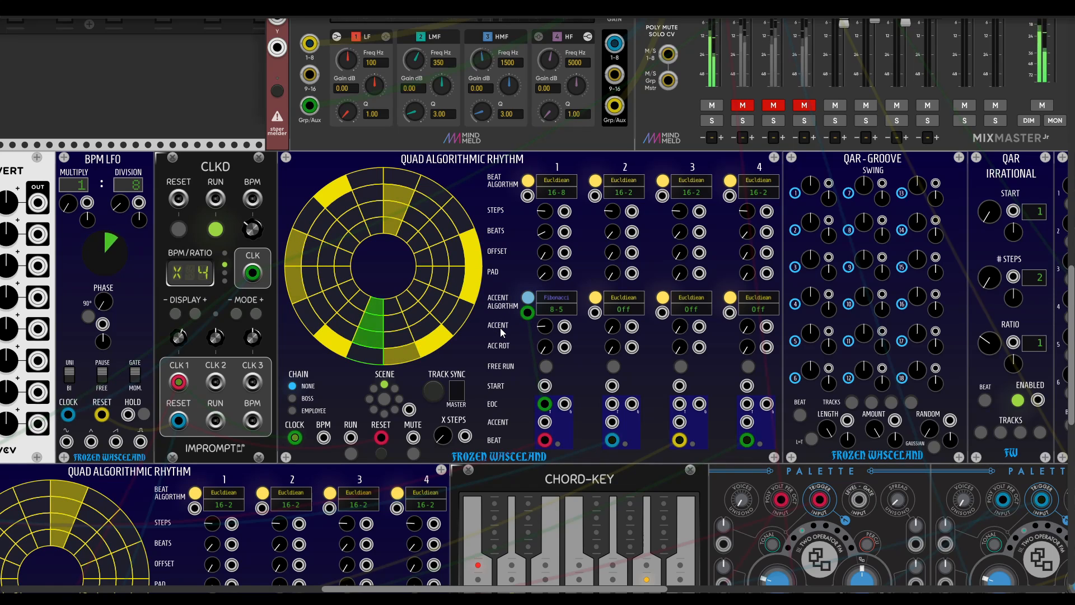
{"action": "scroll", "coordinate": [501, 331], "scroll_direction": "left", "scroll_amount": 8}
{"action": "scroll", "coordinate": [516, 371], "scroll_direction": "down", "scroll_amount": 1}
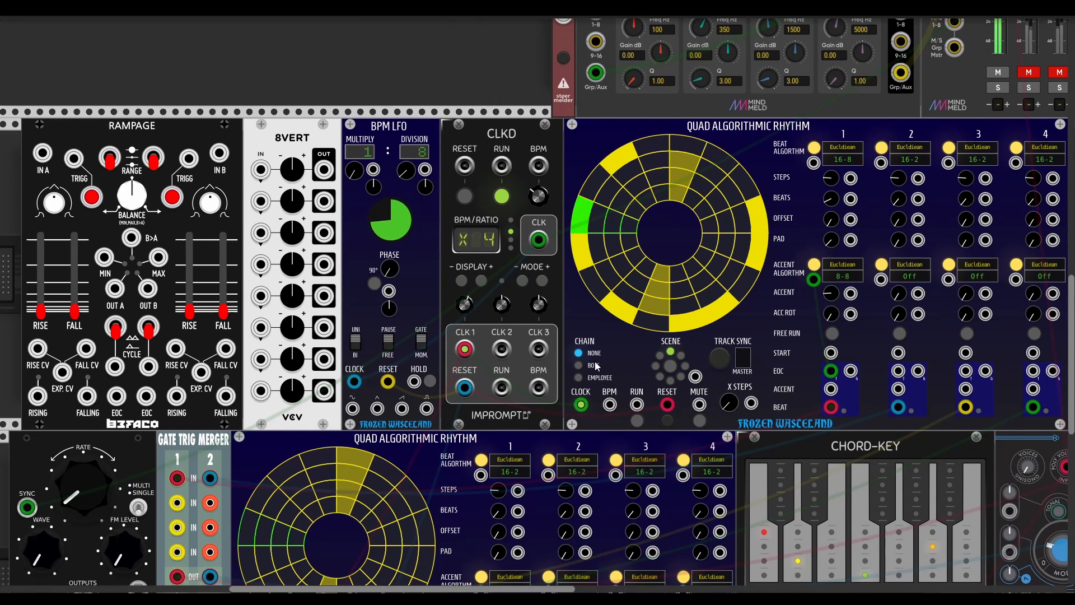
{"action": "left_click_drag", "start_coordinate": [74, 158], "coordinate": [831, 371]}
{"action": "left_click_drag", "start_coordinate": [74, 311], "coordinate": [74, 283]}
{"action": "left_click_drag", "start_coordinate": [831, 370], "coordinate": [831, 388]}
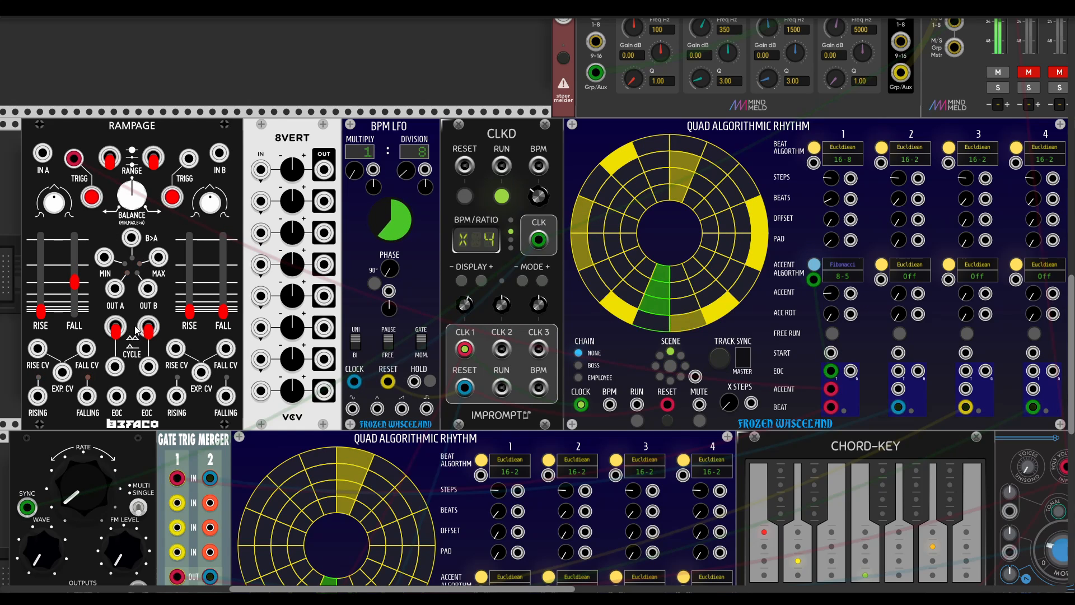
Step: Patch Rampage's Out A into the first Palette's timbre CV input, with the Timbre CV amount at 0.579
{"action": "left_click_drag", "start_coordinate": [118, 293], "coordinate": [716, 334]}
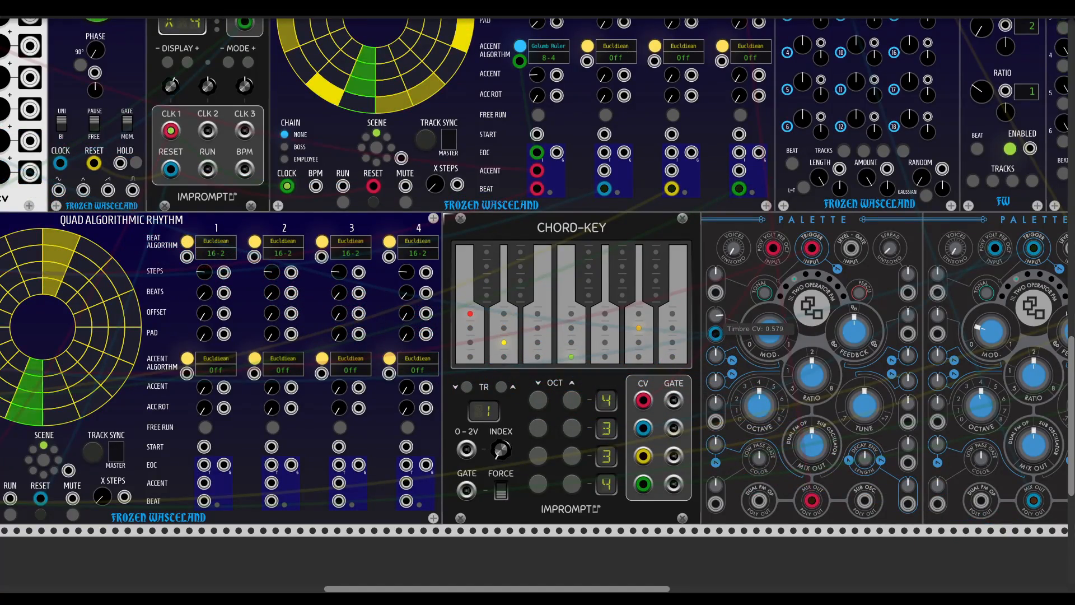
{"action": "scroll", "coordinate": [630, 309], "scroll_direction": "up", "scroll_amount": 9}
{"action": "scroll", "coordinate": [630, 310], "scroll_direction": "left", "scroll_amount": 6}
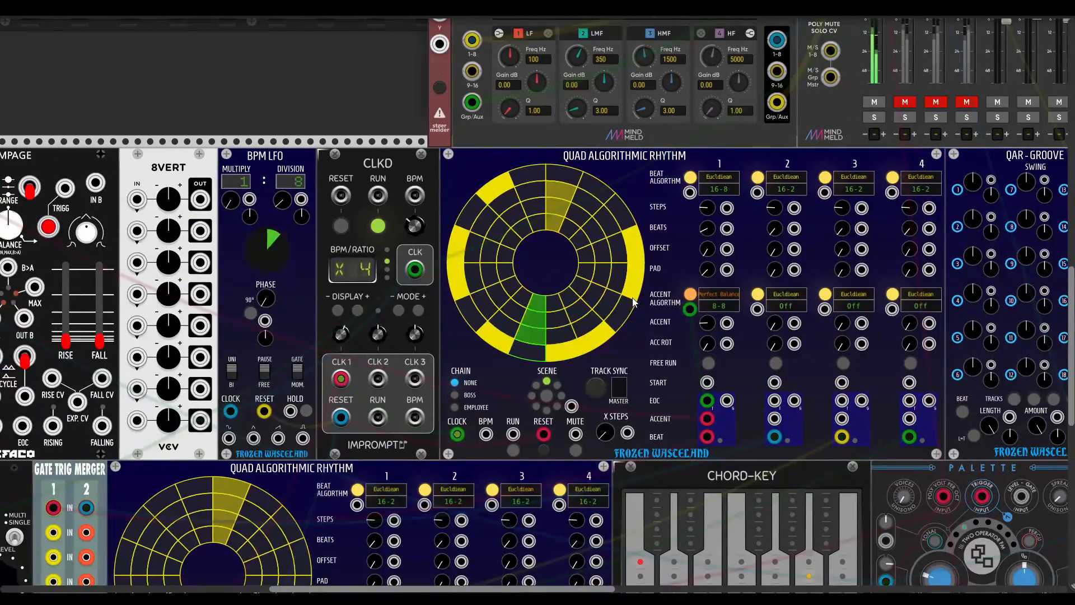
{"action": "scroll", "coordinate": [650, 338], "scroll_direction": "down", "scroll_amount": 9}
{"action": "scroll", "coordinate": [650, 339], "scroll_direction": "right", "scroll_amount": 4}
{"action": "scroll", "coordinate": [650, 339], "scroll_direction": "left", "scroll_amount": 13}
{"action": "scroll", "coordinate": [650, 338], "scroll_direction": "up", "scroll_amount": 5}
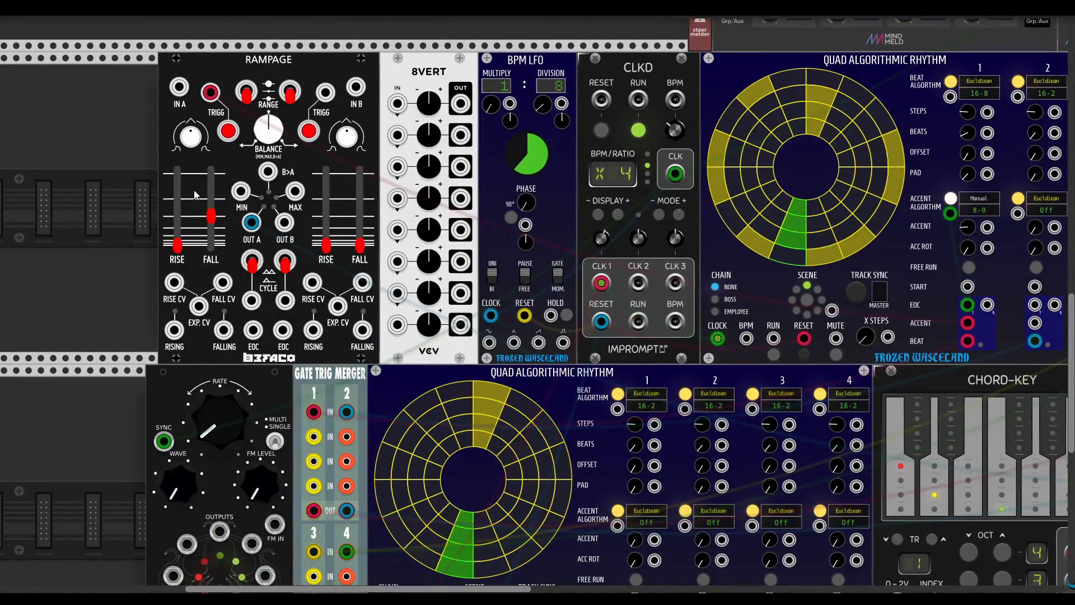
{"action": "left_click_drag", "start_coordinate": [210, 219], "coordinate": [211, 211]}
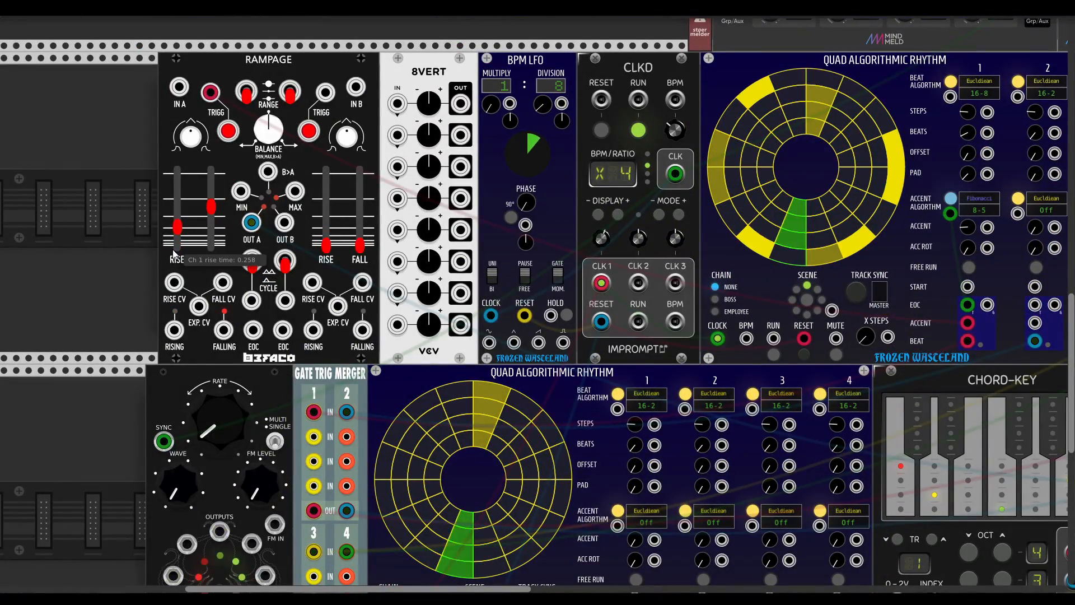
{"action": "left_click_drag", "start_coordinate": [177, 246], "coordinate": [177, 223]}
Step: Unmute mixer channels 2, 3 and 4
{"action": "scroll", "coordinate": [705, 413], "scroll_direction": "right", "scroll_amount": 13}
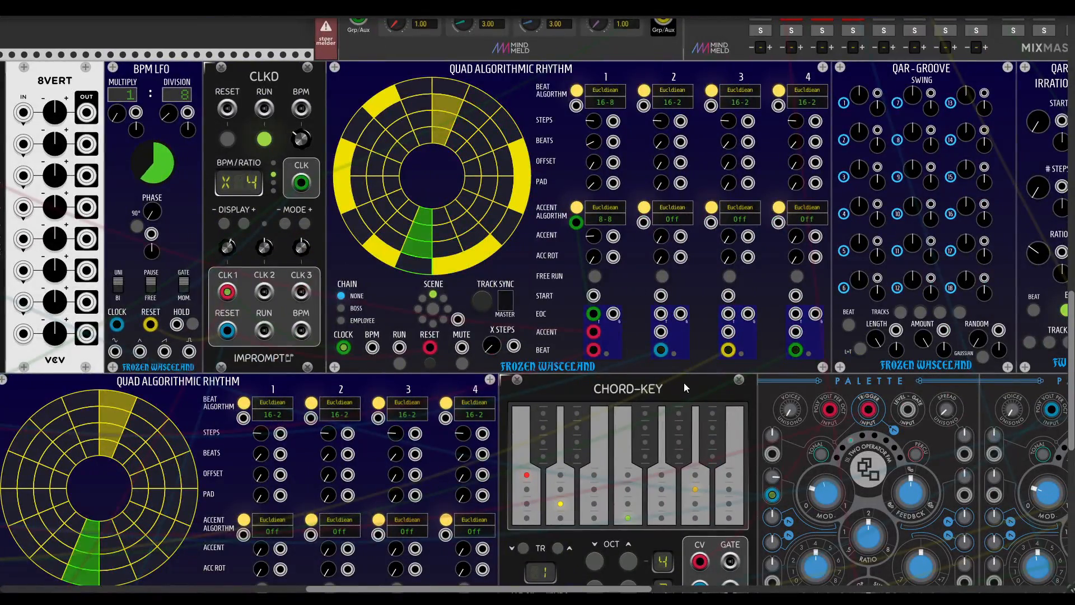
{"action": "scroll", "coordinate": [705, 413], "scroll_direction": "down", "scroll_amount": 5}
{"action": "scroll", "coordinate": [704, 413], "scroll_direction": "right", "scroll_amount": 4}
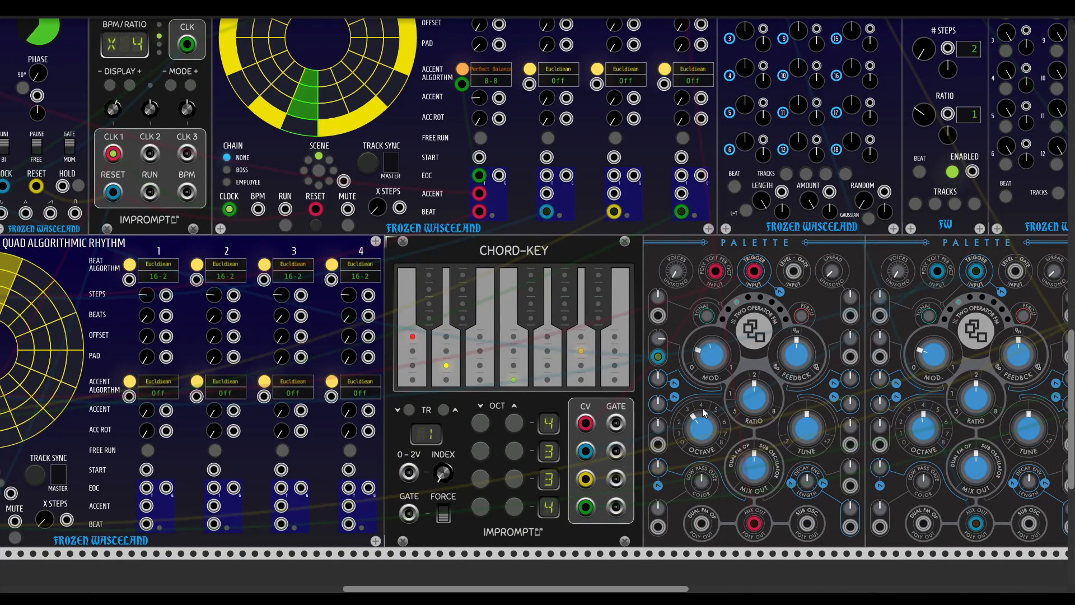
{"action": "scroll", "coordinate": [705, 428], "scroll_direction": "up", "scroll_amount": 6}
{"action": "scroll", "coordinate": [704, 428], "scroll_direction": "left", "scroll_amount": 5}
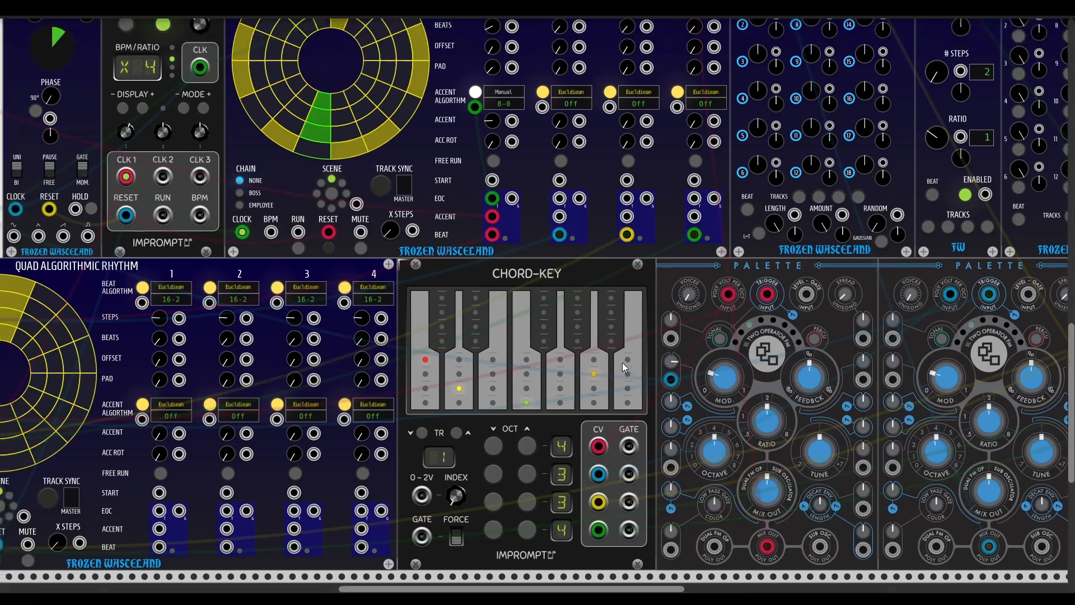
{"action": "scroll", "coordinate": [695, 345], "scroll_direction": "right", "scroll_amount": 11}
{"action": "scroll", "coordinate": [694, 345], "scroll_direction": "up", "scroll_amount": 4}
{"action": "scroll", "coordinate": [694, 345], "scroll_direction": "down", "scroll_amount": 4}
{"action": "scroll", "coordinate": [694, 345], "scroll_direction": "left", "scroll_amount": 1}
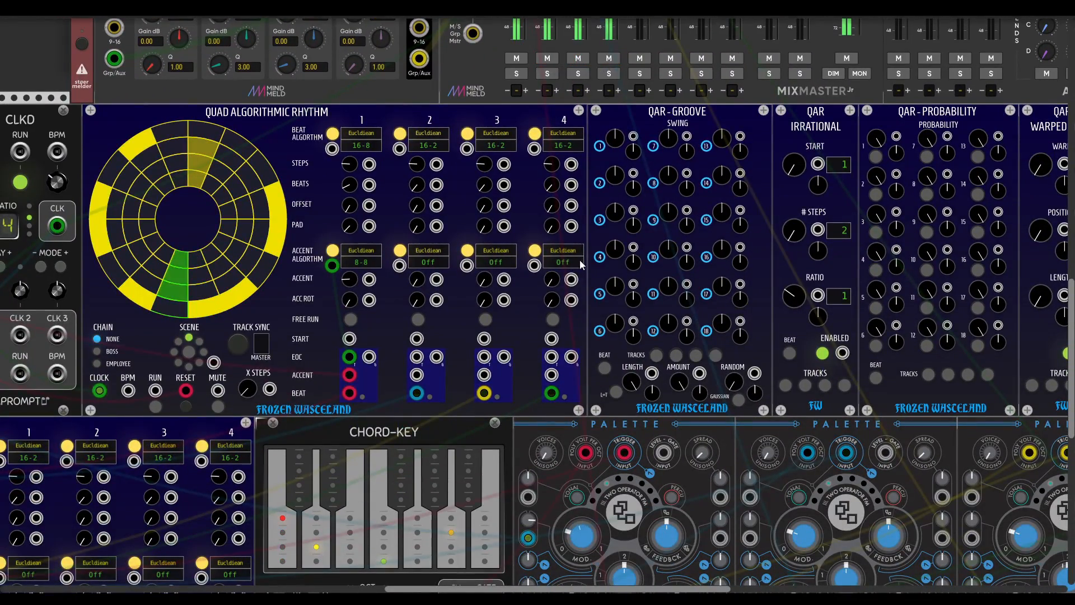
{"action": "scroll", "coordinate": [611, 178], "scroll_direction": "up", "scroll_amount": 4}
Step: Reduce the first Palette's Timbre CV amount to 0.111
{"action": "scroll", "coordinate": [519, 368], "scroll_direction": "down", "scroll_amount": 8}
{"action": "scroll", "coordinate": [518, 369], "scroll_direction": "left", "scroll_amount": 2}
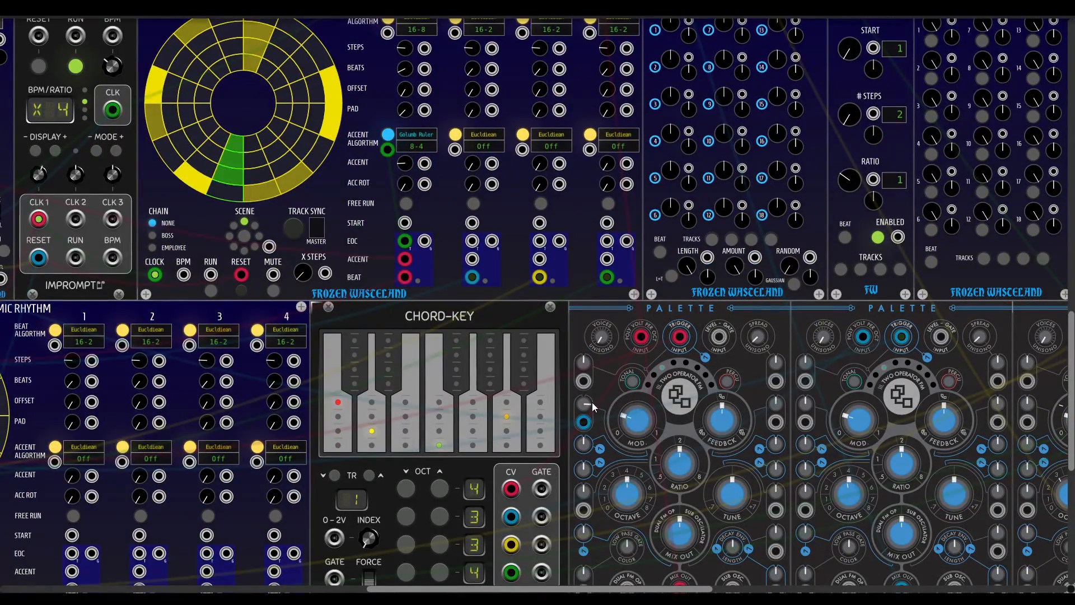
{"action": "left_click_drag", "start_coordinate": [584, 404], "coordinate": [584, 448]}
{"action": "left_click_drag", "start_coordinate": [587, 406], "coordinate": [586, 414]}
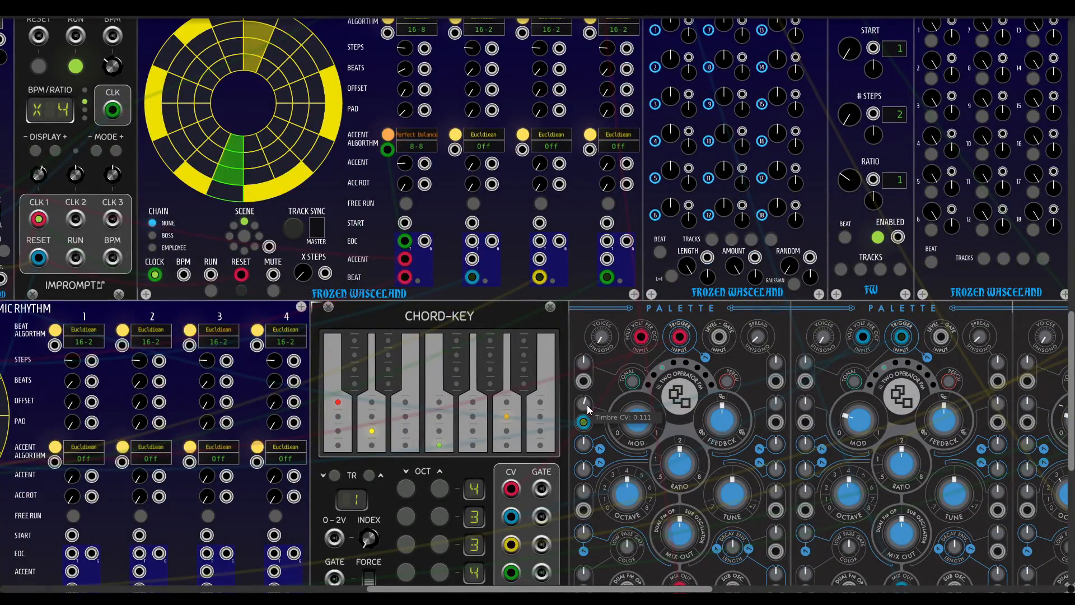
{"action": "scroll", "coordinate": [516, 331], "scroll_direction": "left", "scroll_amount": 20}
{"action": "scroll", "coordinate": [480, 342], "scroll_direction": "down", "scroll_amount": 4}
{"action": "scroll", "coordinate": [448, 337], "scroll_direction": "up", "scroll_amount": 4}
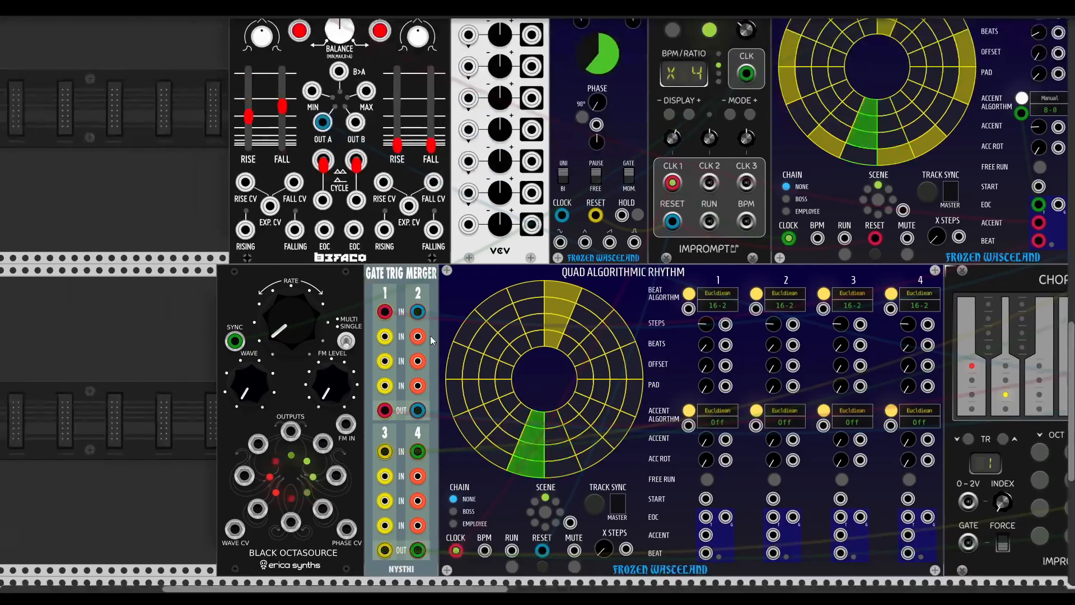
{"action": "right_click", "coordinate": [194, 170]}
{"action": "type", "text": "hor"}
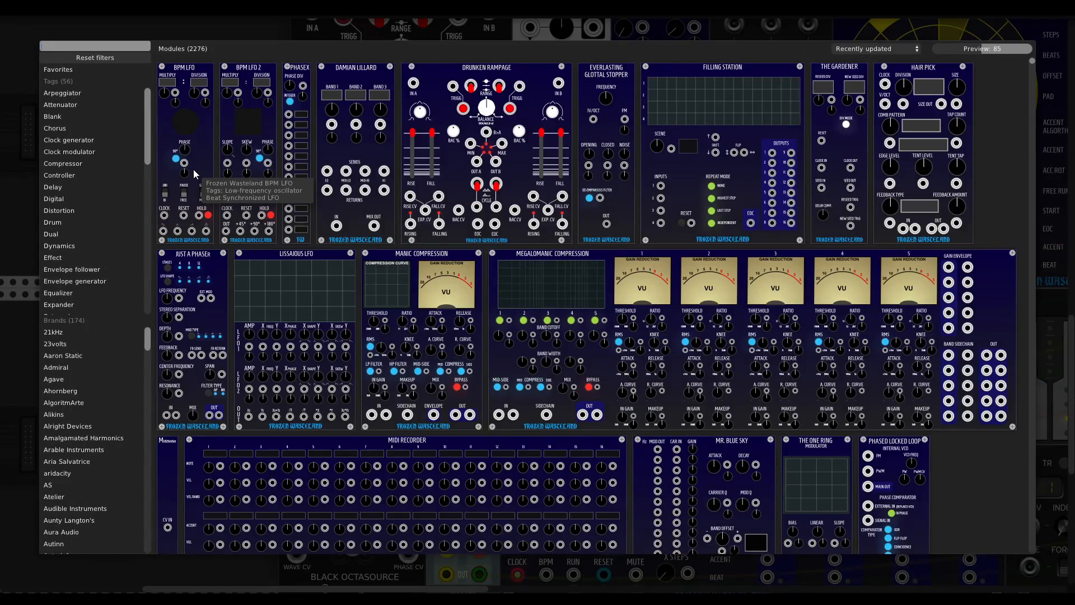
{"action": "type", "text": "a"}
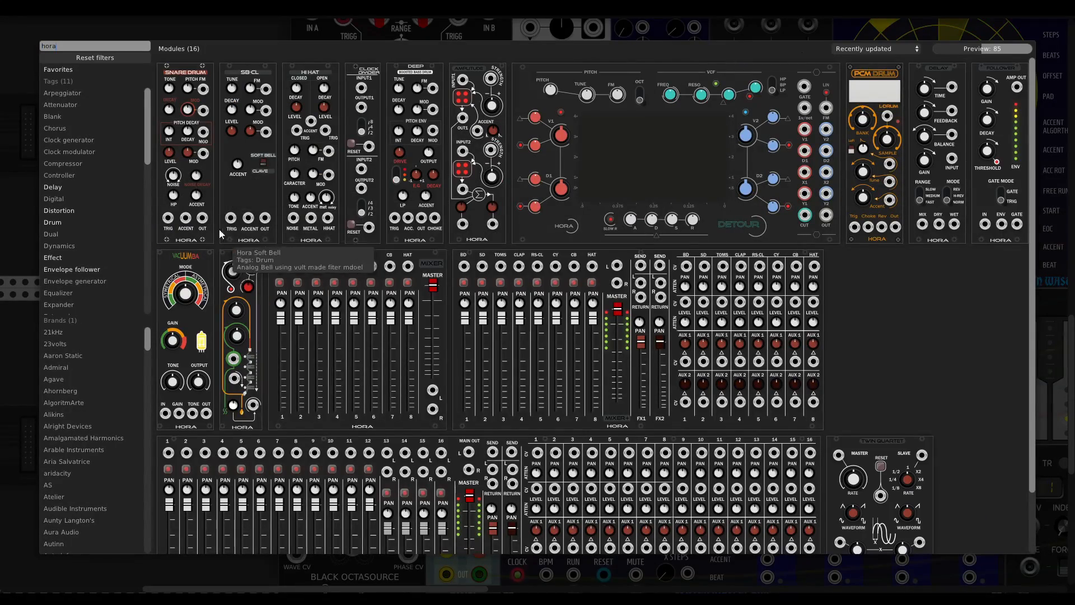
{"action": "left_click", "coordinate": [205, 203]}
{"action": "right_click", "coordinate": [143, 311]}
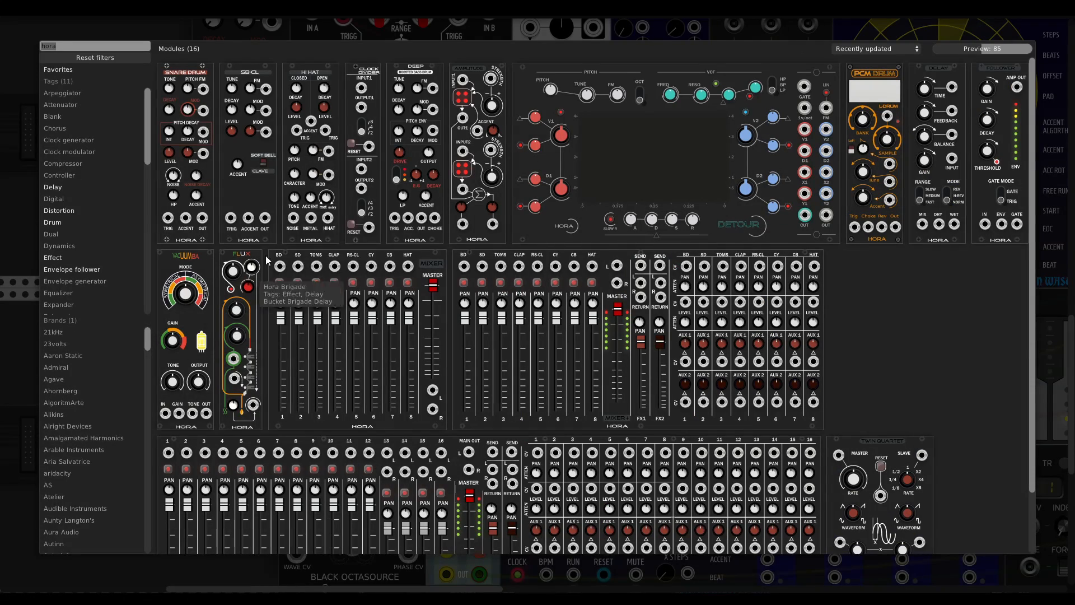
{"action": "left_click", "coordinate": [16, 166]}
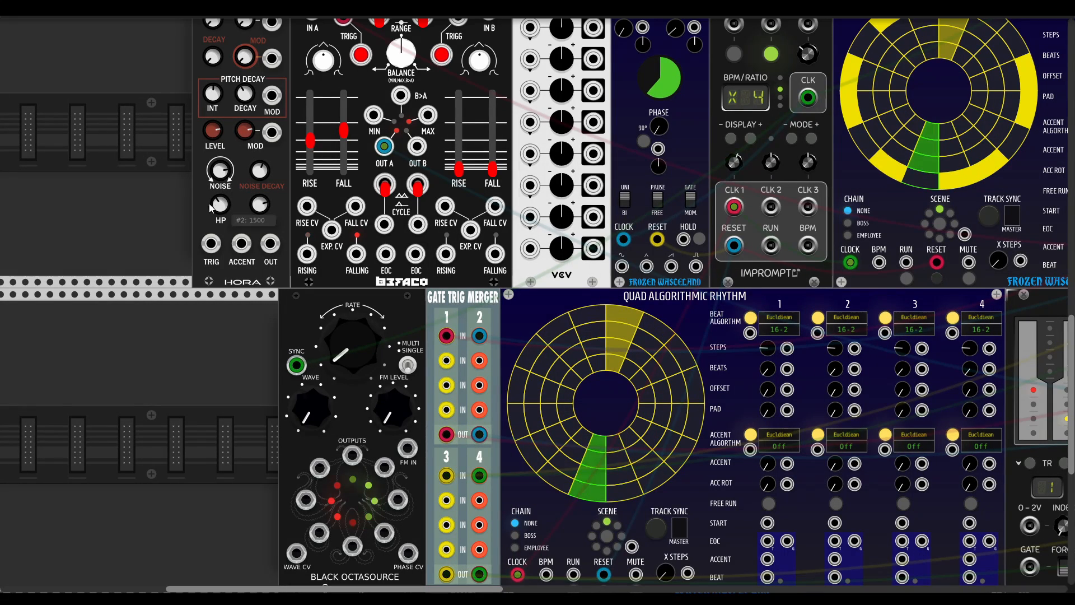
{"action": "right_click", "coordinate": [243, 279]}
{"action": "left_click", "coordinate": [255, 376]}
{"action": "scroll", "coordinate": [706, 306], "scroll_direction": "right", "scroll_amount": 12}
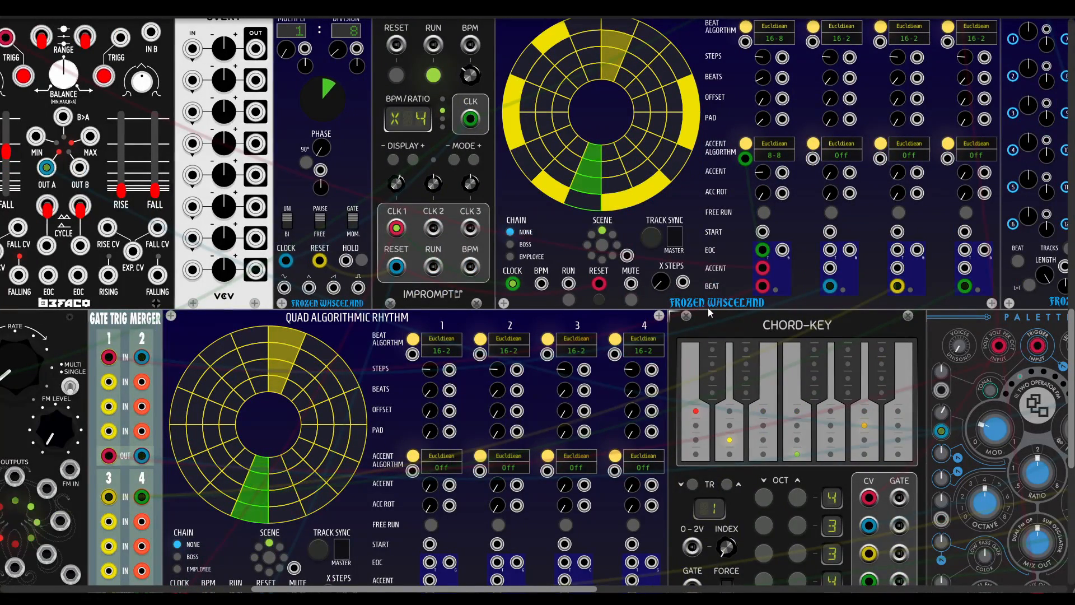
{"action": "scroll", "coordinate": [639, 327], "scroll_direction": "left", "scroll_amount": 8}
{"action": "scroll", "coordinate": [585, 346], "scroll_direction": "up", "scroll_amount": 2}
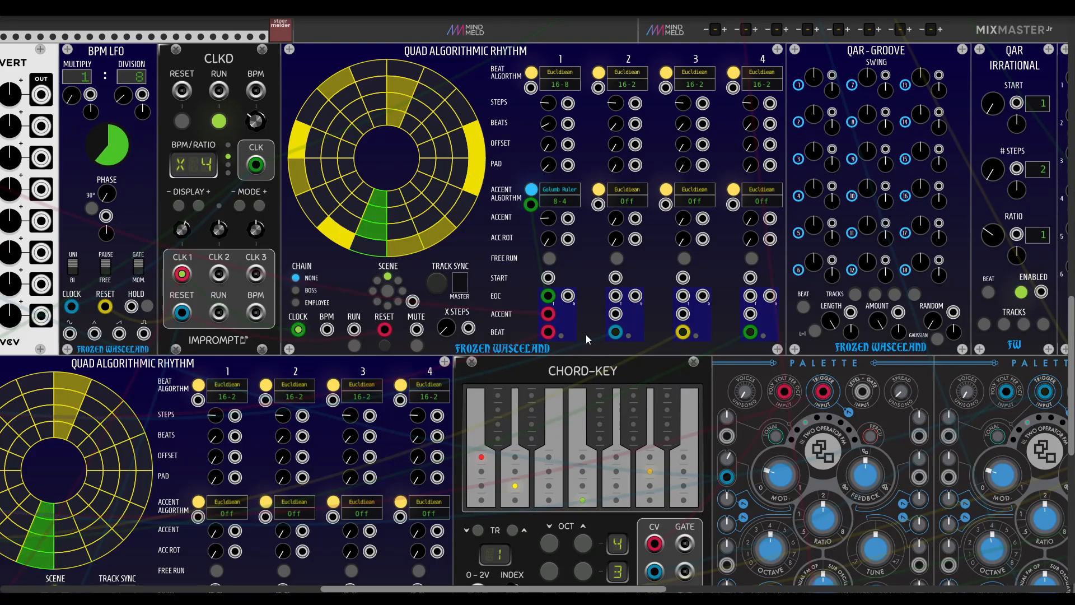
{"action": "scroll", "coordinate": [589, 329], "scroll_direction": "down", "scroll_amount": 1}
{"action": "scroll", "coordinate": [595, 291], "scroll_direction": "down", "scroll_amount": 3}
{"action": "scroll", "coordinate": [601, 255], "scroll_direction": "right", "scroll_amount": 3}
{"action": "scroll", "coordinate": [601, 255], "scroll_direction": "up", "scroll_amount": 1}
{"action": "scroll", "coordinate": [523, 316], "scroll_direction": "up", "scroll_amount": 3}
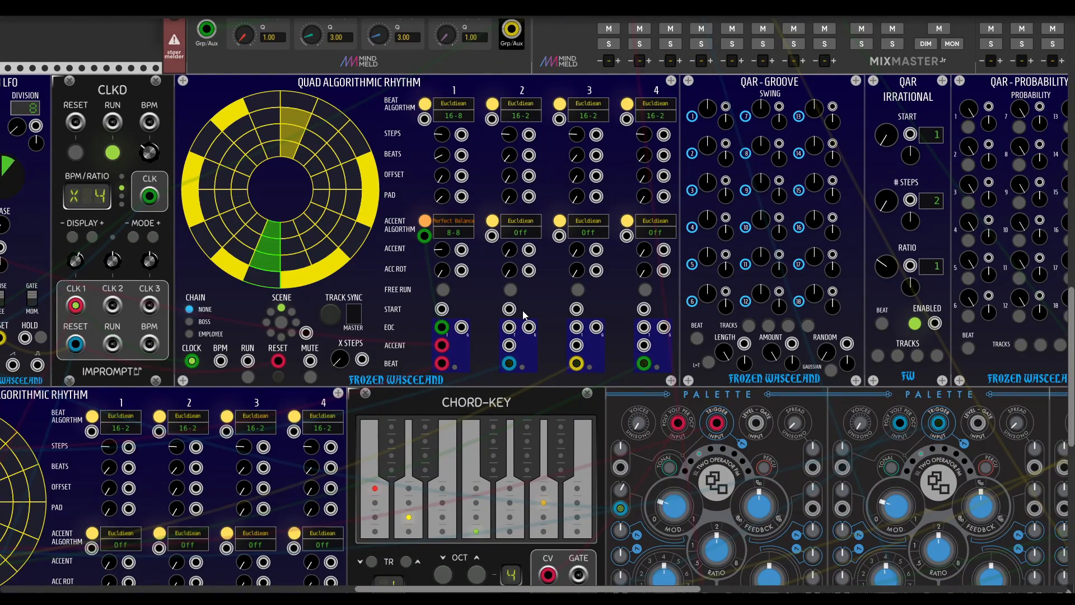
{"action": "scroll", "coordinate": [521, 299], "scroll_direction": "left", "scroll_amount": 2}
{"action": "scroll", "coordinate": [521, 299], "scroll_direction": "up", "scroll_amount": 1}
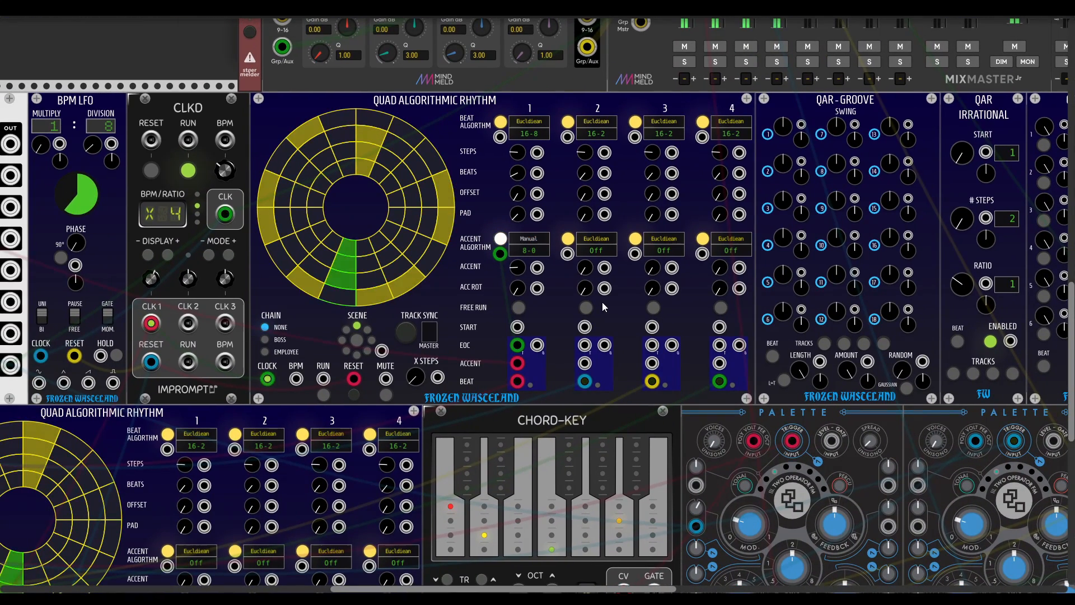
{"action": "scroll", "coordinate": [602, 291], "scroll_direction": "up", "scroll_amount": 7}
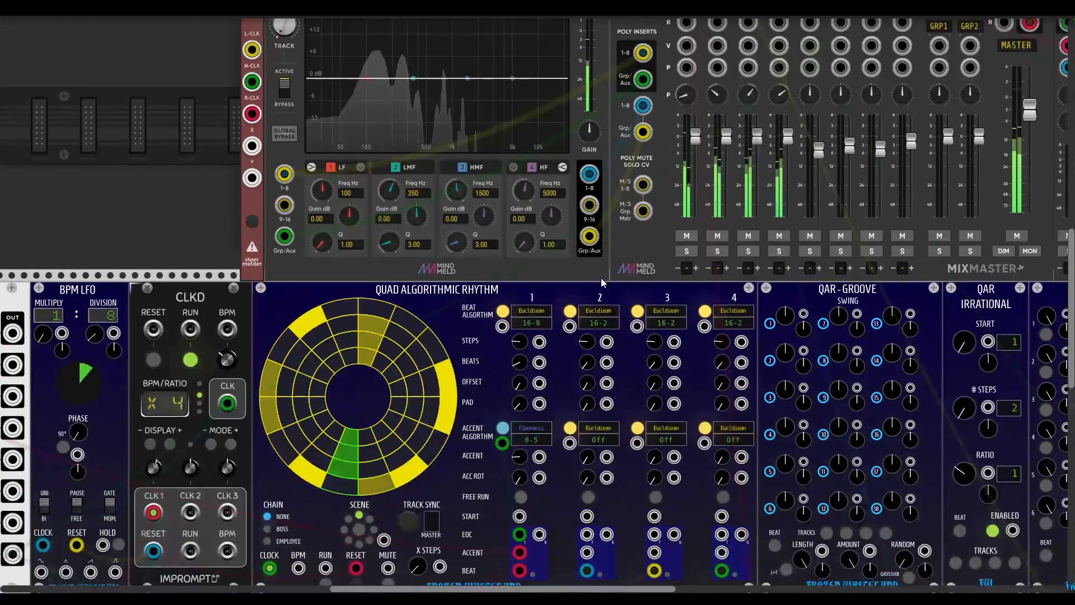
{"action": "scroll", "coordinate": [259, 331], "scroll_direction": "down", "scroll_amount": 6}
Step: Set the chain mode of the lower Quad Algorithmic Rhythm to Employee
{"action": "scroll", "coordinate": [260, 331], "scroll_direction": "left", "scroll_amount": 4}
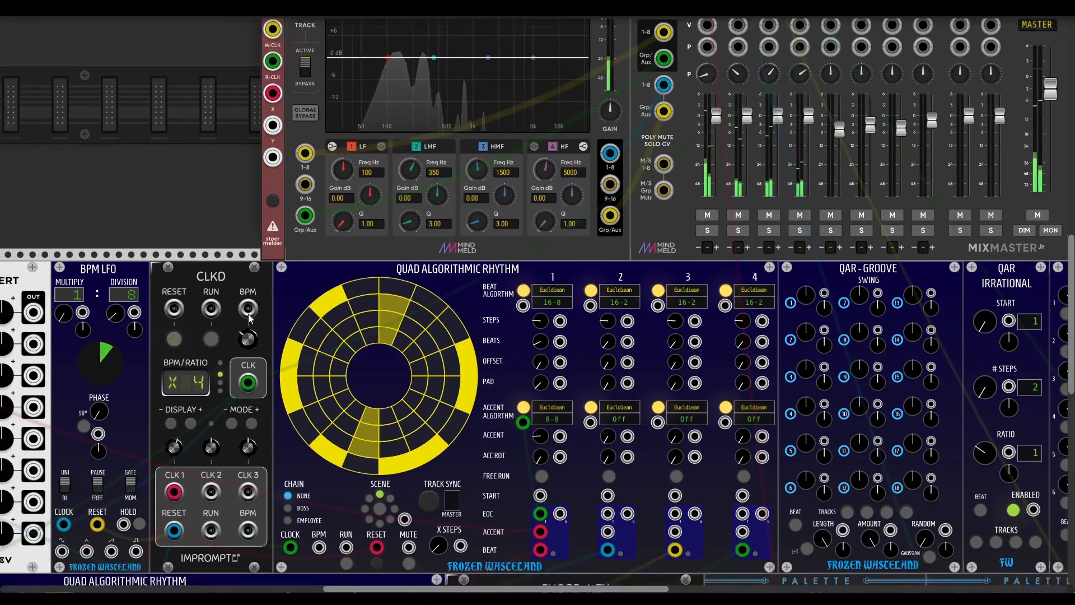
{"action": "scroll", "coordinate": [282, 358], "scroll_direction": "left", "scroll_amount": 6}
{"action": "scroll", "coordinate": [281, 357], "scroll_direction": "down", "scroll_amount": 3}
{"action": "scroll", "coordinate": [462, 315], "scroll_direction": "down", "scroll_amount": 3}
{"action": "scroll", "coordinate": [462, 315], "scroll_direction": "right", "scroll_amount": 2}
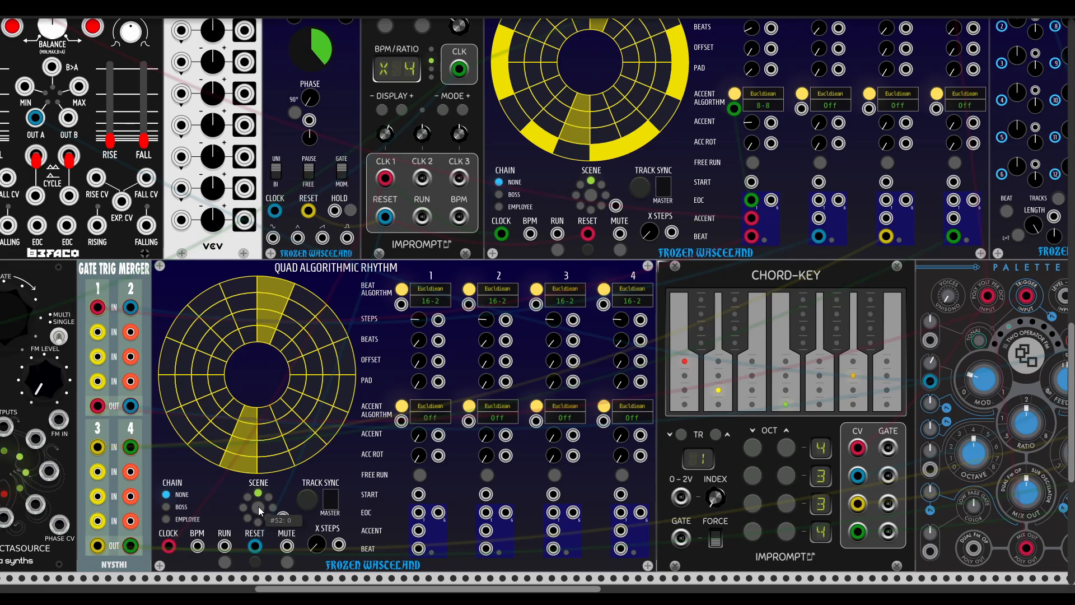
{"action": "left_click", "coordinate": [167, 520]}
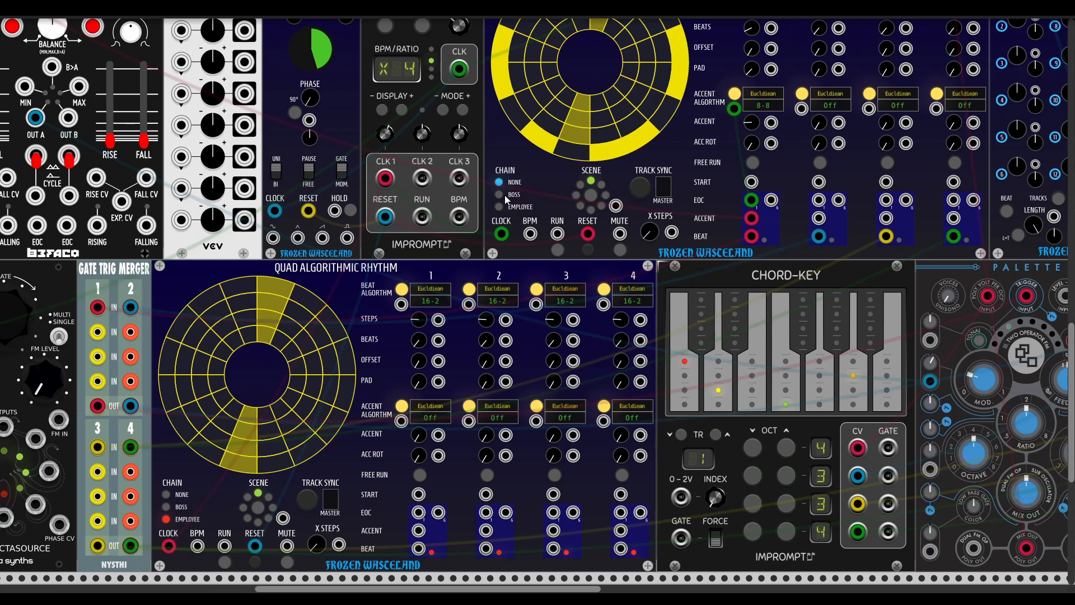
{"action": "left_click_drag", "start_coordinate": [543, 129], "coordinate": [511, 188]}
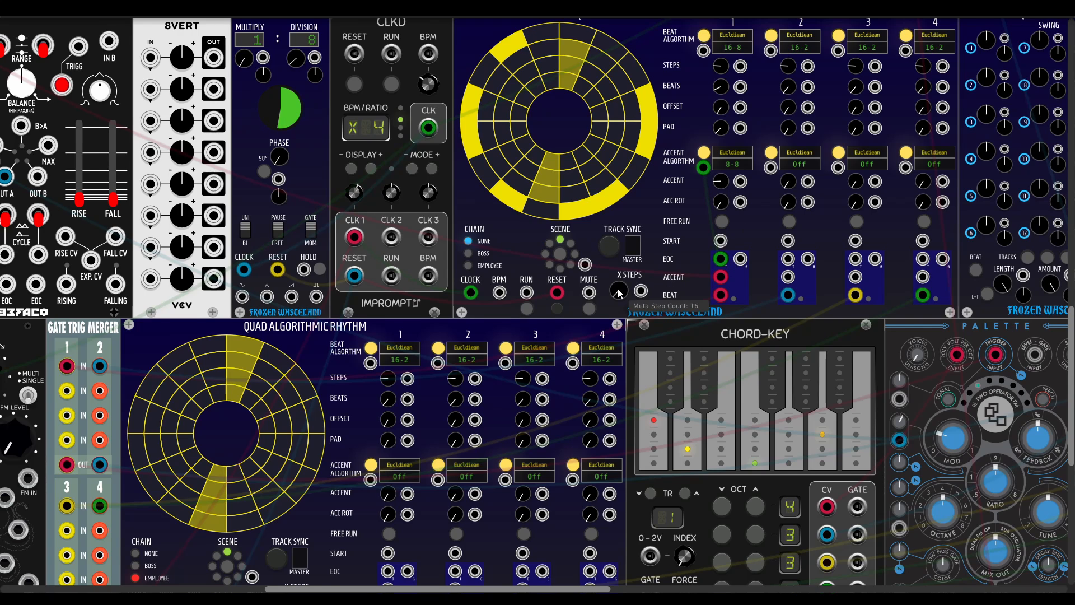
{"action": "scroll", "coordinate": [618, 293], "scroll_direction": "down", "scroll_amount": 3}
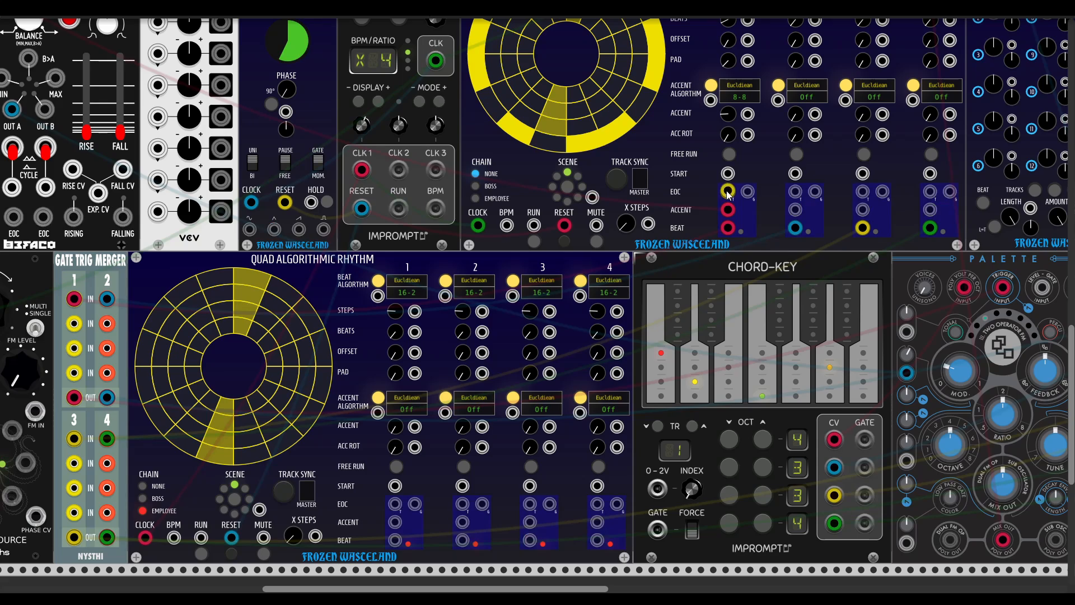
Step: Cross-patch track 1 of the two Quad Algorithmic Rhythm modules, connecting each module's EOC output to the other's Start input
{"action": "left_click_drag", "start_coordinate": [728, 192], "coordinate": [395, 487]}
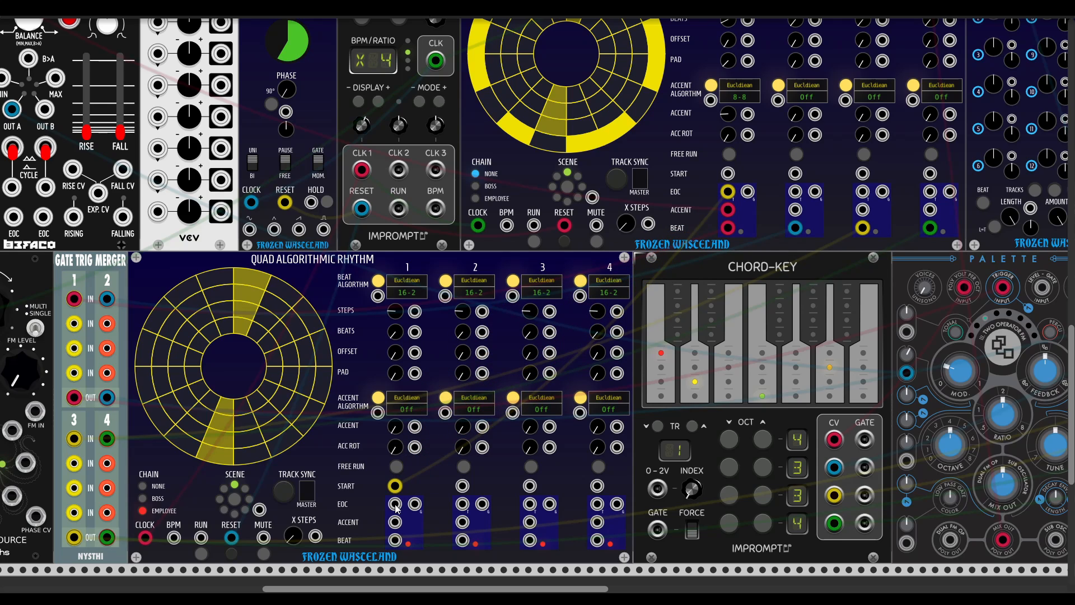
{"action": "left_click_drag", "start_coordinate": [395, 508], "coordinate": [401, 508]}
{"action": "left_click_drag", "start_coordinate": [438, 457], "coordinate": [729, 174]}
Step: Cross-patch tracks 2, 3 and 4 of both rhythm modules, connecting each track's EOC to the matching Start input on the other module
{"action": "scroll", "coordinate": [532, 349], "scroll_direction": "left", "scroll_amount": 1}
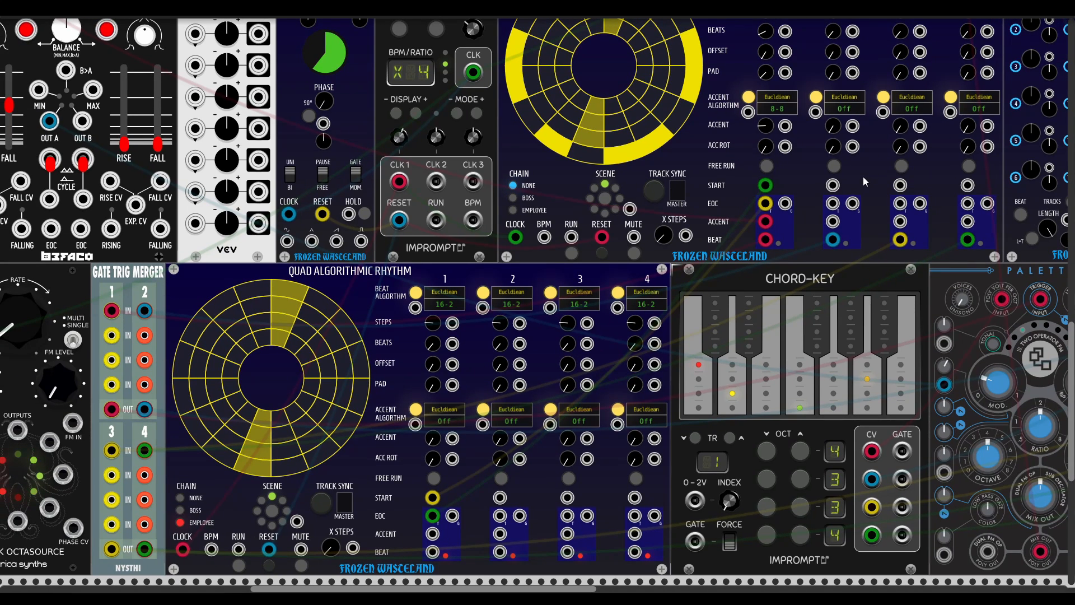
{"action": "scroll", "coordinate": [762, 201], "scroll_direction": "up", "scroll_amount": 3}
{"action": "scroll", "coordinate": [762, 201], "scroll_direction": "right", "scroll_amount": 2}
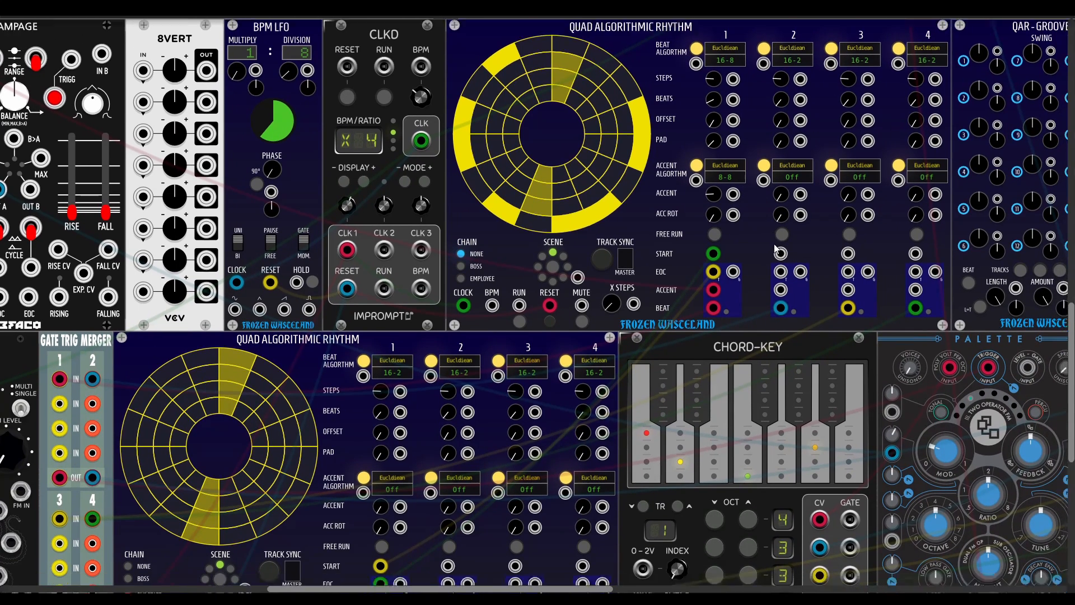
{"action": "scroll", "coordinate": [774, 244], "scroll_direction": "down", "scroll_amount": 4}
{"action": "mouse_move", "coordinate": [791, 163]}
{"action": "left_mouse_down"}
{"action": "mouse_move", "coordinate": [556, 322]}
{"action": "mouse_move", "coordinate": [459, 492]}
{"action": "mouse_move", "coordinate": [792, 182]}
{"action": "left_mouse_up"}
{"action": "mouse_move", "coordinate": [858, 164]}
{"action": "left_mouse_down"}
{"action": "mouse_move", "coordinate": [525, 493]}
{"action": "mouse_move", "coordinate": [858, 181]}
{"action": "left_mouse_up"}
{"action": "mouse_move", "coordinate": [926, 163]}
{"action": "left_mouse_down"}
{"action": "mouse_move", "coordinate": [648, 409]}
{"action": "mouse_move", "coordinate": [593, 493]}
{"action": "mouse_move", "coordinate": [935, 168]}
{"action": "mouse_move", "coordinate": [926, 182]}
{"action": "left_mouse_up"}
{"action": "scroll", "coordinate": [519, 398], "scroll_direction": "left", "scroll_amount": 3}
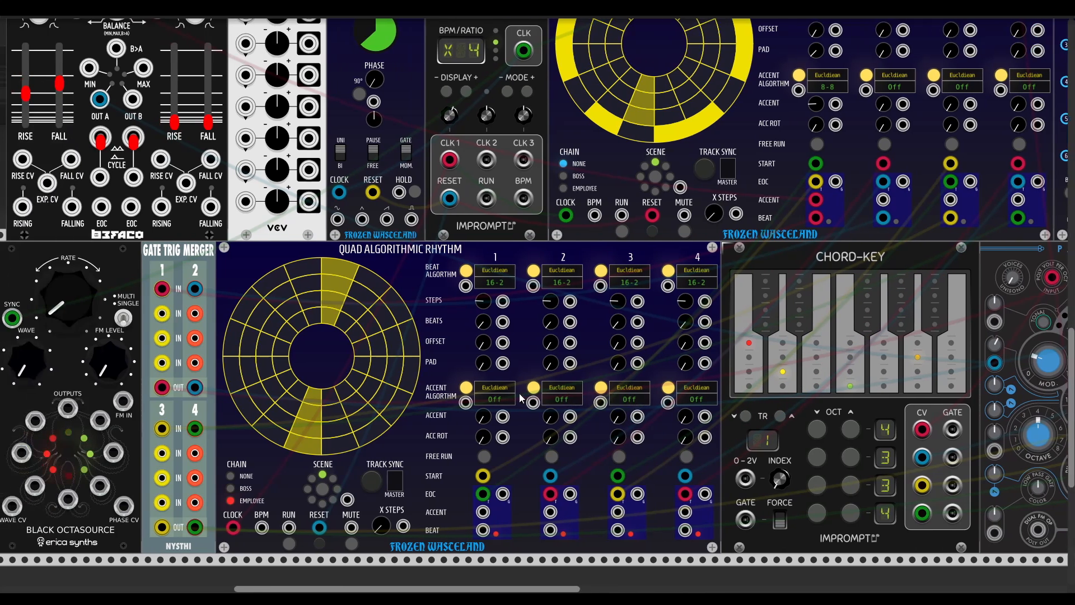
Step: Patch the lower rhythm module's four Beat outputs into the second inputs of Gate Trig Merger channels 1 to 4
{"action": "scroll", "coordinate": [519, 399], "scroll_direction": "left", "scroll_amount": 1}
{"action": "scroll", "coordinate": [408, 279], "scroll_direction": "left", "scroll_amount": 2}
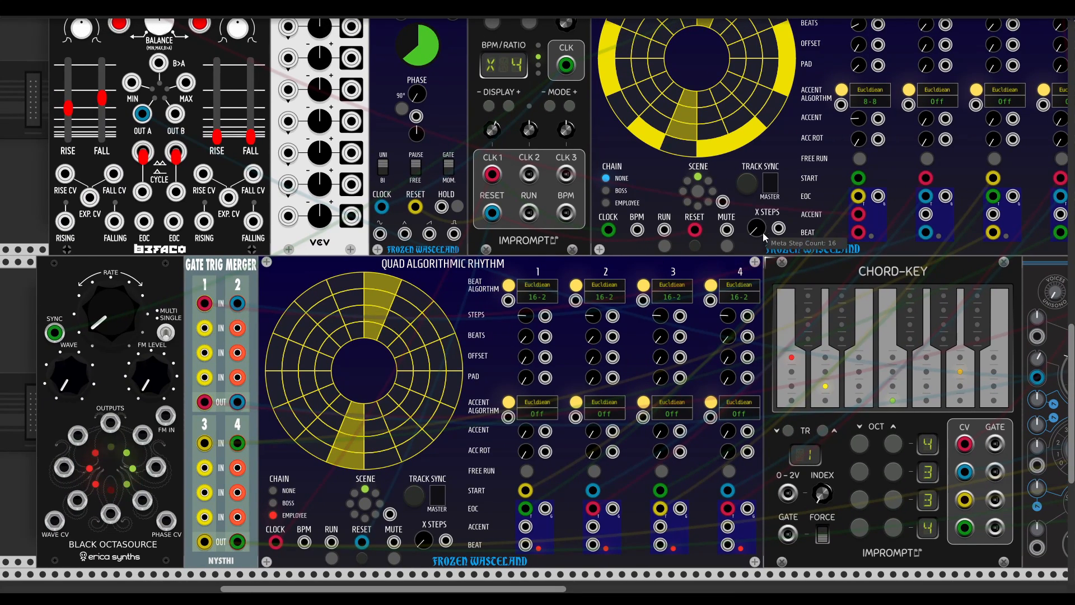
{"action": "scroll", "coordinate": [260, 356], "scroll_direction": "down", "scroll_amount": 2}
{"action": "scroll", "coordinate": [260, 356], "scroll_direction": "left", "scroll_amount": 2}
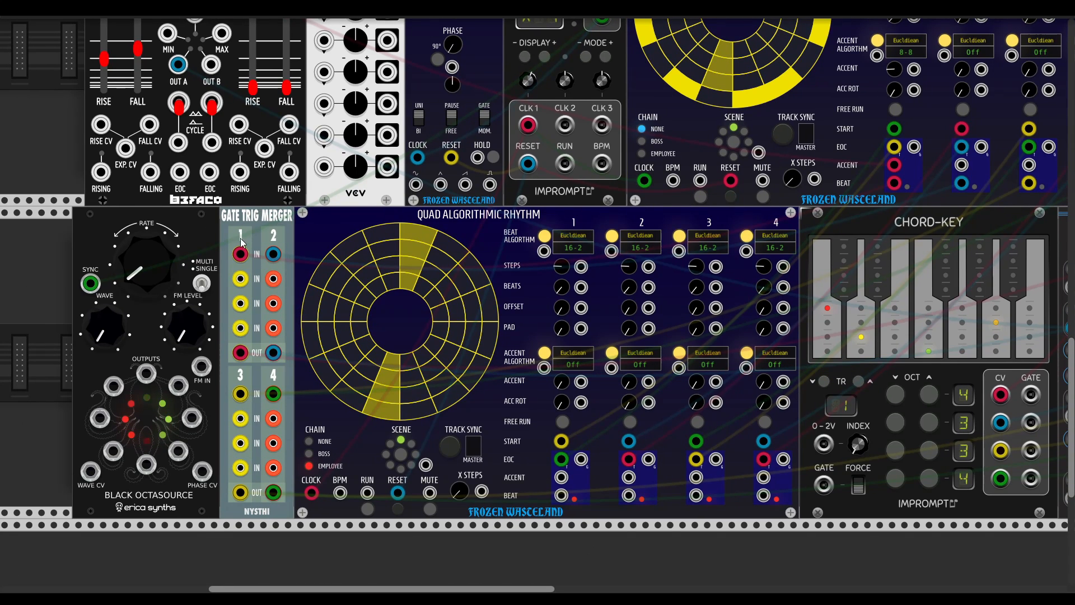
{"action": "scroll", "coordinate": [502, 263], "scroll_direction": "up", "scroll_amount": 1}
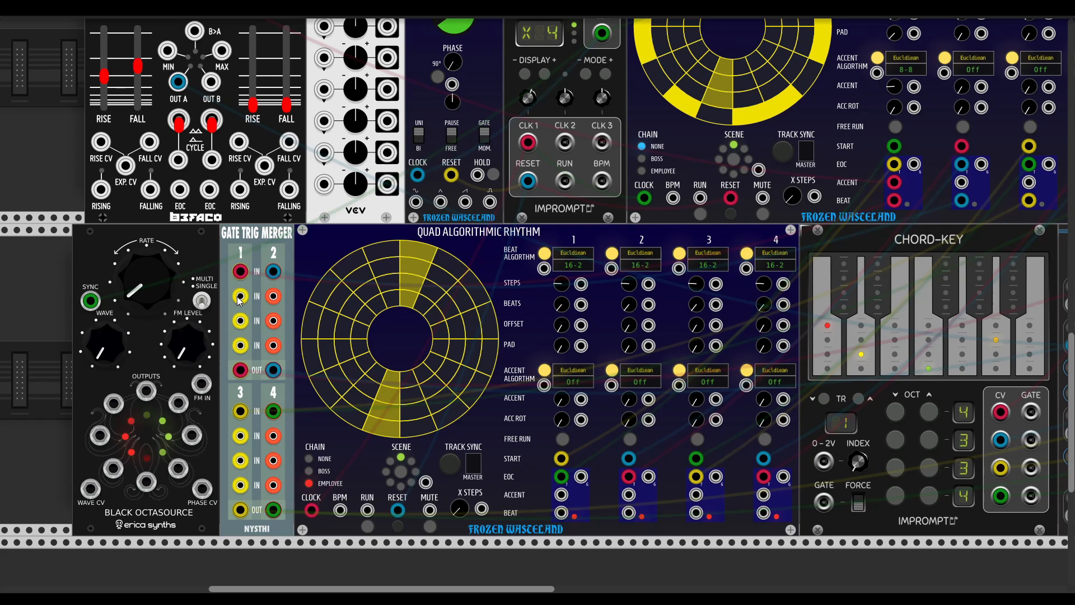
{"action": "left_click_drag", "start_coordinate": [240, 301], "coordinate": [561, 513]}
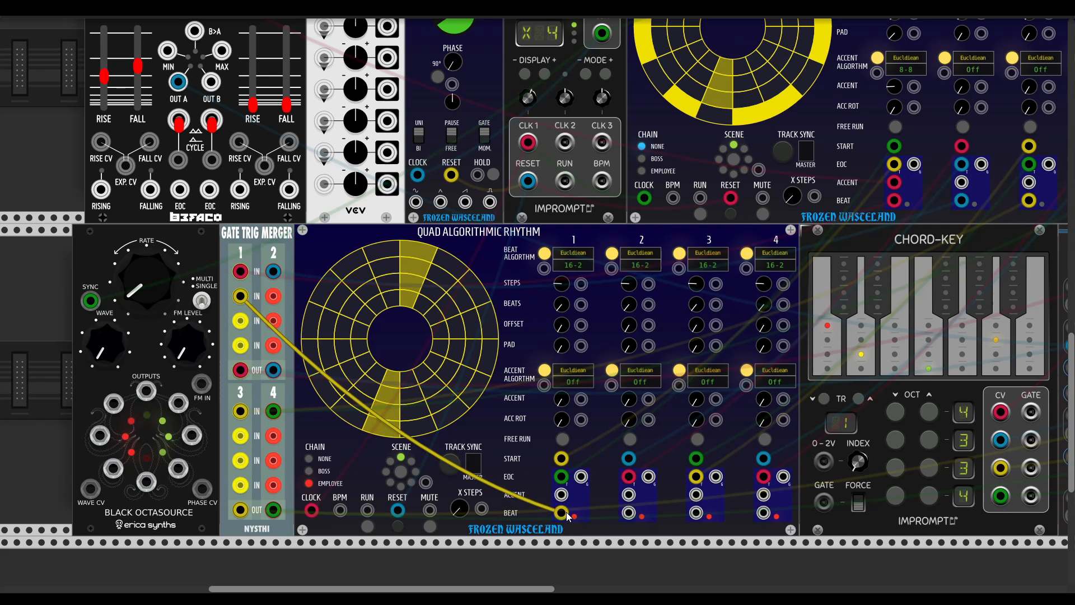
{"action": "left_click_drag", "start_coordinate": [629, 513], "coordinate": [274, 296]}
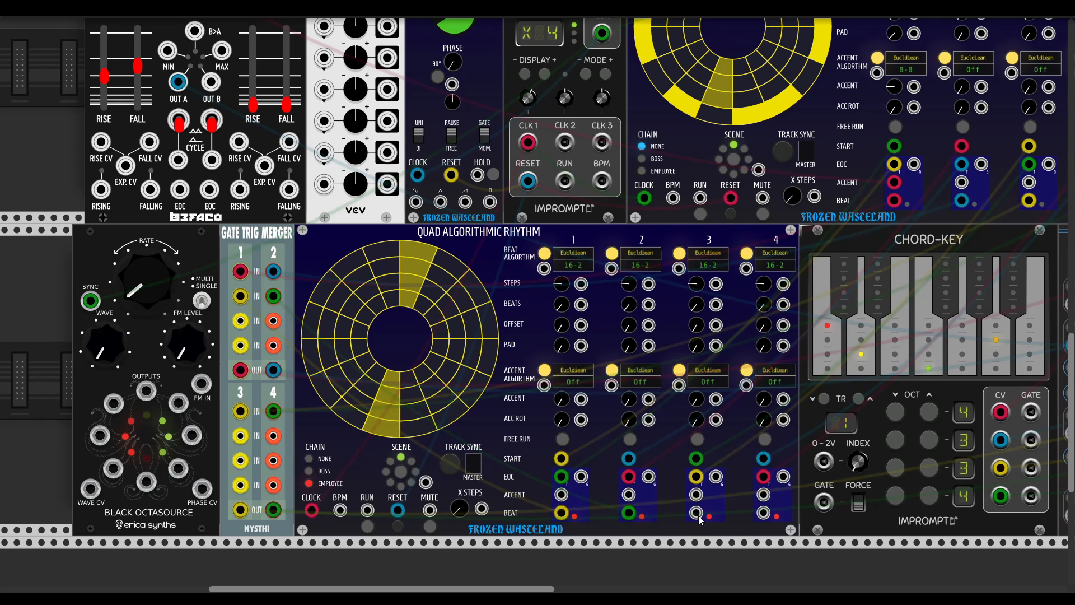
{"action": "left_click_drag", "start_coordinate": [696, 512], "coordinate": [764, 512]}
Step: Start the CLKD clock and set the upper Quad Algorithmic Rhythm's chain mode to Boss
{"action": "scroll", "coordinate": [549, 409], "scroll_direction": "up", "scroll_amount": 4}
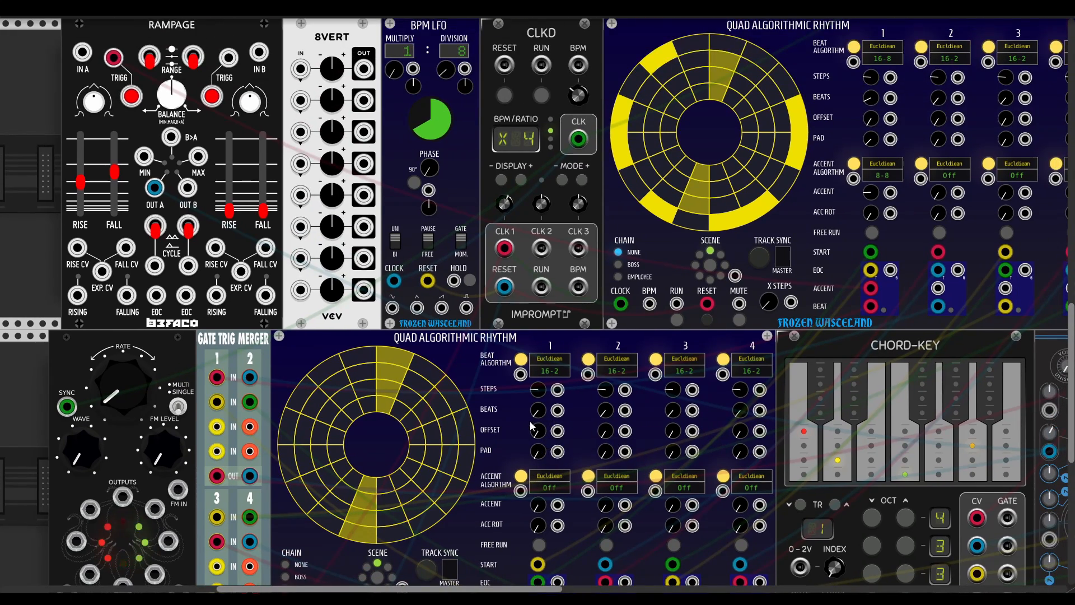
{"action": "scroll", "coordinate": [531, 427], "scroll_direction": "right", "scroll_amount": 3}
{"action": "scroll", "coordinate": [531, 427], "scroll_direction": "down", "scroll_amount": 3}
{"action": "scroll", "coordinate": [510, 448], "scroll_direction": "up", "scroll_amount": 2}
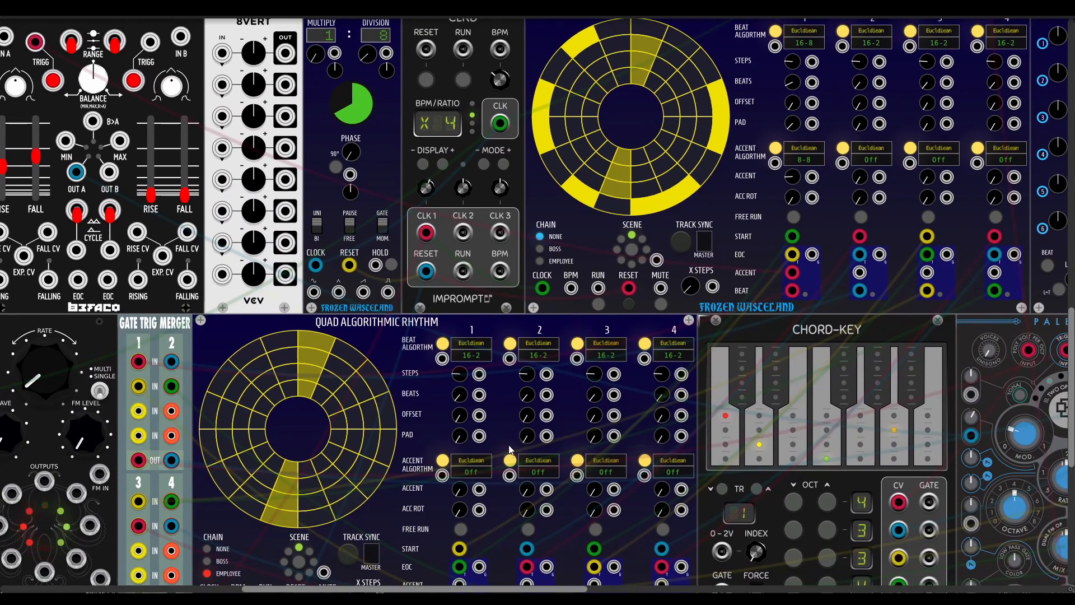
{"action": "scroll", "coordinate": [509, 448], "scroll_direction": "down", "scroll_amount": 3}
{"action": "scroll", "coordinate": [464, 358], "scroll_direction": "up", "scroll_amount": 3}
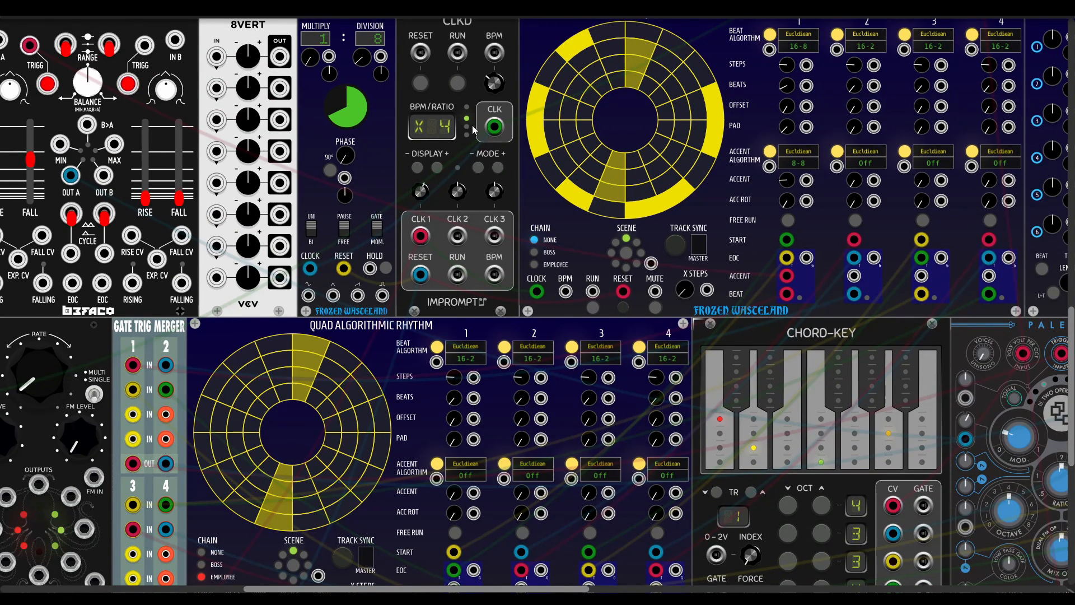
{"action": "left_click", "coordinate": [457, 83]}
{"action": "left_click", "coordinate": [534, 253]}
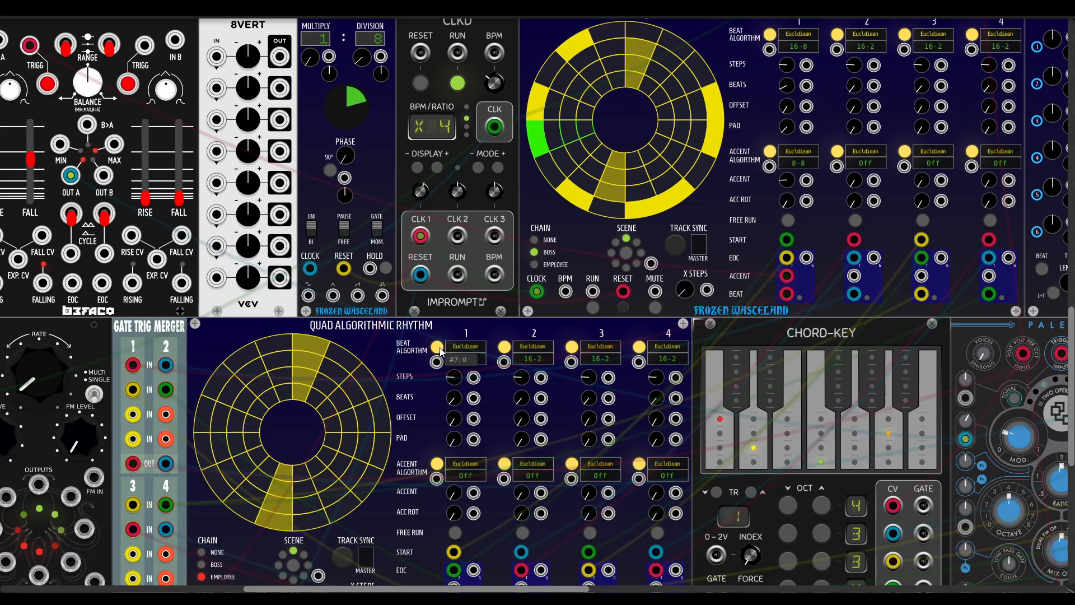
Step: Set the beats to 6 on the lower rhythm module's track 1 and to 5 on the upper module's tracks 2 and 3
{"action": "left_click_drag", "start_coordinate": [452, 403], "coordinate": [452, 364]}
{"action": "left_click_drag", "start_coordinate": [854, 85], "coordinate": [854, 67]}
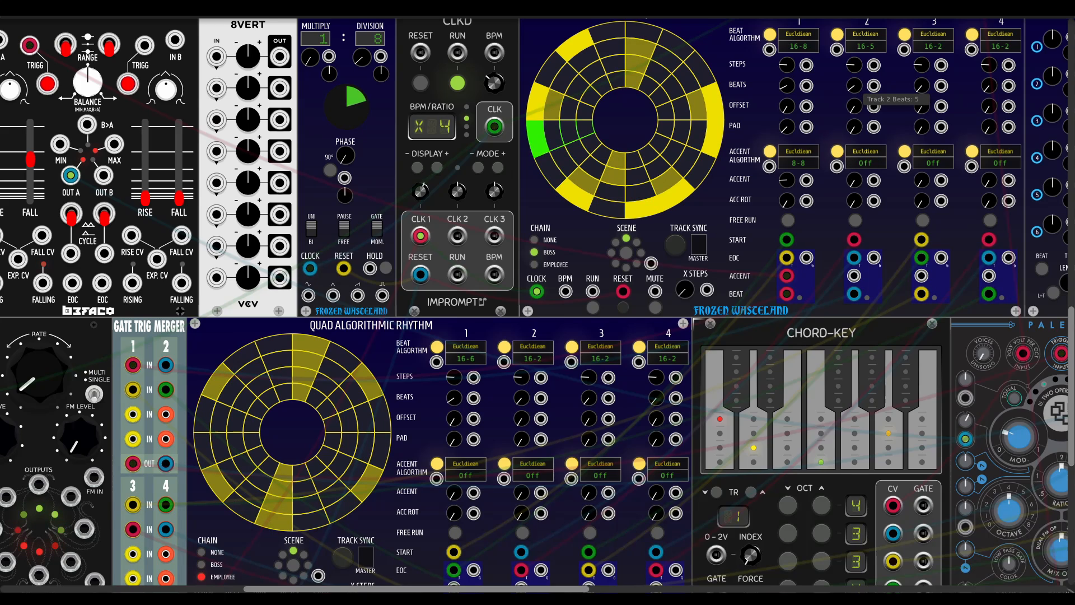
{"action": "left_click_drag", "start_coordinate": [920, 85], "coordinate": [920, 68]}
Step: Set the lower rhythm module's beat algorithms to Golomb Ruler on tracks 2 and 3 and Perfect Balance on track 4
{"action": "left_click", "coordinate": [504, 346]}
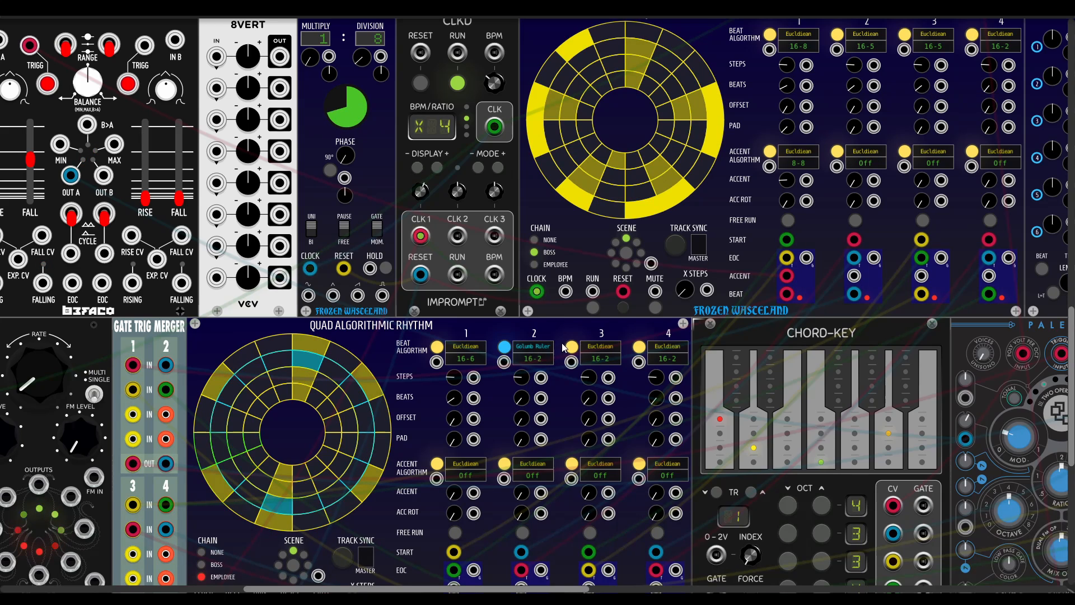
{"action": "left_click", "coordinate": [571, 346]}
{"action": "left_click", "coordinate": [637, 345]}
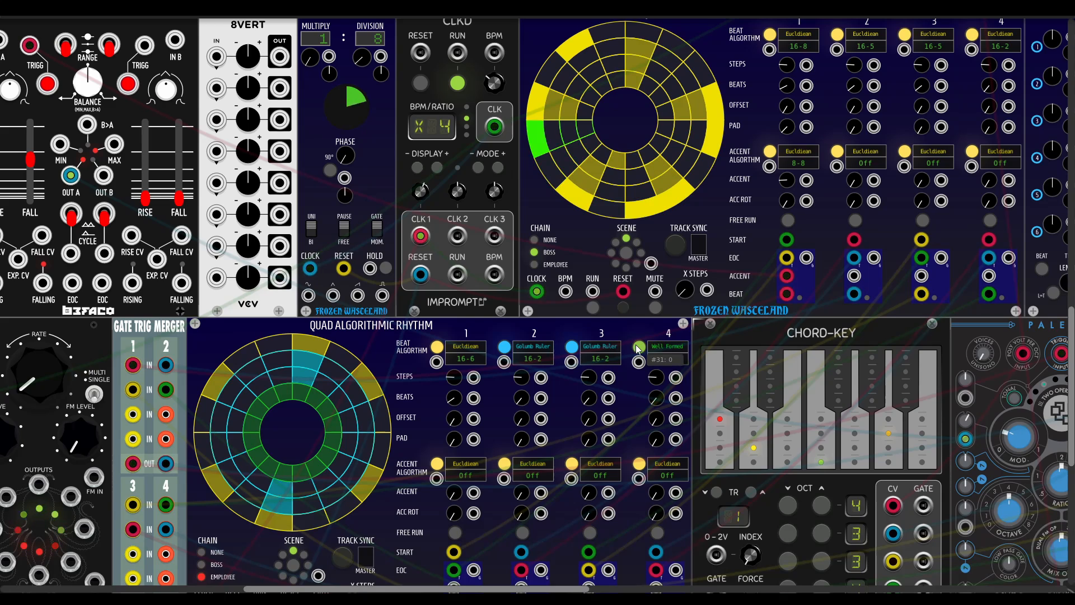
{"action": "left_click", "coordinate": [637, 346]}
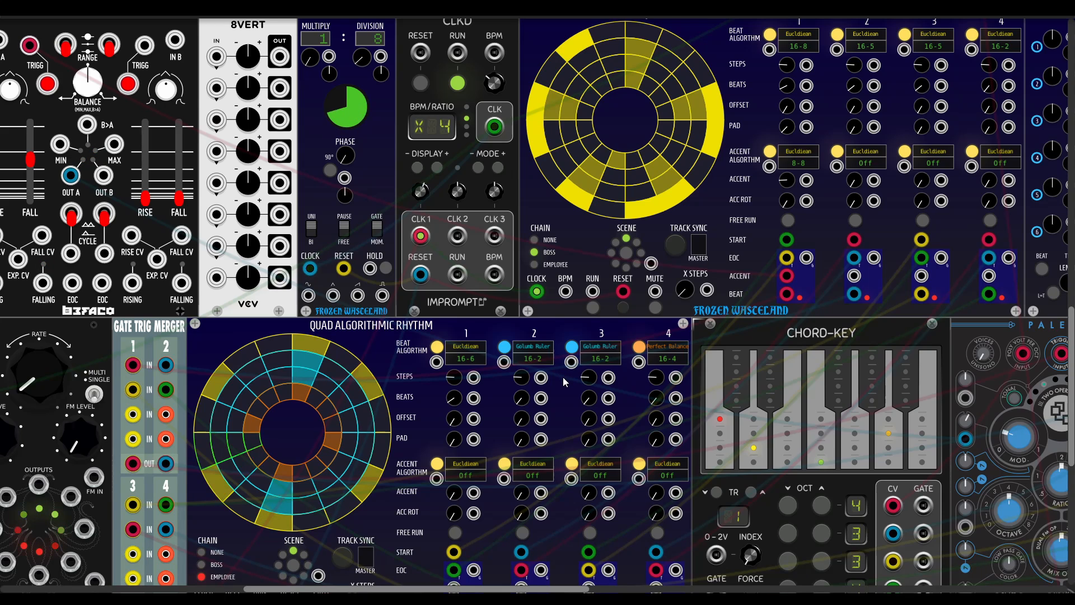
Step: Stop the CLKD clock
{"action": "scroll", "coordinate": [563, 378], "scroll_direction": "down", "scroll_amount": 2}
{"action": "scroll", "coordinate": [580, 341], "scroll_direction": "up", "scroll_amount": 2}
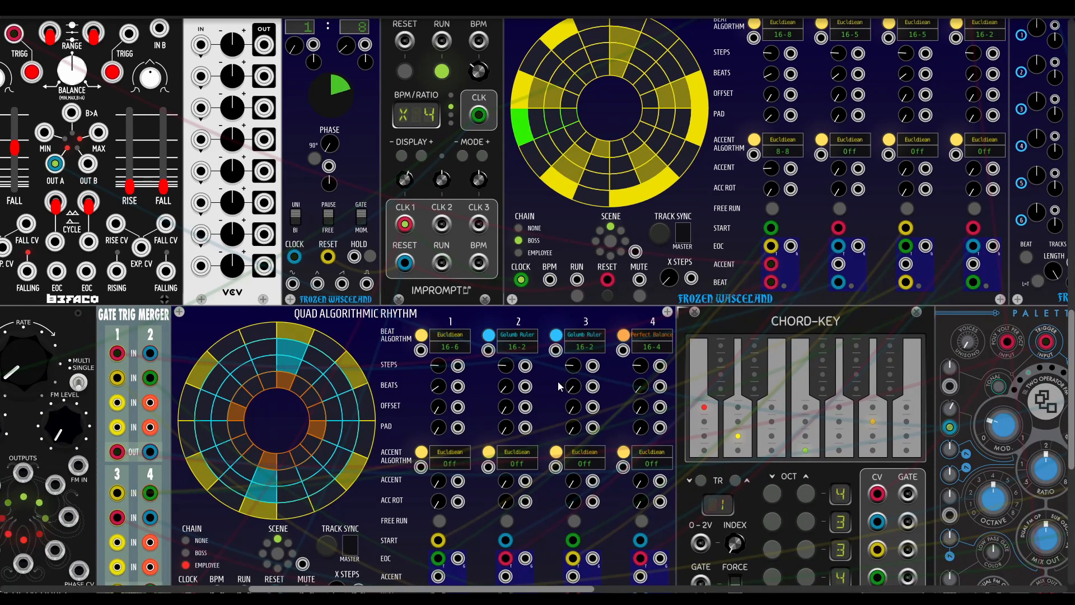
{"action": "scroll", "coordinate": [558, 381], "scroll_direction": "right", "scroll_amount": 2}
{"action": "scroll", "coordinate": [558, 382], "scroll_direction": "up", "scroll_amount": 1}
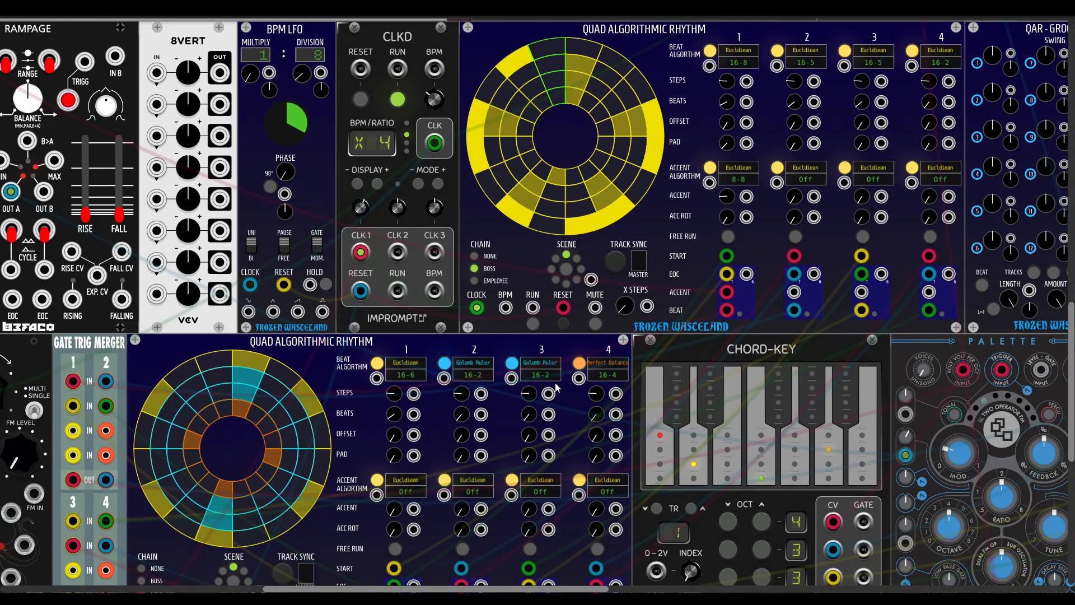
{"action": "left_click", "coordinate": [398, 99]}
{"action": "scroll", "coordinate": [399, 159], "scroll_direction": "down", "scroll_amount": 2}
{"action": "scroll", "coordinate": [399, 160], "scroll_direction": "left", "scroll_amount": 1}
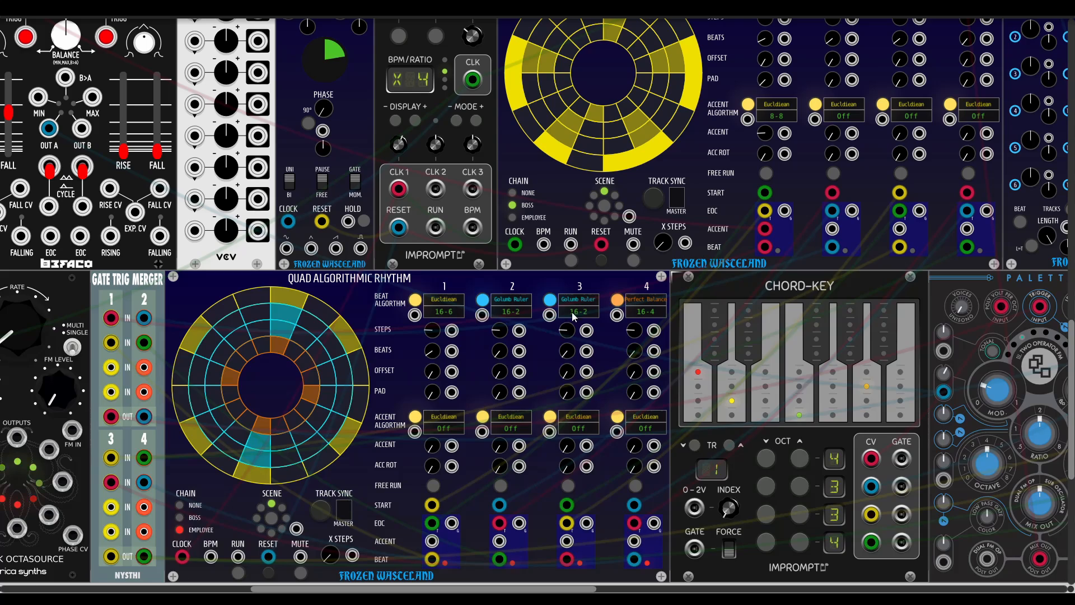
Step: Disconnect the Start and EOC cables linking tracks 2, 3 and 4 of the two rhythm modules
{"action": "right_click", "coordinate": [832, 211]}
{"action": "right_click", "coordinate": [832, 194]}
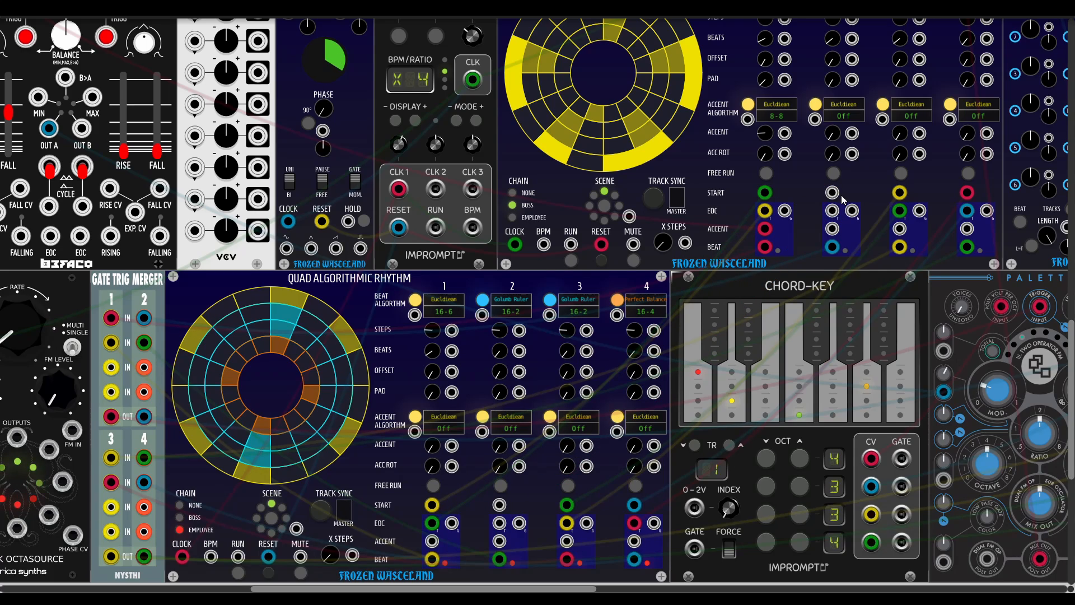
{"action": "right_click", "coordinate": [901, 195]}
{"action": "right_click", "coordinate": [967, 211]}
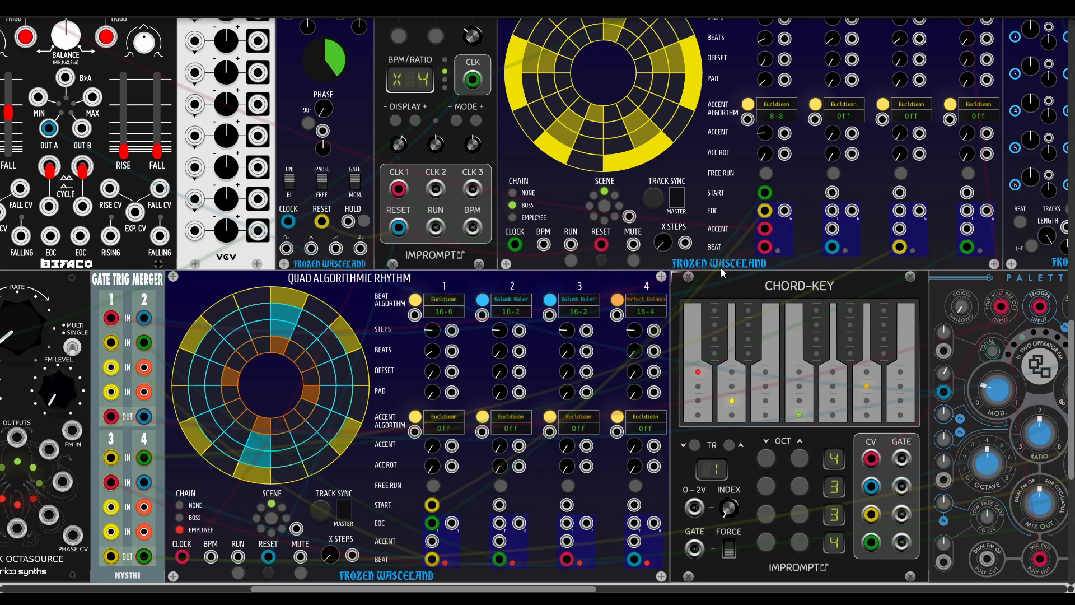
{"action": "scroll", "coordinate": [721, 211], "scroll_direction": "up", "scroll_amount": 1}
{"action": "scroll", "coordinate": [720, 211], "scroll_direction": "left", "scroll_amount": 1}
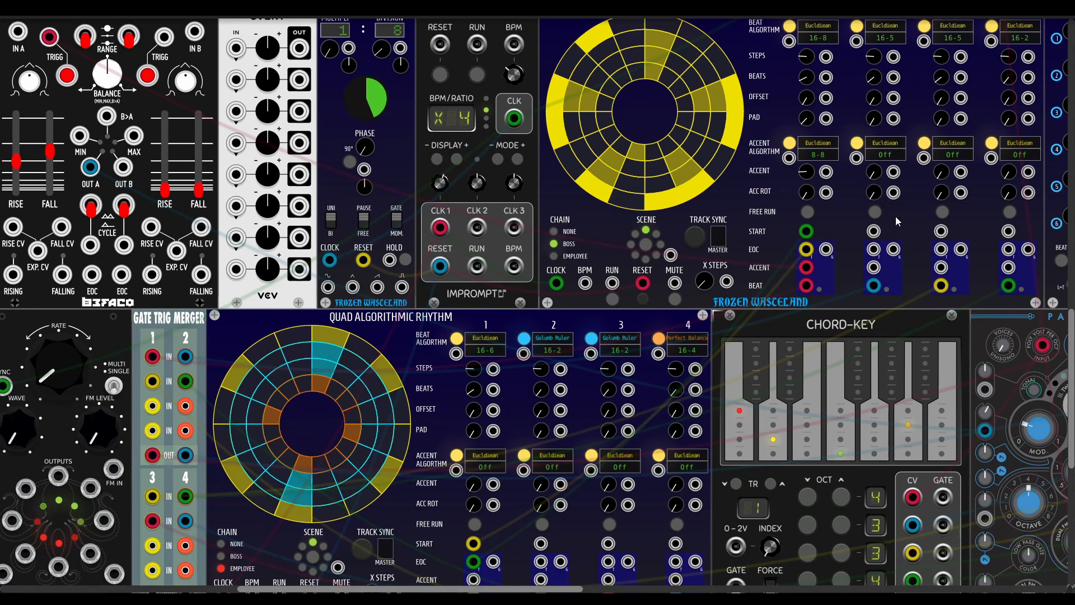
{"action": "scroll", "coordinate": [263, 400], "scroll_direction": "down", "scroll_amount": 1}
{"action": "scroll", "coordinate": [264, 400], "scroll_direction": "right", "scroll_amount": 1}
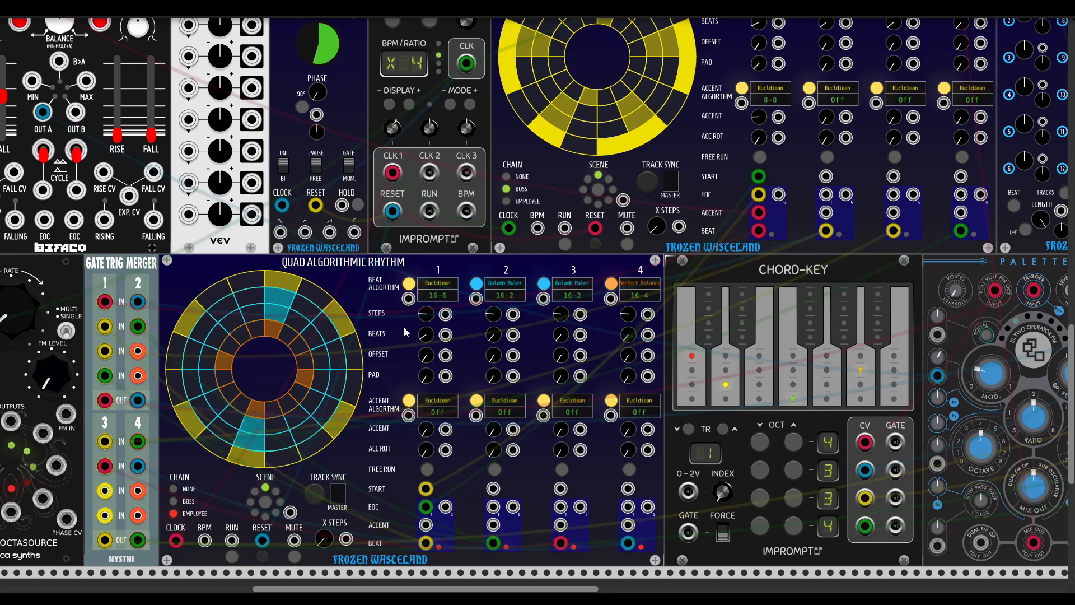
Step: Remove the upper rhythm module's track 1 Start and EOC cables and patch its track 1 EOC to the lower module's track 1 Start
{"action": "right_click", "coordinate": [758, 178]}
{"action": "right_click", "coordinate": [757, 195]}
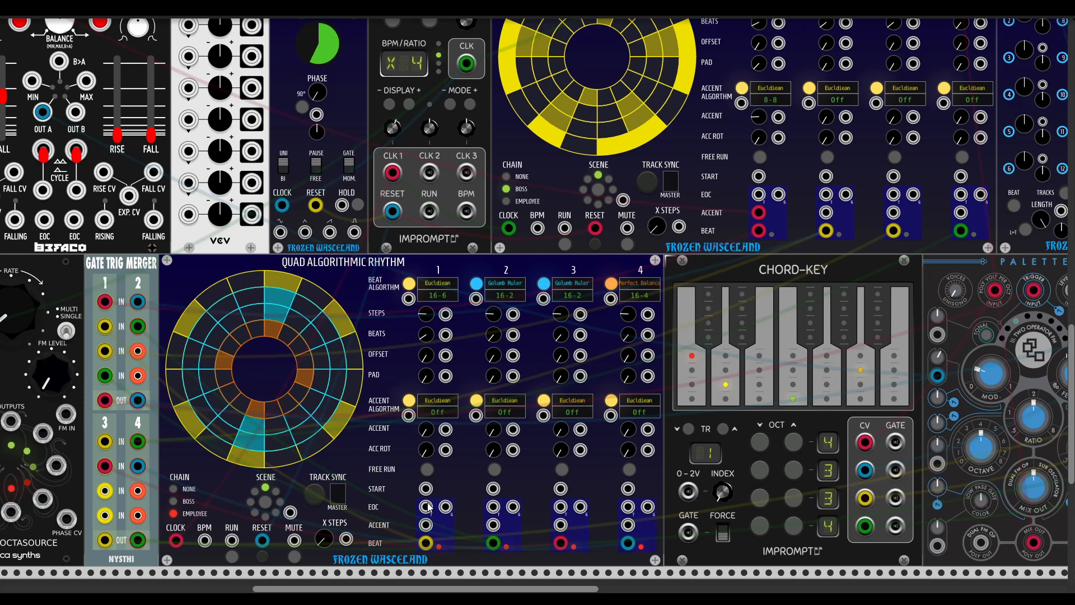
{"action": "left_click_drag", "start_coordinate": [759, 195], "coordinate": [426, 488]}
Step: Patch lower EOC 1 to upper Start 2, upper EOC 2 to lower Start 2, and lower EOC 2 to upper Start 1
{"action": "left_click_drag", "start_coordinate": [425, 507], "coordinate": [829, 178]}
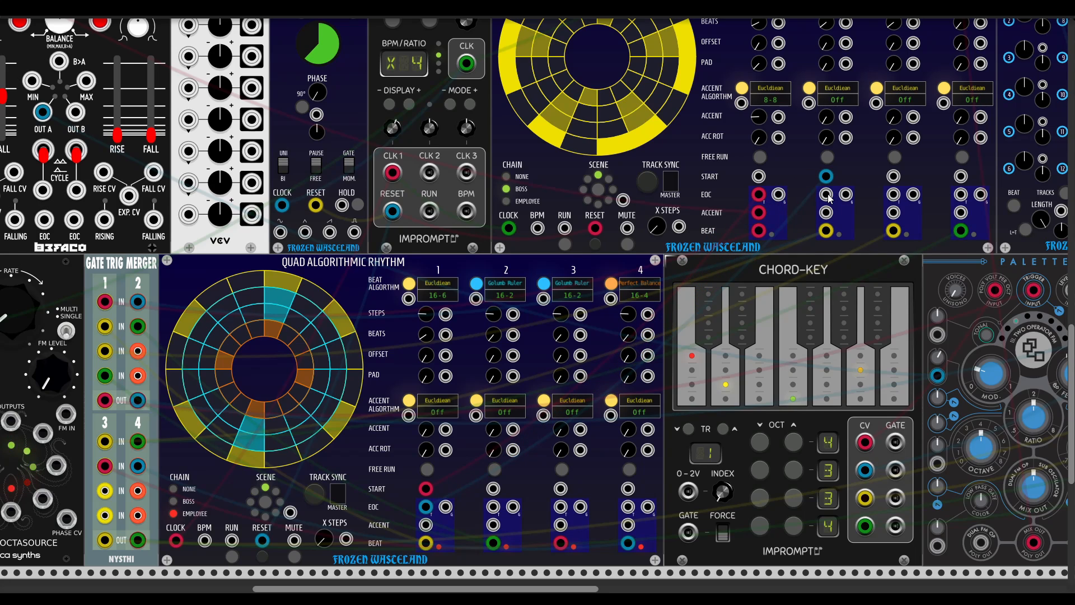
{"action": "left_click_drag", "start_coordinate": [826, 195], "coordinate": [493, 488]}
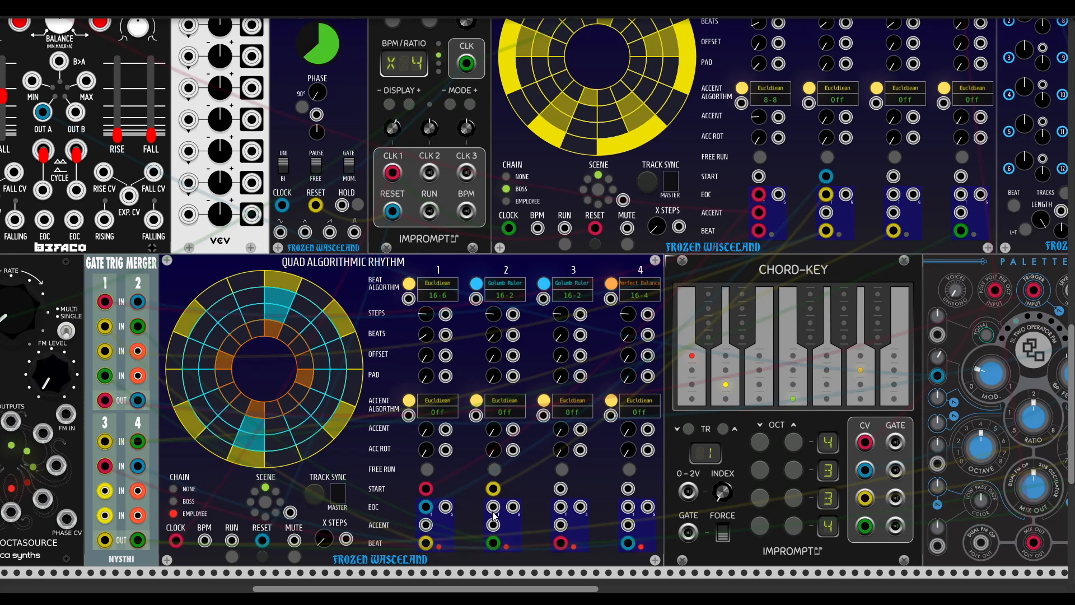
{"action": "left_click_drag", "start_coordinate": [496, 508], "coordinate": [758, 176]}
Step: Start the CLKD clock and set track 2's steps to 9 on both rhythm modules
{"action": "scroll", "coordinate": [538, 175], "scroll_direction": "up", "scroll_amount": 3}
{"action": "left_click", "coordinate": [435, 86]}
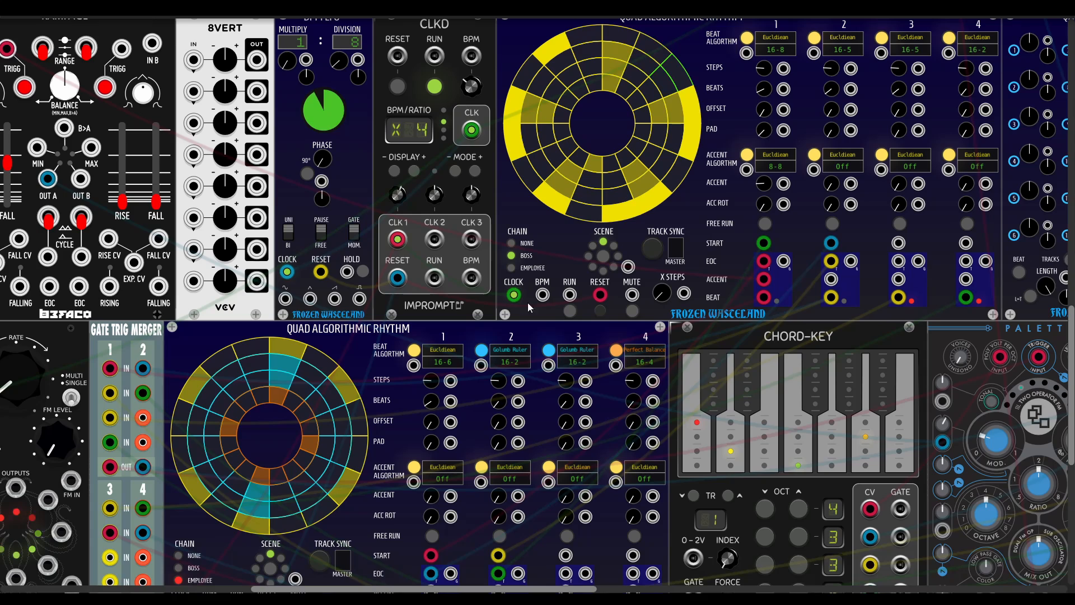
{"action": "scroll", "coordinate": [562, 300], "scroll_direction": "down", "scroll_amount": 1}
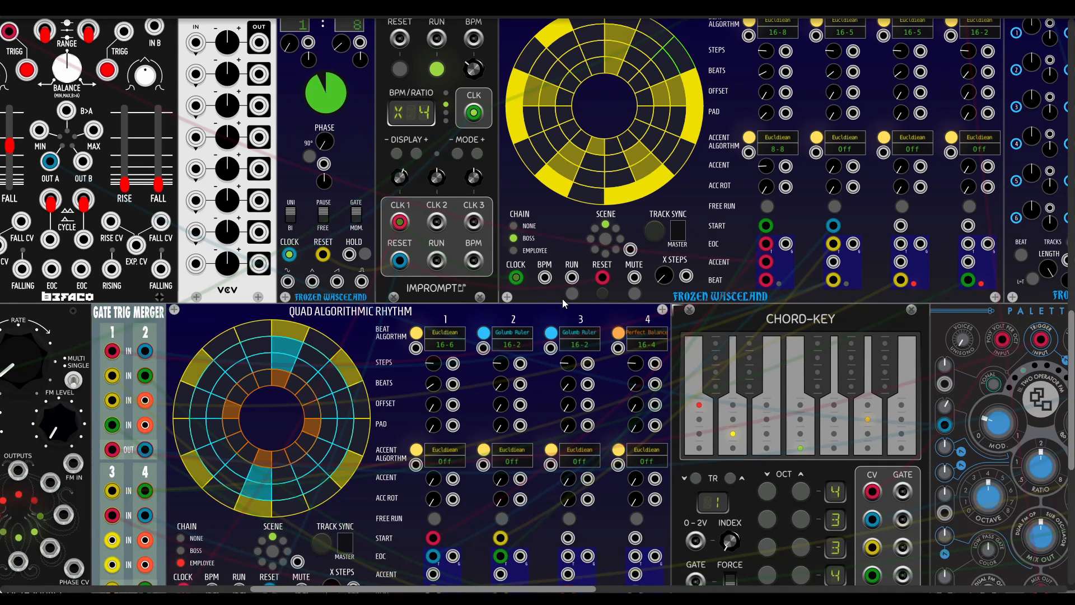
{"action": "scroll", "coordinate": [563, 297], "scroll_direction": "up", "scroll_amount": 2}
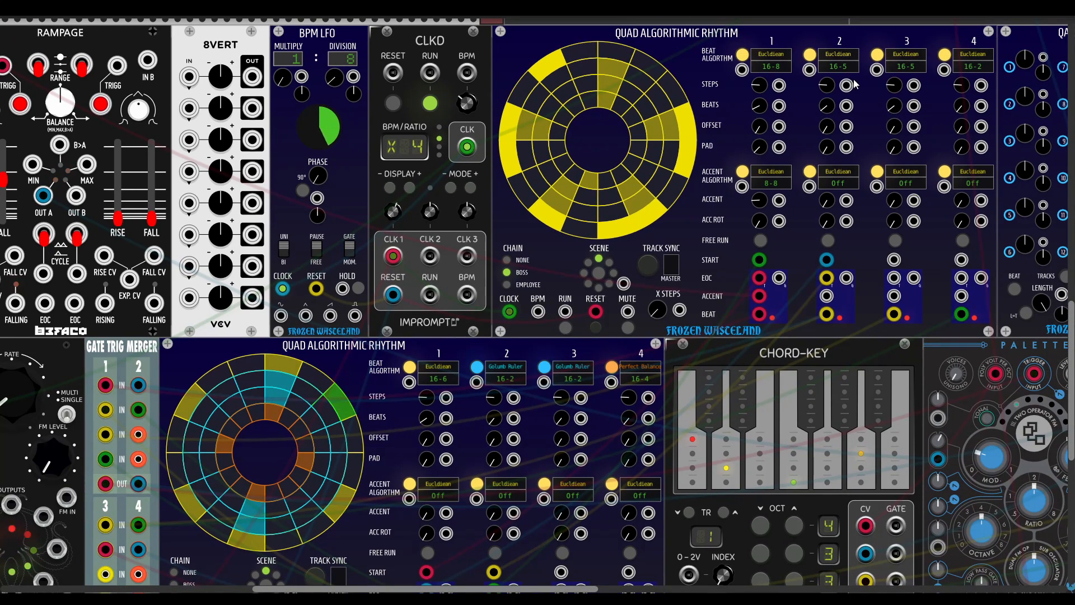
{"action": "left_click_drag", "start_coordinate": [828, 93], "coordinate": [830, 94]}
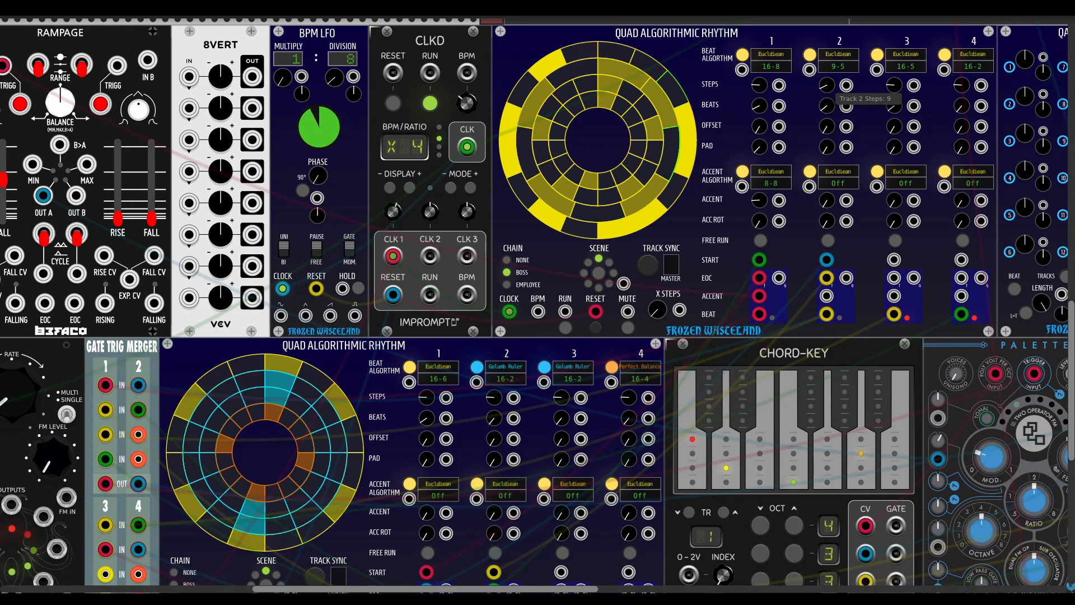
{"action": "left_click_drag", "start_coordinate": [494, 418], "coordinate": [495, 416]}
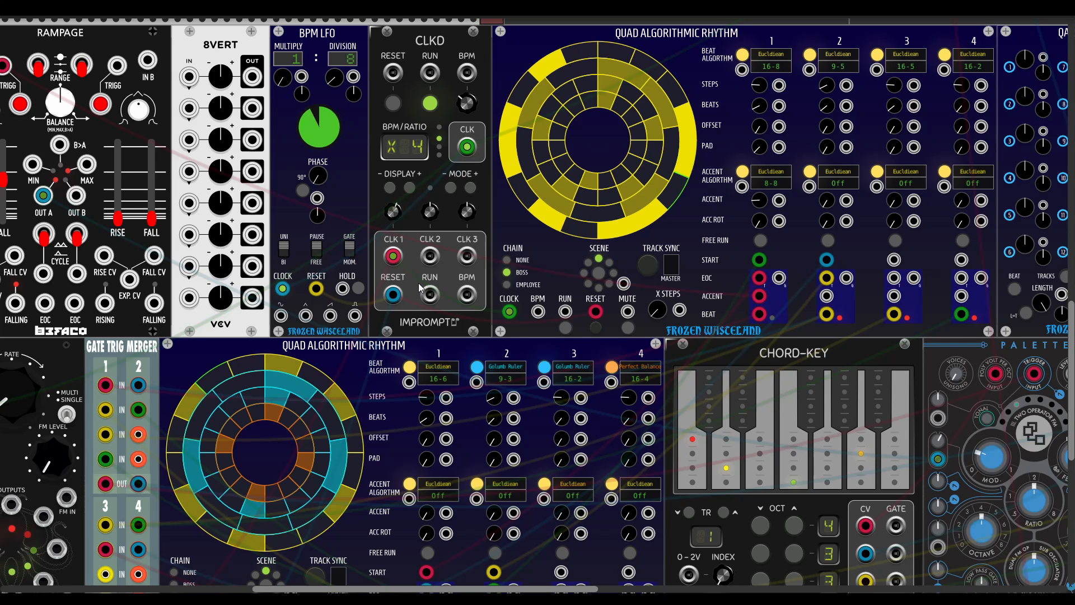
Step: Connect Rampage's Out A to the lower rhythm module's track 1 Steps input and move the cable to its Beats input
{"action": "left_click_drag", "start_coordinate": [389, 421], "coordinate": [557, 323]}
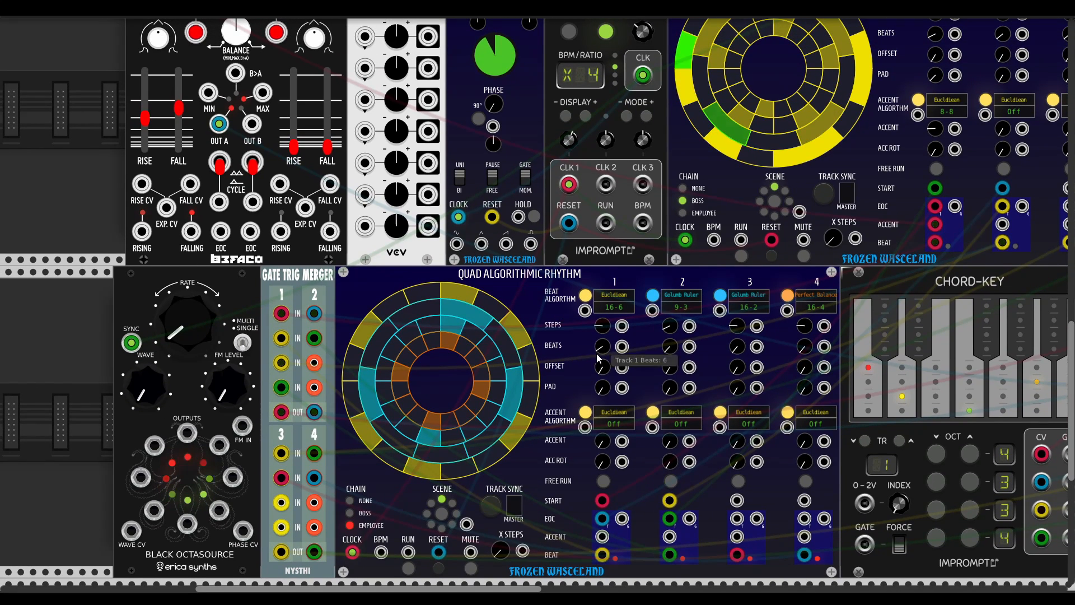
{"action": "left_click_drag", "start_coordinate": [621, 327], "coordinate": [219, 124]}
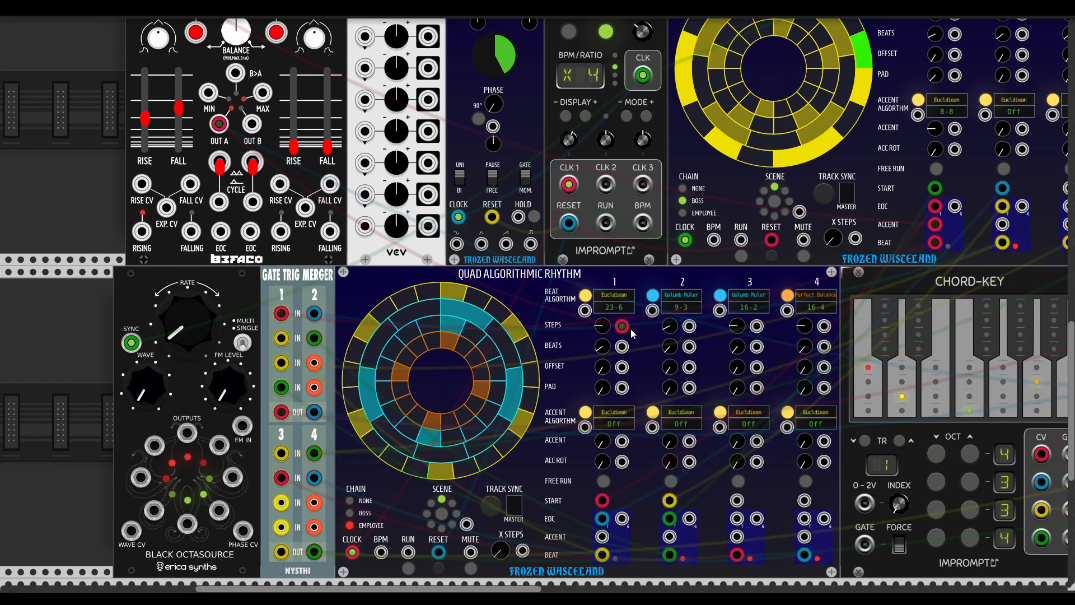
{"action": "left_click_drag", "start_coordinate": [628, 331], "coordinate": [626, 347]}
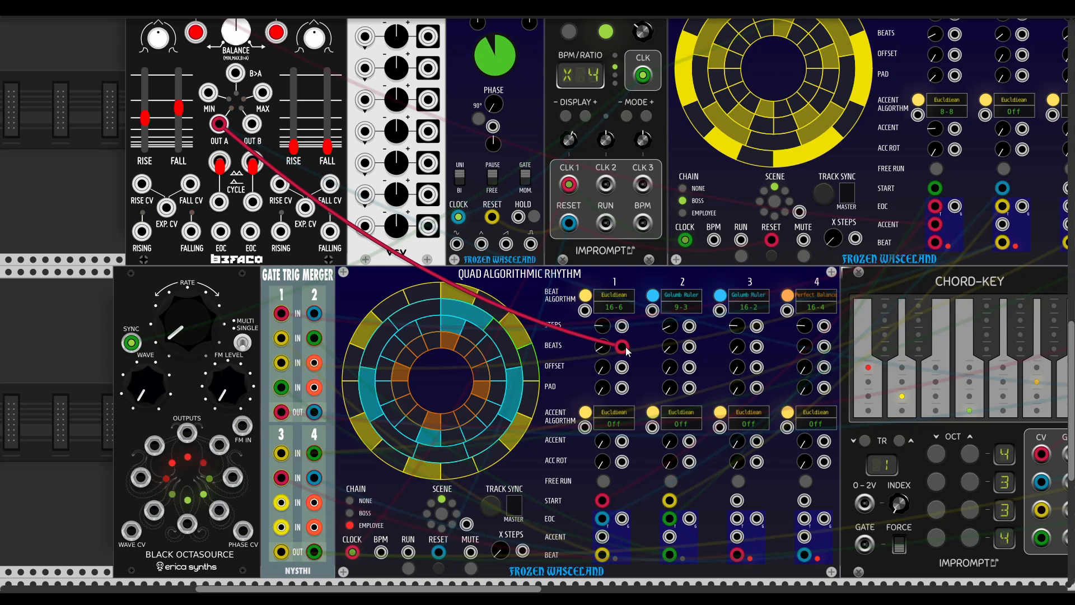
Step: Examine how the chained rhythm modules play while Rampage modulates the lower module's track 1 beats
{"action": "scroll", "coordinate": [626, 347], "scroll_direction": "up", "scroll_amount": 1}
{"action": "scroll", "coordinate": [626, 348], "scroll_direction": "right", "scroll_amount": 1}
{"action": "scroll", "coordinate": [627, 350], "scroll_direction": "up", "scroll_amount": 2}
{"action": "scroll", "coordinate": [627, 351], "scroll_direction": "right", "scroll_amount": 3}
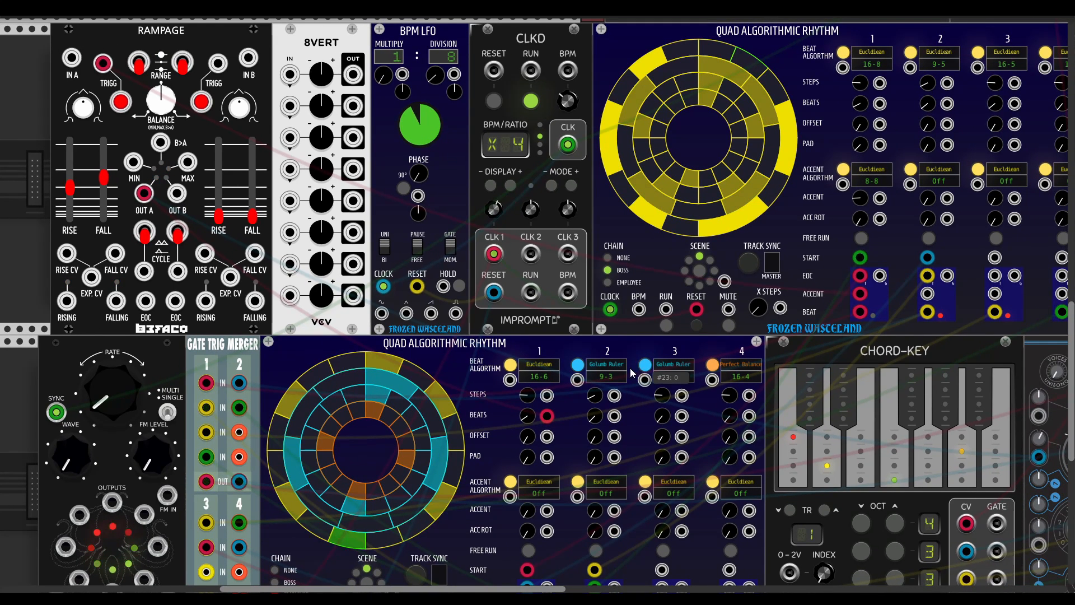
{"action": "scroll", "coordinate": [633, 364], "scroll_direction": "right", "scroll_amount": 8}
{"action": "scroll", "coordinate": [633, 364], "scroll_direction": "down", "scroll_amount": 1}
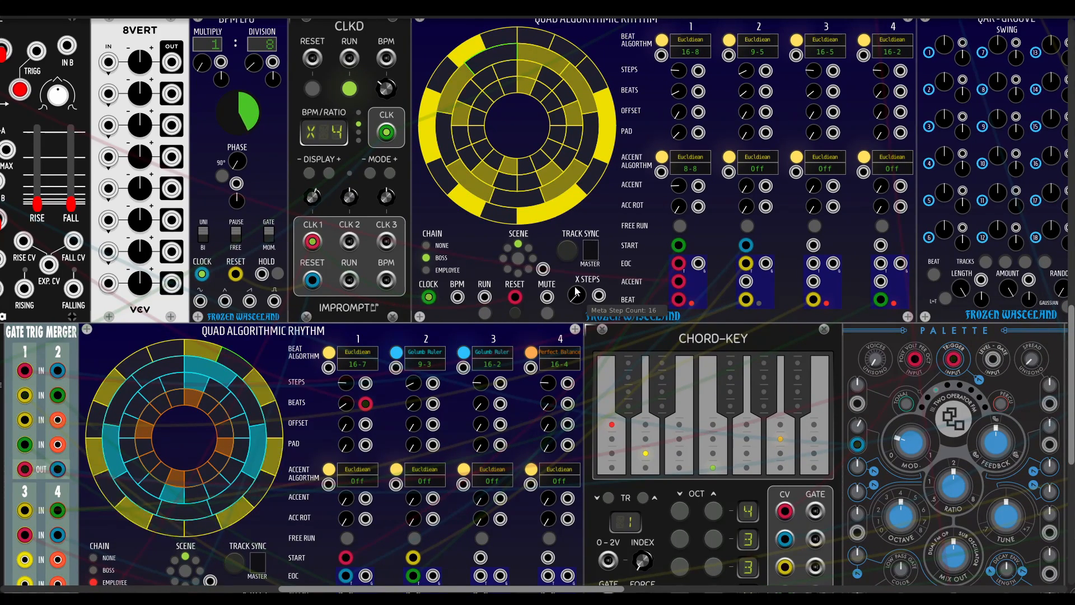
{"action": "scroll", "coordinate": [738, 271], "scroll_direction": "right", "scroll_amount": 10}
{"action": "scroll", "coordinate": [738, 271], "scroll_direction": "up", "scroll_amount": 2}
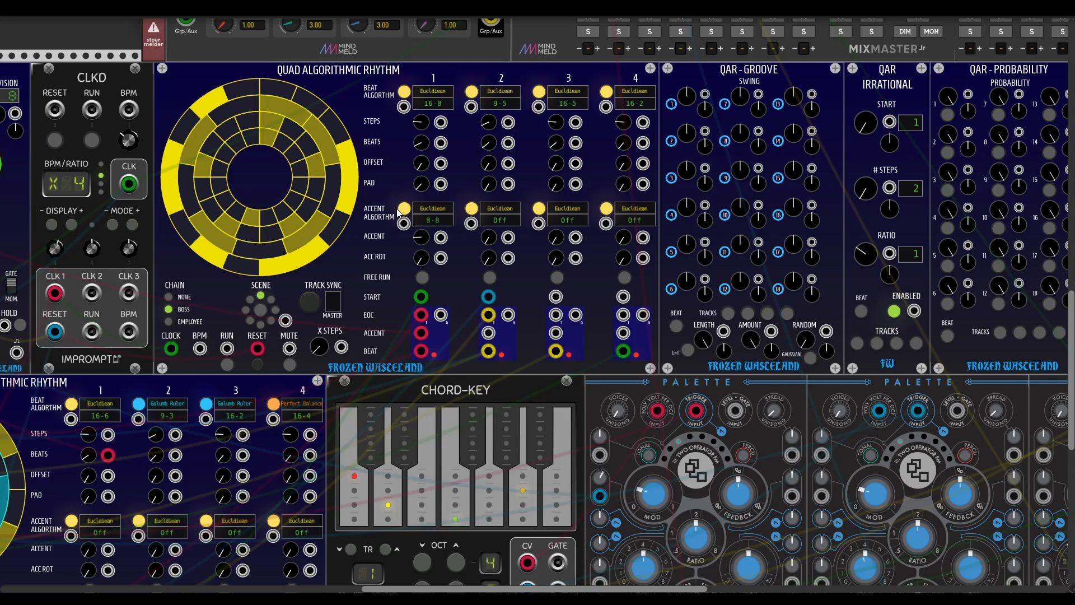
Step: Disconnect the existing trigger input cables from the Palette modules
{"action": "scroll", "coordinate": [397, 209], "scroll_direction": "left", "scroll_amount": 2}
{"action": "scroll", "coordinate": [397, 209], "scroll_direction": "up", "scroll_amount": 1}
{"action": "scroll", "coordinate": [480, 325], "scroll_direction": "left", "scroll_amount": 4}
{"action": "scroll", "coordinate": [481, 325], "scroll_direction": "up", "scroll_amount": 2}
{"action": "scroll", "coordinate": [481, 325], "scroll_direction": "right", "scroll_amount": 9}
{"action": "scroll", "coordinate": [481, 325], "scroll_direction": "down", "scroll_amount": 4}
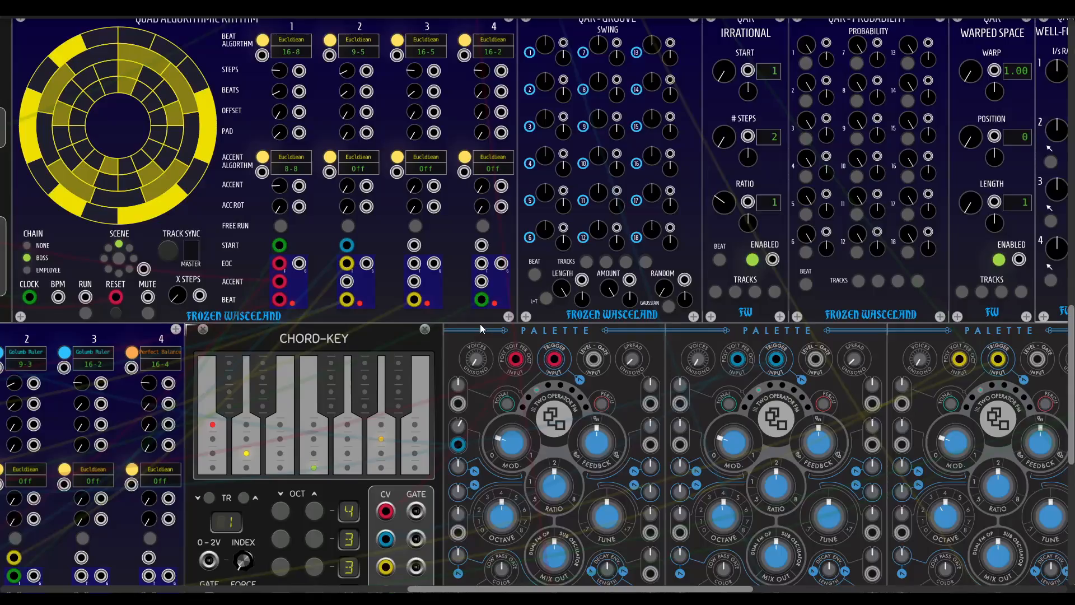
{"action": "scroll", "coordinate": [480, 325], "scroll_direction": "left", "scroll_amount": 7}
{"action": "scroll", "coordinate": [480, 324], "scroll_direction": "down", "scroll_amount": 3}
{"action": "scroll", "coordinate": [480, 325], "scroll_direction": "right", "scroll_amount": 3}
{"action": "scroll", "coordinate": [481, 324], "scroll_direction": "up", "scroll_amount": 2}
{"action": "left_click_drag", "start_coordinate": [751, 342], "coordinate": [764, 339]}
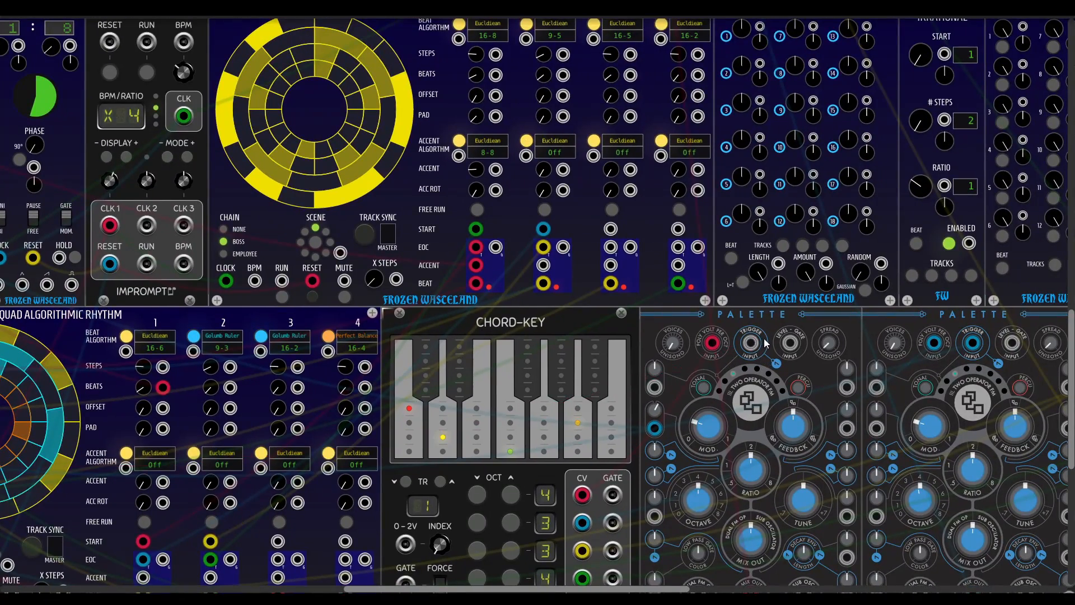
{"action": "scroll", "coordinate": [766, 343], "scroll_direction": "right", "scroll_amount": 5}
{"action": "scroll", "coordinate": [778, 355], "scroll_direction": "up", "scroll_amount": 1}
{"action": "right_click", "coordinate": [738, 382]}
{"action": "left_click", "coordinate": [956, 337]}
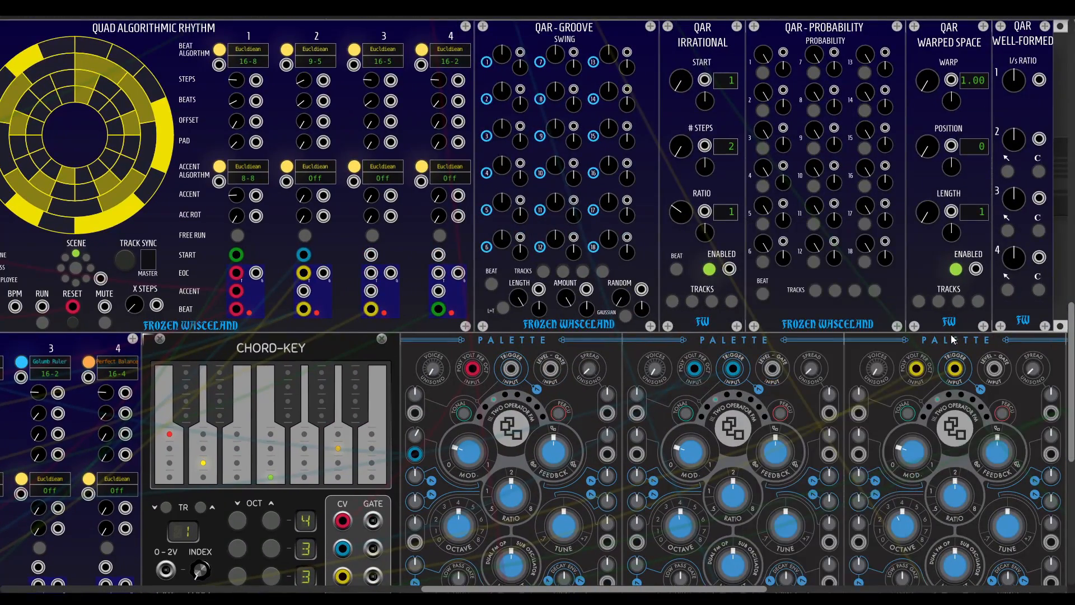
{"action": "scroll", "coordinate": [947, 341], "scroll_direction": "right", "scroll_amount": 7}
{"action": "scroll", "coordinate": [946, 340], "scroll_direction": "down", "scroll_amount": 2}
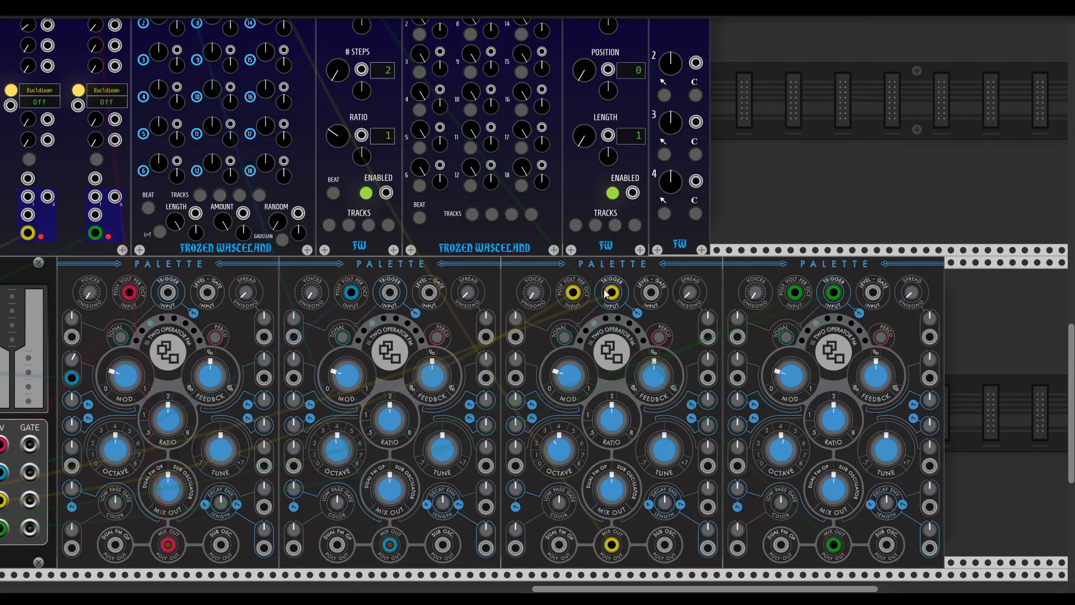
Step: Patch the outputs beside EOC on the upper rhythm module's tracks 1 to 4 to the trigger inputs of the four Palette modules
{"action": "scroll", "coordinate": [529, 341], "scroll_direction": "left", "scroll_amount": 11}
{"action": "scroll", "coordinate": [530, 341], "scroll_direction": "up", "scroll_amount": 3}
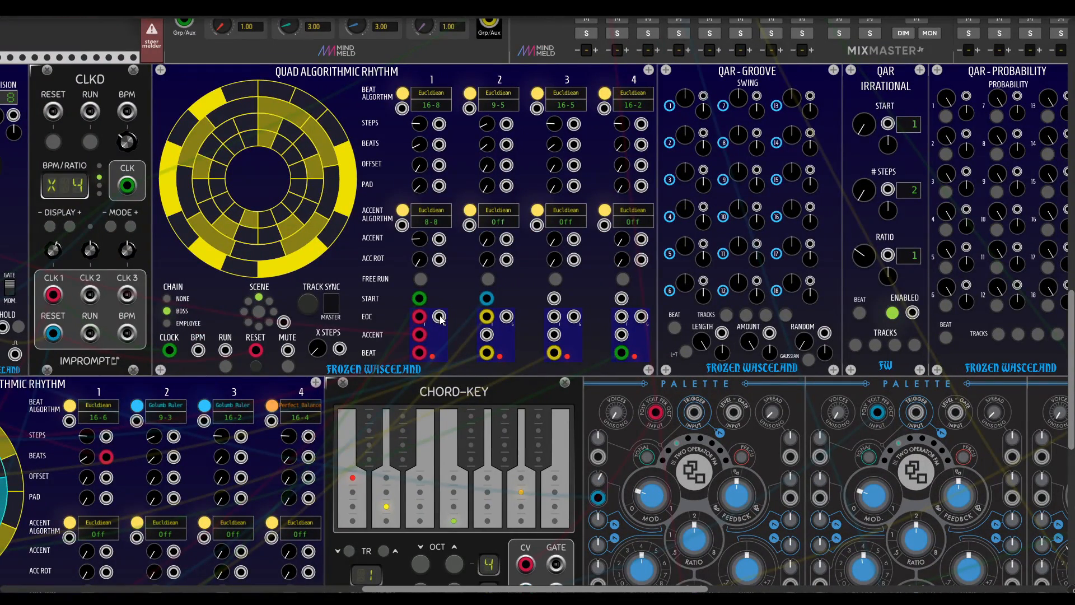
{"action": "left_click_drag", "start_coordinate": [440, 317], "coordinate": [695, 412]}
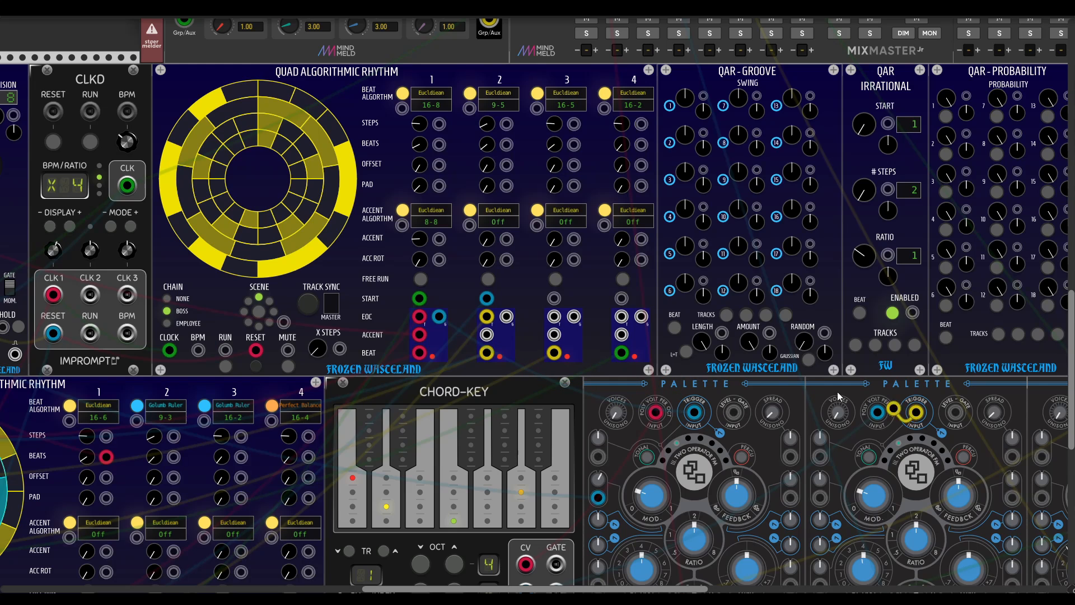
{"action": "left_click_drag", "start_coordinate": [916, 412], "coordinate": [506, 317]}
{"action": "left_click_drag", "start_coordinate": [575, 318], "coordinate": [971, 413]}
{"action": "scroll", "coordinate": [978, 390], "scroll_direction": "right", "scroll_amount": 6}
{"action": "scroll", "coordinate": [977, 390], "scroll_direction": "down", "scroll_amount": 1}
{"action": "scroll", "coordinate": [977, 389], "scroll_direction": "right", "scroll_amount": 2}
{"action": "scroll", "coordinate": [977, 389], "scroll_direction": "down", "scroll_amount": 1}
{"action": "left_click_drag", "start_coordinate": [226, 259], "coordinate": [946, 355]}
Step: Start the CLKD clock and set the upper rhythm module's chain mode to None
{"action": "scroll", "coordinate": [482, 385], "scroll_direction": "left", "scroll_amount": 7}
{"action": "scroll", "coordinate": [482, 385], "scroll_direction": "up", "scroll_amount": 1}
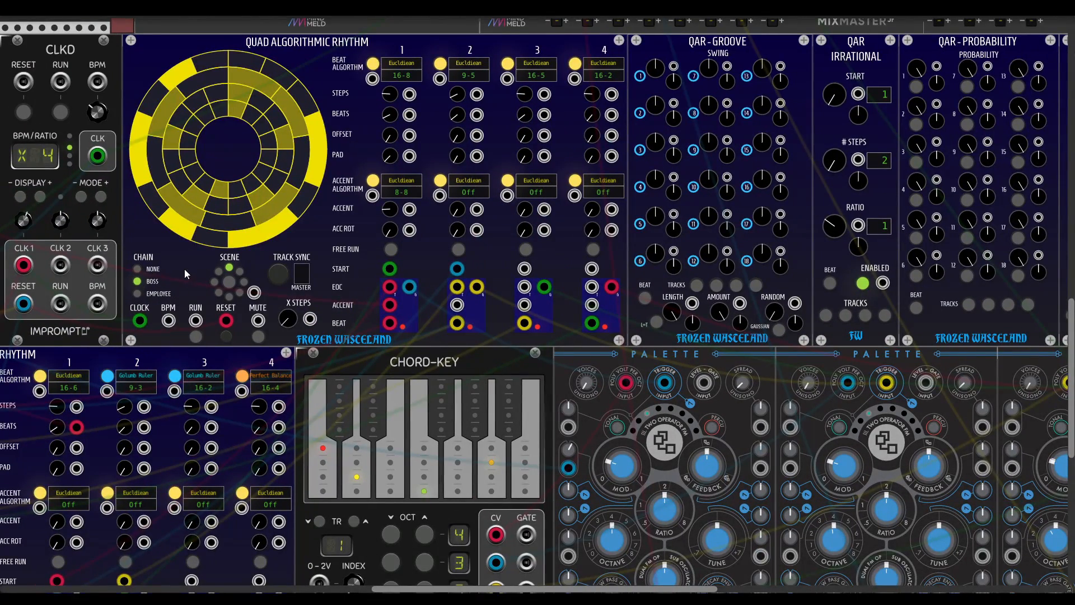
{"action": "scroll", "coordinate": [184, 268], "scroll_direction": "left", "scroll_amount": 2}
{"action": "scroll", "coordinate": [183, 269], "scroll_direction": "up", "scroll_amount": 1}
{"action": "left_click", "coordinate": [161, 143]}
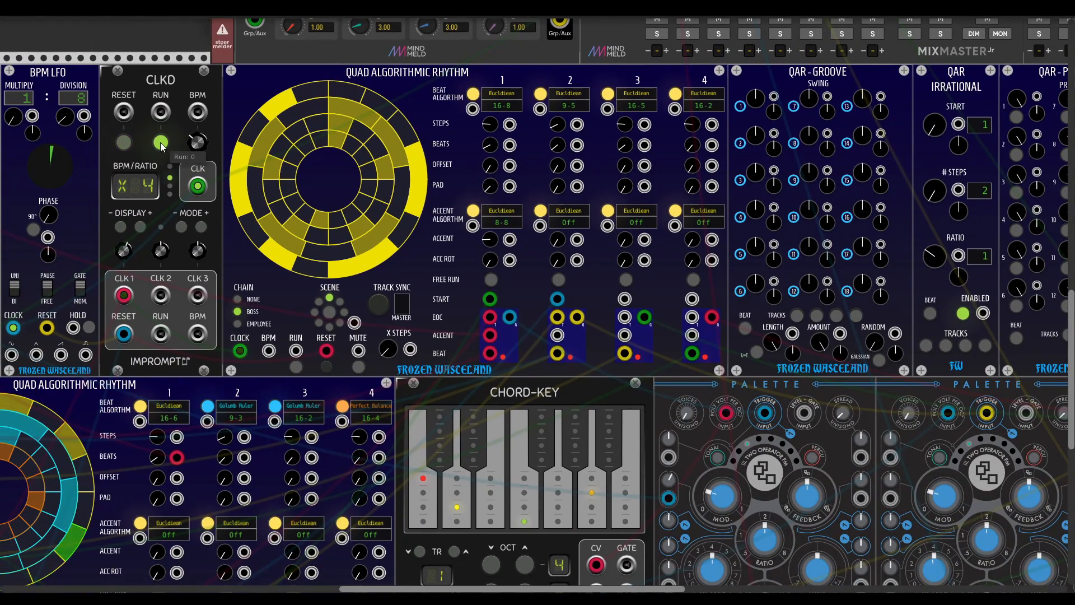
{"action": "left_click", "coordinate": [239, 299]}
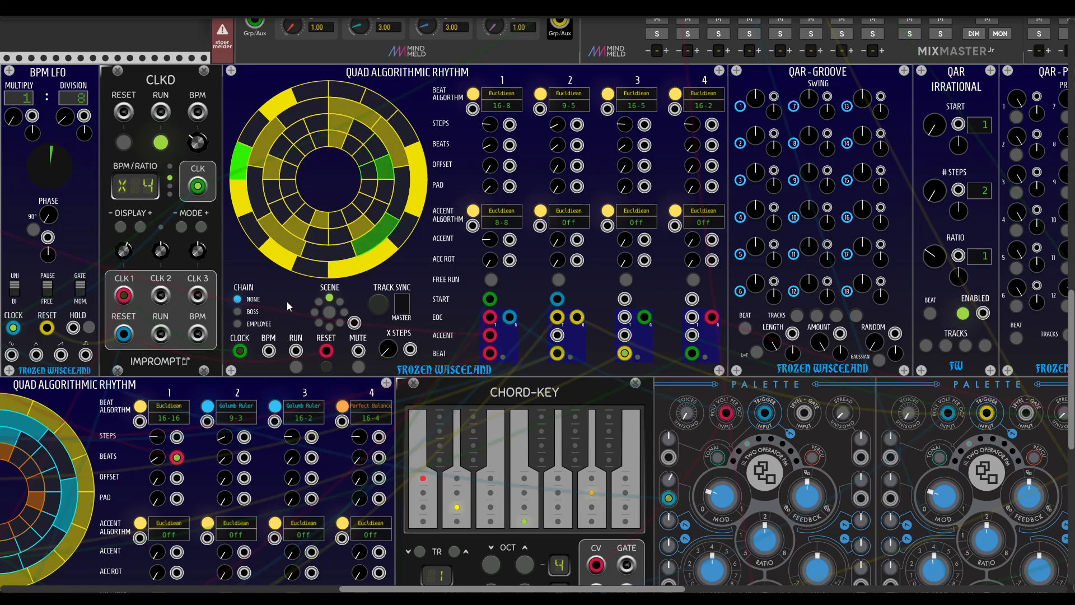
Step: Disconnect the lower rhythm module's track 1 and track 2 Beat cables from the Gate Trig Merger
{"action": "scroll", "coordinate": [291, 301], "scroll_direction": "left", "scroll_amount": 15}
{"action": "scroll", "coordinate": [291, 300], "scroll_direction": "down", "scroll_amount": 4}
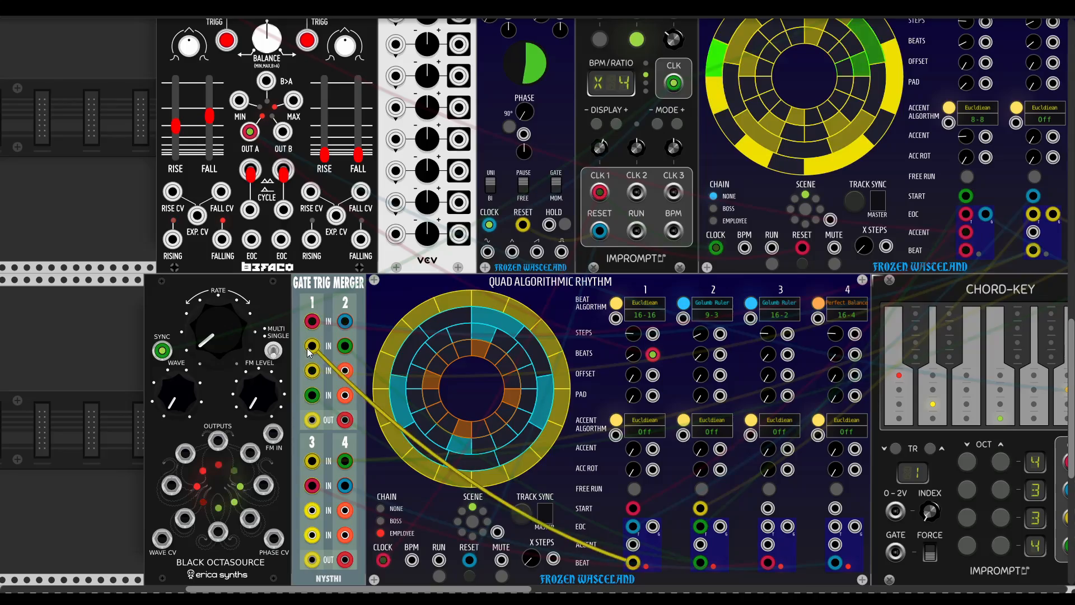
{"action": "left_click_drag", "start_coordinate": [313, 371], "coordinate": [327, 407]}
{"action": "left_click_drag", "start_coordinate": [345, 347], "coordinate": [331, 359]}
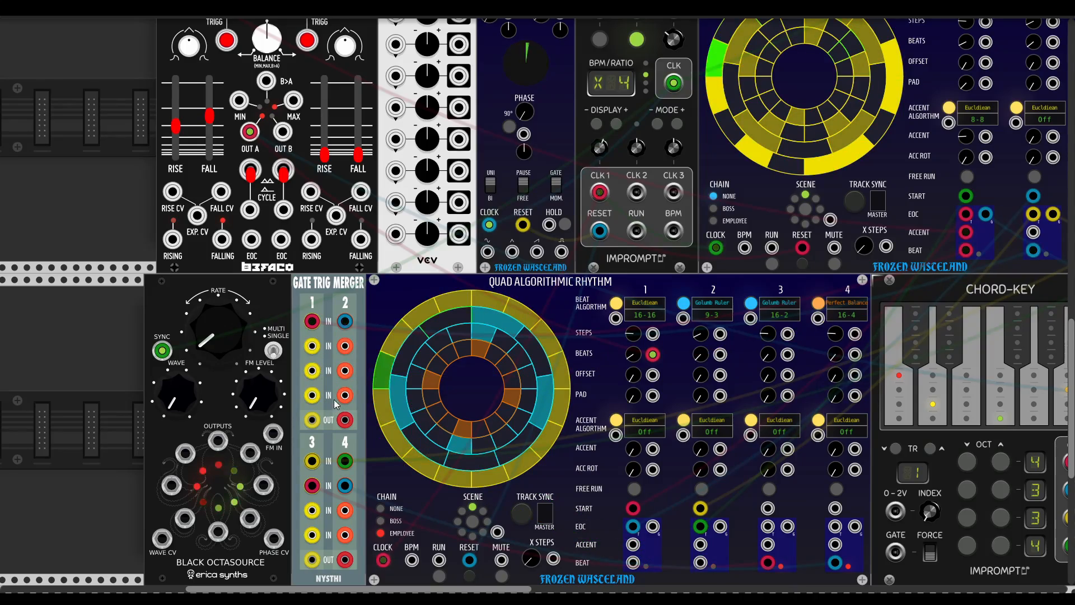
Step: Set the upper rhythm module's beats to 6, 5, 7 and 5 on tracks 1 to 4
{"action": "scroll", "coordinate": [614, 364], "scroll_direction": "right", "scroll_amount": 15}
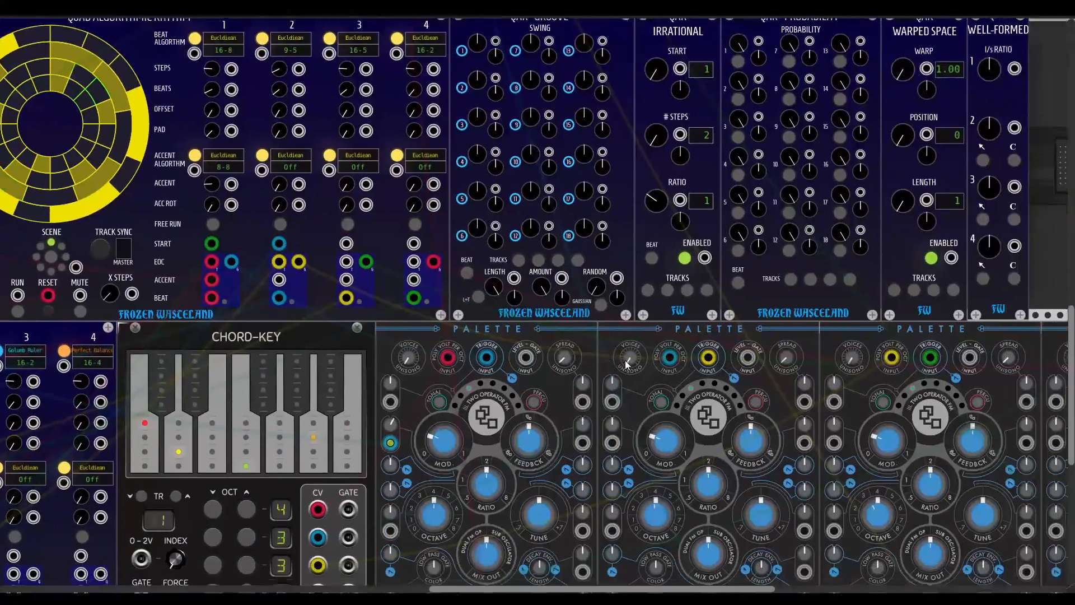
{"action": "scroll", "coordinate": [625, 361], "scroll_direction": "down", "scroll_amount": 3}
{"action": "scroll", "coordinate": [621, 312], "scroll_direction": "up", "scroll_amount": 4}
{"action": "scroll", "coordinate": [594, 314], "scroll_direction": "left", "scroll_amount": 5}
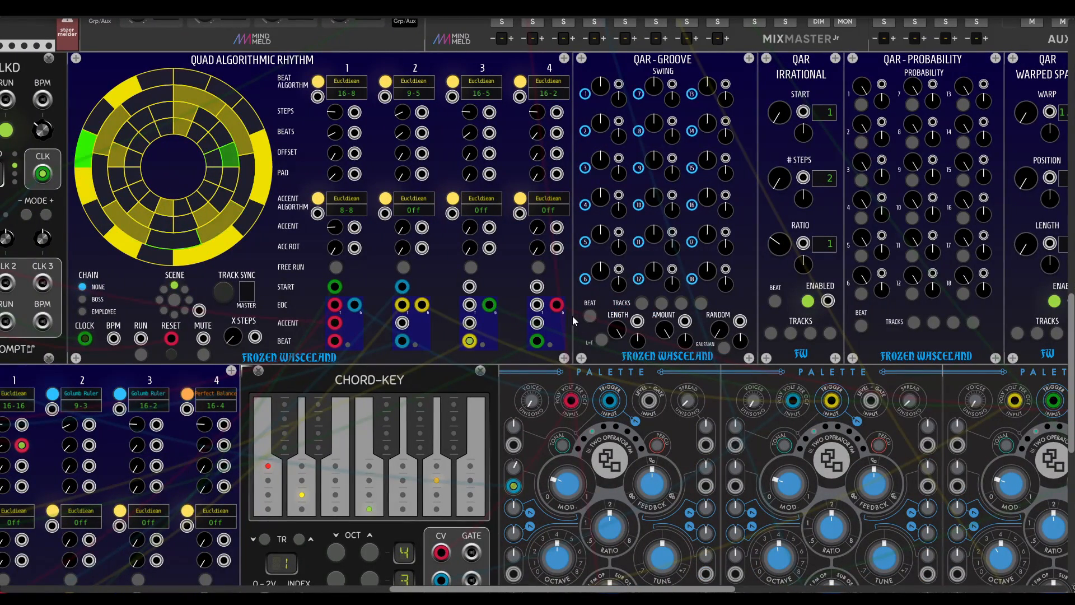
{"action": "scroll", "coordinate": [572, 316], "scroll_direction": "up", "scroll_amount": 1}
{"action": "scroll", "coordinate": [573, 316], "scroll_direction": "left", "scroll_amount": 3}
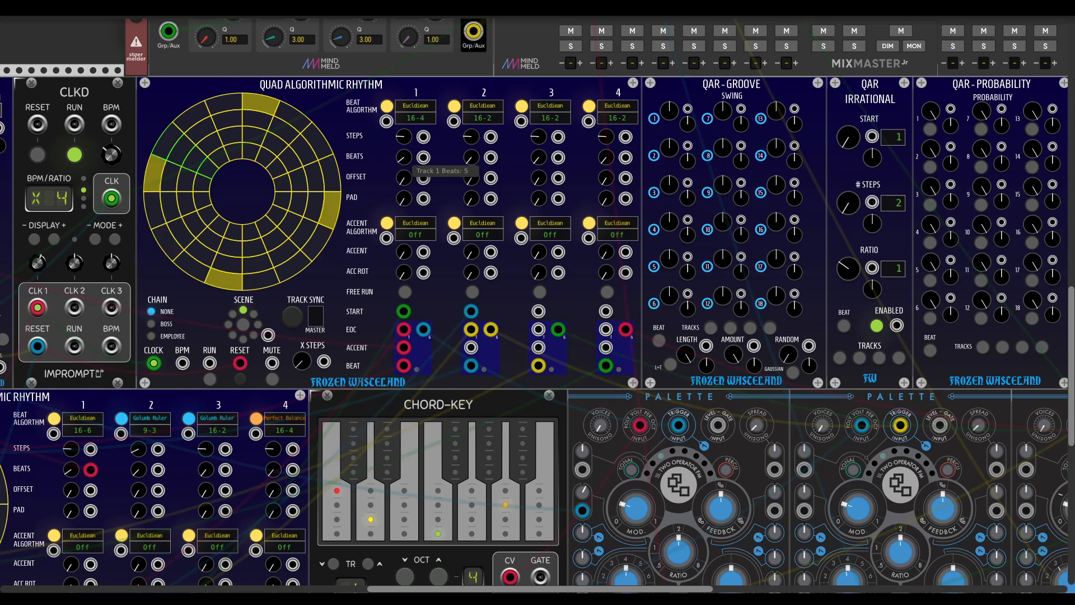
{"action": "left_click_drag", "start_coordinate": [538, 158], "coordinate": [538, 112]}
{"action": "left_click_drag", "start_coordinate": [607, 157], "coordinate": [607, 126]}
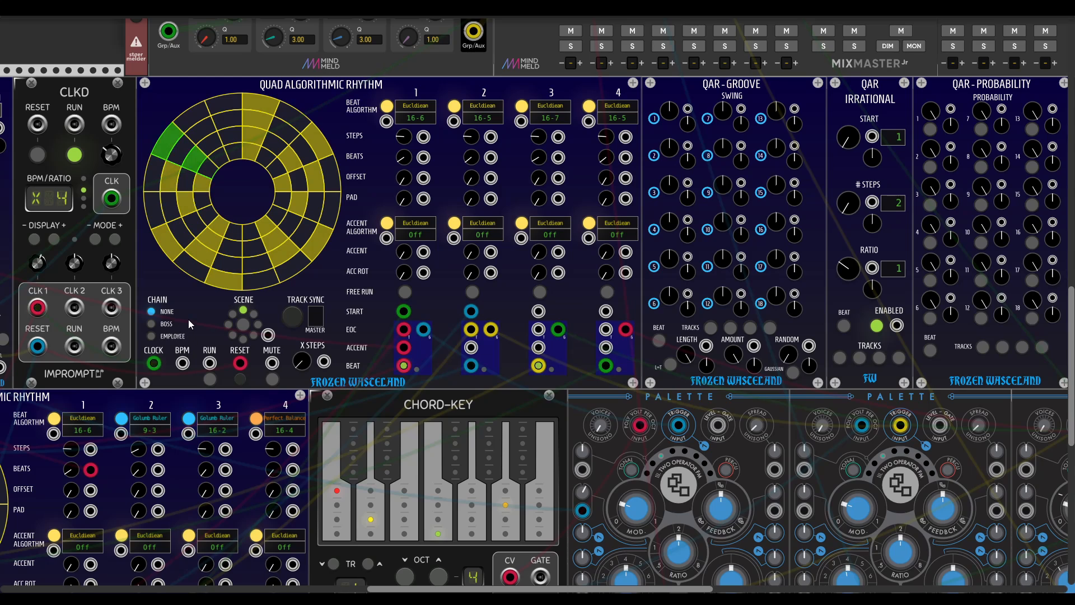
Step: Enable Track Sync on the upper rhythm module with track 1 as master and set track 2's steps to 13
{"action": "left_click", "coordinate": [290, 315]}
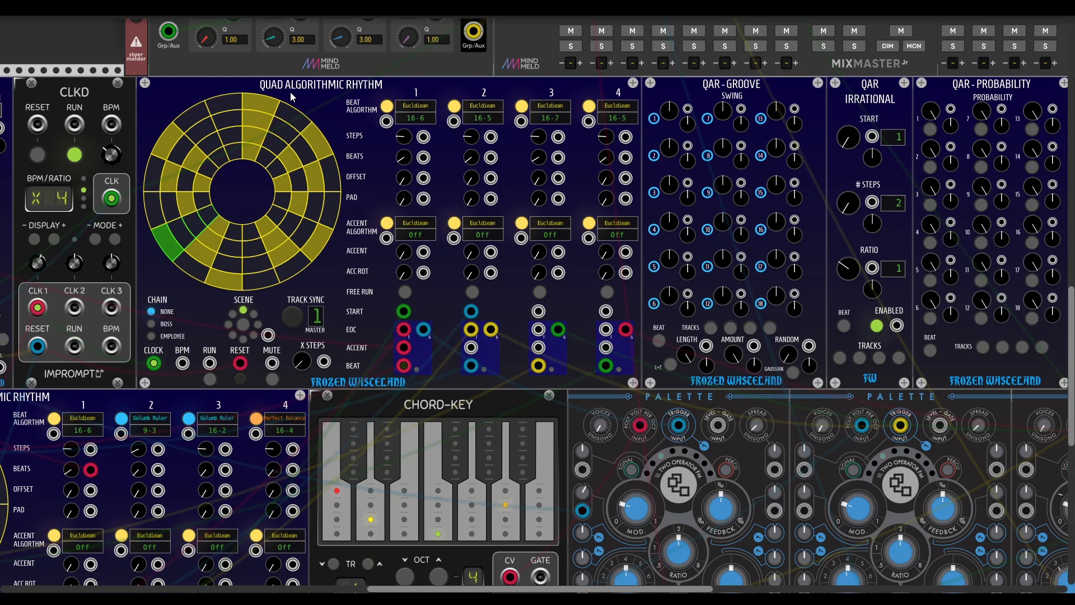
{"action": "left_click_drag", "start_coordinate": [472, 140], "coordinate": [473, 147]}
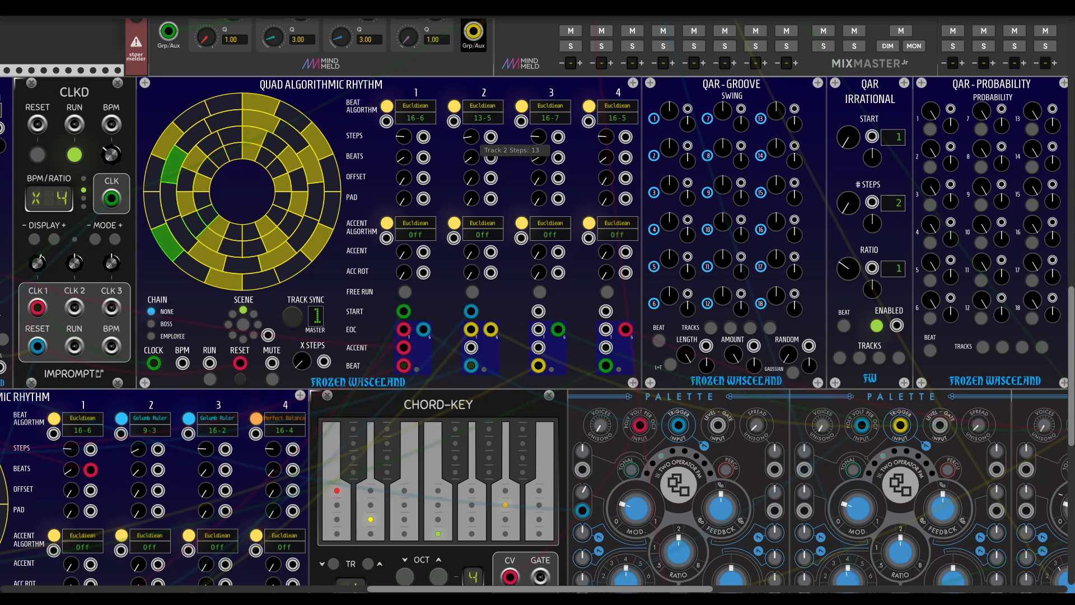
Step: Lower the upper rhythm module's steps to 10 on track 3 and 9 on track 4
{"action": "left_click_drag", "start_coordinate": [537, 140], "coordinate": [537, 148]}
{"action": "left_click_drag", "start_coordinate": [604, 140], "coordinate": [604, 149]}
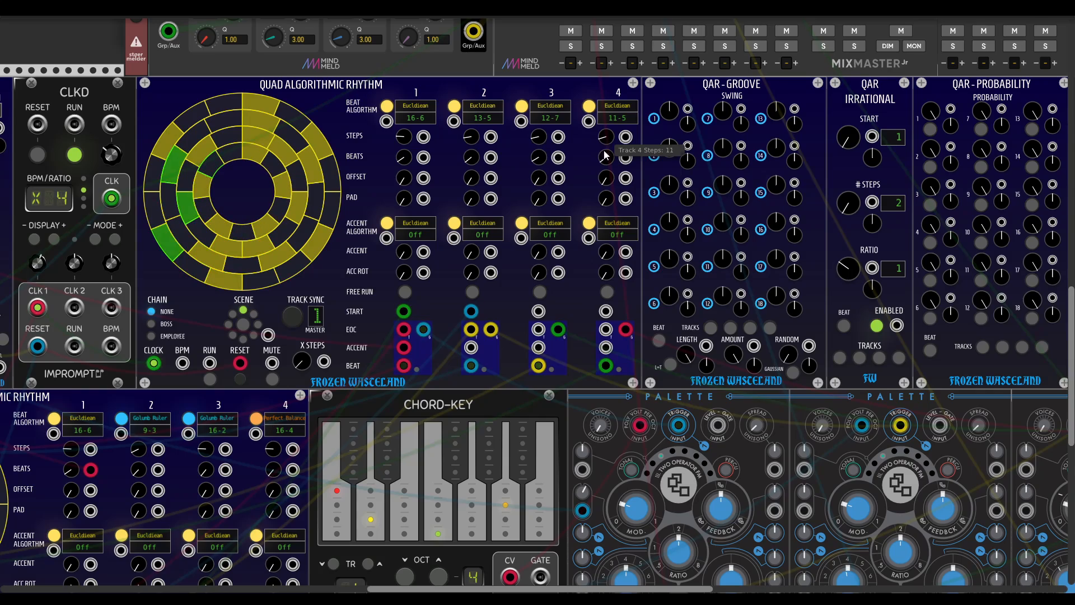
{"action": "scroll", "coordinate": [600, 155], "scroll_direction": "up", "scroll_amount": 2}
{"action": "scroll", "coordinate": [600, 155], "scroll_direction": "up", "scroll_amount": 3}
{"action": "left_click_drag", "start_coordinate": [539, 277], "coordinate": [539, 283]}
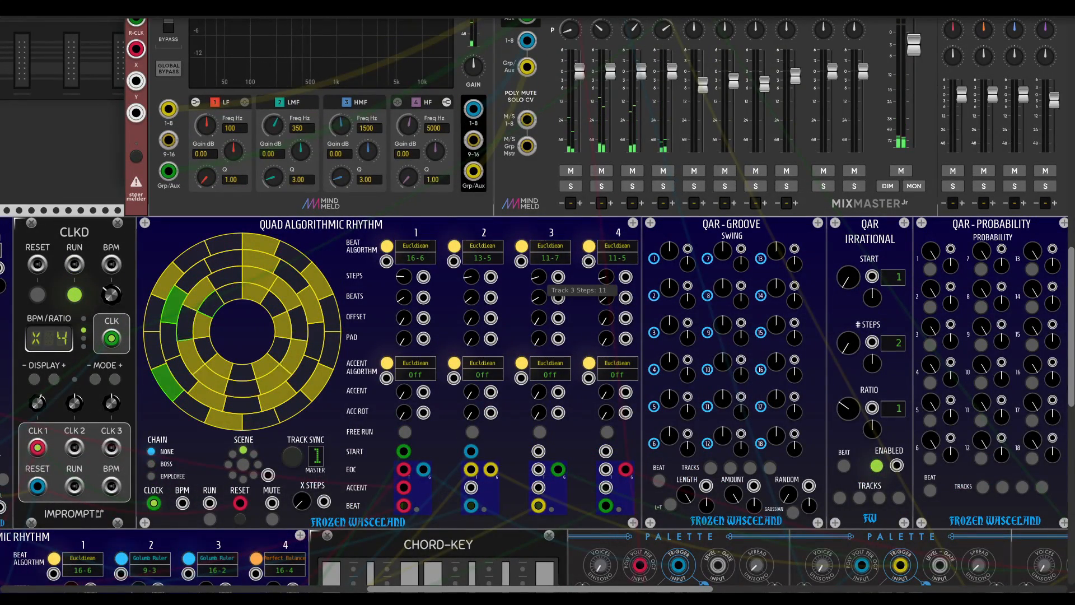
{"action": "left_click_drag", "start_coordinate": [605, 277], "coordinate": [604, 282]}
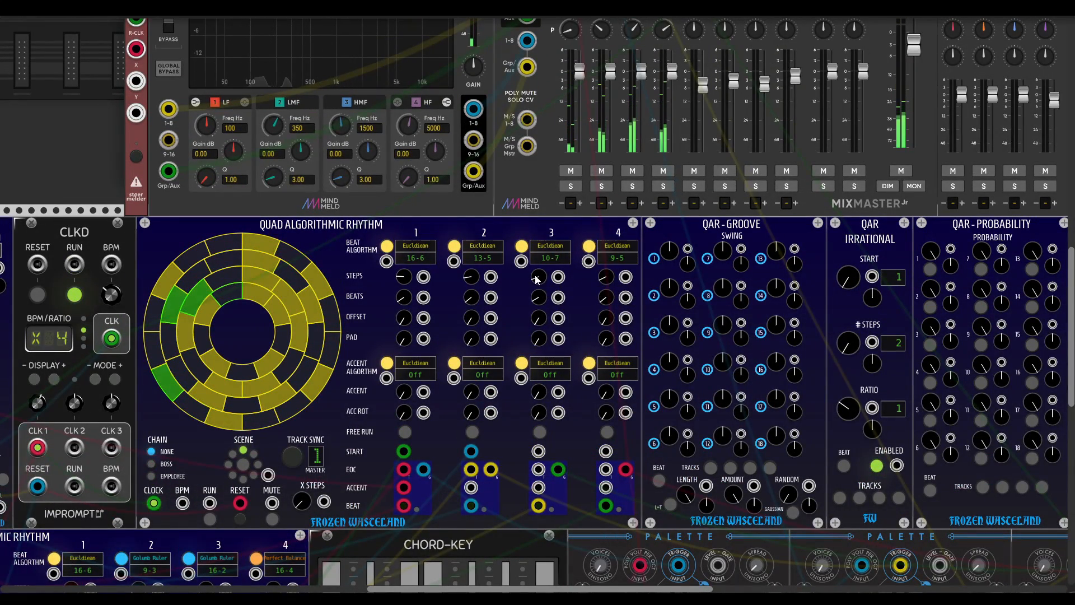
Step: Set the upper rhythm module's steps to 11 on track 2, 9 on track 3 and 7 on track 4
{"action": "left_click_drag", "start_coordinate": [471, 278], "coordinate": [471, 282]}
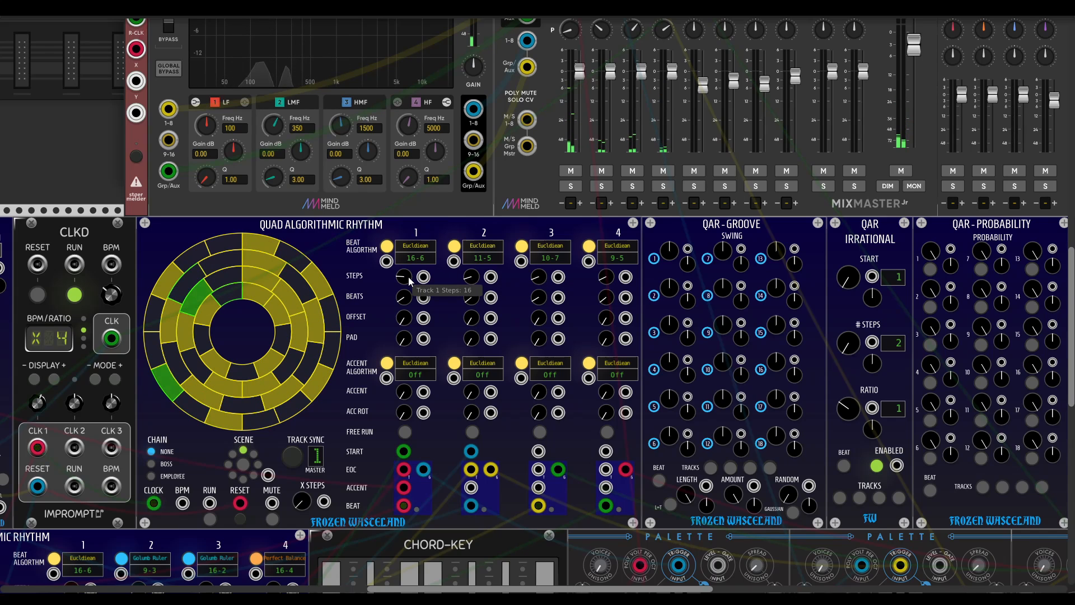
{"action": "left_click_drag", "start_coordinate": [540, 277], "coordinate": [540, 280]}
{"action": "left_click_drag", "start_coordinate": [605, 278], "coordinate": [605, 283]}
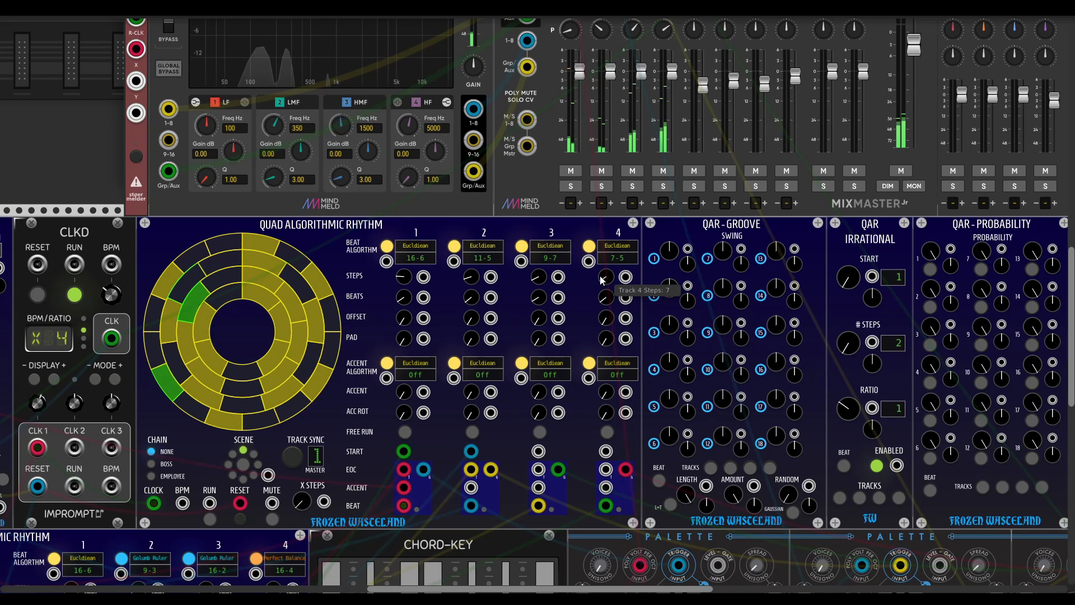
Step: Disconnect the cables from the Start inputs of tracks 1 and 2 on the upper rhythm module
{"action": "scroll", "coordinate": [514, 338], "scroll_direction": "down", "scroll_amount": 3}
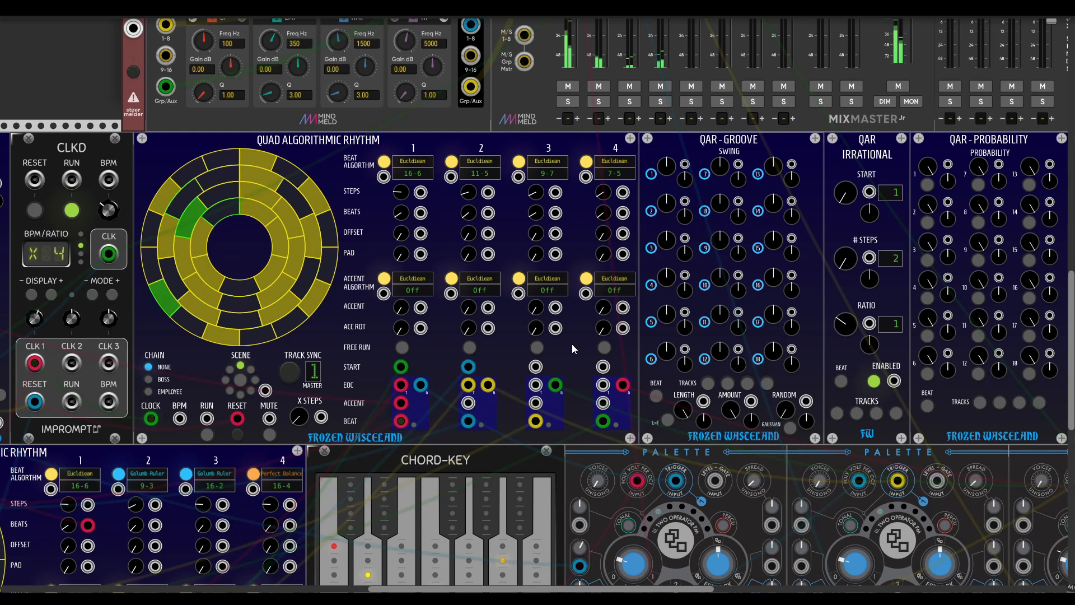
{"action": "scroll", "coordinate": [585, 355], "scroll_direction": "left", "scroll_amount": 1}
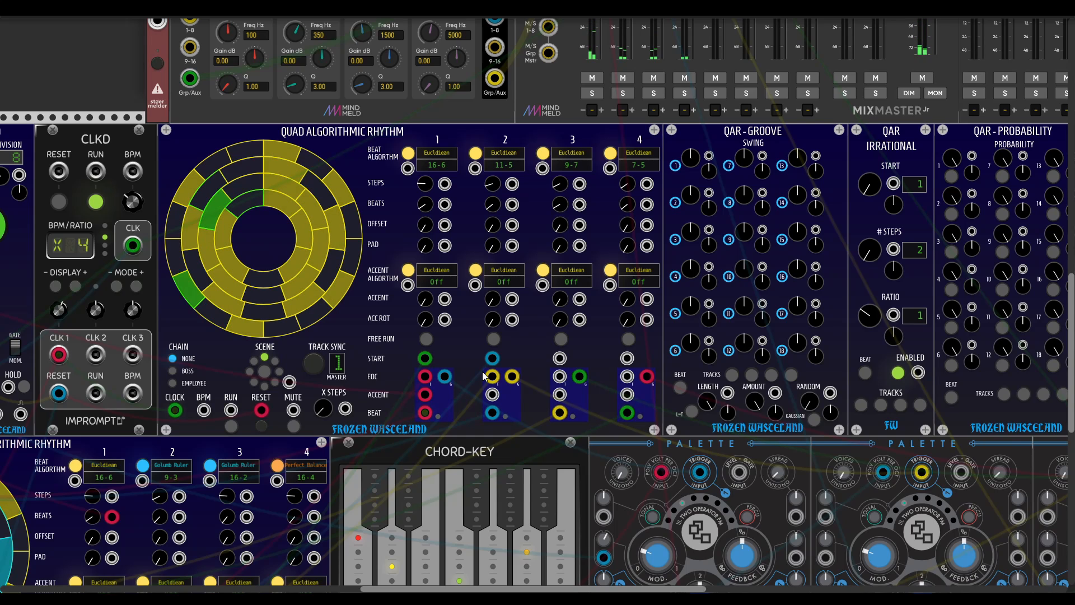
{"action": "left_click_drag", "start_coordinate": [471, 343], "coordinate": [475, 344]}
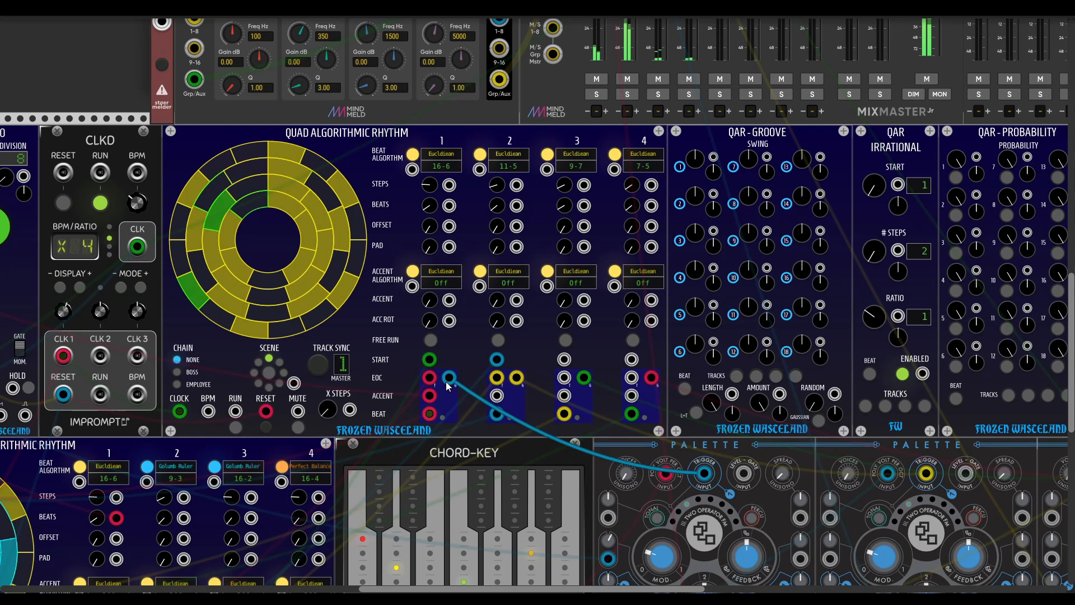
{"action": "left_click_drag", "start_coordinate": [430, 360], "coordinate": [592, 364]}
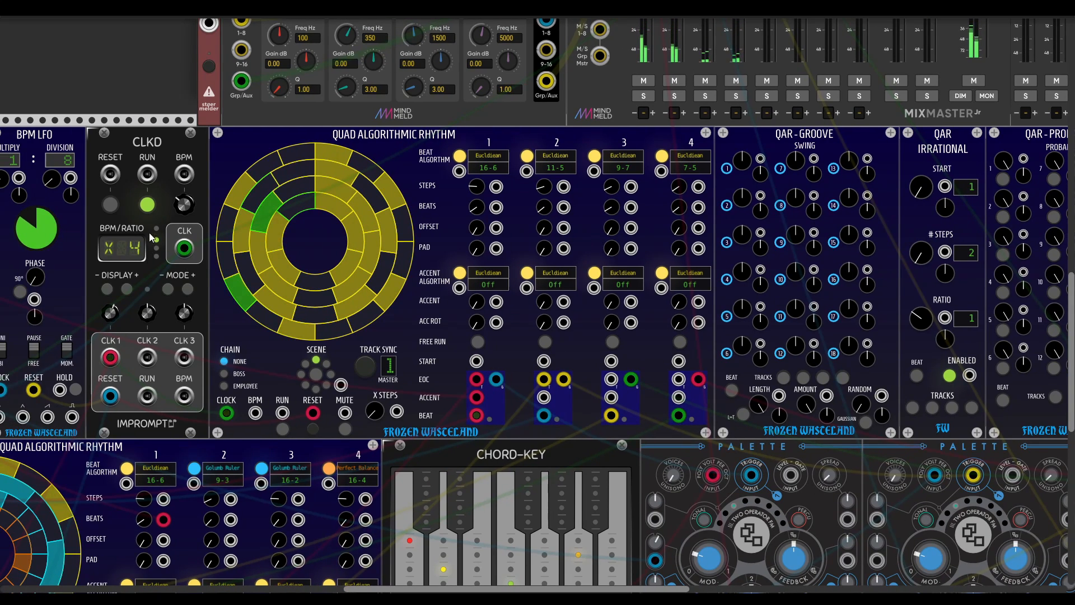
Step: Stop and restart the CLKD clock, and set its clock 1 ratio to x8
{"action": "left_click", "coordinate": [149, 208]}
{"action": "left_click", "coordinate": [149, 206]}
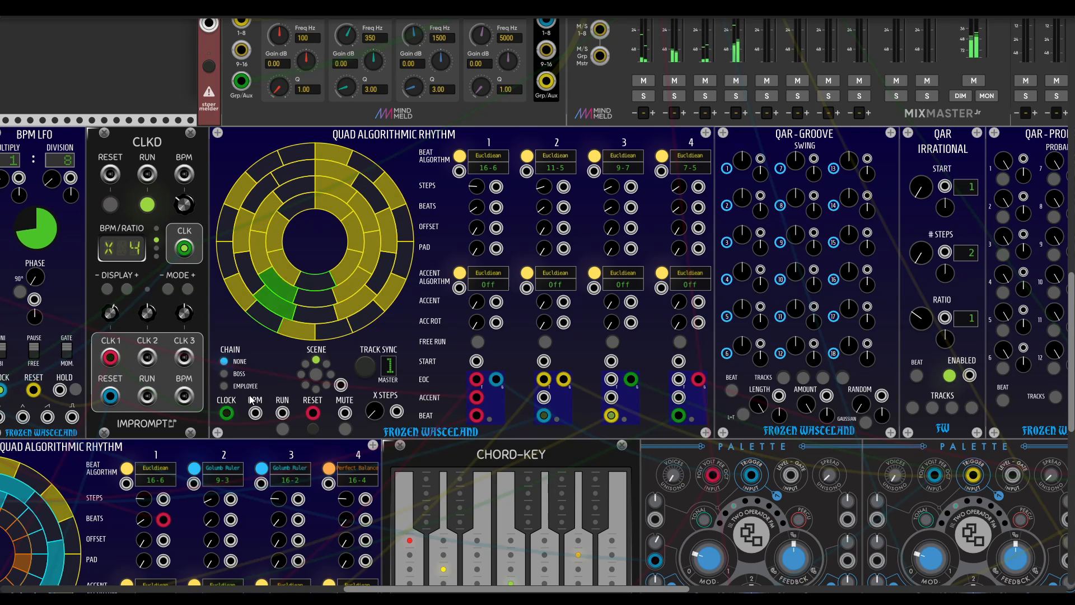
{"action": "left_click_drag", "start_coordinate": [110, 313], "coordinate": [110, 288]}
Step: Raise the upper rhythm module's steps to 13 on tracks 2 and 3 and 10 on track 4
{"action": "left_click_drag", "start_coordinate": [544, 187], "coordinate": [544, 177]}
{"action": "left_click_drag", "start_coordinate": [611, 187], "coordinate": [611, 170]}
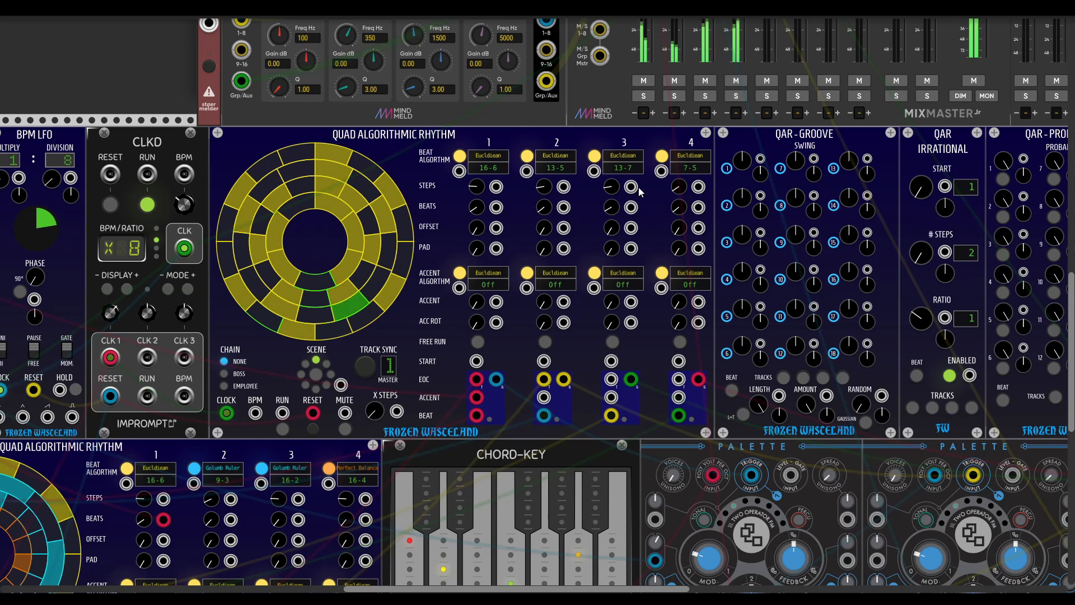
{"action": "left_click_drag", "start_coordinate": [678, 187], "coordinate": [679, 178]}
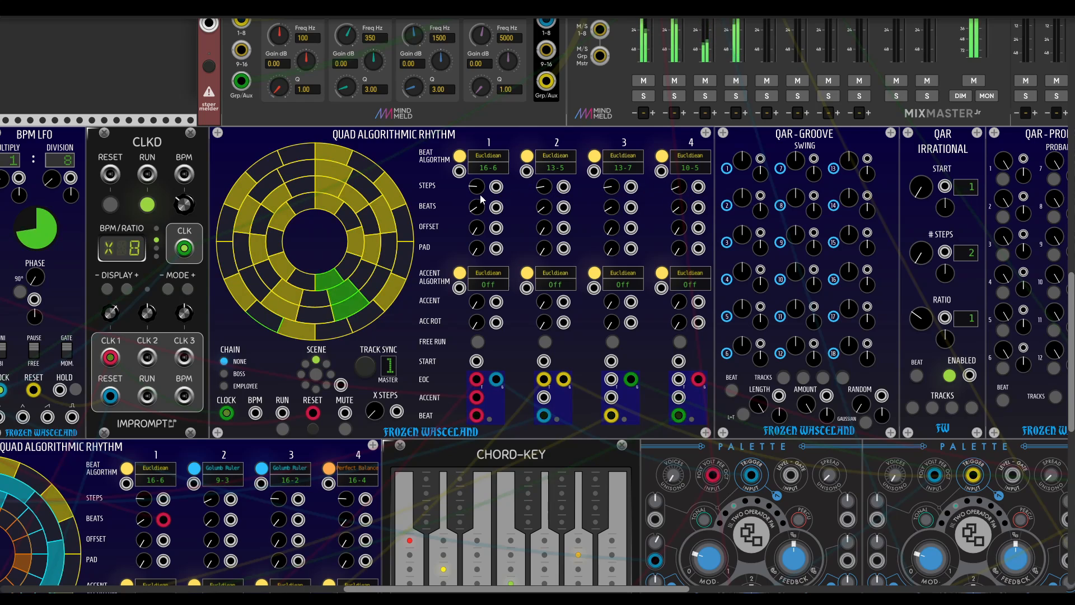
Step: Set the beats of all four upper rhythm module tracks to 0
{"action": "left_click_drag", "start_coordinate": [477, 208], "coordinate": [476, 225]}
{"action": "left_click_drag", "start_coordinate": [544, 208], "coordinate": [544, 225]}
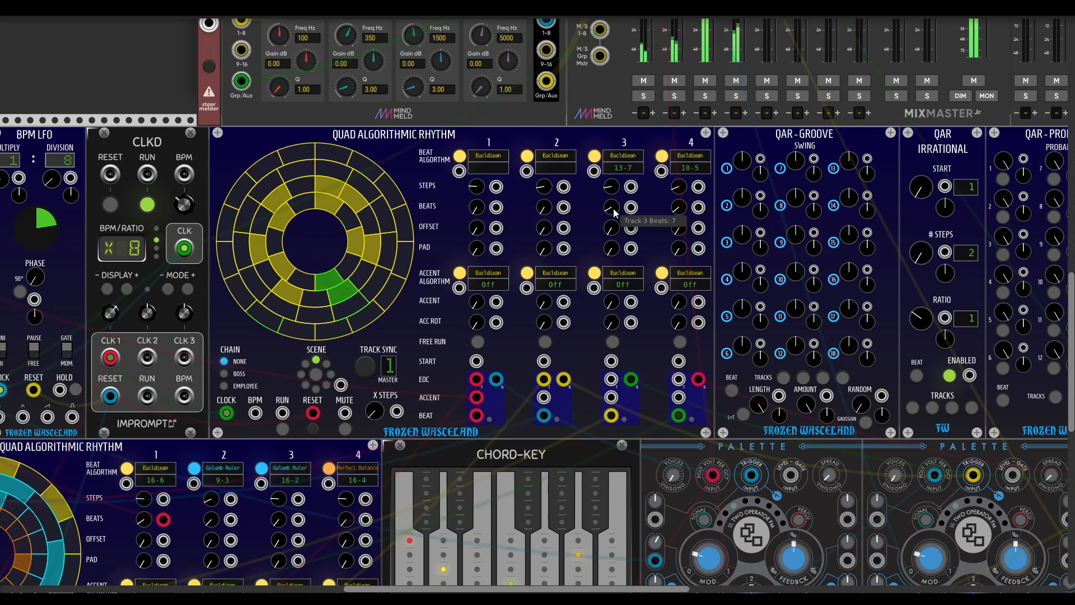
{"action": "left_click_drag", "start_coordinate": [614, 213], "coordinate": [615, 229]}
{"action": "left_click_drag", "start_coordinate": [679, 208], "coordinate": [678, 225]}
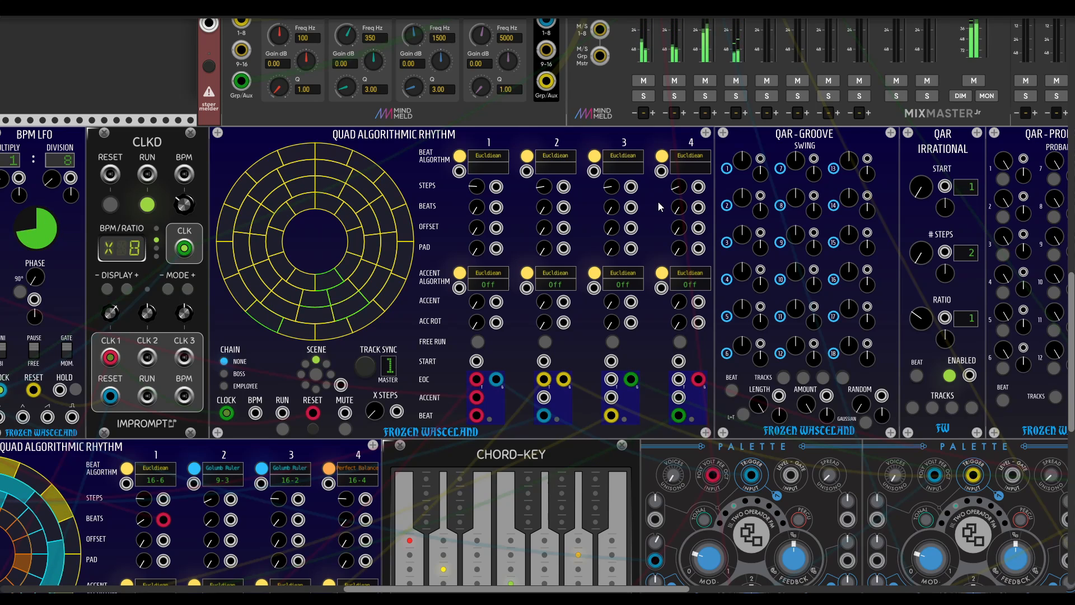
Step: Set track 1's steps to 15 and the upper rhythm module's beats to 2, 2, 3 and 4 on tracks 1 to 4
{"action": "scroll", "coordinate": [657, 202], "scroll_direction": "up", "scroll_amount": 2}
{"action": "scroll", "coordinate": [658, 202], "scroll_direction": "right", "scroll_amount": 1}
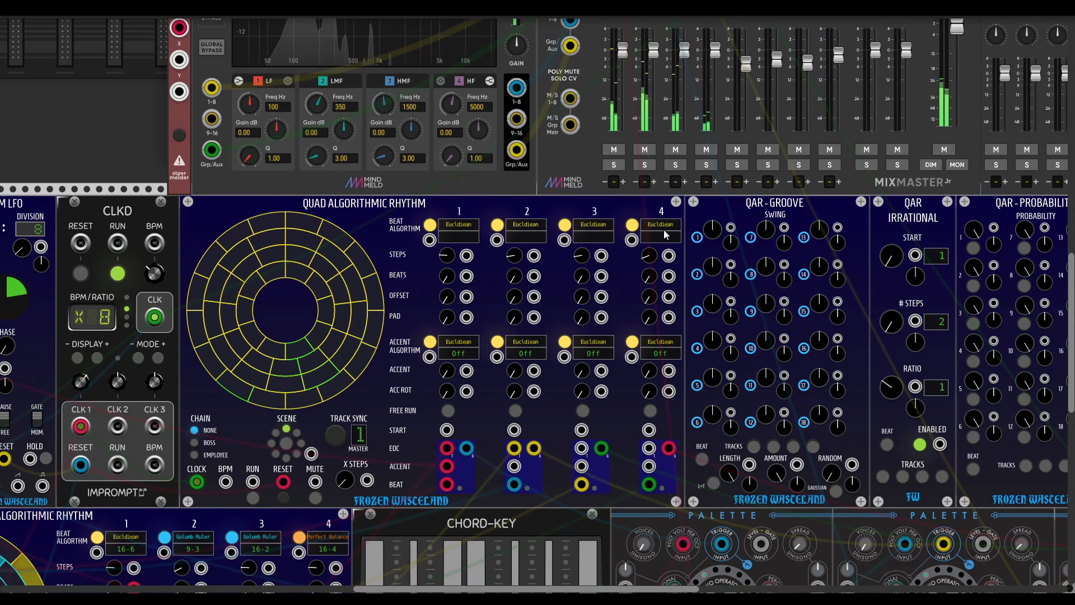
{"action": "scroll", "coordinate": [603, 274], "scroll_direction": "down", "scroll_amount": 2}
{"action": "scroll", "coordinate": [603, 275], "scroll_direction": "left", "scroll_amount": 1}
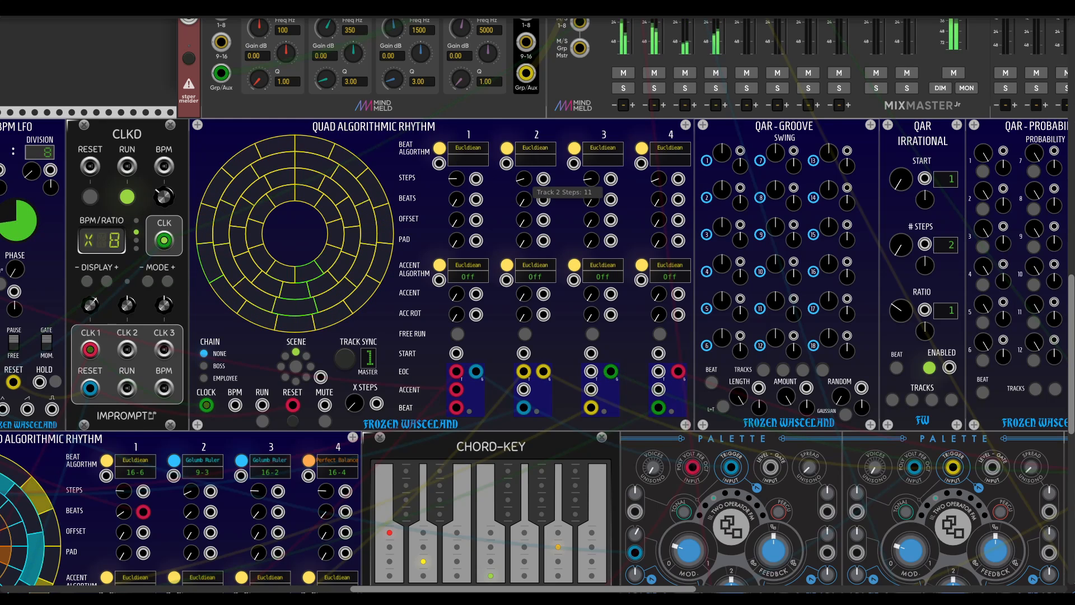
{"action": "left_click_drag", "start_coordinate": [457, 209], "coordinate": [457, 203]}
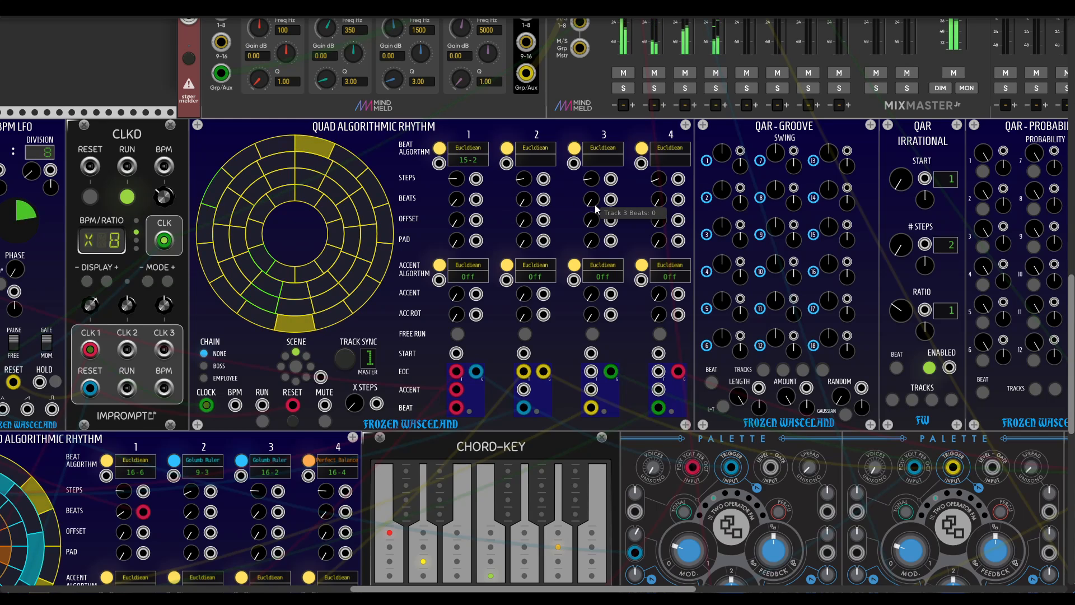
{"action": "left_click_drag", "start_coordinate": [595, 205], "coordinate": [595, 196]}
{"action": "left_click_drag", "start_coordinate": [527, 203], "coordinate": [527, 196]}
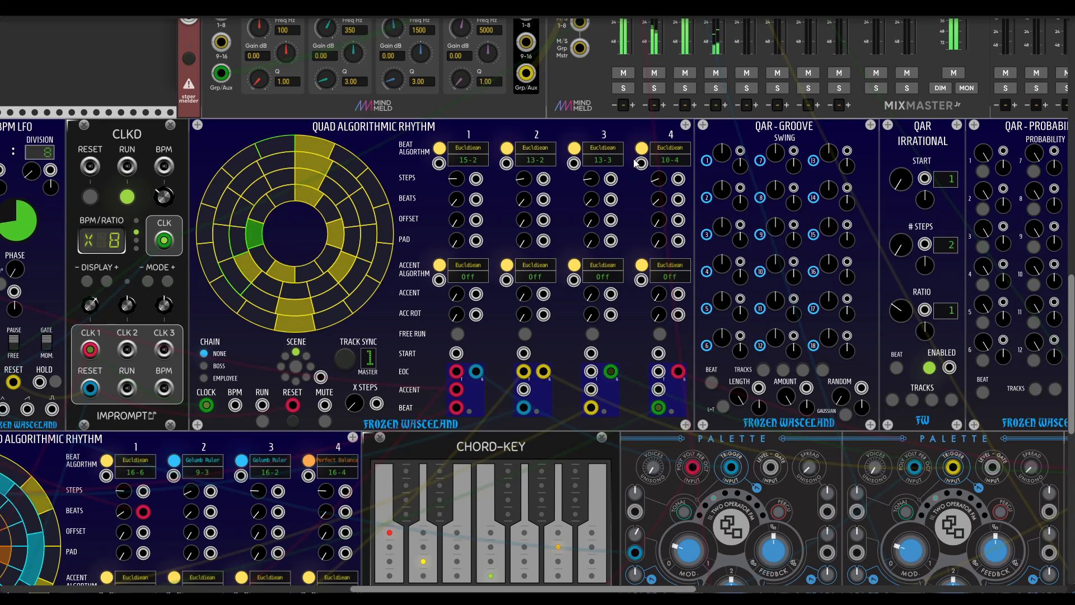
Step: Make track 2 the Track Sync master and set the steps to 15 on track 1 and 6 on track 2
{"action": "left_click_drag", "start_coordinate": [456, 180], "coordinate": [457, 171]}
{"action": "mouse_move", "coordinate": [526, 182]}
{"action": "left_mouse_down"}
{"action": "mouse_move", "coordinate": [525, 171]}
{"action": "mouse_move", "coordinate": [526, 194]}
{"action": "left_mouse_up"}
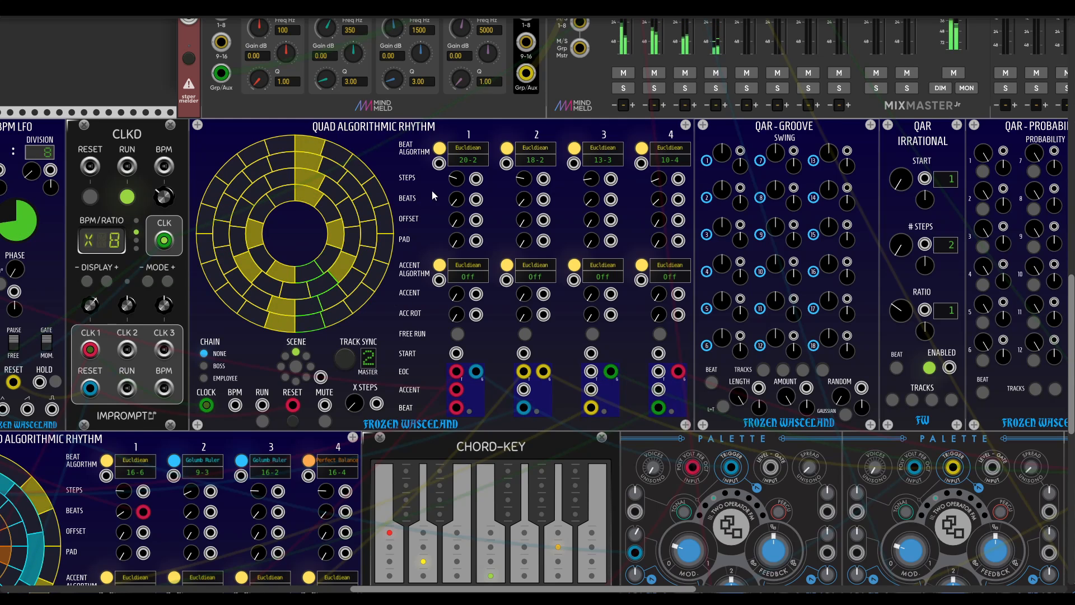
{"action": "left_click_drag", "start_coordinate": [457, 178], "coordinate": [456, 186]}
{"action": "left_click_drag", "start_coordinate": [523, 178], "coordinate": [526, 190]}
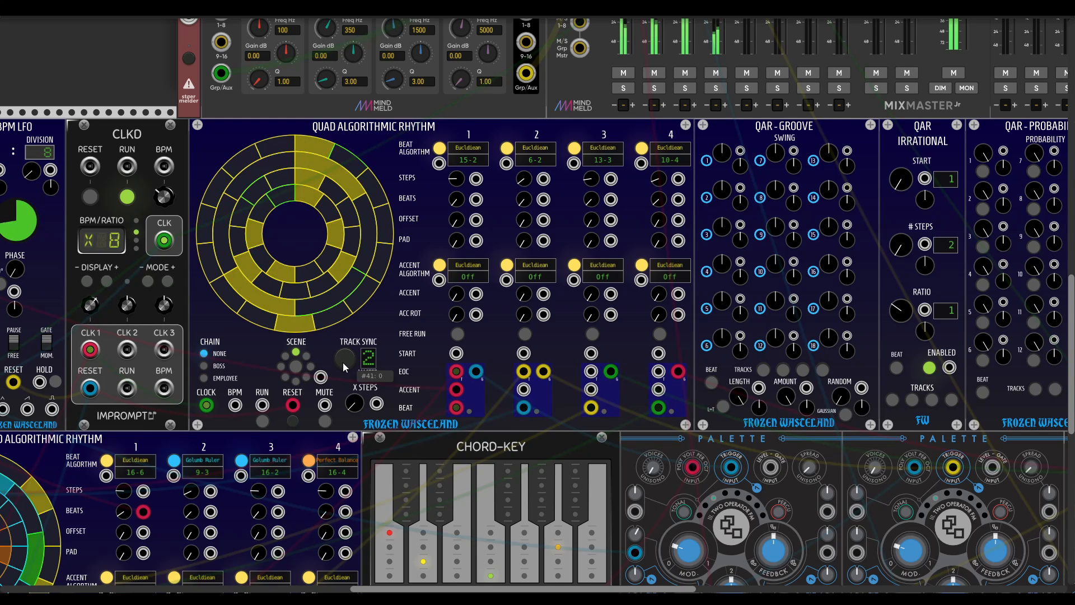
Step: Make track 3 the Track Sync master and set the steps to 19, 12, 5 and 13 on tracks 1 to 4
{"action": "left_click_drag", "start_coordinate": [591, 178], "coordinate": [592, 193]}
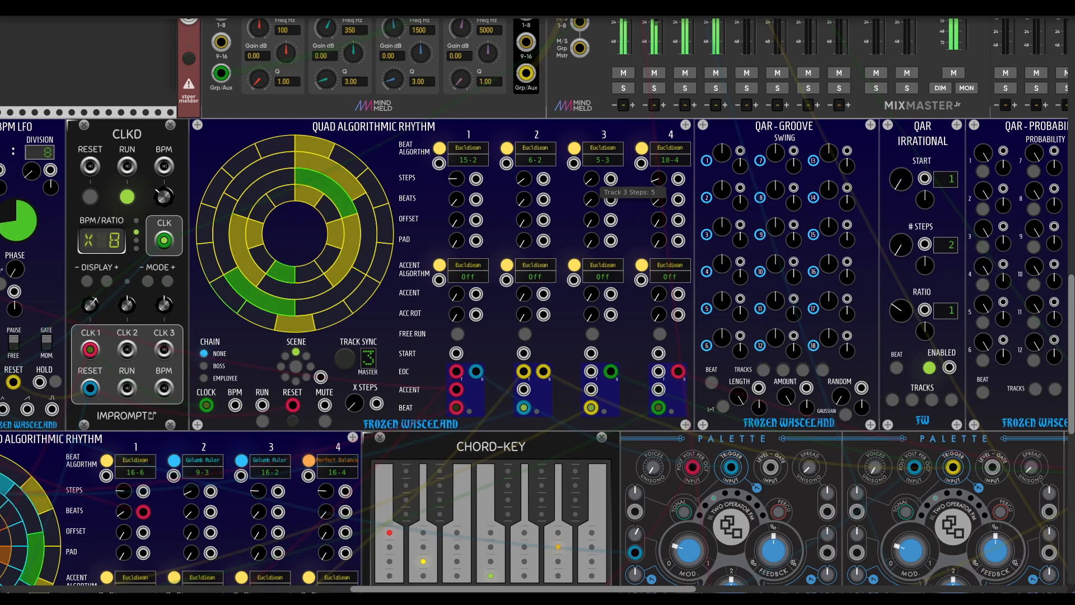
{"action": "left_click_drag", "start_coordinate": [456, 178], "coordinate": [457, 159]}
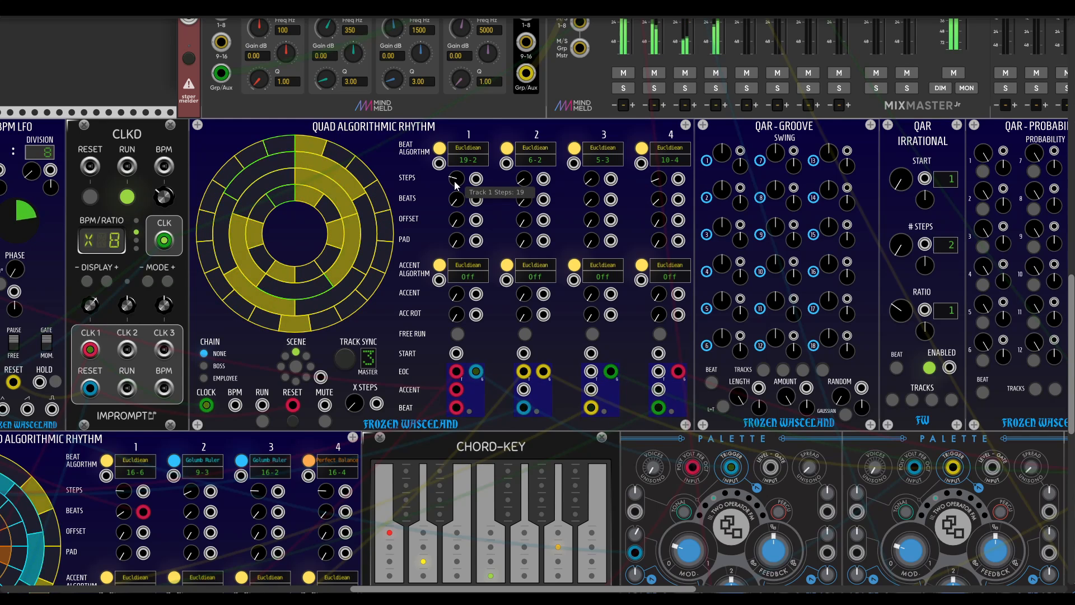
{"action": "left_click_drag", "start_coordinate": [524, 178], "coordinate": [570, 178]}
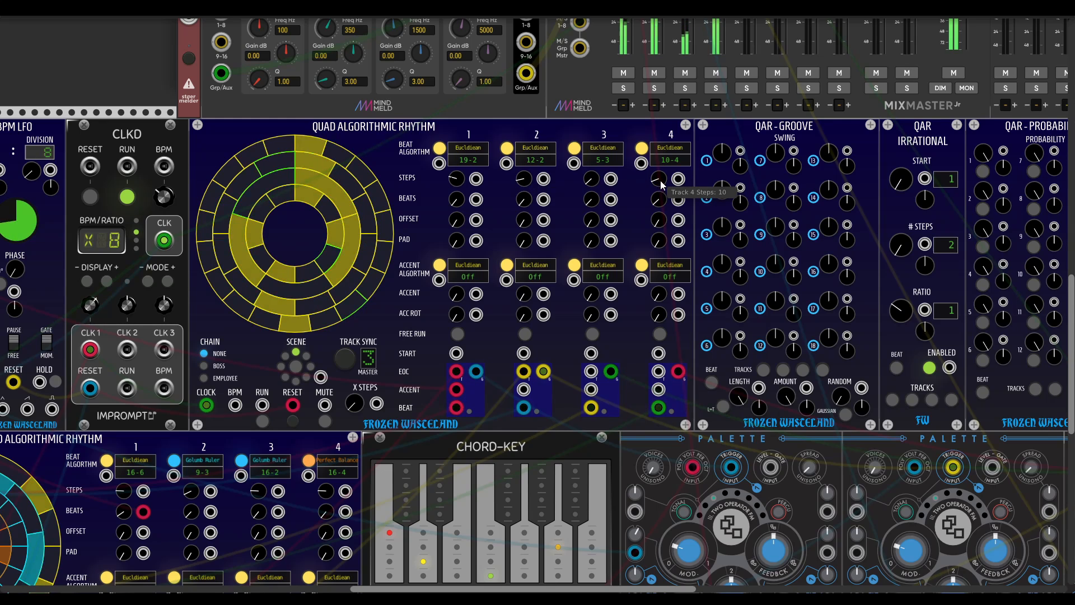
{"action": "left_click_drag", "start_coordinate": [661, 185], "coordinate": [661, 174]}
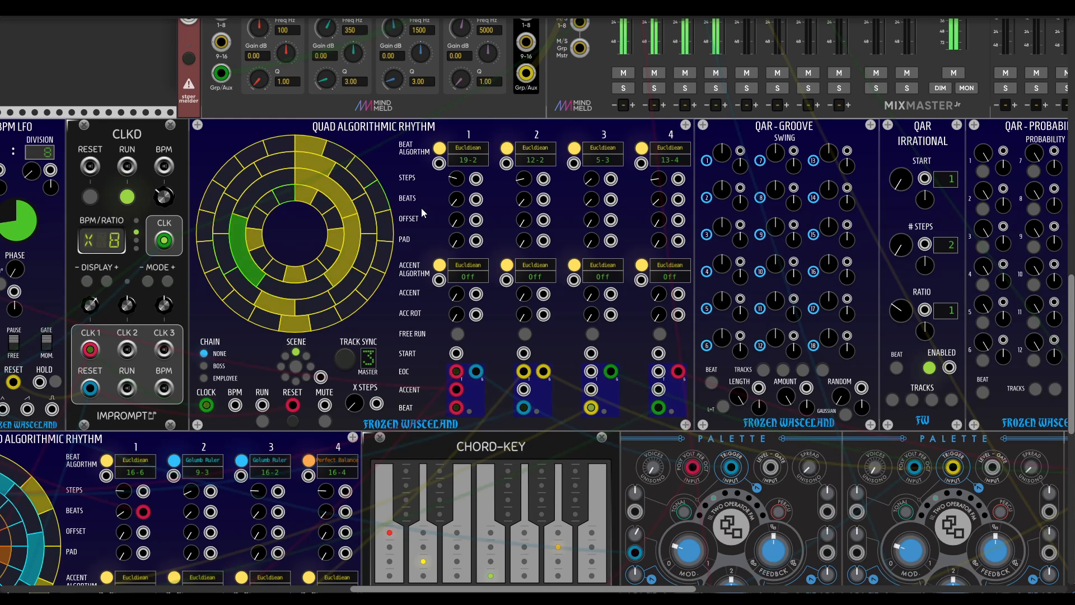
Step: Make track 4 the Track Sync master and set its steps to 7
{"action": "scroll", "coordinate": [422, 207], "scroll_direction": "left", "scroll_amount": 2}
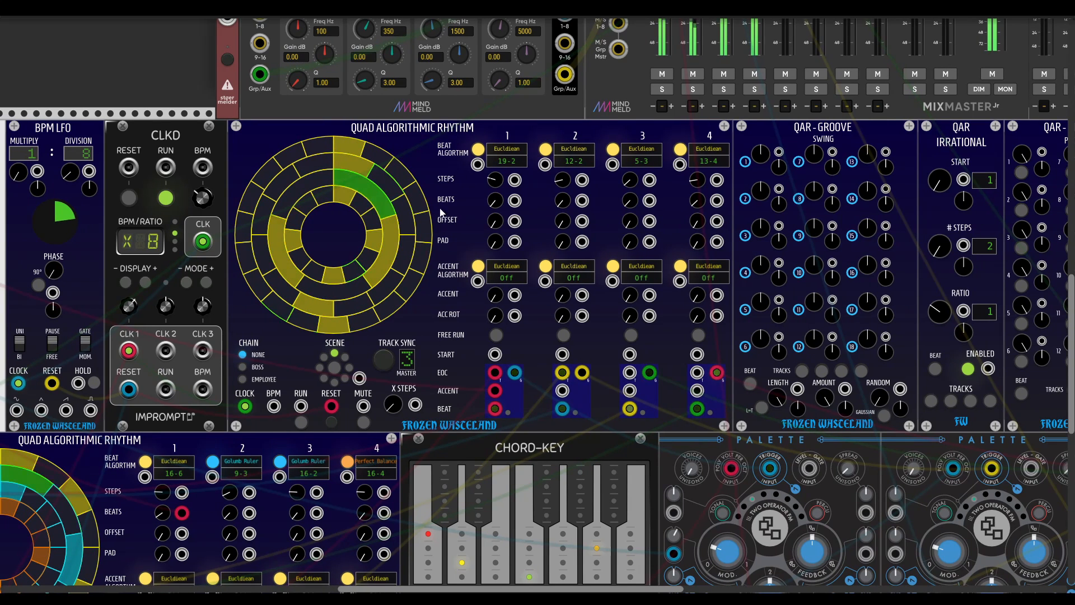
{"action": "scroll", "coordinate": [464, 275], "scroll_direction": "down", "scroll_amount": 1}
{"action": "scroll", "coordinate": [465, 274], "scroll_direction": "left", "scroll_amount": 1}
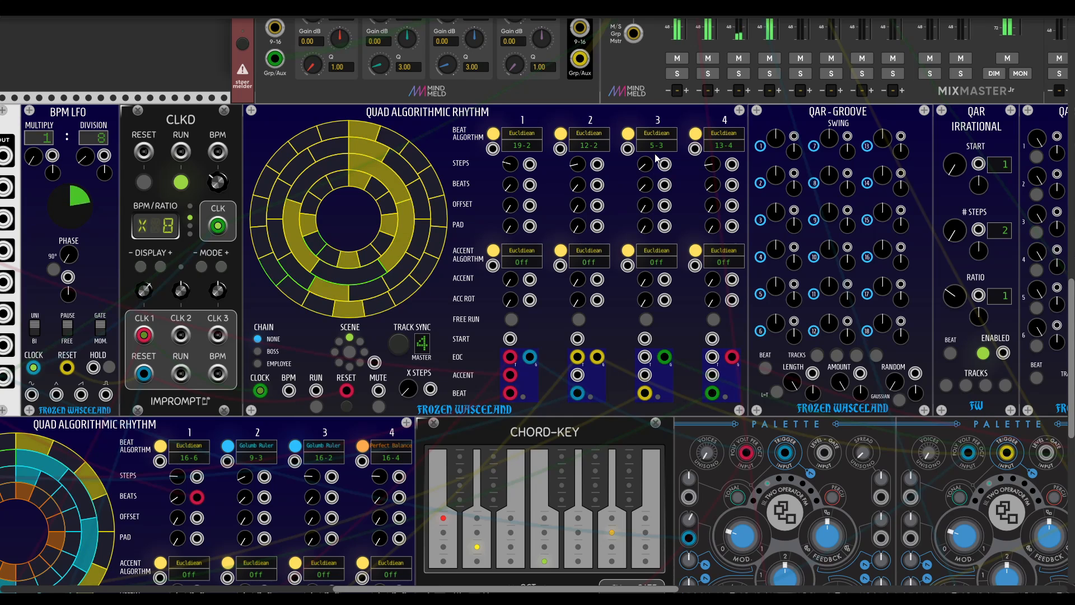
{"action": "left_click_drag", "start_coordinate": [712, 164], "coordinate": [712, 181]}
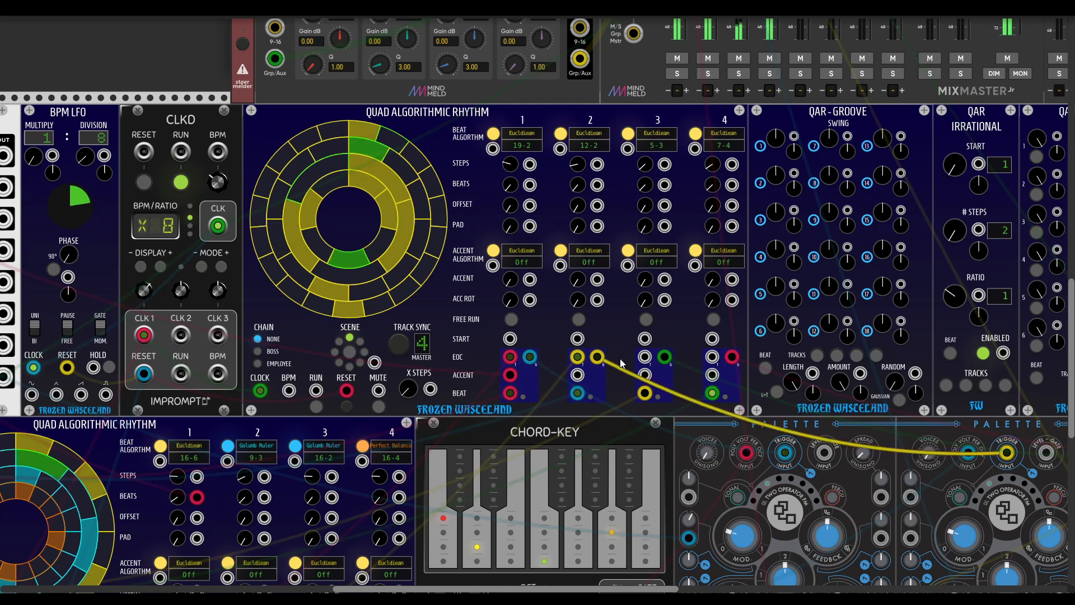
Step: Set the upper rhythm module's steps to 6 on track 3 and 17 on track 1
{"action": "scroll", "coordinate": [654, 320], "scroll_direction": "right", "scroll_amount": 1}
{"action": "scroll", "coordinate": [654, 324], "scroll_direction": "right", "scroll_amount": 4}
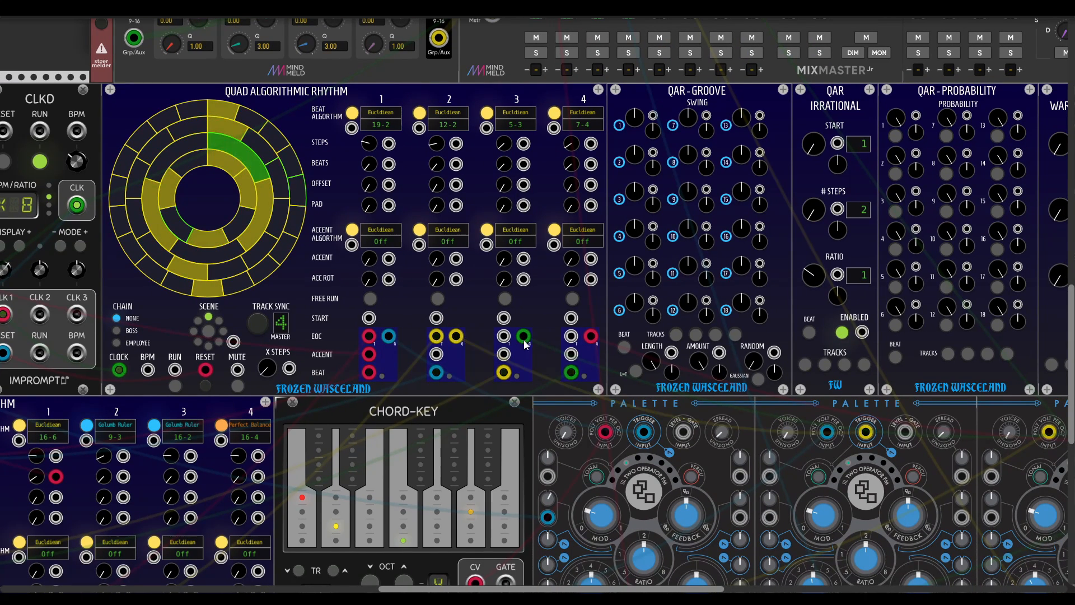
{"action": "scroll", "coordinate": [450, 281], "scroll_direction": "up", "scroll_amount": 1}
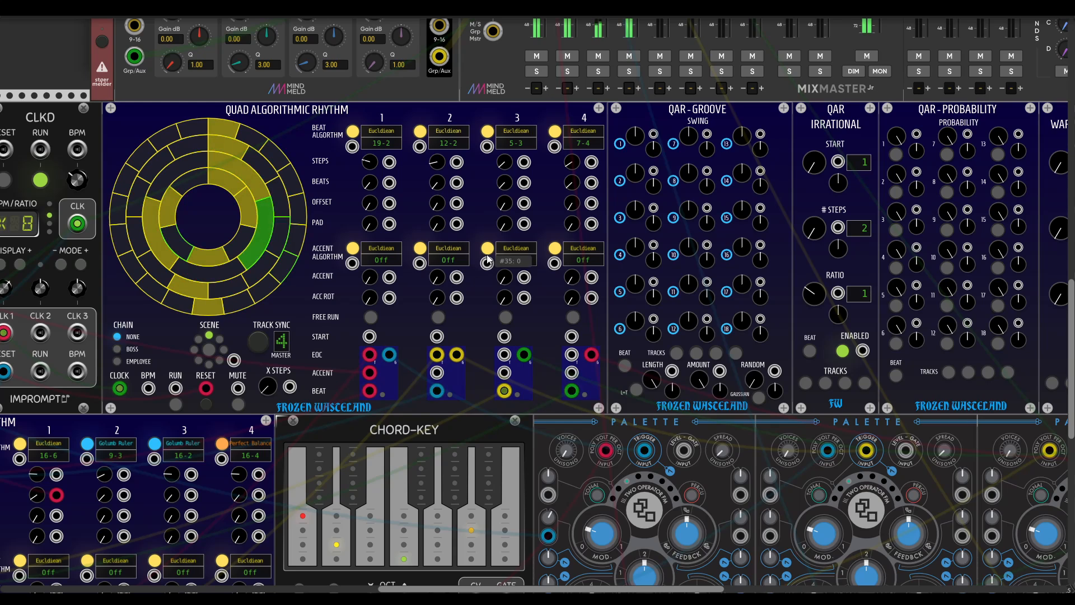
{"action": "scroll", "coordinate": [485, 270], "scroll_direction": "up", "scroll_amount": 4}
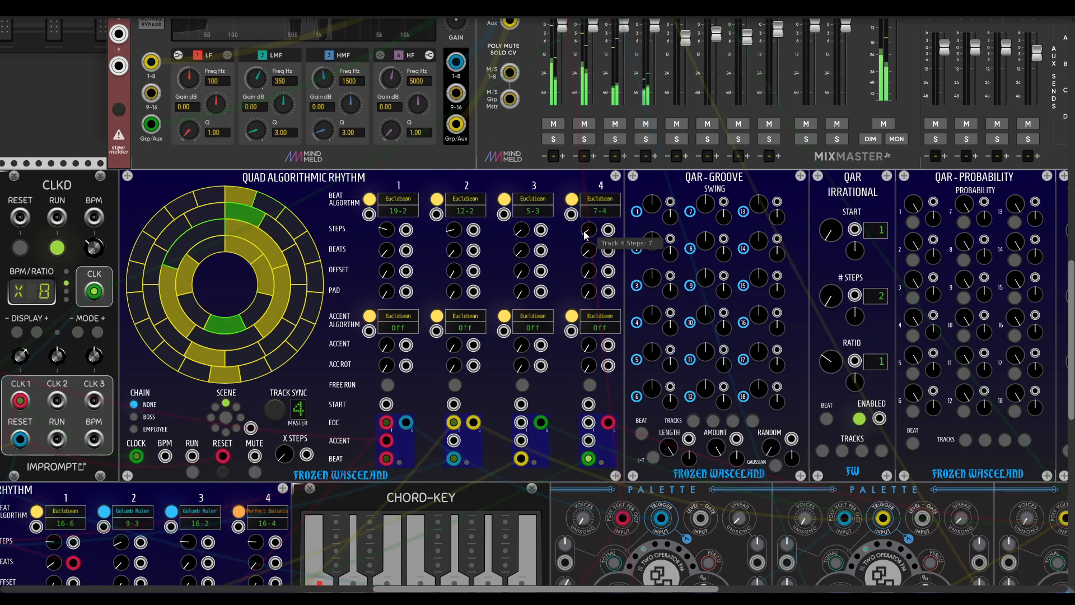
{"action": "left_click_drag", "start_coordinate": [519, 231], "coordinate": [519, 225]}
{"action": "left_click_drag", "start_coordinate": [381, 235], "coordinate": [404, 240]}
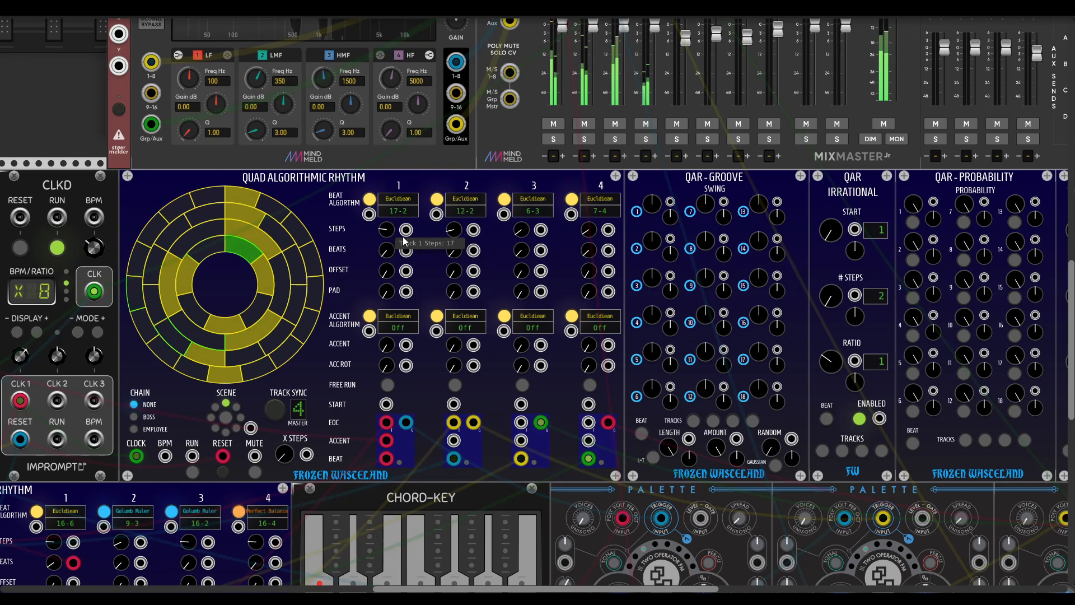
Step: Disconnect the Palette trigger cables from the alternative outputs beside EOC on all four upper rhythm module tracks
{"action": "scroll", "coordinate": [379, 282], "scroll_direction": "left", "scroll_amount": 2}
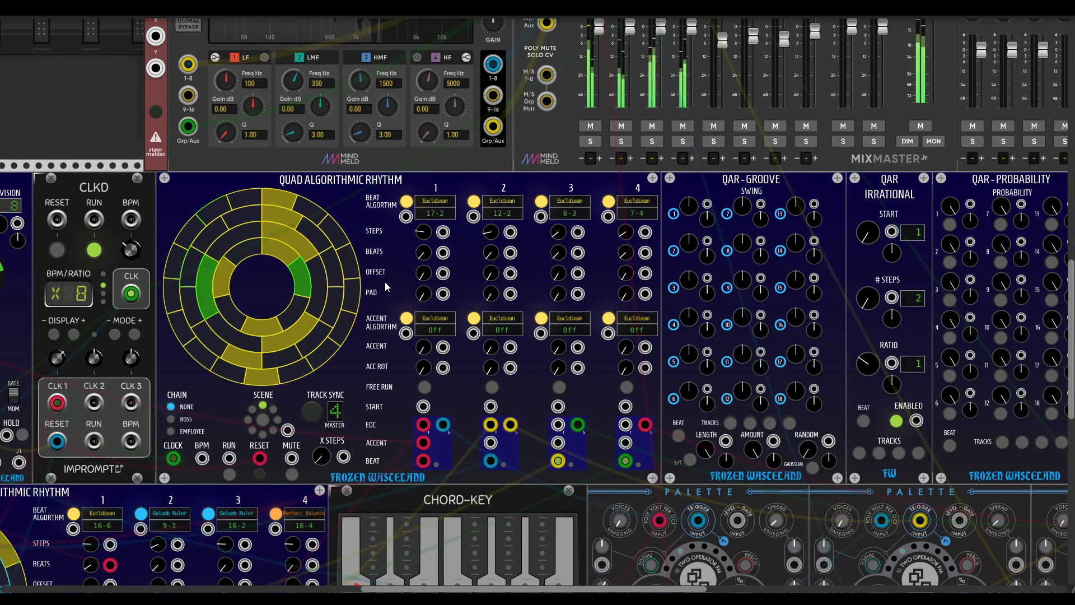
{"action": "scroll", "coordinate": [392, 276], "scroll_direction": "down", "scroll_amount": 2}
{"action": "scroll", "coordinate": [392, 275], "scroll_direction": "left", "scroll_amount": 3}
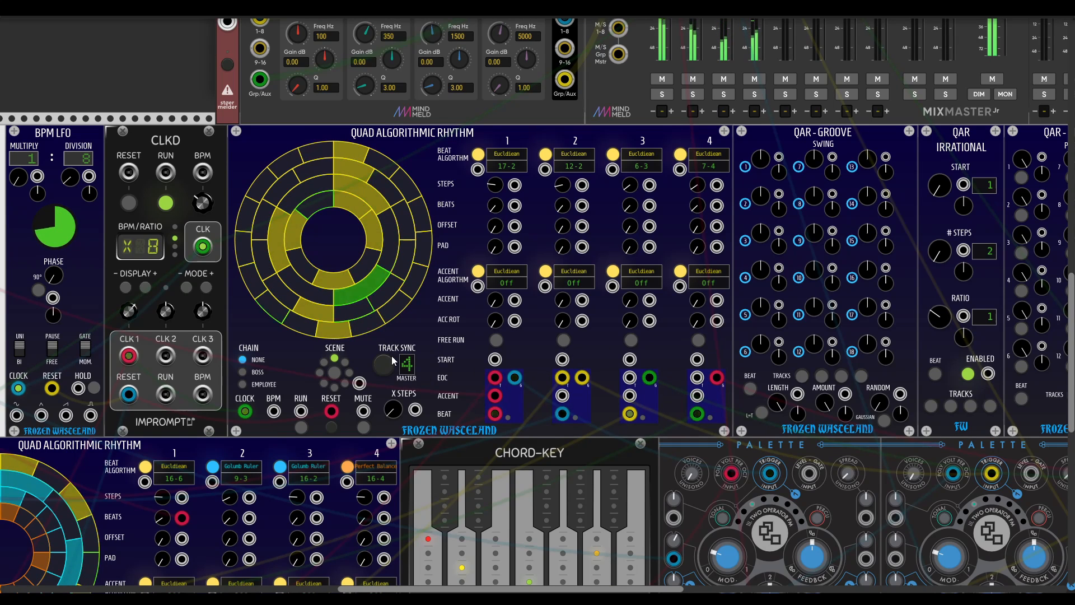
{"action": "left_click_drag", "start_coordinate": [515, 378], "coordinate": [529, 383]}
{"action": "left_click_drag", "start_coordinate": [582, 378], "coordinate": [667, 384]}
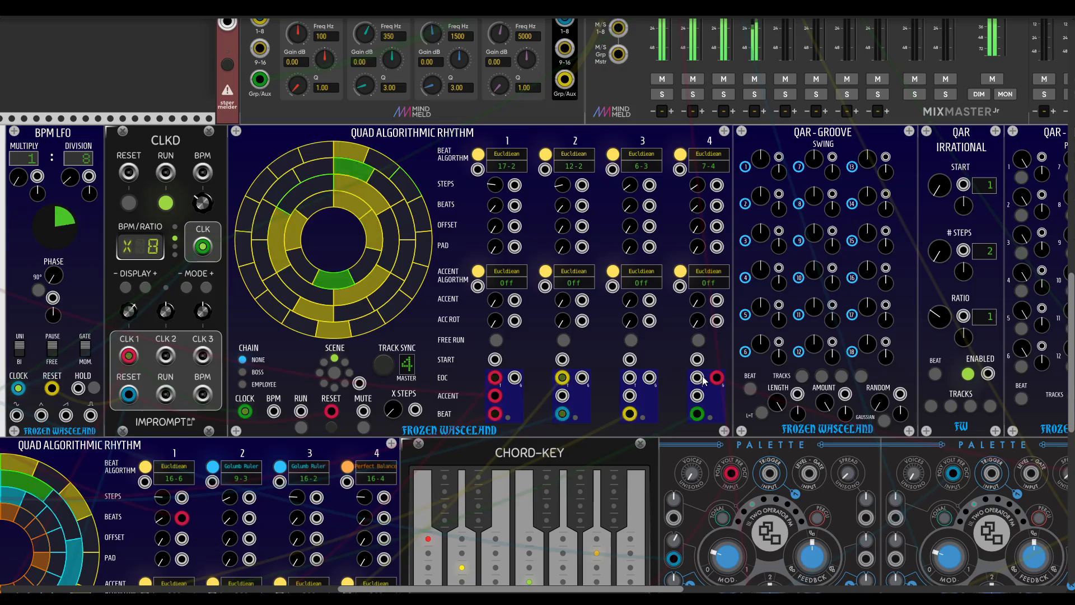
{"action": "scroll", "coordinate": [636, 382], "scroll_direction": "down", "scroll_amount": 8}
{"action": "scroll", "coordinate": [637, 382], "scroll_direction": "left", "scroll_amount": 10}
{"action": "scroll", "coordinate": [637, 382], "scroll_direction": "up", "scroll_amount": 2}
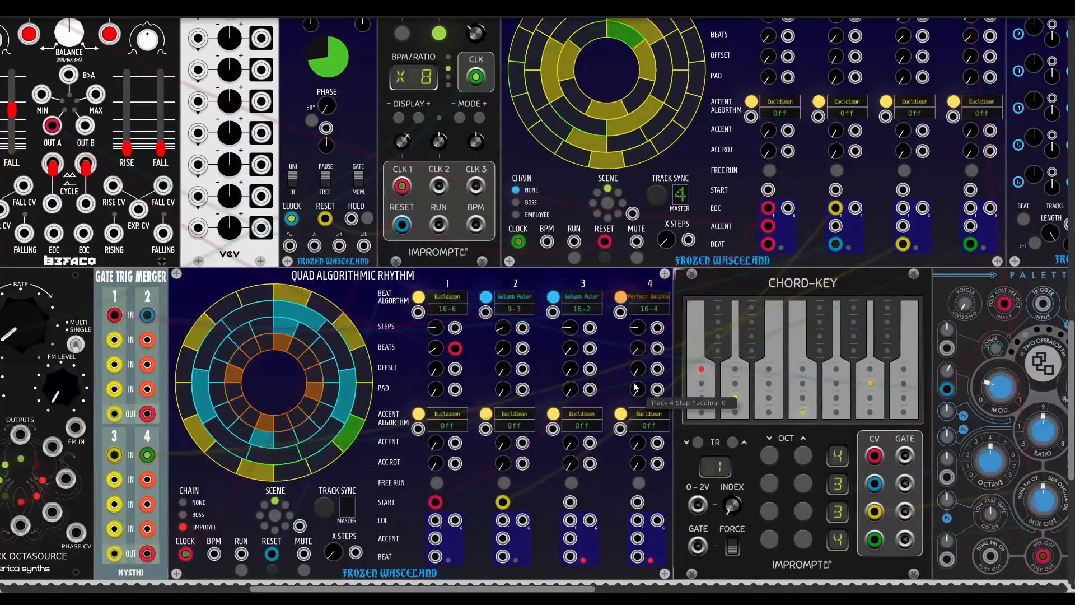
Step: Patch Gate Trig Merger outputs to the trigger inputs of the first three Palette modules
{"action": "left_click_drag", "start_coordinate": [114, 414], "coordinate": [884, 304]}
{"action": "scroll", "coordinate": [841, 346], "scroll_direction": "left", "scroll_amount": 8}
{"action": "scroll", "coordinate": [841, 346], "scroll_direction": "down", "scroll_amount": 2}
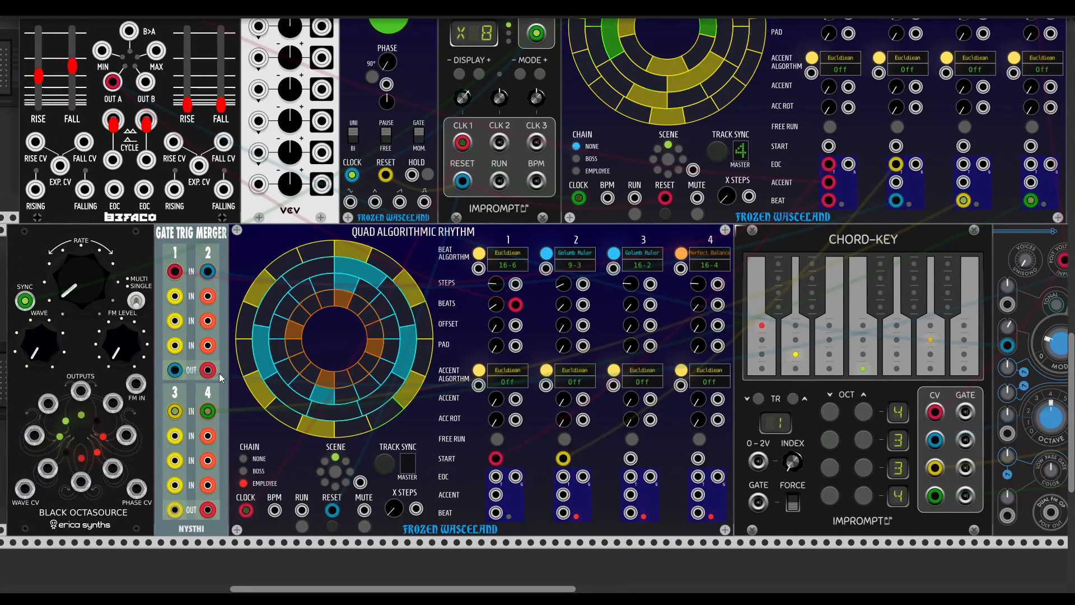
{"action": "left_click_drag", "start_coordinate": [208, 370], "coordinate": [921, 261]}
{"action": "scroll", "coordinate": [902, 318], "scroll_direction": "down", "scroll_amount": 1}
{"action": "scroll", "coordinate": [901, 318], "scroll_direction": "down", "scroll_amount": 3}
{"action": "scroll", "coordinate": [946, 301], "scroll_direction": "up", "scroll_amount": 2}
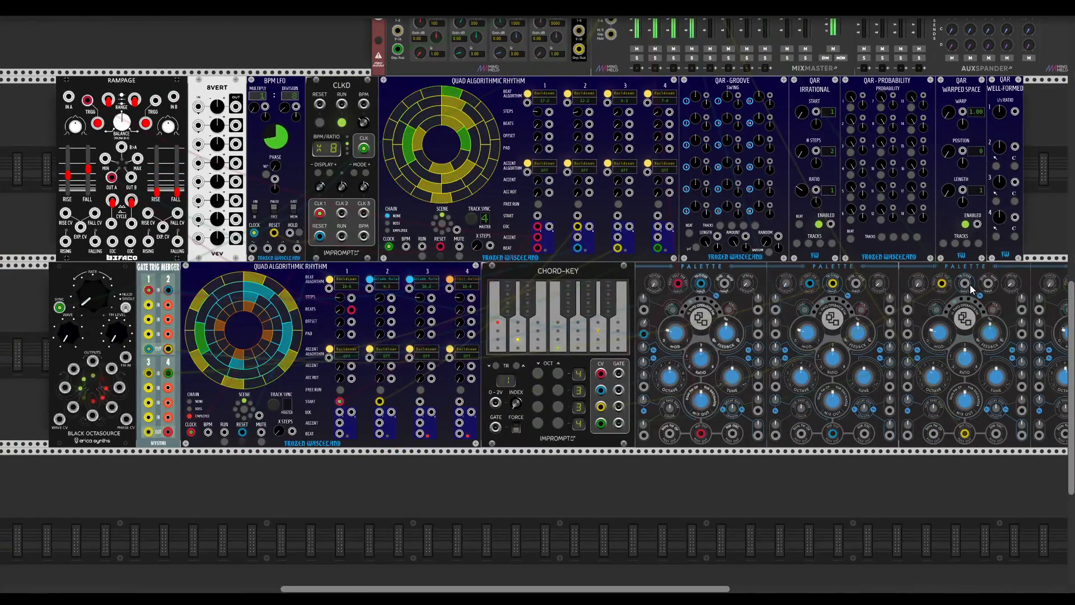
{"action": "left_click_drag", "start_coordinate": [799, 318], "coordinate": [934, 284]}
{"action": "scroll", "coordinate": [458, 277], "scroll_direction": "down", "scroll_amount": 3}
{"action": "scroll", "coordinate": [448, 281], "scroll_direction": "up", "scroll_amount": 4}
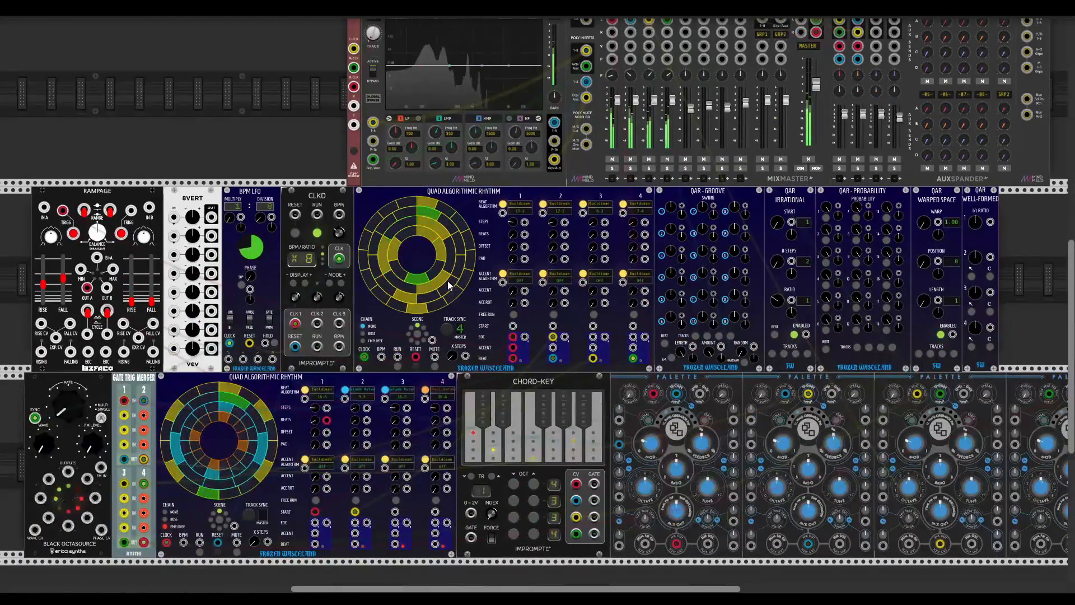
{"action": "scroll", "coordinate": [441, 262], "scroll_direction": "up", "scroll_amount": 2}
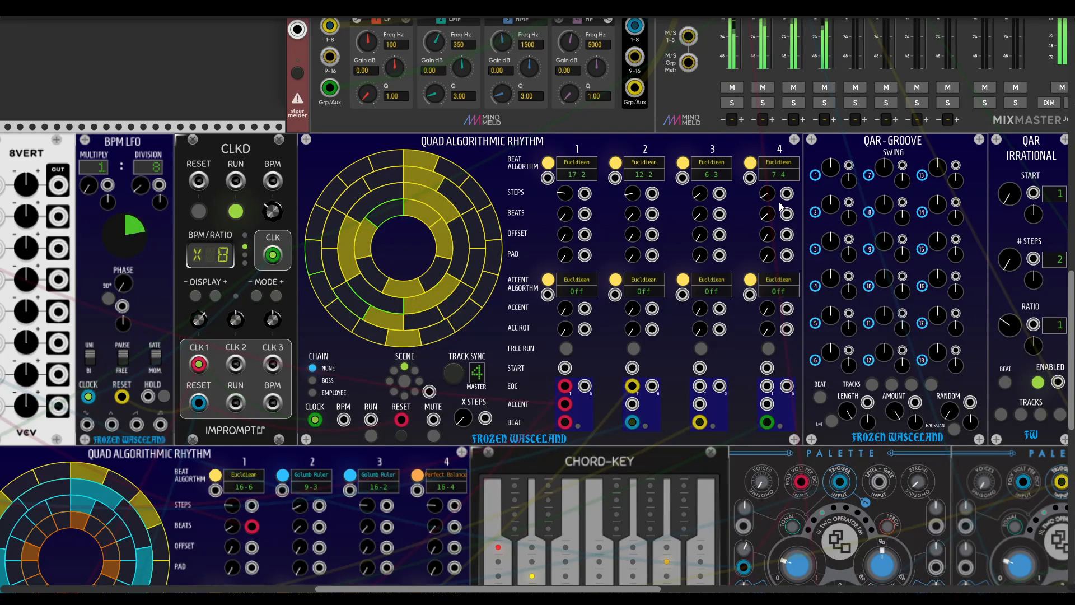
Step: On the upper rhythm module, set track 4's steps to 11 and the beats to 3, 4, 5 and 3 on tracks 1 to 4
{"action": "left_click_drag", "start_coordinate": [768, 193], "coordinate": [768, 151]}
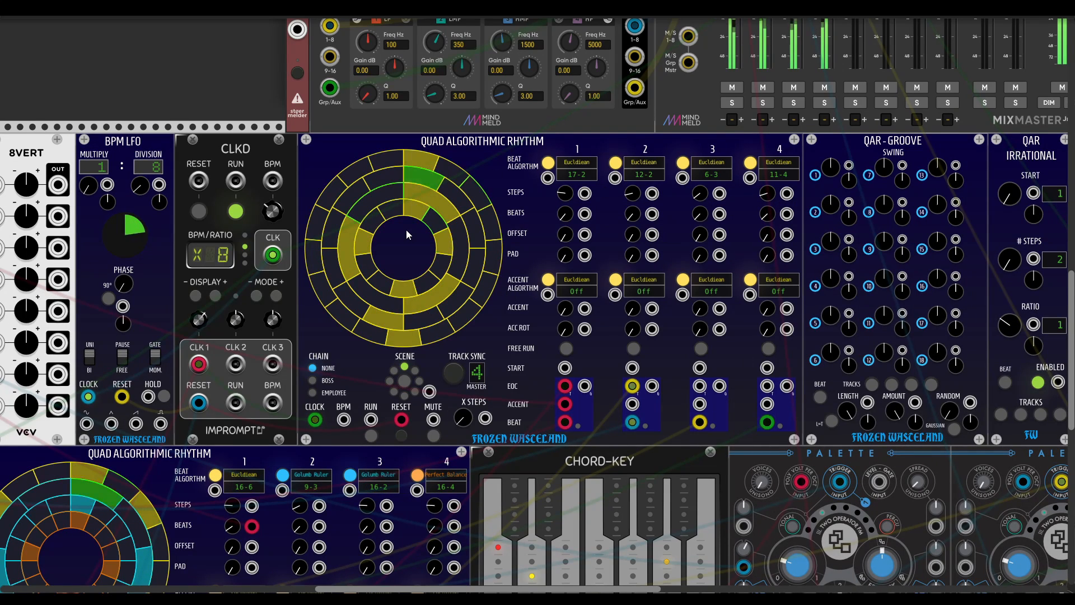
{"action": "left_click_drag", "start_coordinate": [565, 214], "coordinate": [566, 209]}
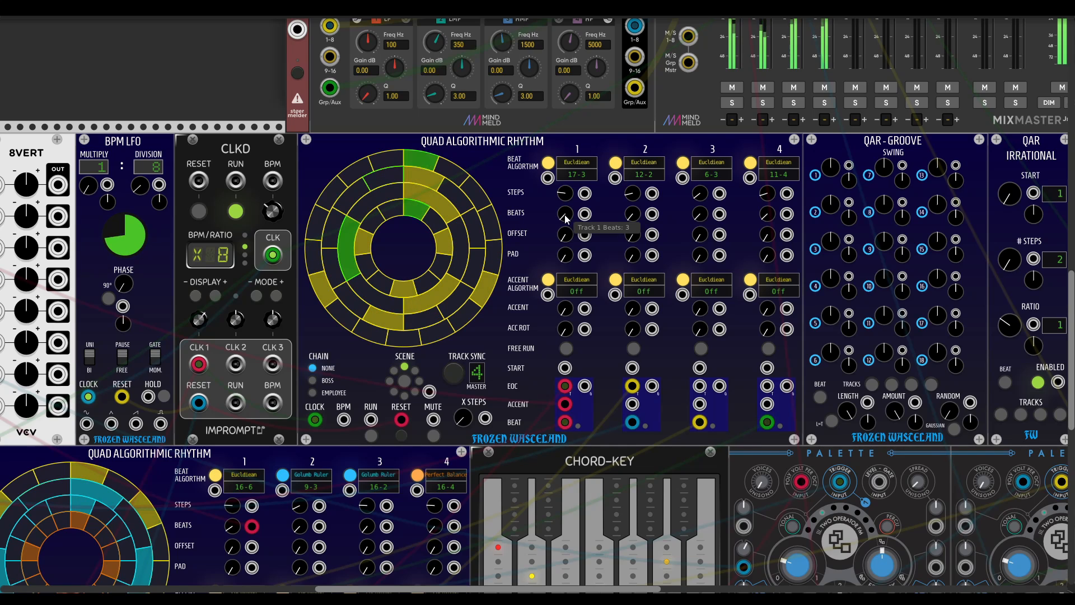
{"action": "left_click_drag", "start_coordinate": [633, 215], "coordinate": [633, 209]}
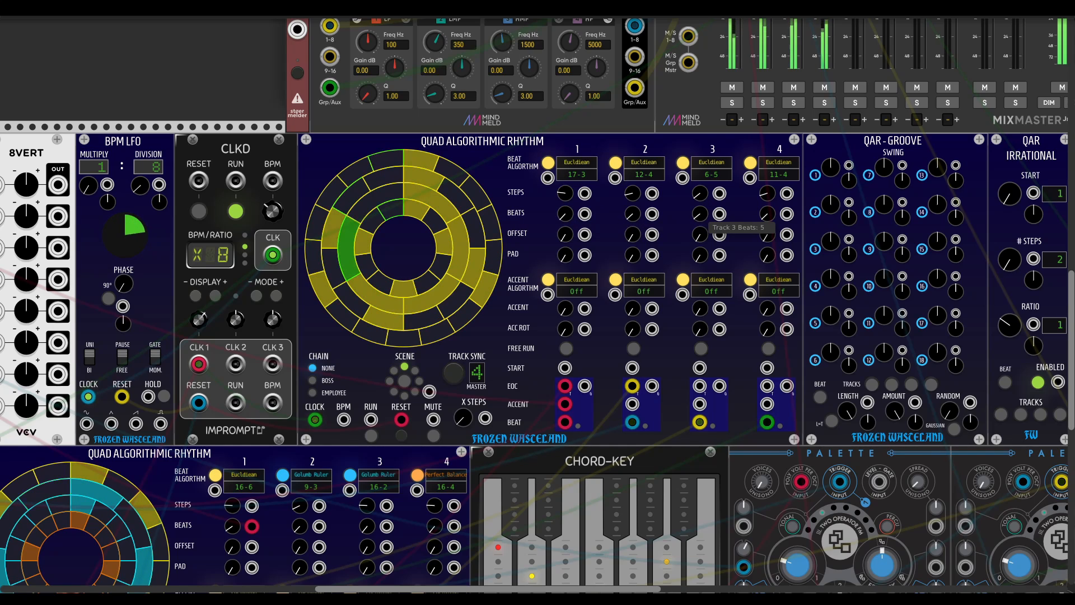
{"action": "left_click_drag", "start_coordinate": [767, 214], "coordinate": [768, 218]}
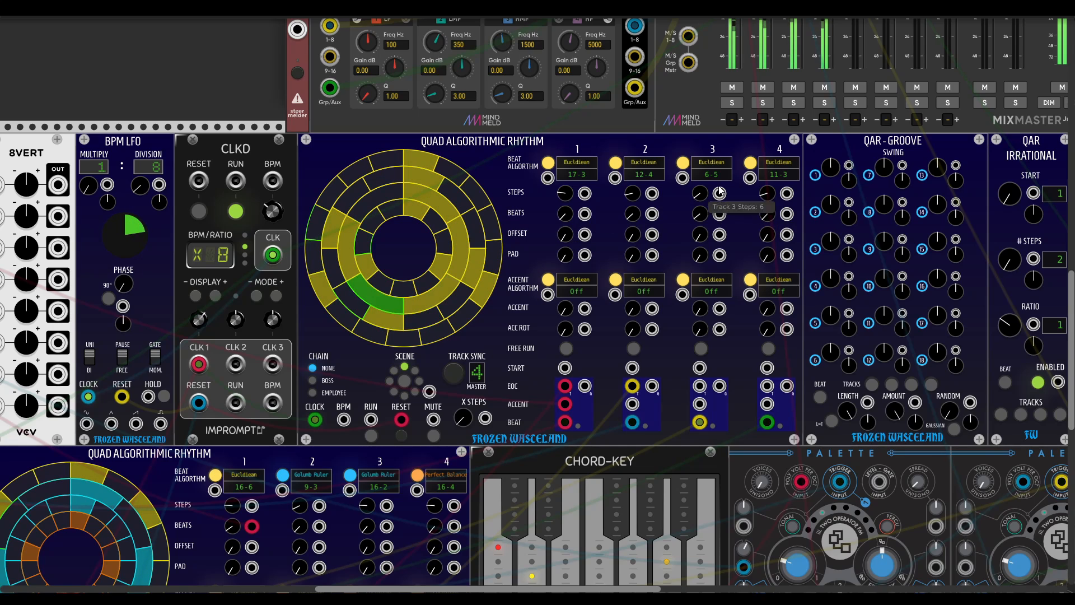
Step: Set the upper rhythm module's steps to 11, 7, 8 and 22 on tracks 1 to 4
{"action": "left_click_drag", "start_coordinate": [767, 193], "coordinate": [768, 180]}
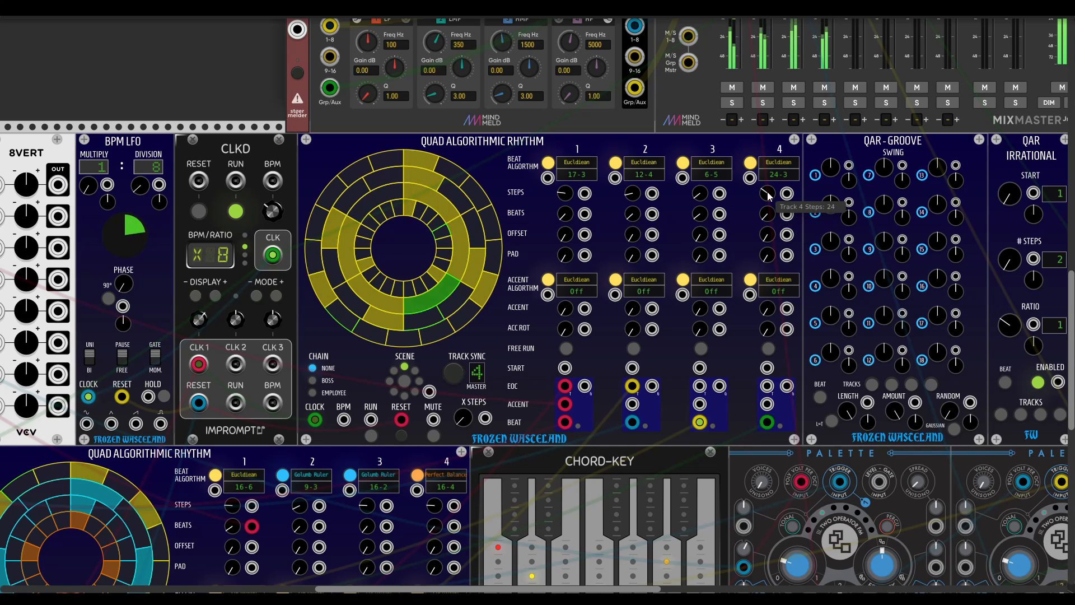
{"action": "left_click_drag", "start_coordinate": [565, 192], "coordinate": [565, 196]}
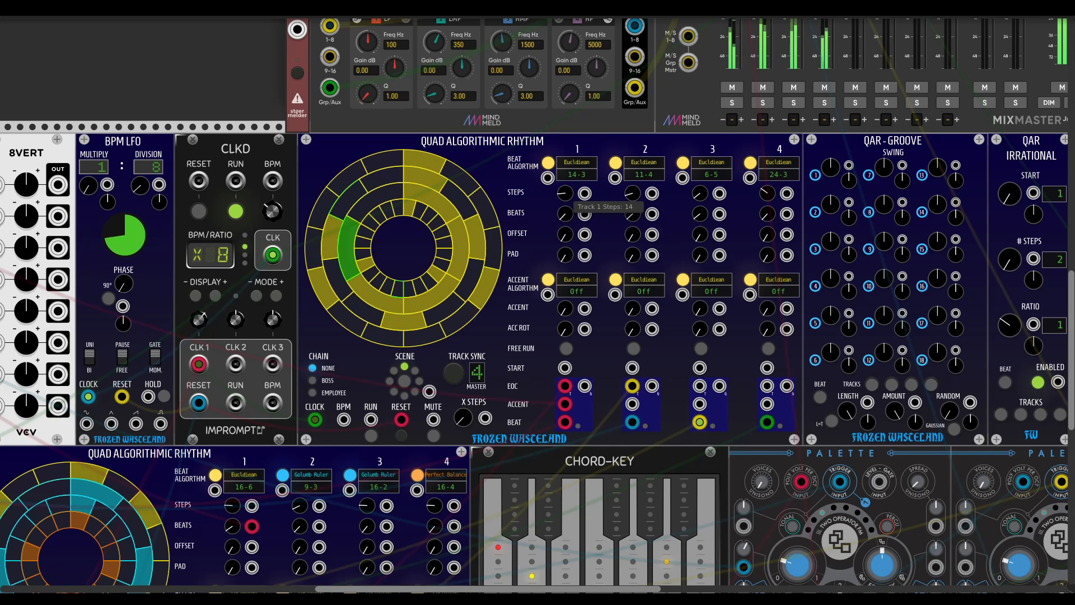
{"action": "left_click_drag", "start_coordinate": [700, 193], "coordinate": [700, 190]}
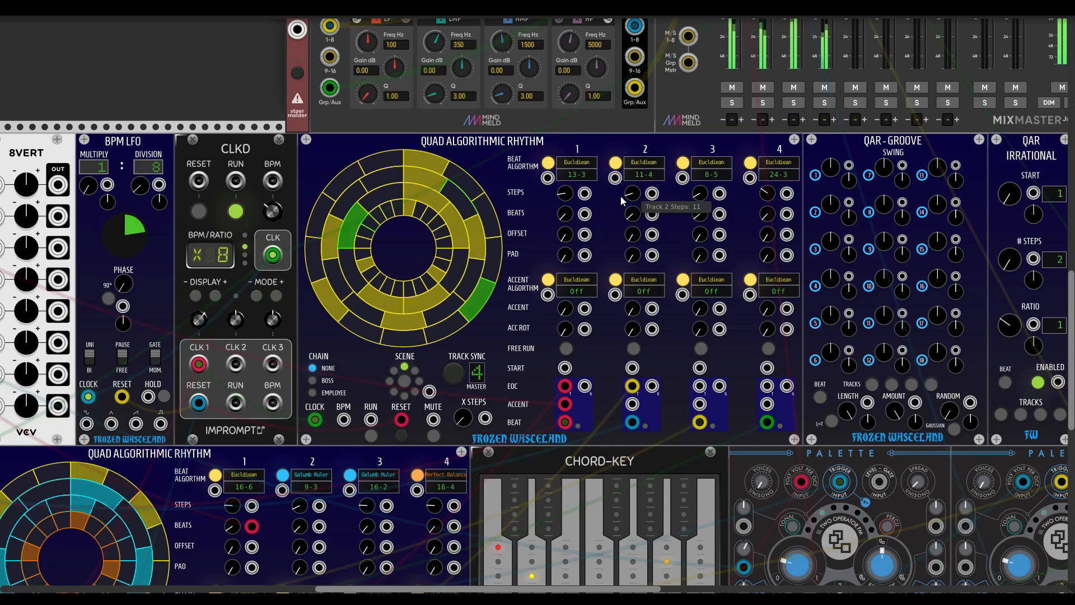
{"action": "left_click_drag", "start_coordinate": [629, 195], "coordinate": [629, 198]}
{"action": "left_click_drag", "start_coordinate": [562, 195], "coordinate": [569, 200]}
{"action": "scroll", "coordinate": [710, 225], "scroll_direction": "right", "scroll_amount": 2}
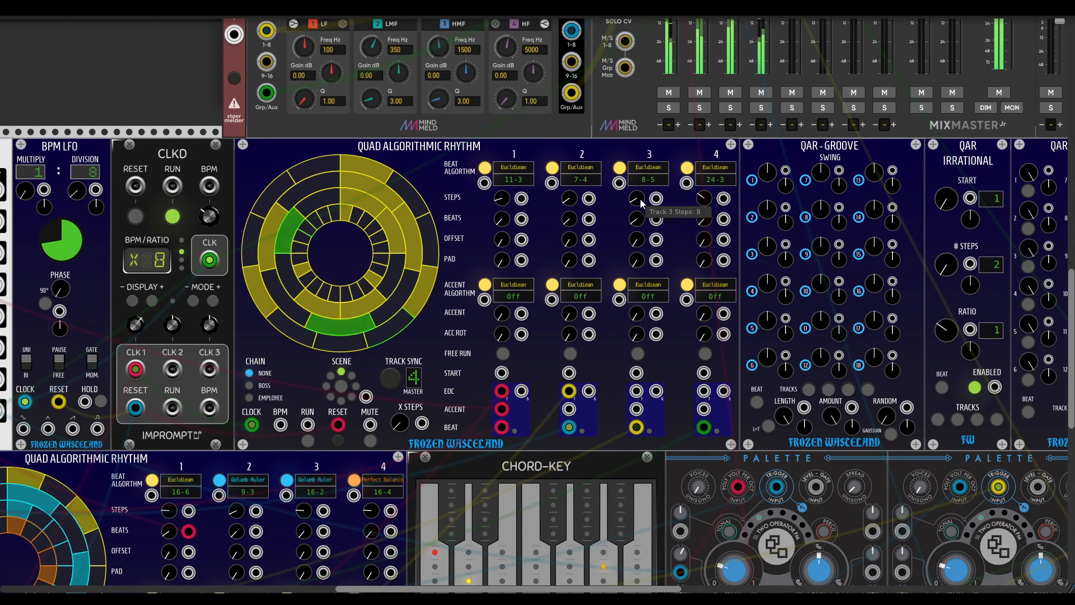
{"action": "left_click_drag", "start_coordinate": [702, 201], "coordinate": [701, 203]}
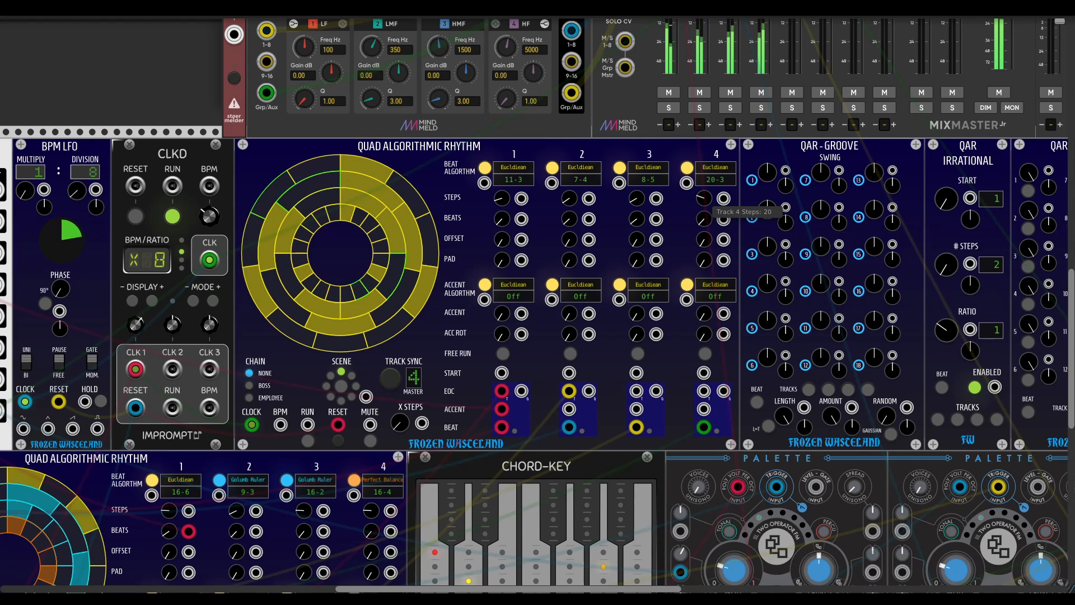
Step: Switch the upper rhythm module's Track Sync master to X and adjust its X Steps count
{"action": "scroll", "coordinate": [462, 279], "scroll_direction": "down", "scroll_amount": 4}
{"action": "scroll", "coordinate": [463, 279], "scroll_direction": "left", "scroll_amount": 3}
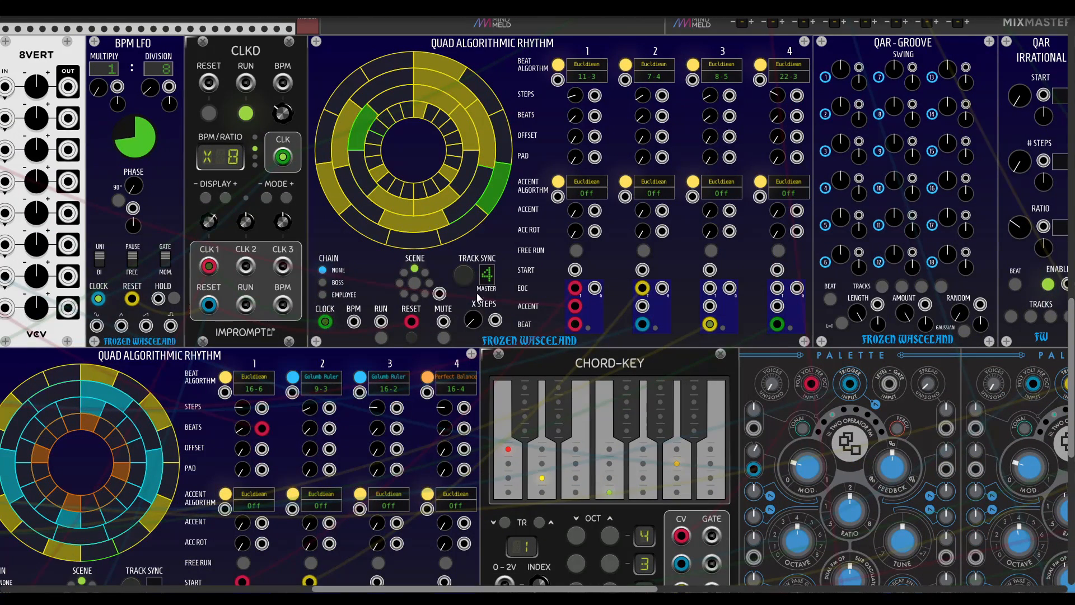
{"action": "left_click", "coordinate": [462, 279]}
{"action": "scroll", "coordinate": [475, 348], "scroll_direction": "up", "scroll_amount": 1}
{"action": "scroll", "coordinate": [475, 348], "scroll_direction": "left", "scroll_amount": 1}
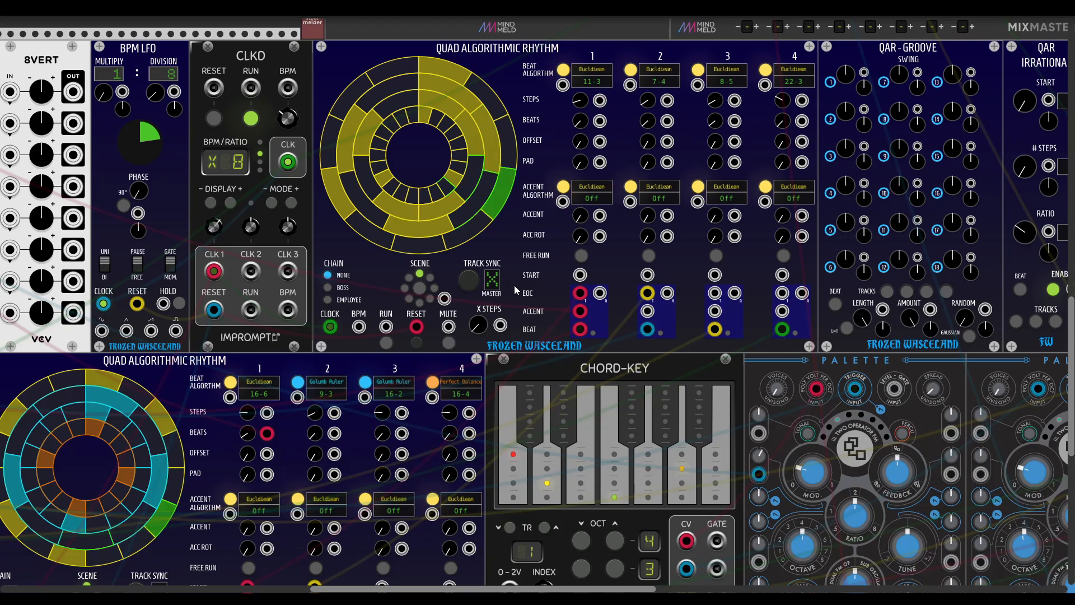
{"action": "scroll", "coordinate": [475, 350], "scroll_direction": "up", "scroll_amount": 2}
{"action": "scroll", "coordinate": [475, 350], "scroll_direction": "right", "scroll_amount": 1}
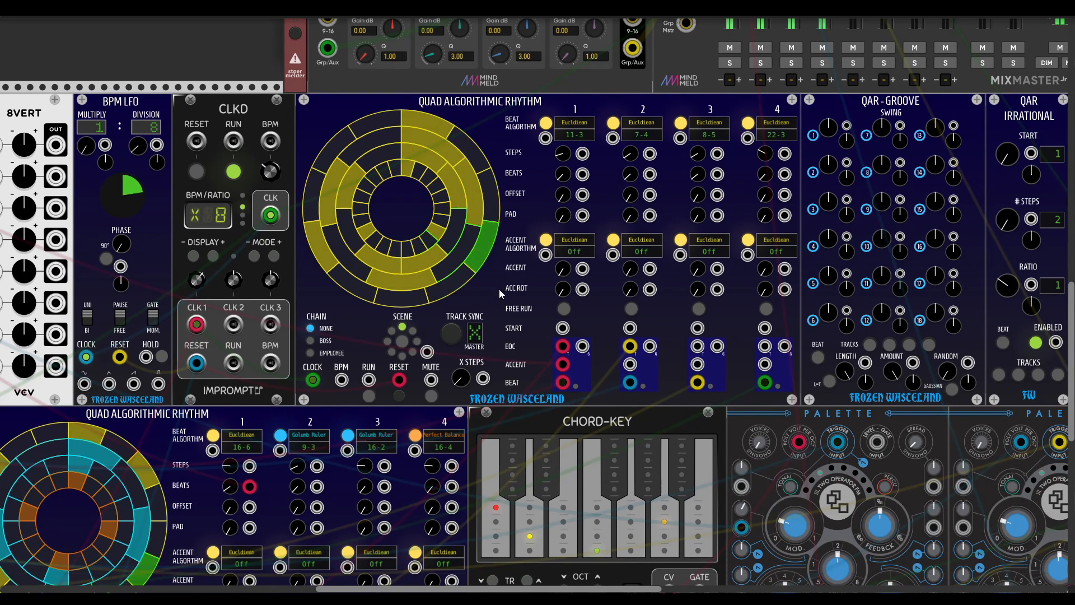
{"action": "scroll", "coordinate": [469, 286], "scroll_direction": "up", "scroll_amount": 1}
{"action": "scroll", "coordinate": [469, 286], "scroll_direction": "left", "scroll_amount": 1}
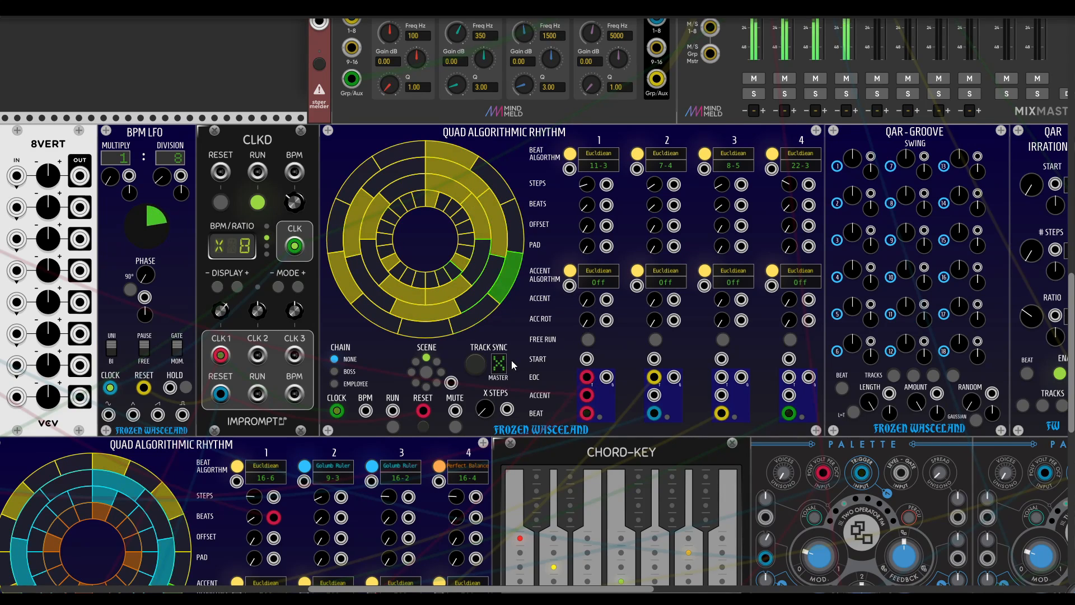
{"action": "scroll", "coordinate": [604, 267], "scroll_direction": "down", "scroll_amount": 3}
{"action": "scroll", "coordinate": [603, 267], "scroll_direction": "left", "scroll_amount": 1}
{"action": "scroll", "coordinate": [583, 269], "scroll_direction": "up", "scroll_amount": 1}
{"action": "scroll", "coordinate": [583, 269], "scroll_direction": "right", "scroll_amount": 1}
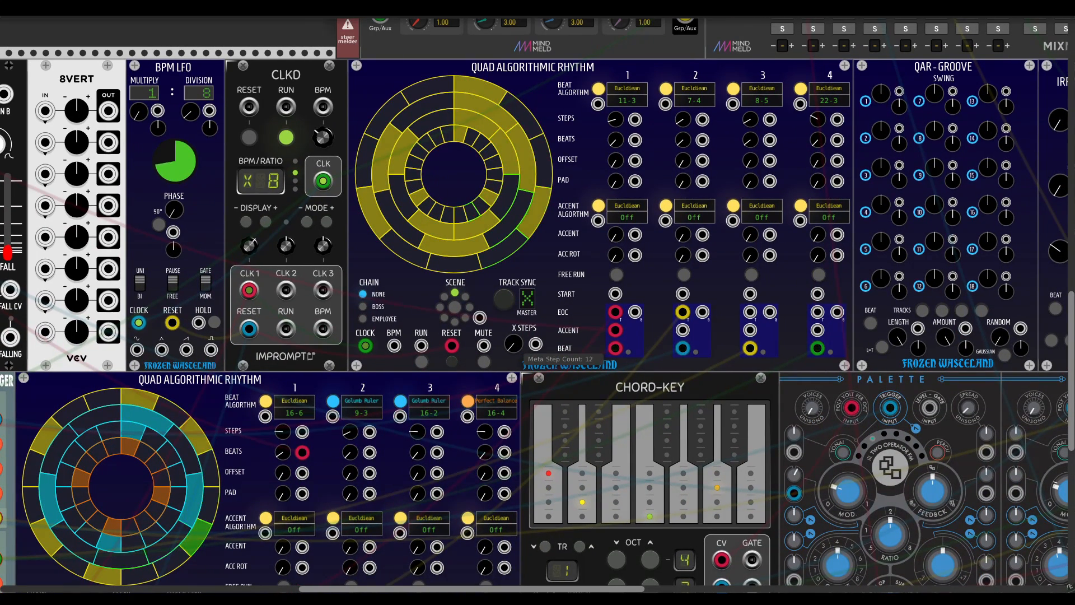
{"action": "left_click_drag", "start_coordinate": [514, 344], "coordinate": [513, 176]}
Step: With X as the sync master, set the steps to 8, 5, 8 and 16 on tracks 1 to 4
{"action": "left_click_drag", "start_coordinate": [615, 119], "coordinate": [616, 135]}
{"action": "left_click_drag", "start_coordinate": [682, 120], "coordinate": [683, 131]}
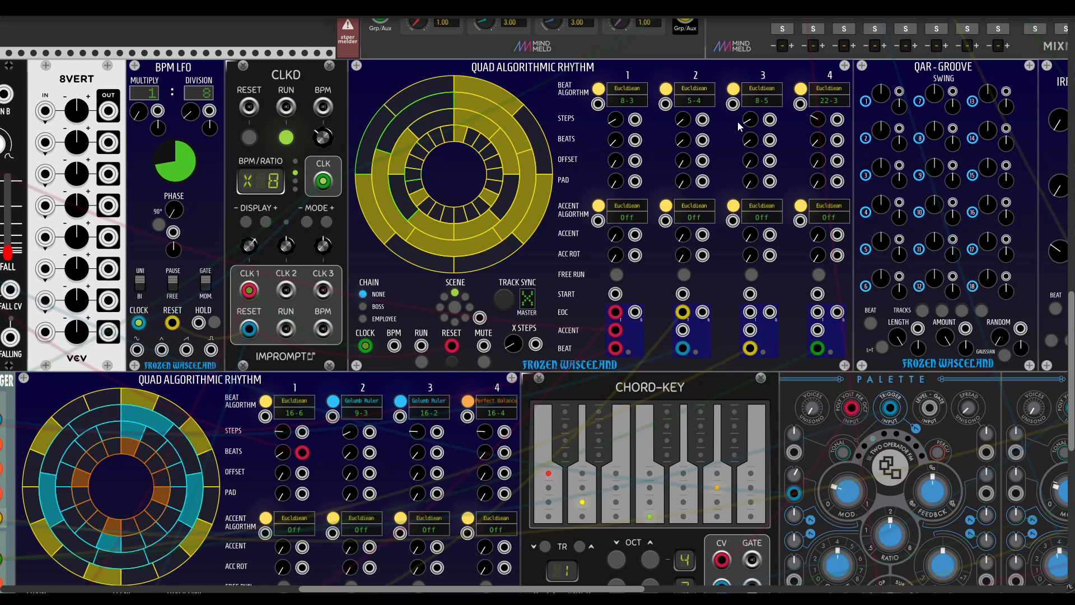
{"action": "left_click_drag", "start_coordinate": [750, 120], "coordinate": [750, 126]}
{"action": "left_click_drag", "start_coordinate": [817, 119], "coordinate": [818, 147]}
{"action": "left_click_drag", "start_coordinate": [750, 120], "coordinate": [749, 115]}
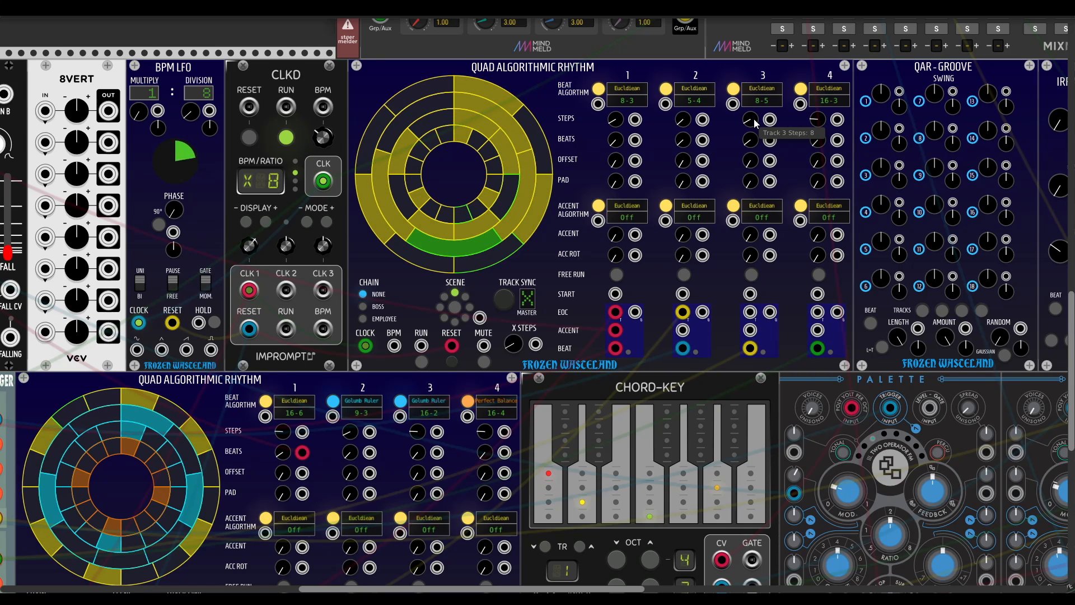
Step: Patch the BPM LFO's sine output through 8VERT channel 1 into the upper rhythm module's X Steps CV input
{"action": "scroll", "coordinate": [546, 351], "scroll_direction": "left", "scroll_amount": 5}
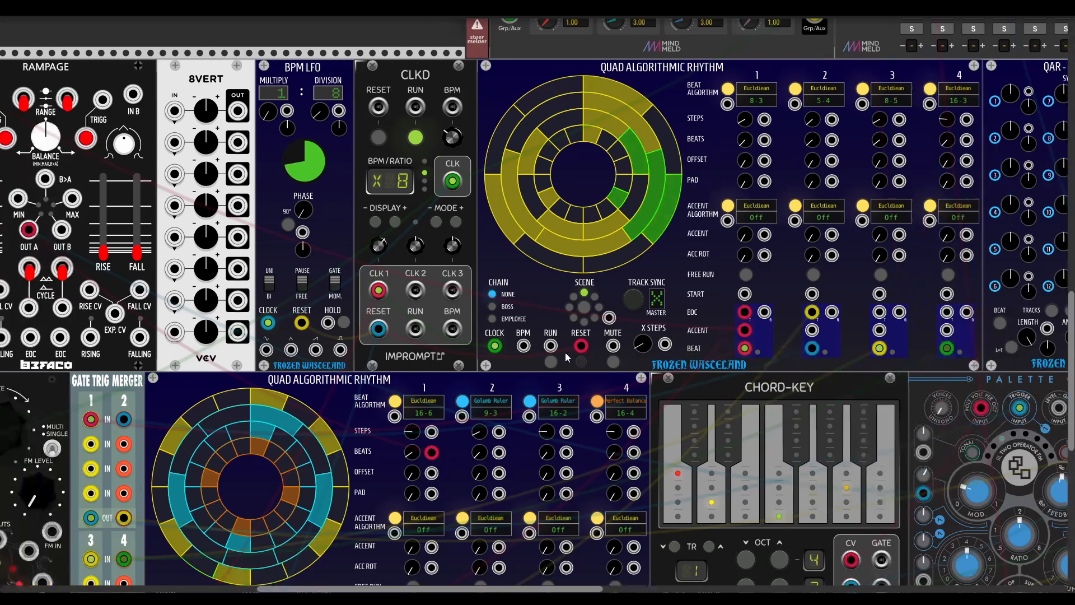
{"action": "mouse_move", "coordinate": [798, 342]}
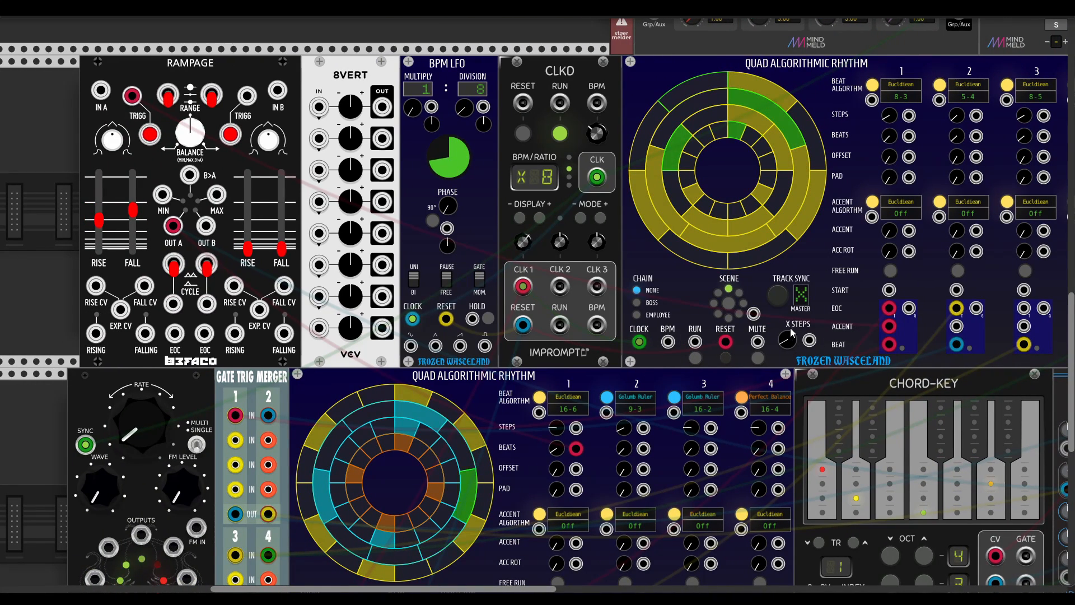
{"action": "left_click_drag", "start_coordinate": [810, 340], "coordinate": [411, 346]}
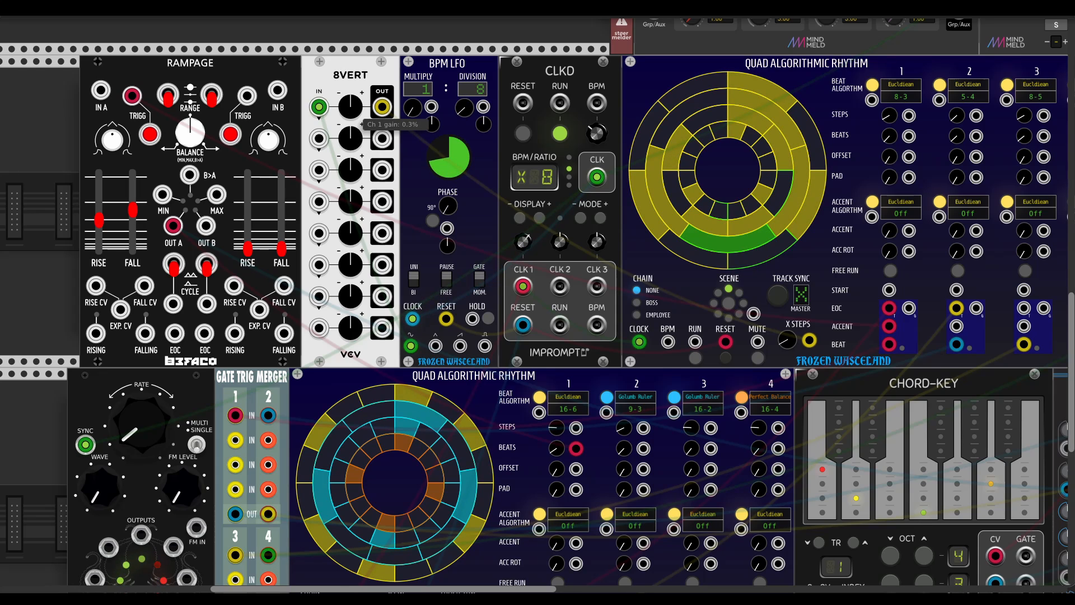
Step: Set the 8VERT channel 1 gain to 11.4%, and readjust it to 19.2% for the X Steps modulation
{"action": "left_click_drag", "start_coordinate": [350, 107], "coordinate": [350, 77]}
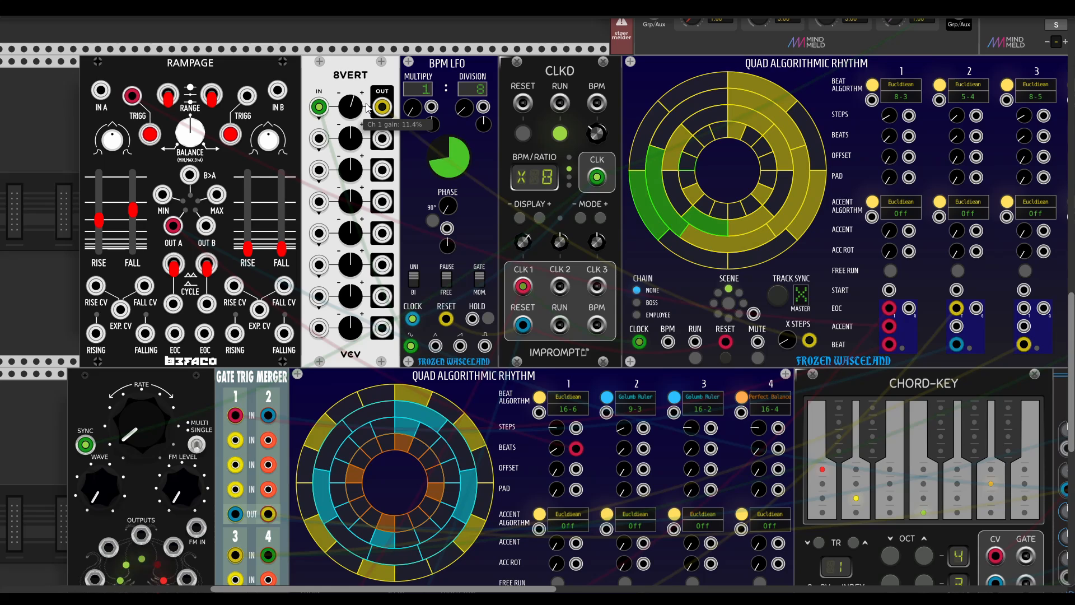
{"action": "scroll", "coordinate": [801, 237], "scroll_direction": "right", "scroll_amount": 3}
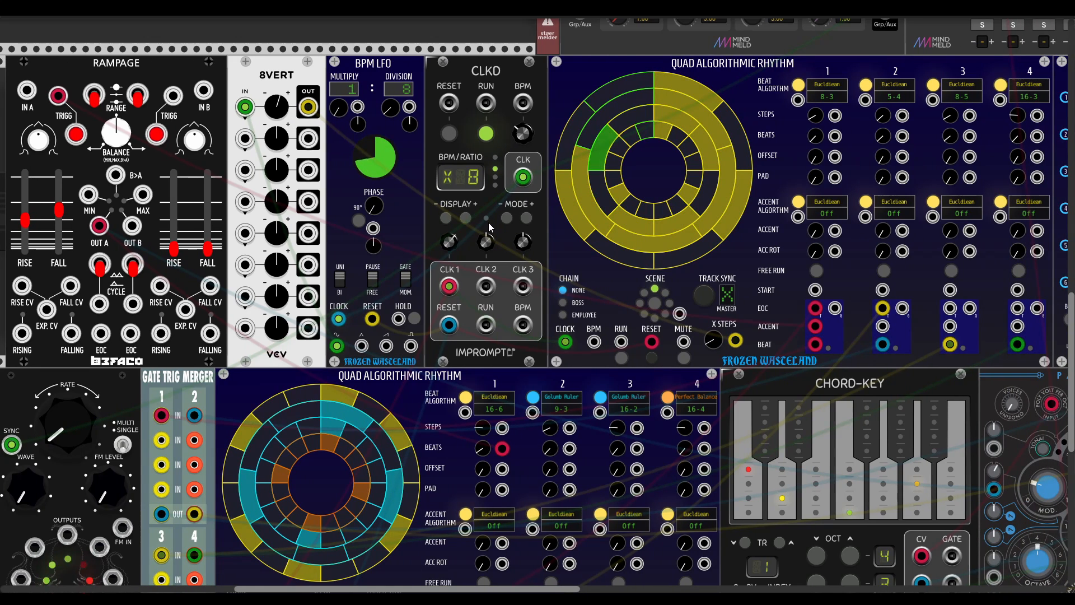
{"action": "scroll", "coordinate": [749, 264], "scroll_direction": "right", "scroll_amount": 5}
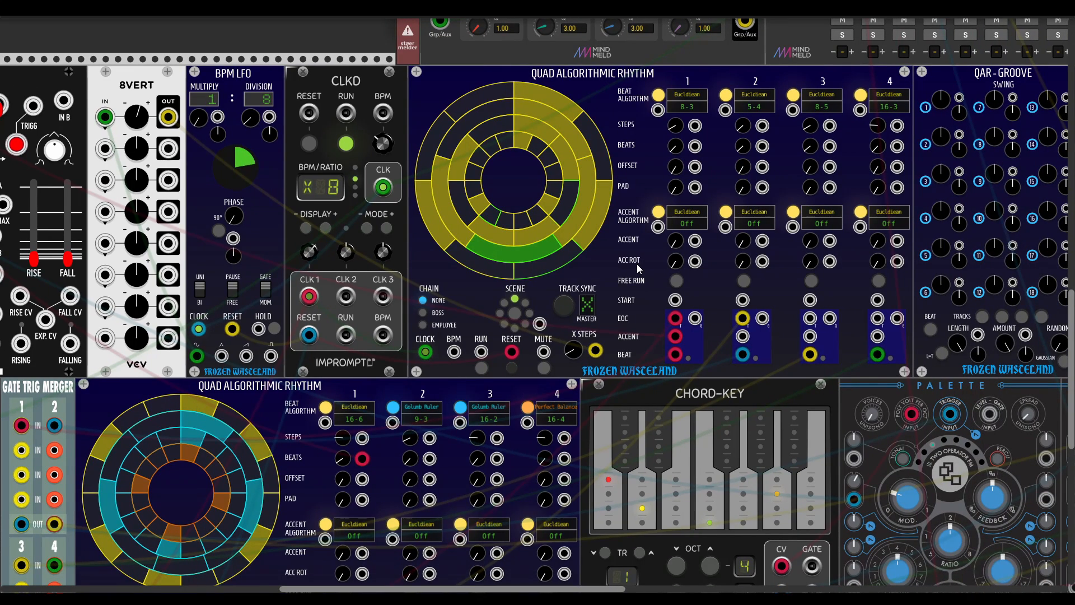
{"action": "mouse_move", "coordinate": [570, 351]}
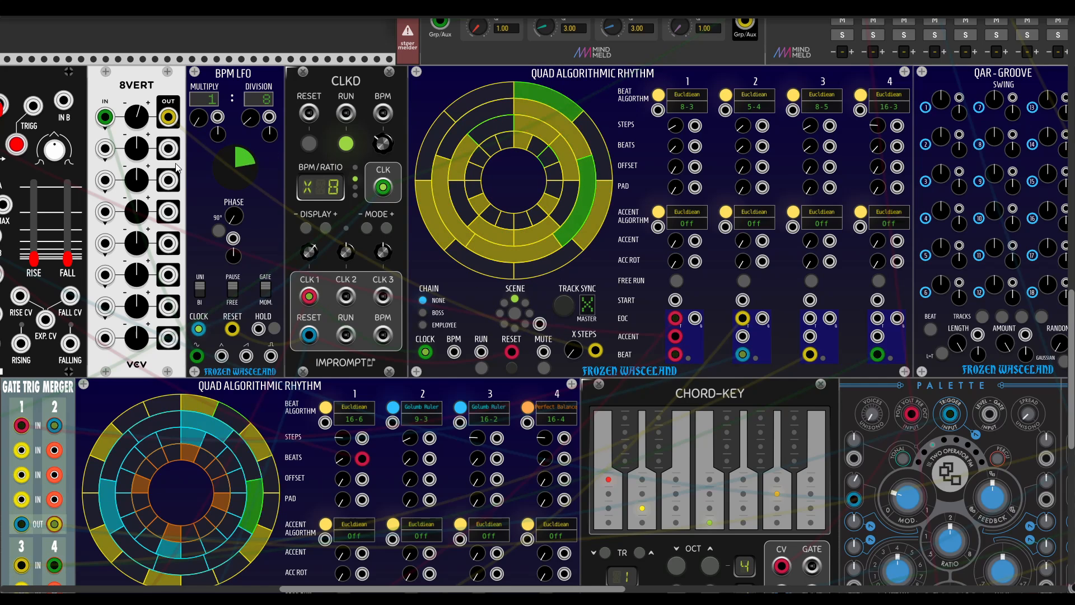
{"action": "mouse_move", "coordinate": [138, 118]}
{"action": "left_click_drag", "start_coordinate": [136, 118], "coordinate": [139, 130]}
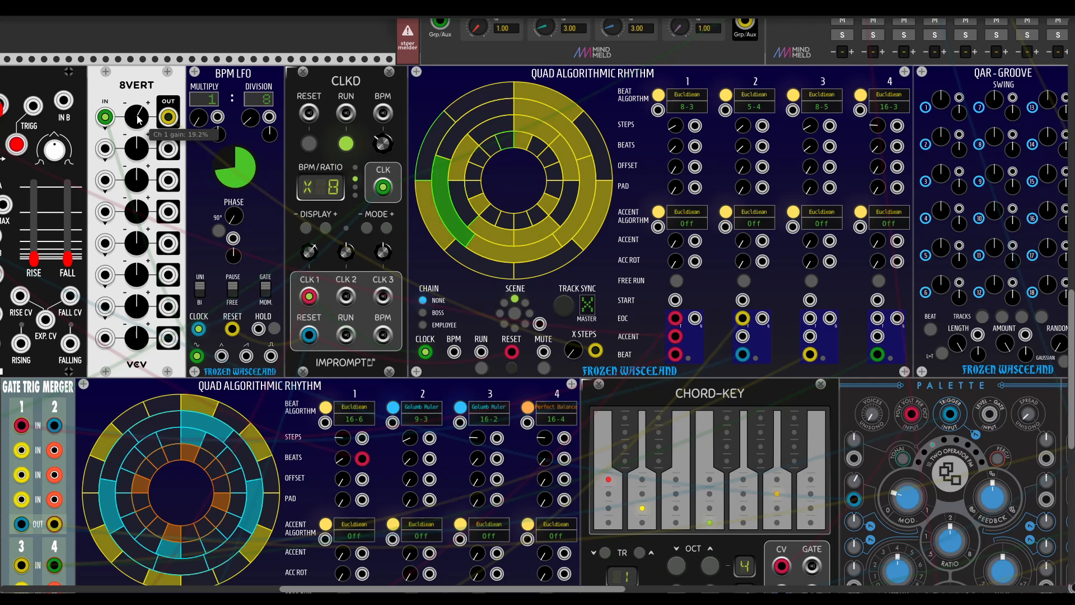
Step: Initialize the upper rhythm module, enable Free Run on track 3 and make track 1 the Track Sync master
{"action": "scroll", "coordinate": [525, 259], "scroll_direction": "right", "scroll_amount": 3}
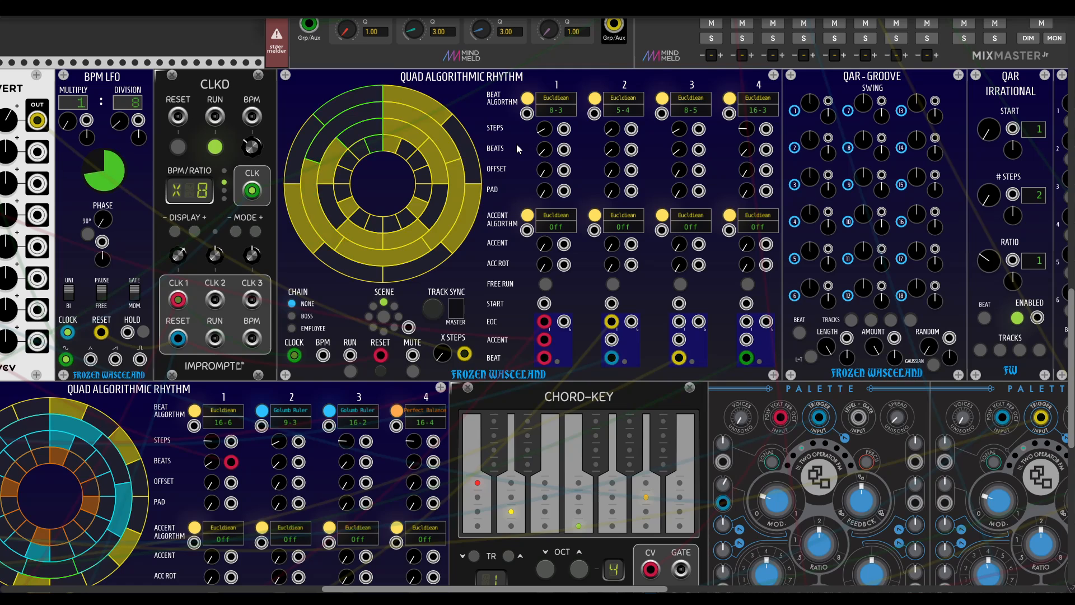
{"action": "key", "text": "ctrl+i"}
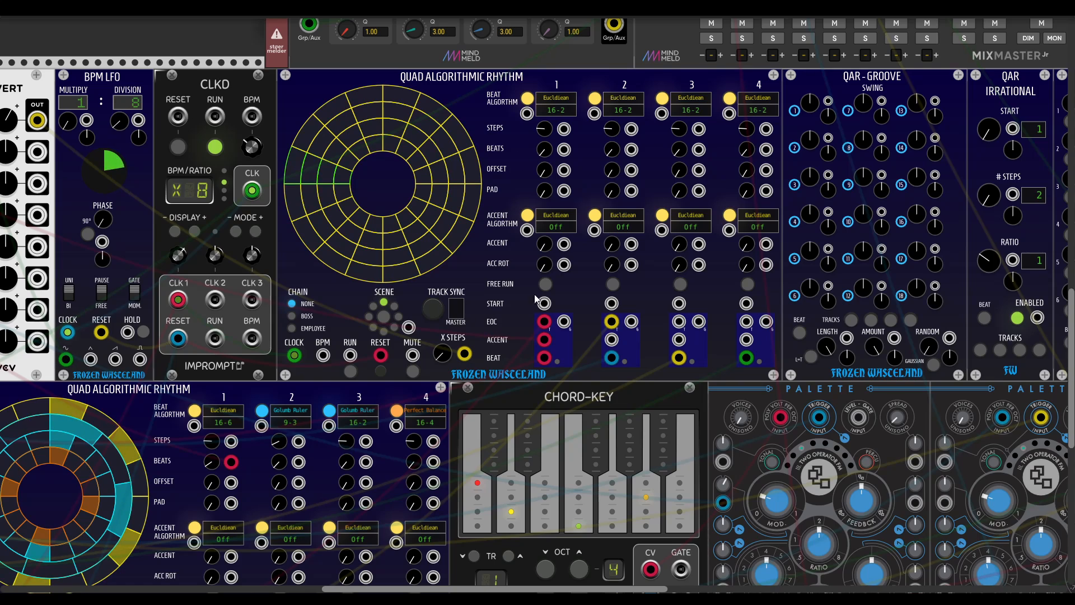
{"action": "left_click", "coordinate": [680, 285]}
{"action": "left_click", "coordinate": [435, 311]}
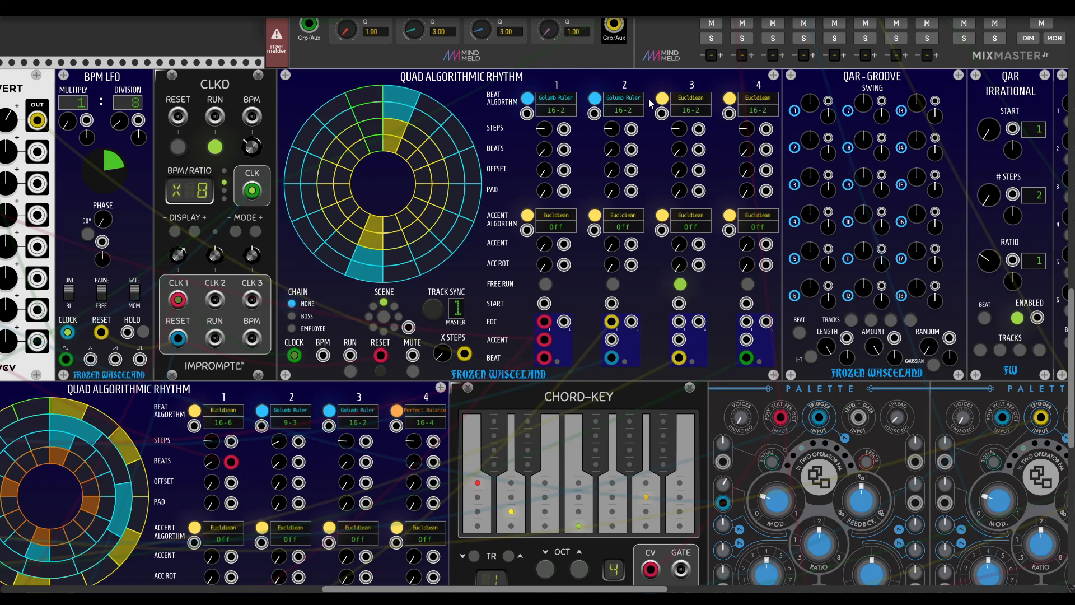
Step: Use the Golumb Ruler beat algorithm on all four upper tracks with beats of 5b, 5a, 5a and 4
{"action": "left_click", "coordinate": [737, 98]}
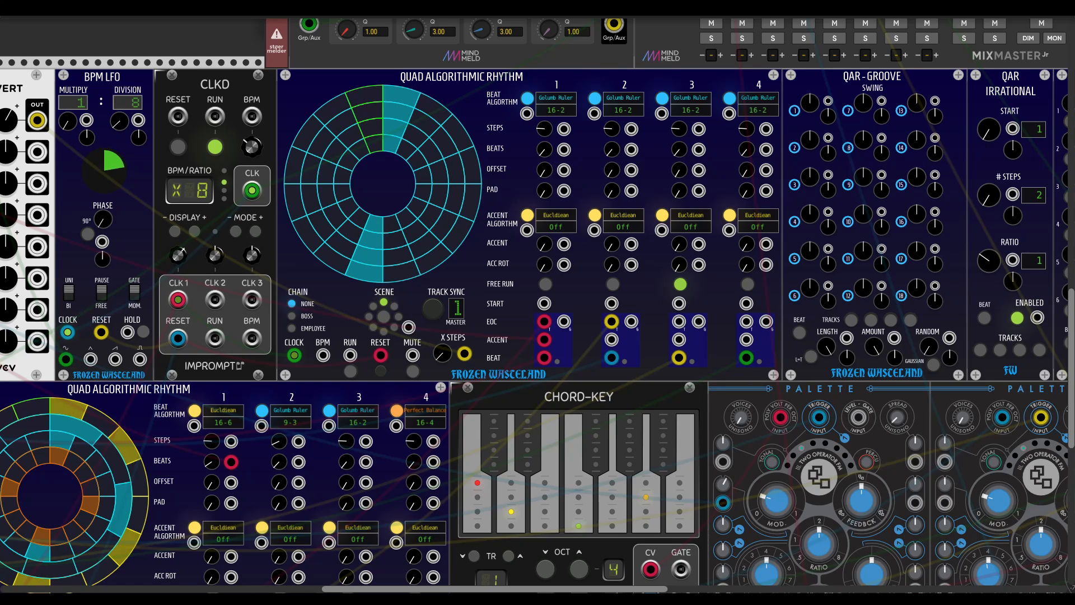
{"action": "left_click_drag", "start_coordinate": [545, 151], "coordinate": [545, 107]}
{"action": "left_click_drag", "start_coordinate": [616, 156], "coordinate": [681, 137]}
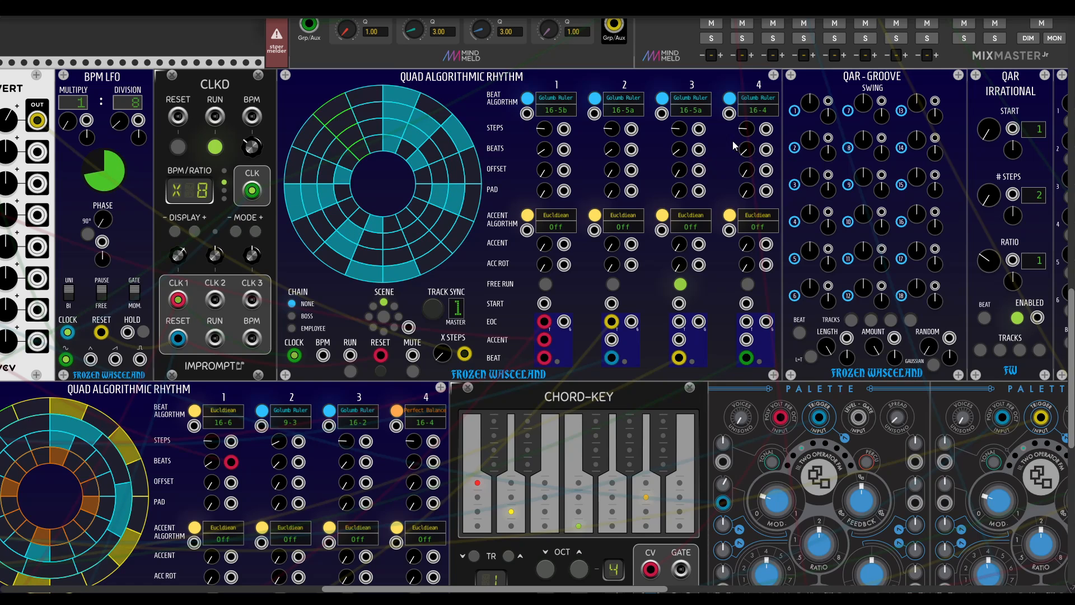
Step: Set the upper rhythm module's steps to 13 on track 1, 9 on track 2 and 22 on track 3
{"action": "left_click_drag", "start_coordinate": [610, 136], "coordinate": [611, 148]}
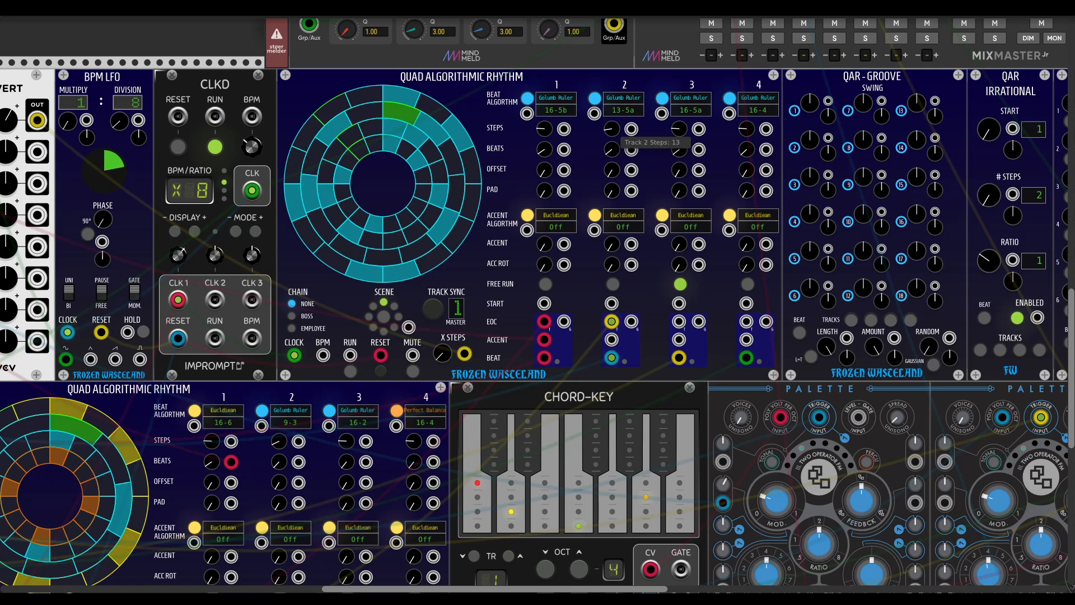
{"action": "left_click_drag", "start_coordinate": [544, 128], "coordinate": [544, 151]}
{"action": "left_click_drag", "start_coordinate": [611, 129], "coordinate": [611, 143]}
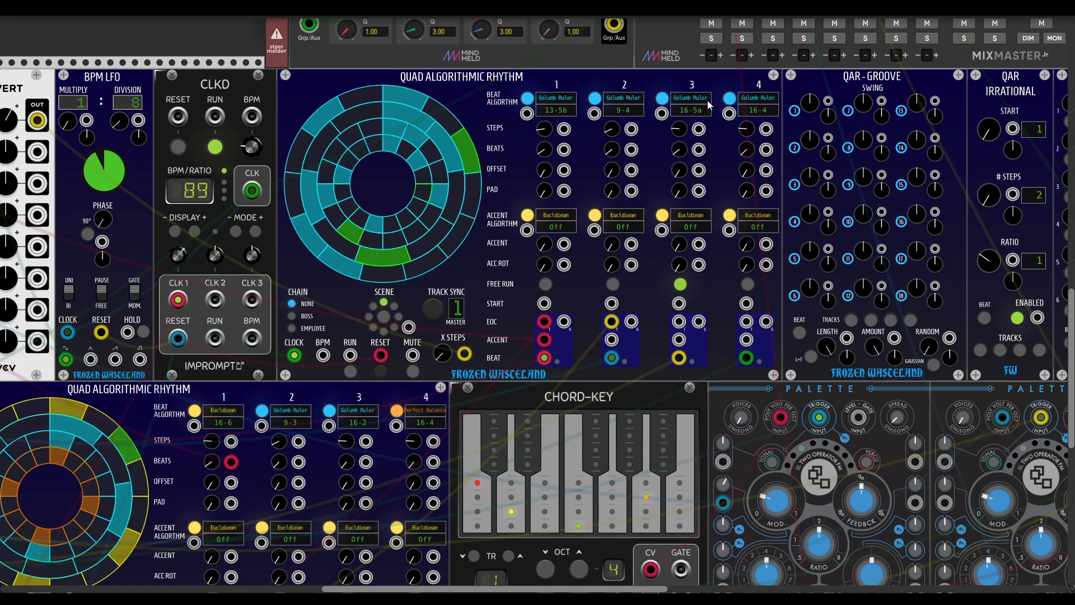
{"action": "left_click_drag", "start_coordinate": [676, 133], "coordinate": [676, 126]}
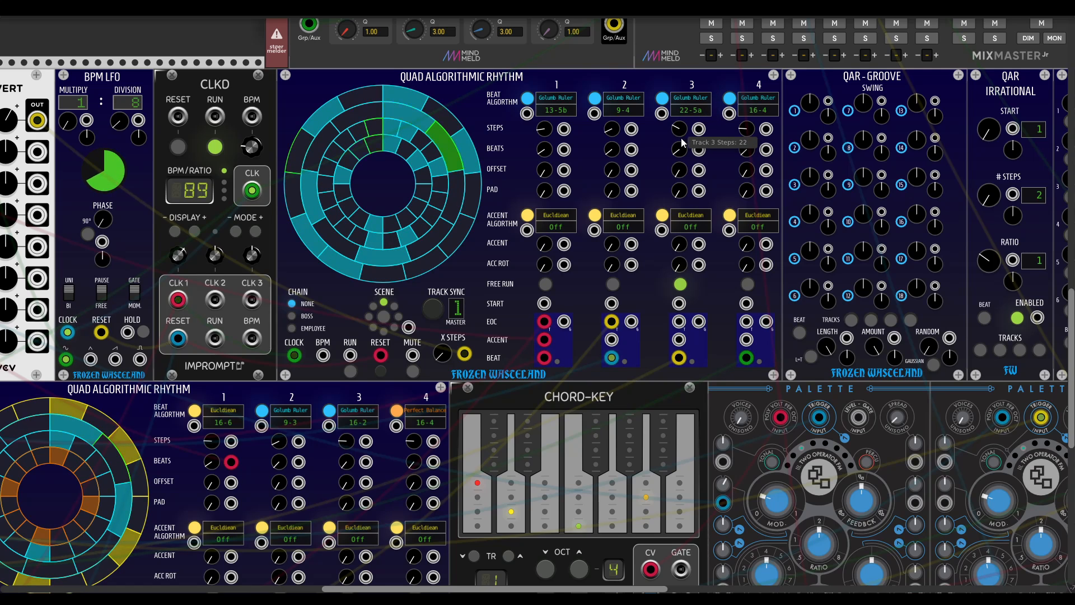
Step: Set the Chord-Key's third (yellow) note to E and its fourth (green) note to G
{"action": "scroll", "coordinate": [682, 143], "scroll_direction": "right", "scroll_amount": 6}
{"action": "scroll", "coordinate": [682, 143], "scroll_direction": "down", "scroll_amount": 6}
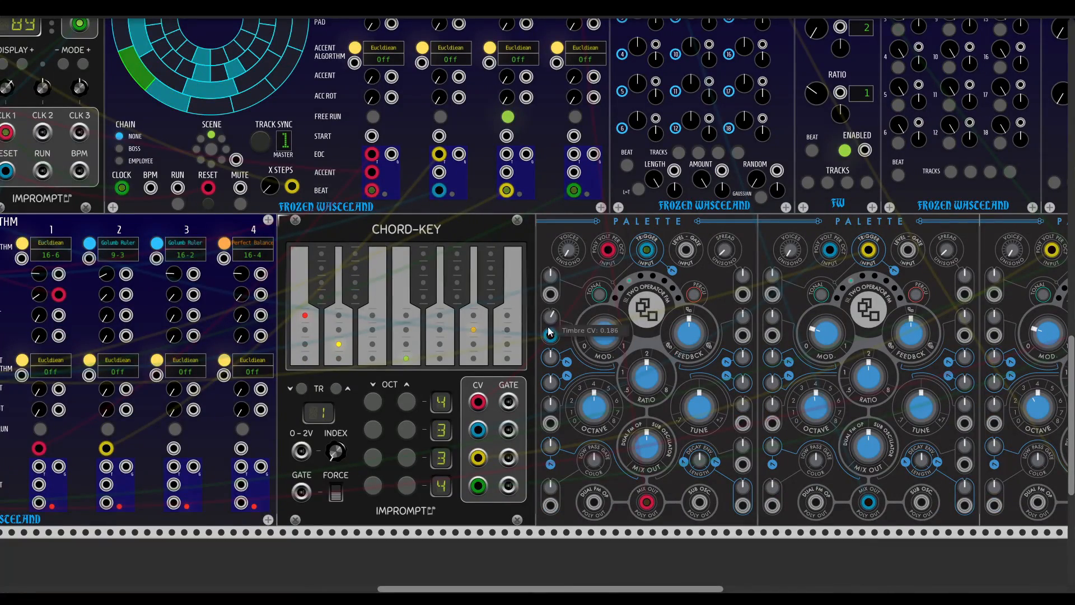
{"action": "left_click", "coordinate": [440, 356]}
{"action": "left_click", "coordinate": [379, 344]}
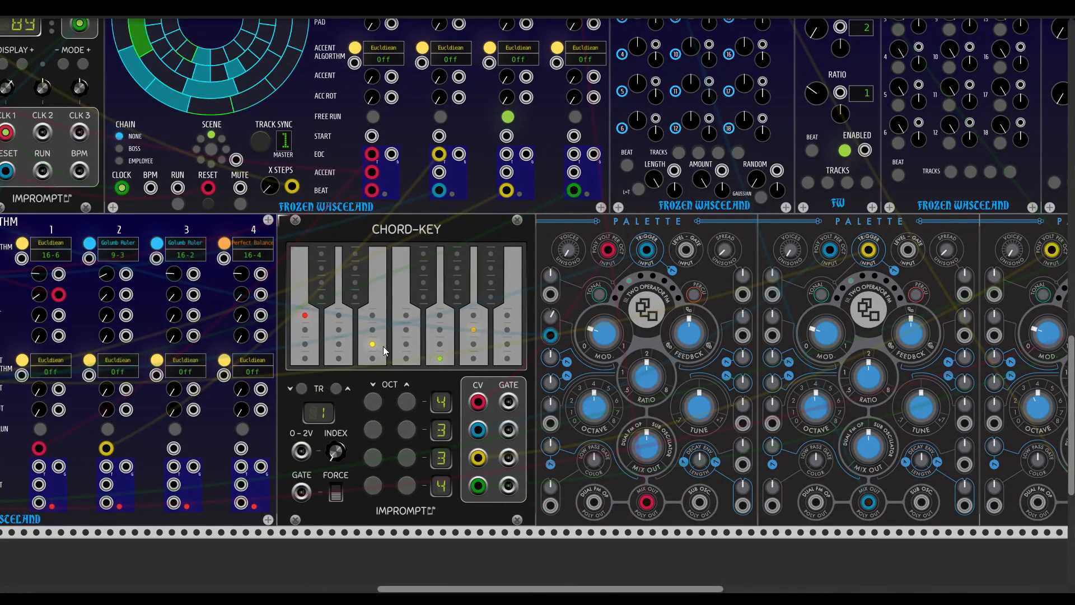
{"action": "scroll", "coordinate": [484, 265], "scroll_direction": "up", "scroll_amount": 6}
{"action": "scroll", "coordinate": [504, 179], "scroll_direction": "left", "scroll_amount": 2}
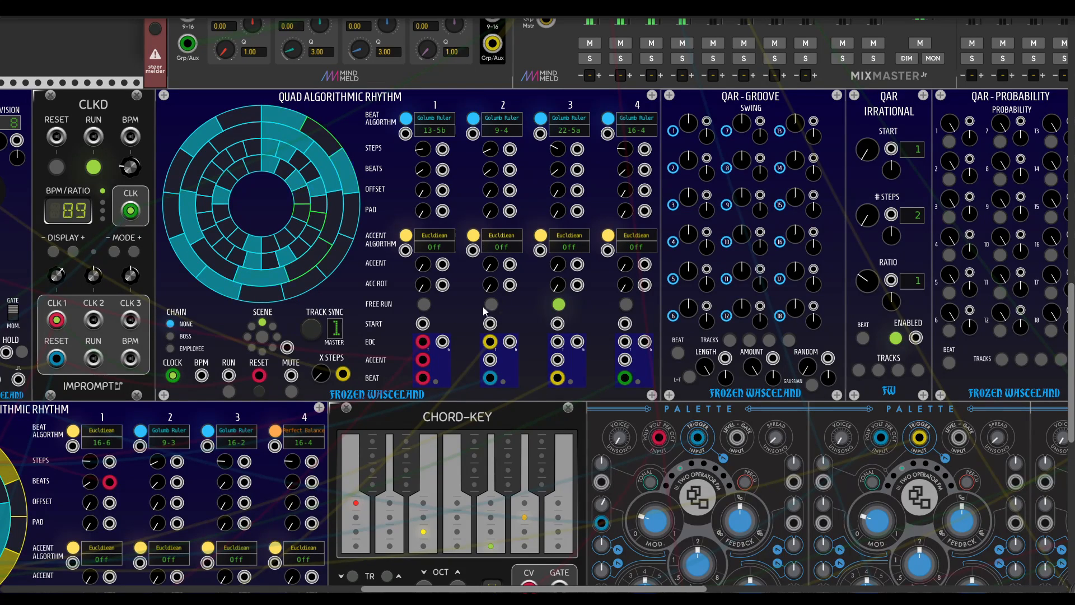
Step: Enable Free Run on track 1 of the upper Quad Algorithmic Rhythm module
{"action": "left_click", "coordinate": [424, 305]}
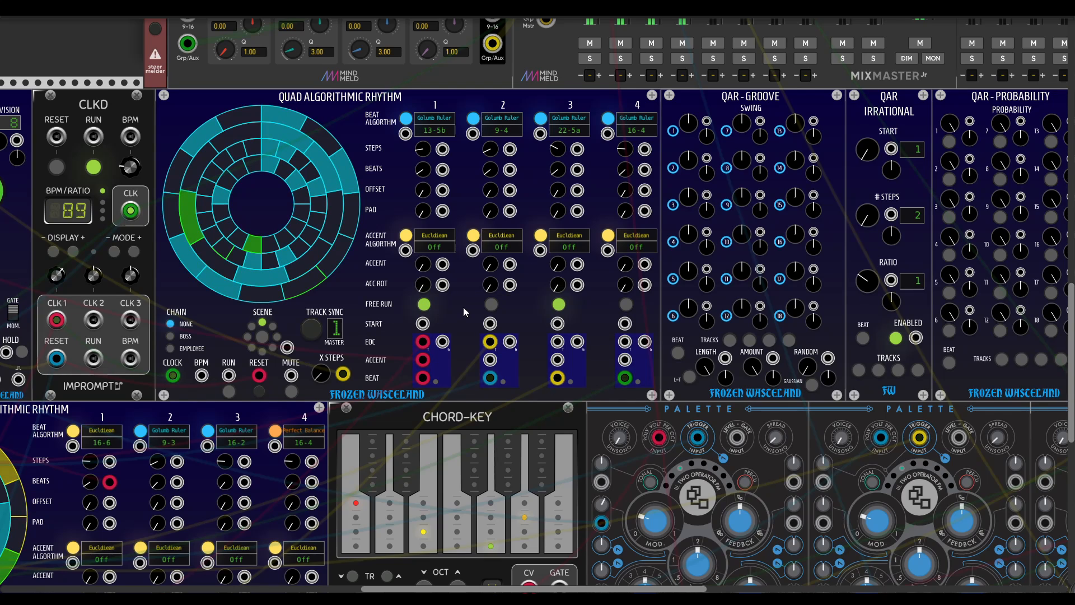
{"action": "left_click_drag", "start_coordinate": [435, 296], "coordinate": [475, 285]}
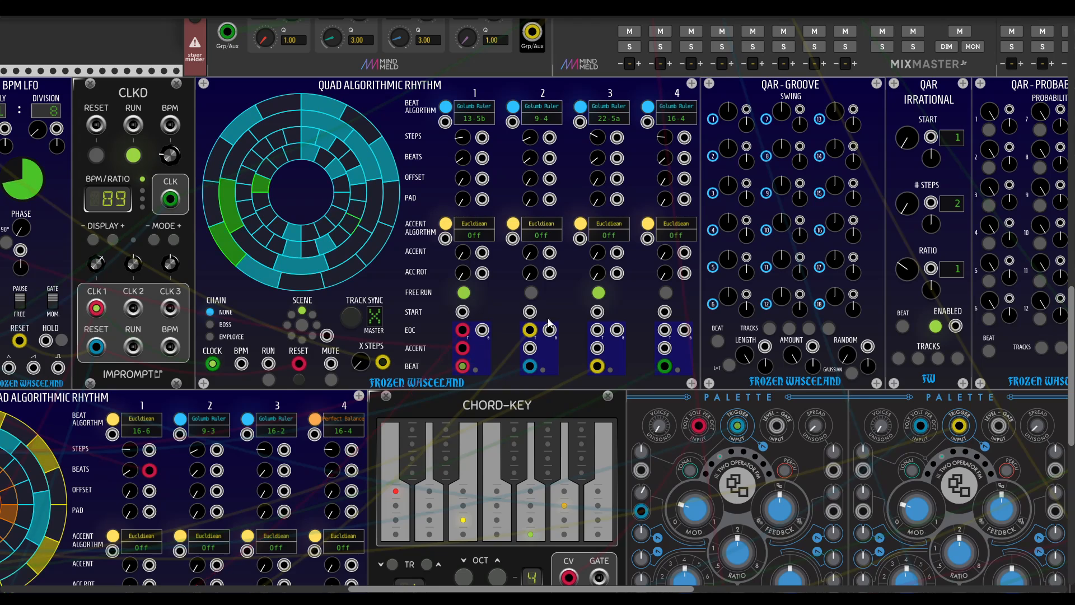
Step: Switch Free Run off on tracks 3 and 1 and re-enable it on both tracks
{"action": "left_click", "coordinate": [596, 295]}
{"action": "left_click", "coordinate": [466, 296]}
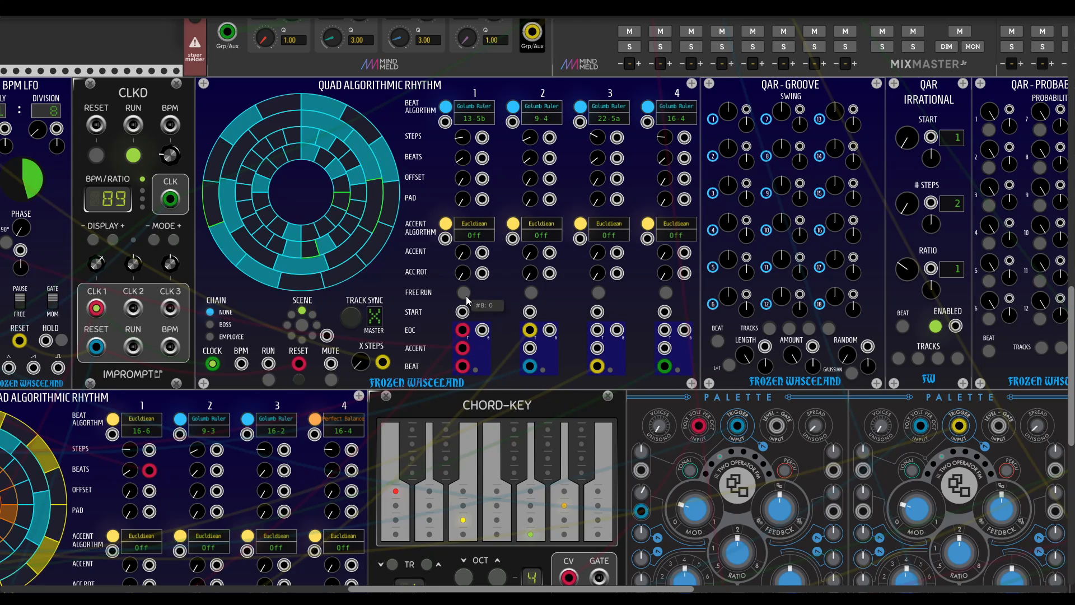
{"action": "left_click", "coordinate": [463, 293]}
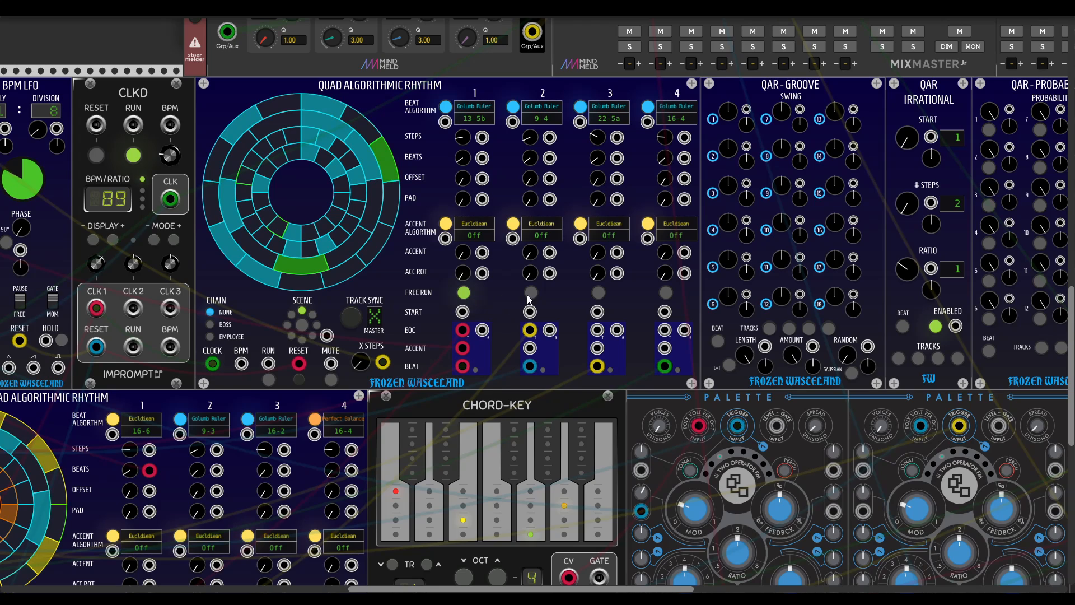
{"action": "left_click", "coordinate": [598, 292]}
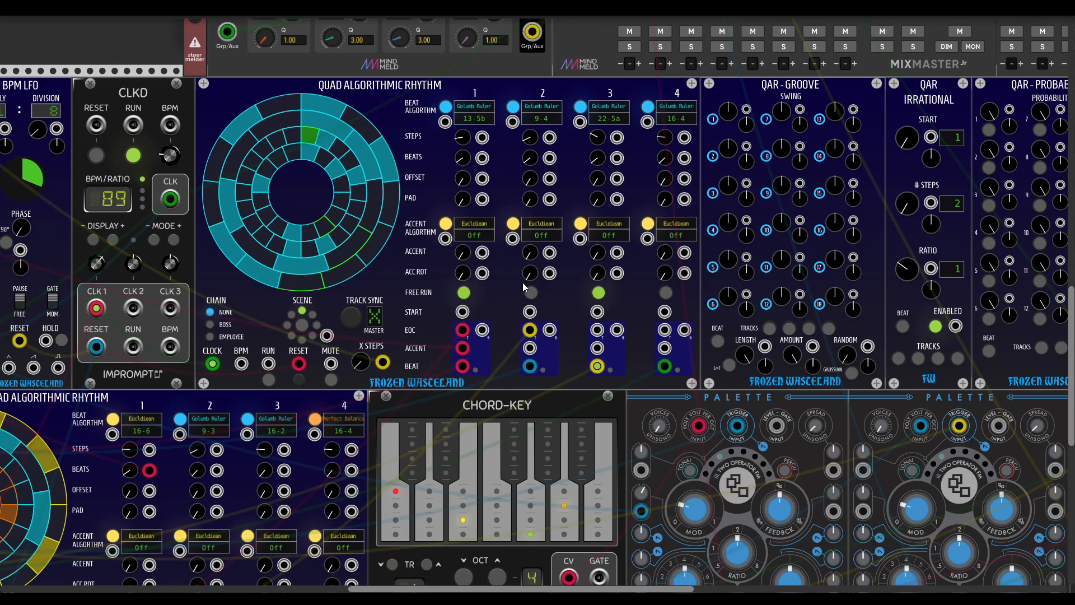
Step: Replace the upper Quad Algorithmic Rhythm's clock cable with BPM and Run connections from the CLKD outputs
{"action": "scroll", "coordinate": [522, 282], "scroll_direction": "up", "scroll_amount": 3}
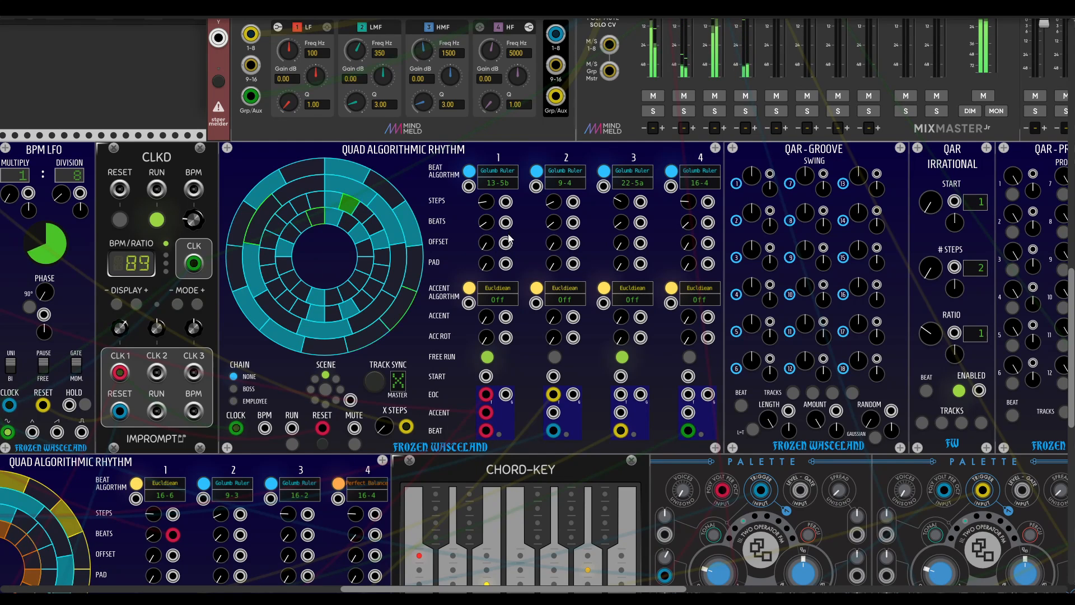
{"action": "scroll", "coordinate": [523, 251], "scroll_direction": "left", "scroll_amount": 5}
{"action": "scroll", "coordinate": [523, 251], "scroll_direction": "down", "scroll_amount": 3}
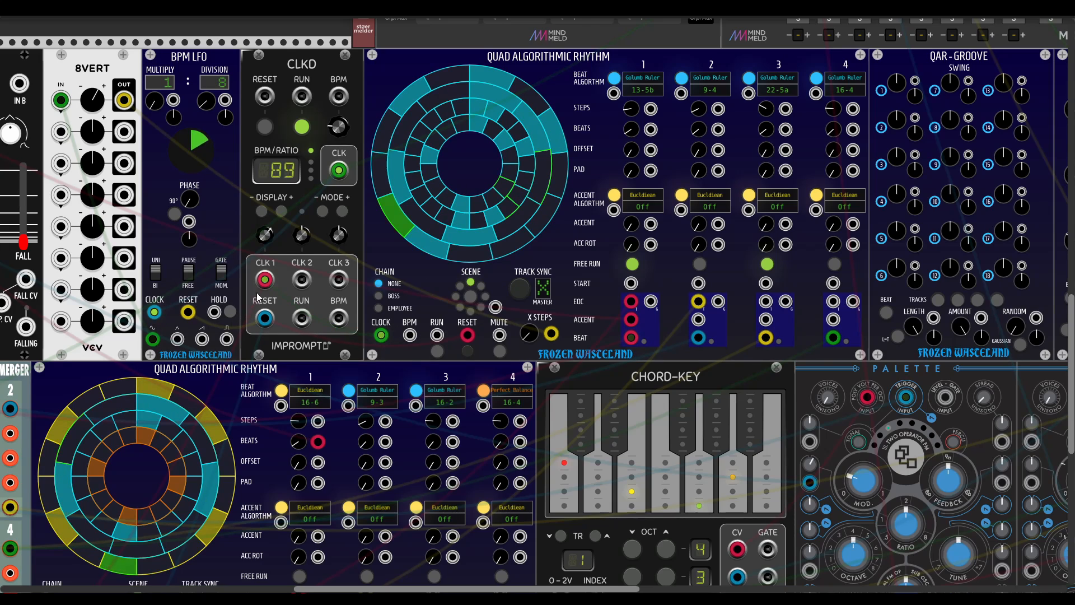
{"action": "left_click_drag", "start_coordinate": [382, 335], "coordinate": [410, 336]}
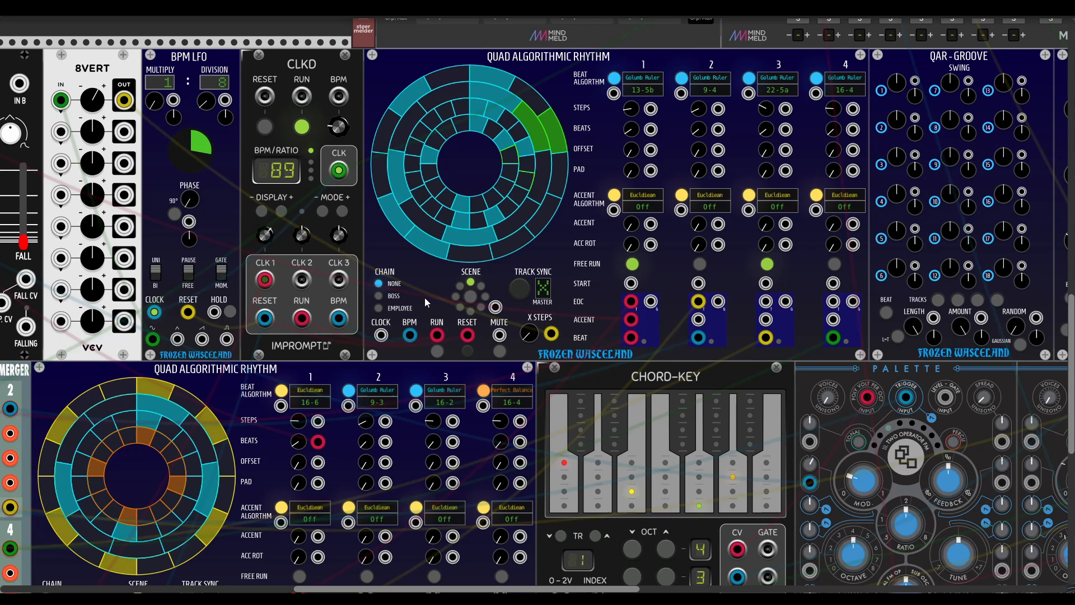
Step: Restart CLKD with the upper Quad Algorithmic Rhythm running and set the tempo to 129 BPM
{"action": "left_click", "coordinate": [438, 351]}
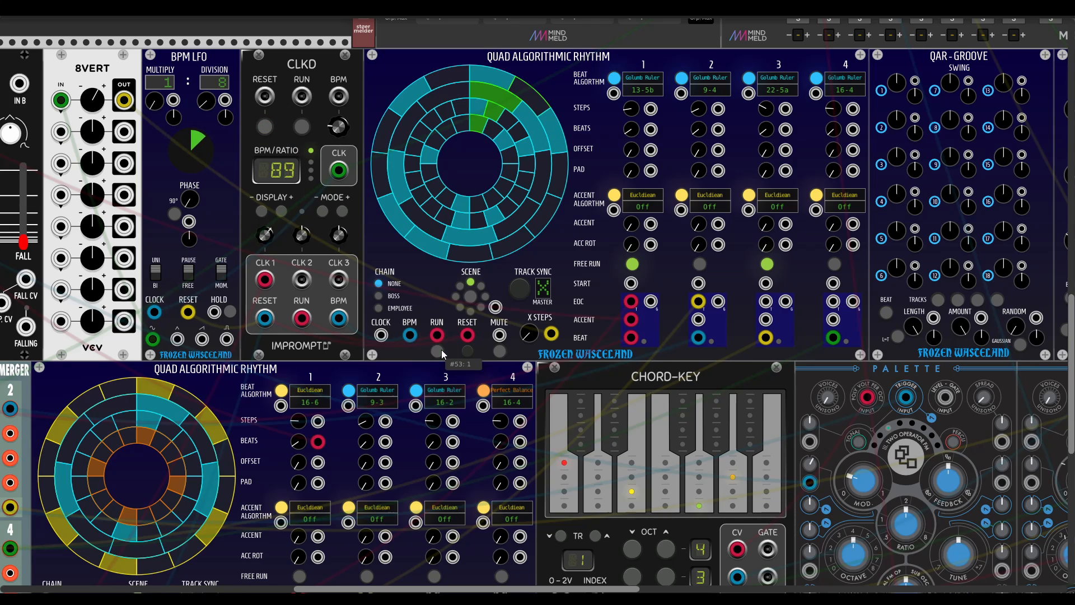
{"action": "left_click", "coordinate": [308, 129]}
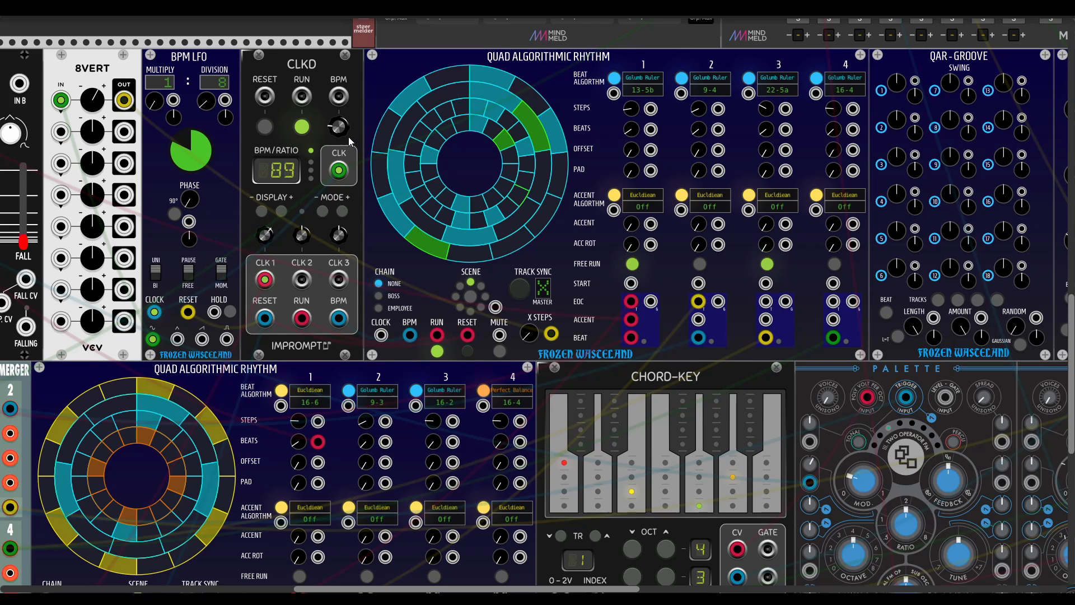
{"action": "left_click_drag", "start_coordinate": [339, 128], "coordinate": [339, 107]}
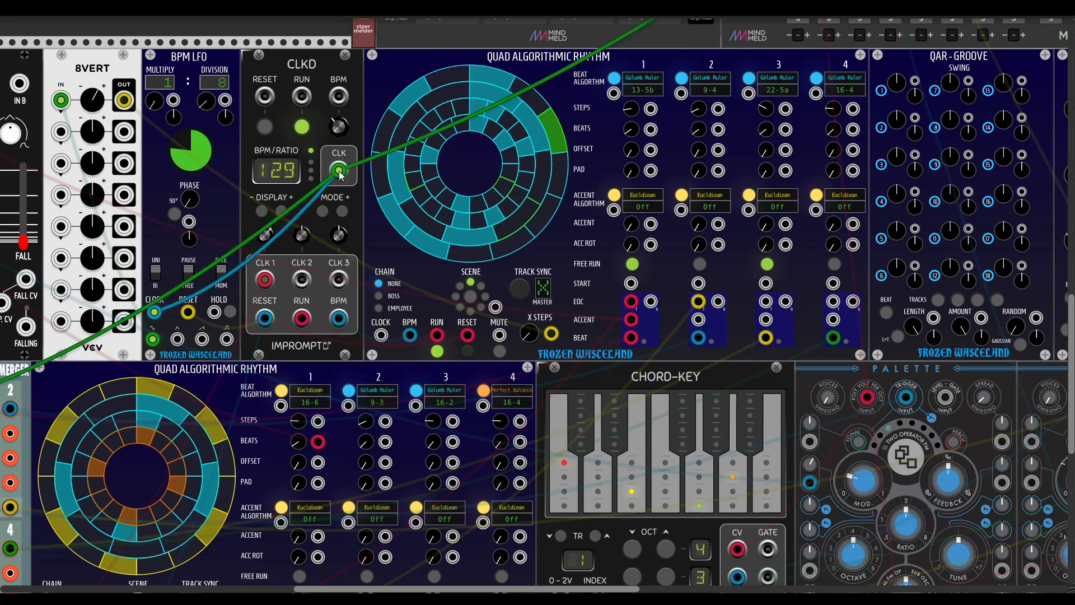
Step: Set tracks 1 to 4 of the upper Quad Algorithmic Rhythm to 8, 7, 12 and 9 steps and save them in scene 1
{"action": "scroll", "coordinate": [280, 207], "scroll_direction": "up", "scroll_amount": 1}
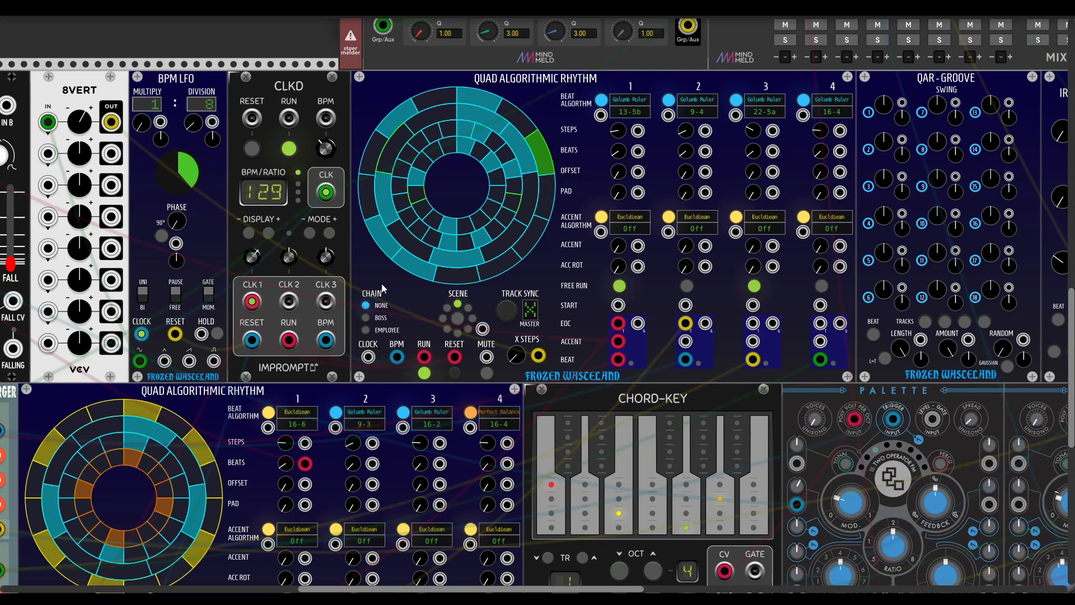
{"action": "left_click_drag", "start_coordinate": [615, 135], "coordinate": [615, 160]}
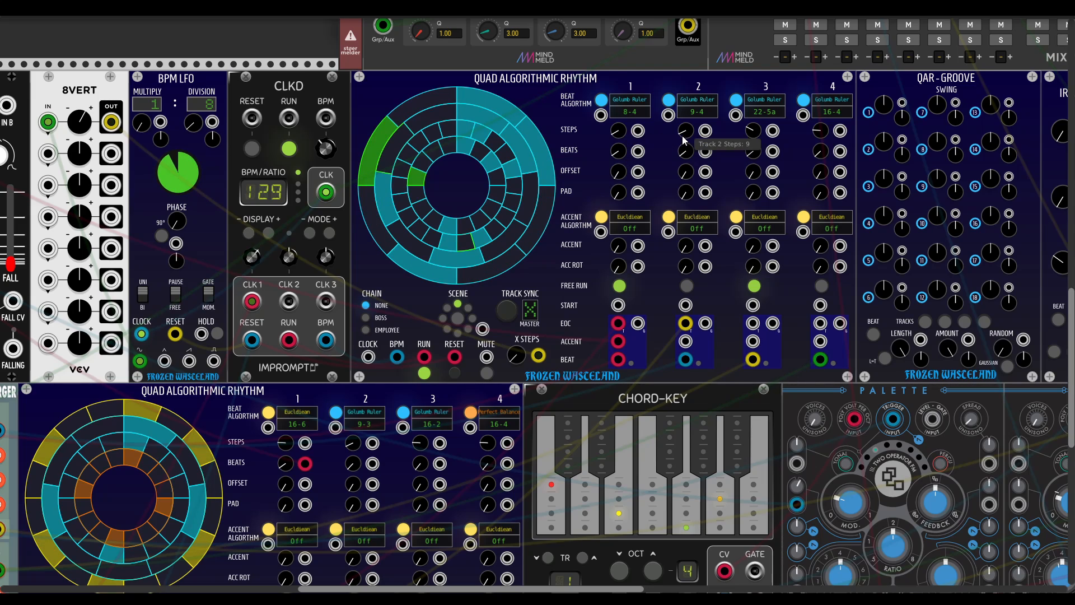
{"action": "left_click_drag", "start_coordinate": [682, 136], "coordinate": [683, 147]}
{"action": "left_click_drag", "start_coordinate": [751, 135], "coordinate": [751, 178]}
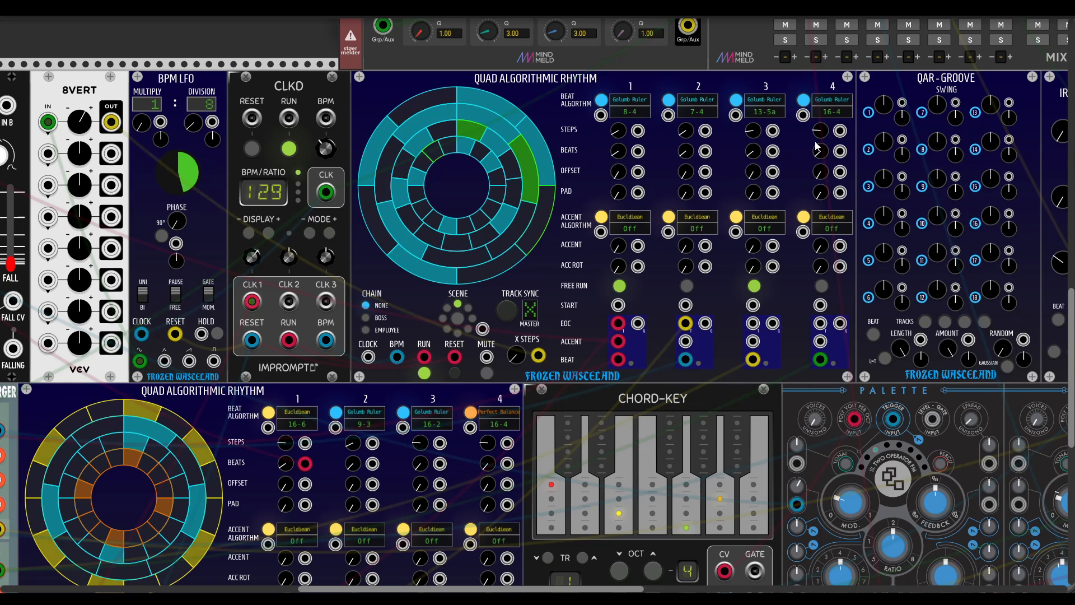
{"action": "left_click_drag", "start_coordinate": [819, 135], "coordinate": [819, 163]}
{"action": "left_click_drag", "start_coordinate": [753, 134], "coordinate": [754, 140]}
{"action": "left_click_drag", "start_coordinate": [818, 134], "coordinate": [818, 142]}
{"action": "left_click_drag", "start_coordinate": [596, 286], "coordinate": [638, 246]}
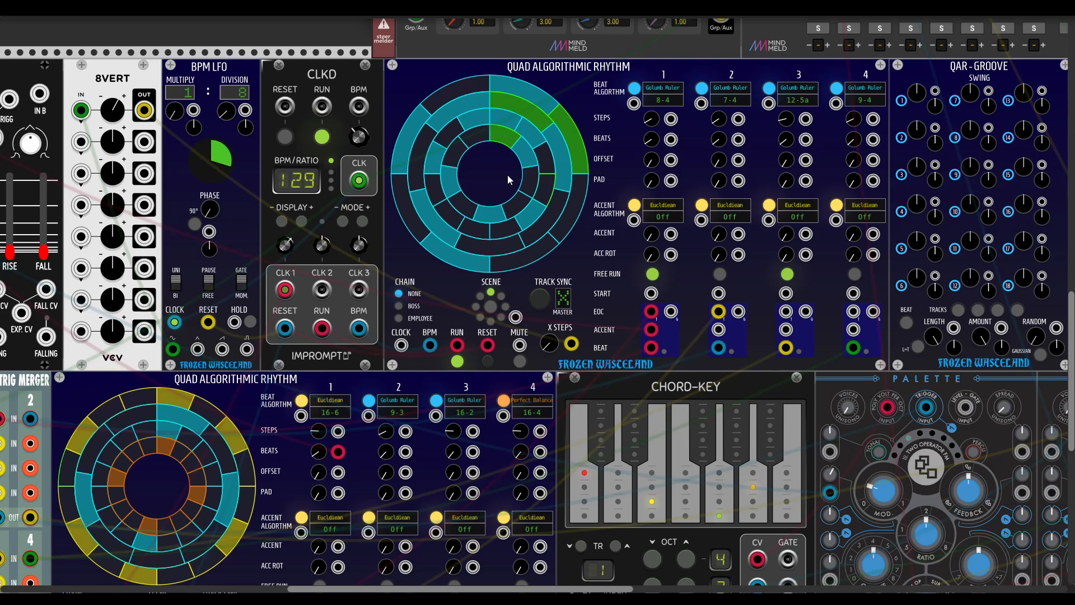
{"action": "left_click", "coordinate": [492, 307]}
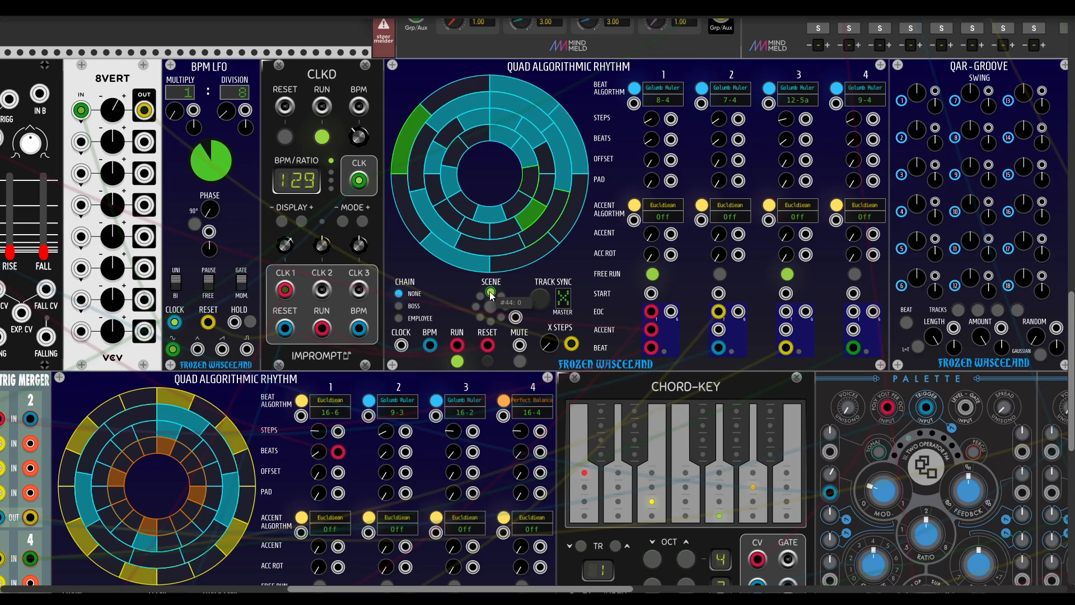
Step: Set the beat algorithms of tracks 1 to 4 to Manual, Fibonacci, Boolean and Perfect Balance
{"action": "left_click", "coordinate": [634, 88]}
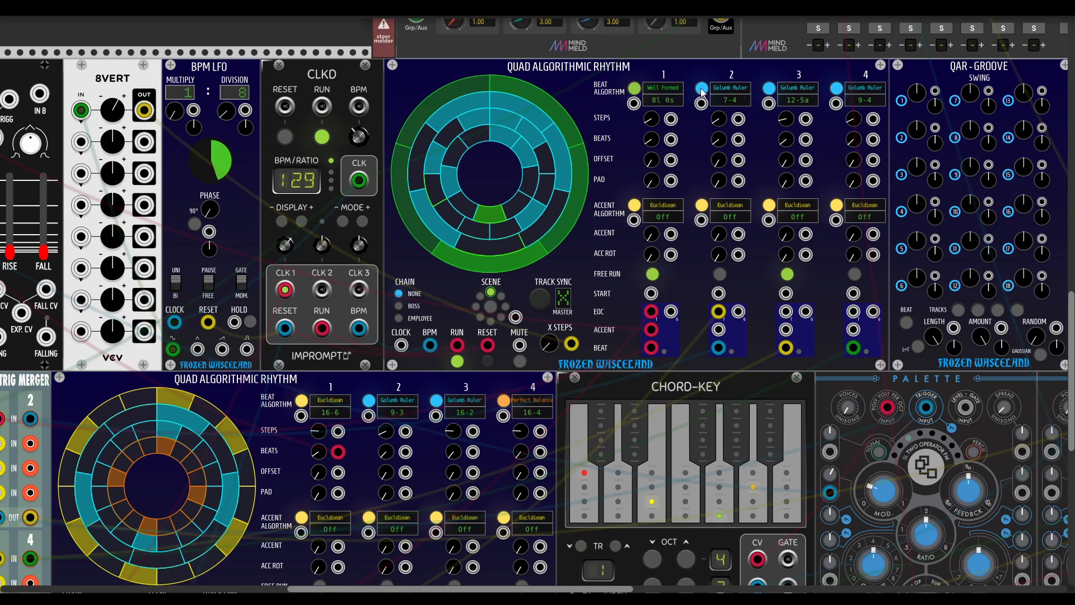
{"action": "left_click", "coordinate": [701, 88]}
{"action": "left_click", "coordinate": [635, 88]}
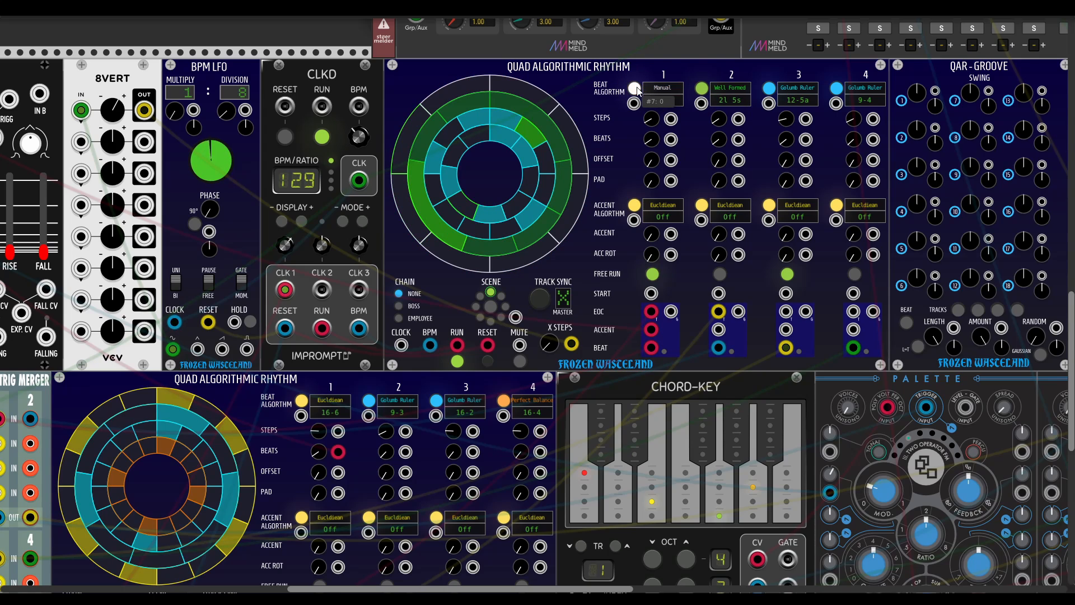
{"action": "left_click", "coordinate": [702, 88]}
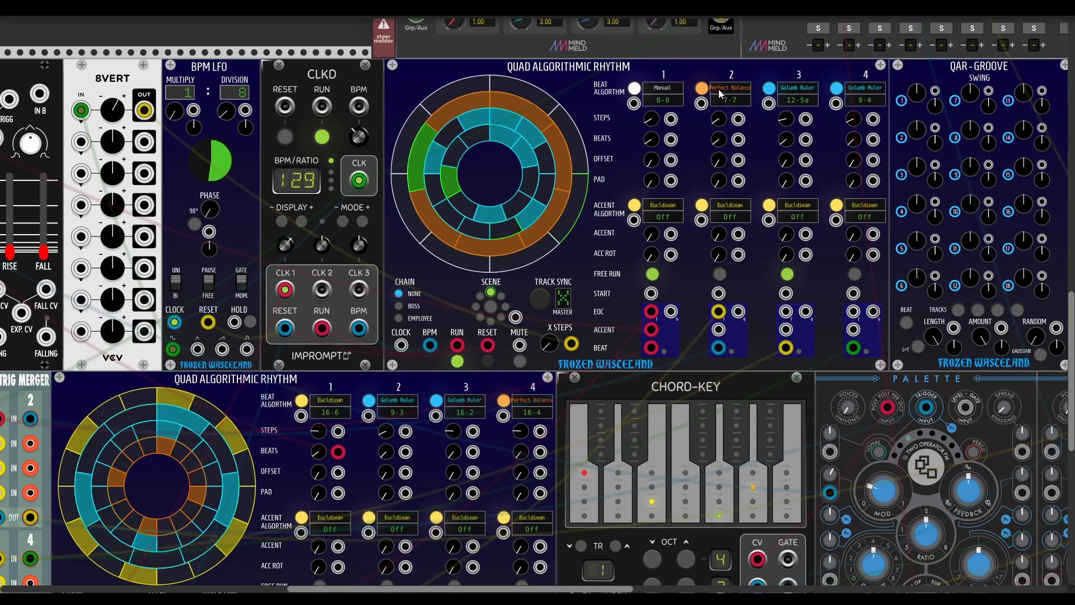
{"action": "left_click", "coordinate": [718, 89]}
{"action": "left_click", "coordinate": [776, 89]}
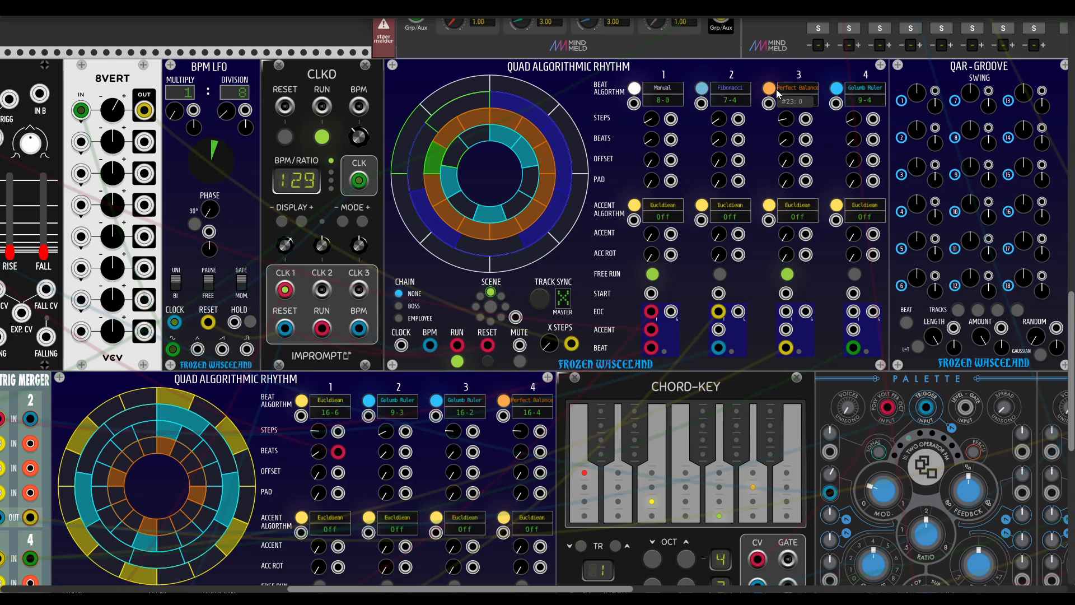
{"action": "left_click", "coordinate": [776, 89]}
{"action": "left_click", "coordinate": [768, 89]}
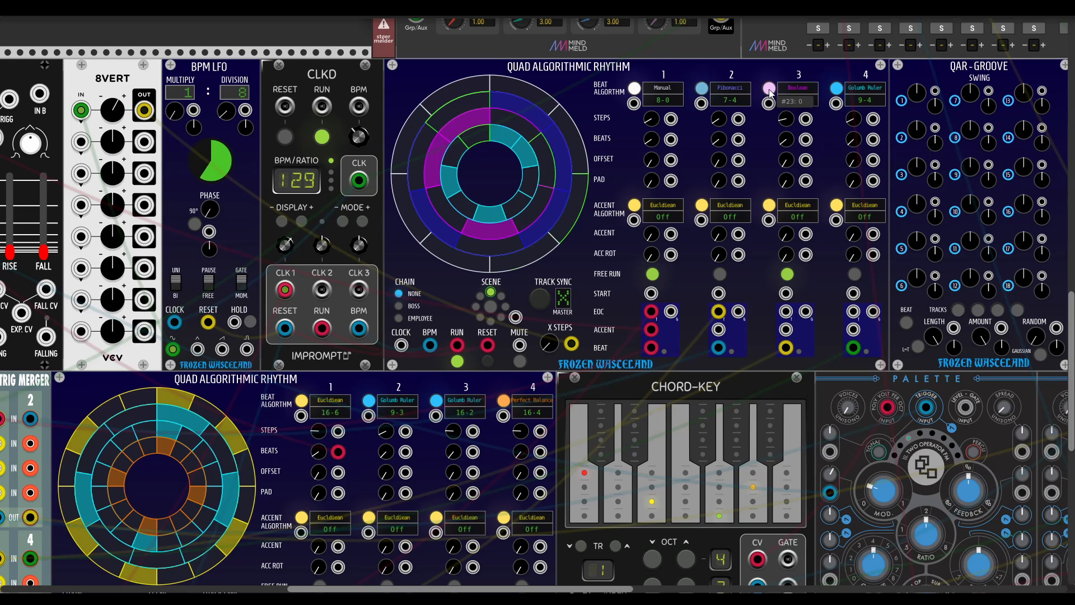
{"action": "left_click", "coordinate": [837, 89]}
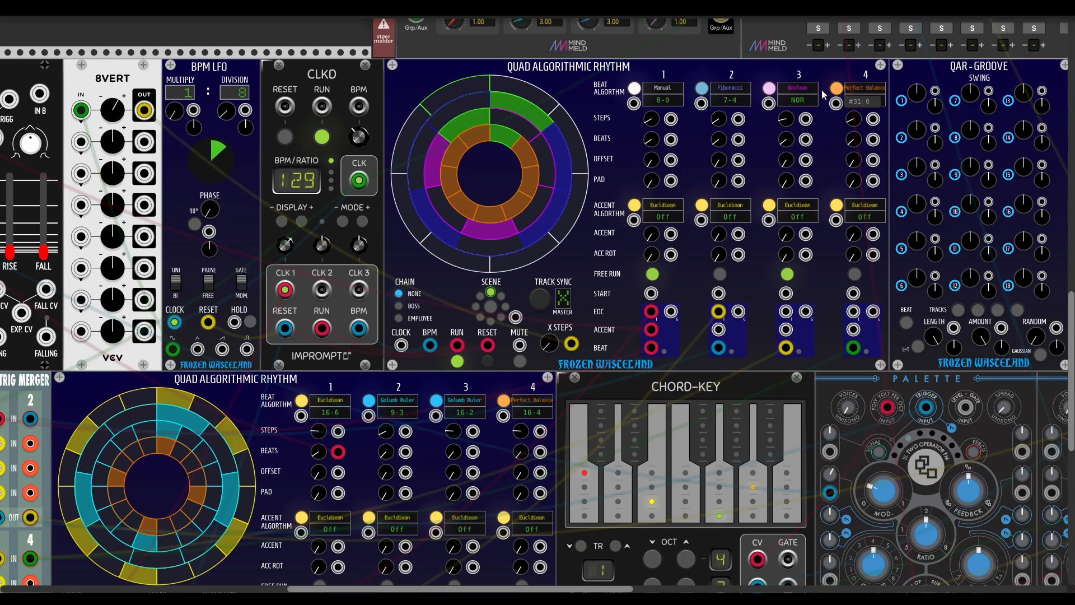
Step: Save the current algorithm setup in scene 2 and recall that scene
{"action": "left_click", "coordinate": [491, 305]}
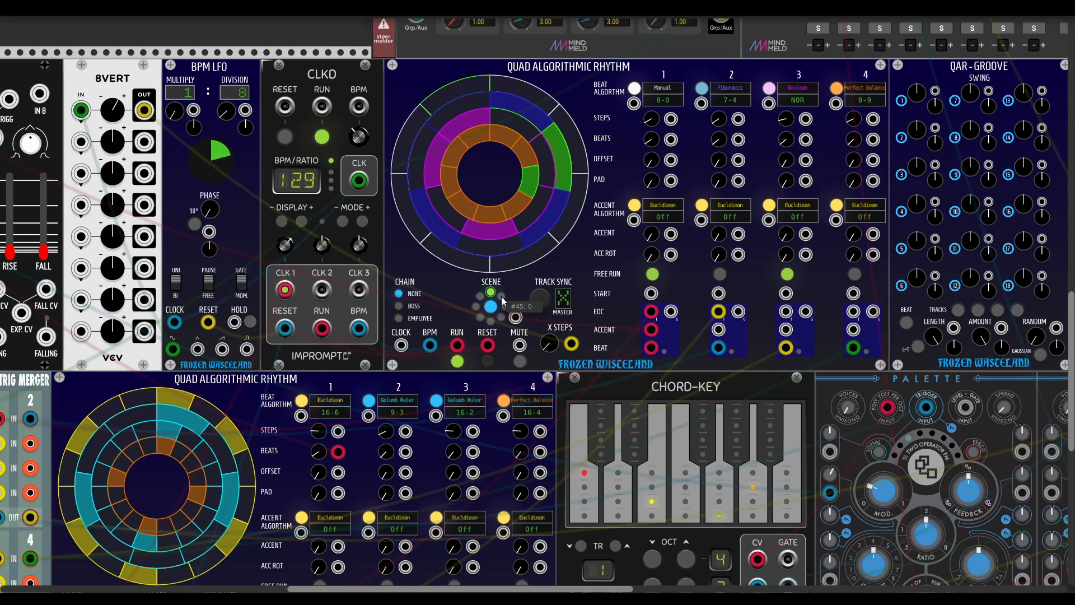
{"action": "left_click", "coordinate": [498, 296]}
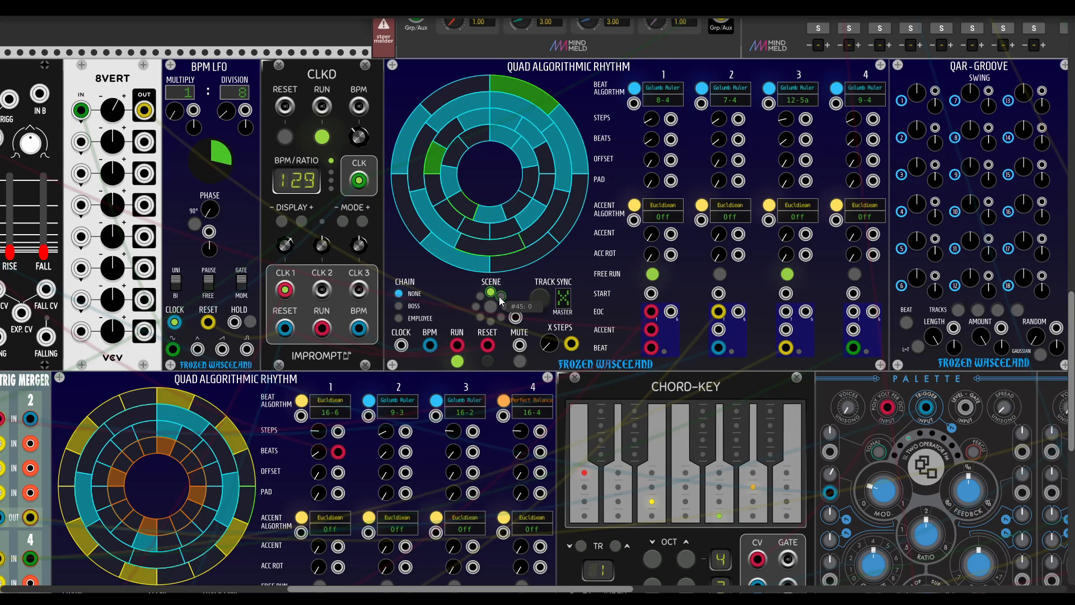
{"action": "left_click", "coordinate": [501, 296]}
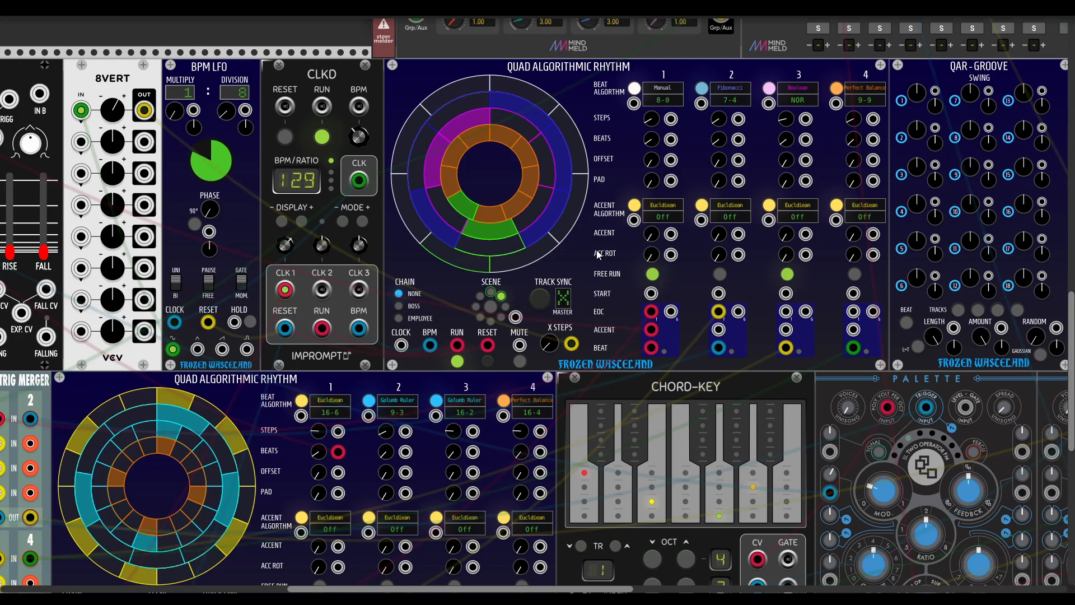
Step: Connect 8VERT's first output to the upper Quad Algorithmic Rhythm's scene input and select scene 1
{"action": "scroll", "coordinate": [425, 331], "scroll_direction": "right", "scroll_amount": 6}
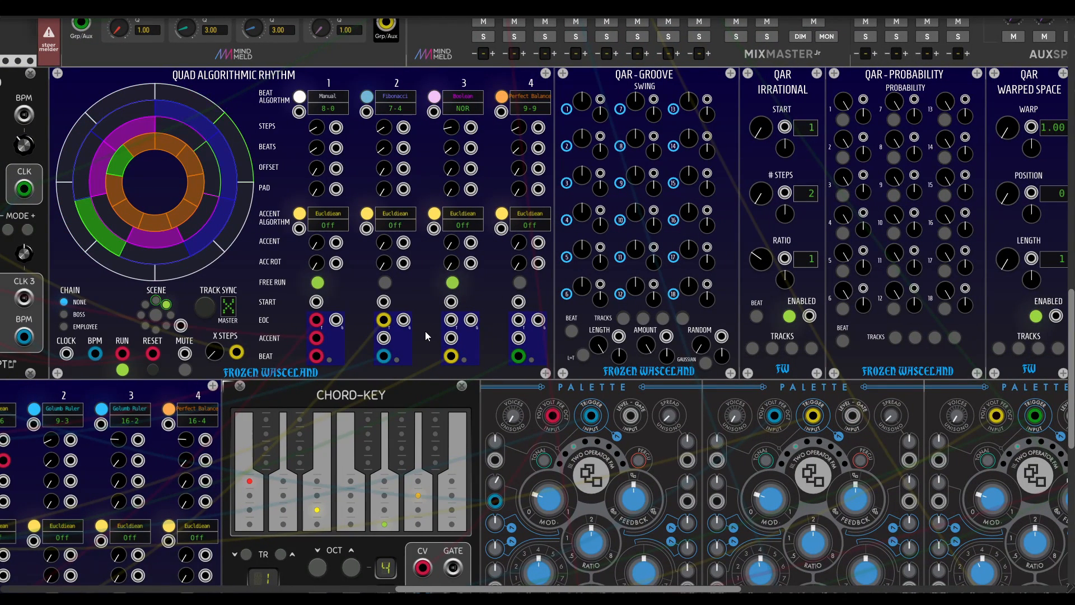
{"action": "left_click_drag", "start_coordinate": [471, 295], "coordinate": [494, 307]}
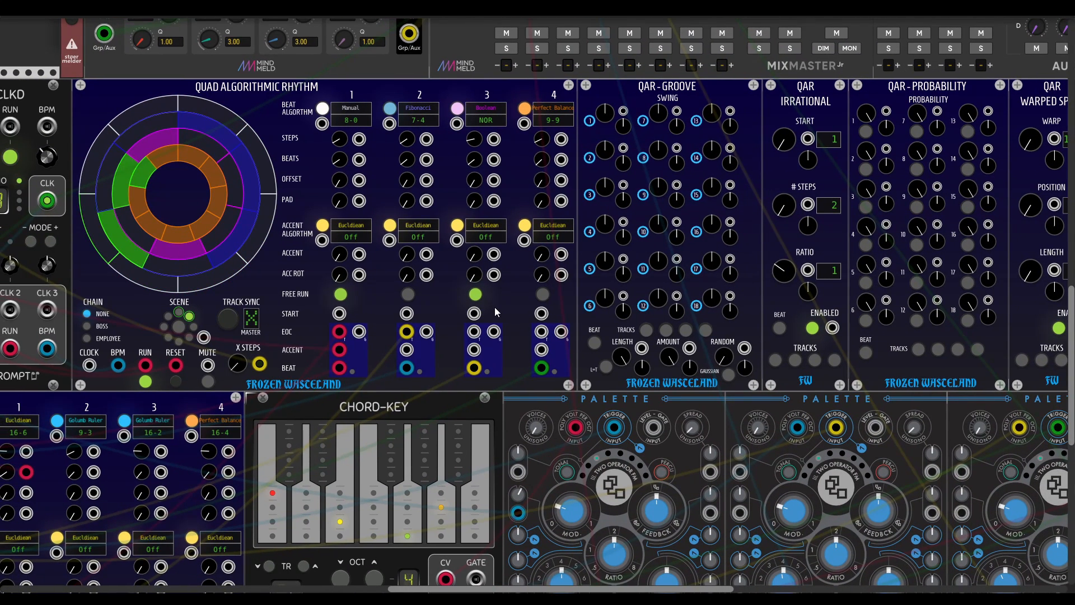
{"action": "mouse_move", "coordinate": [881, 258]}
{"action": "left_mouse_down"}
{"action": "mouse_move", "coordinate": [856, 238]}
{"action": "mouse_move", "coordinate": [876, 276]}
{"action": "left_mouse_up"}
{"action": "left_click_drag", "start_coordinate": [473, 284], "coordinate": [549, 295]}
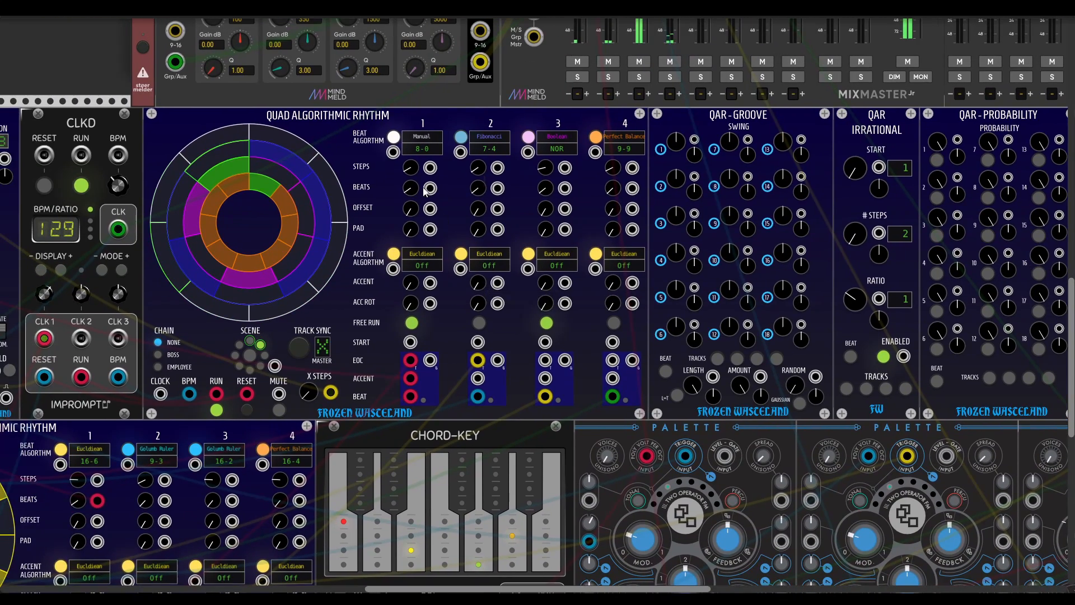
{"action": "left_click_drag", "start_coordinate": [969, 220], "coordinate": [751, 239]}
{"action": "left_click_drag", "start_coordinate": [277, 290], "coordinate": [591, 305]}
{"action": "left_click_drag", "start_coordinate": [223, 423], "coordinate": [407, 356]}
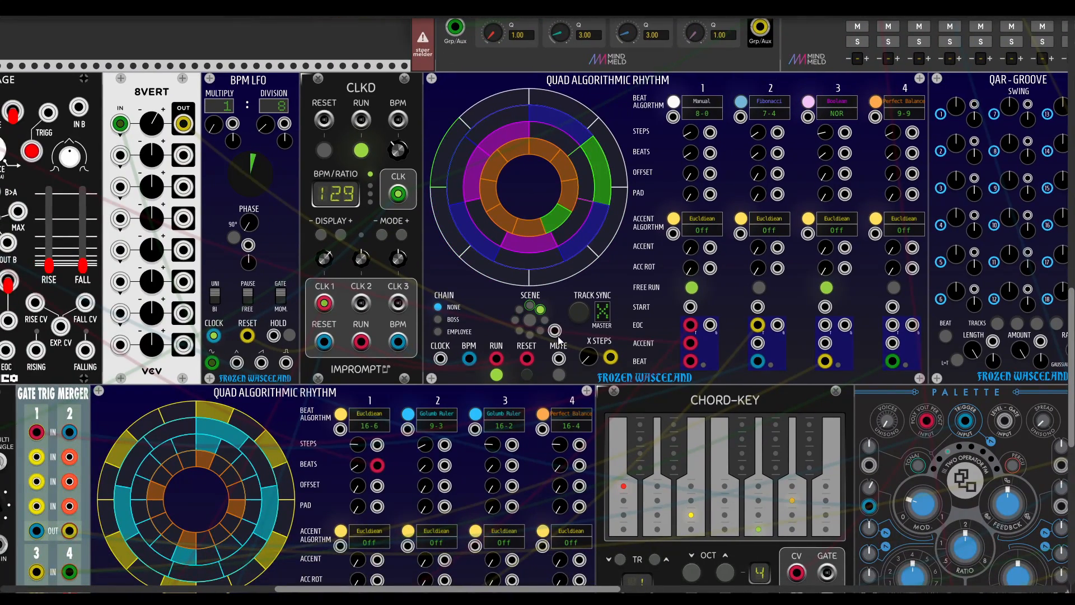
{"action": "left_click_drag", "start_coordinate": [279, 300], "coordinate": [577, 314]}
{"action": "left_click_drag", "start_coordinate": [805, 358], "coordinate": [710, 330]}
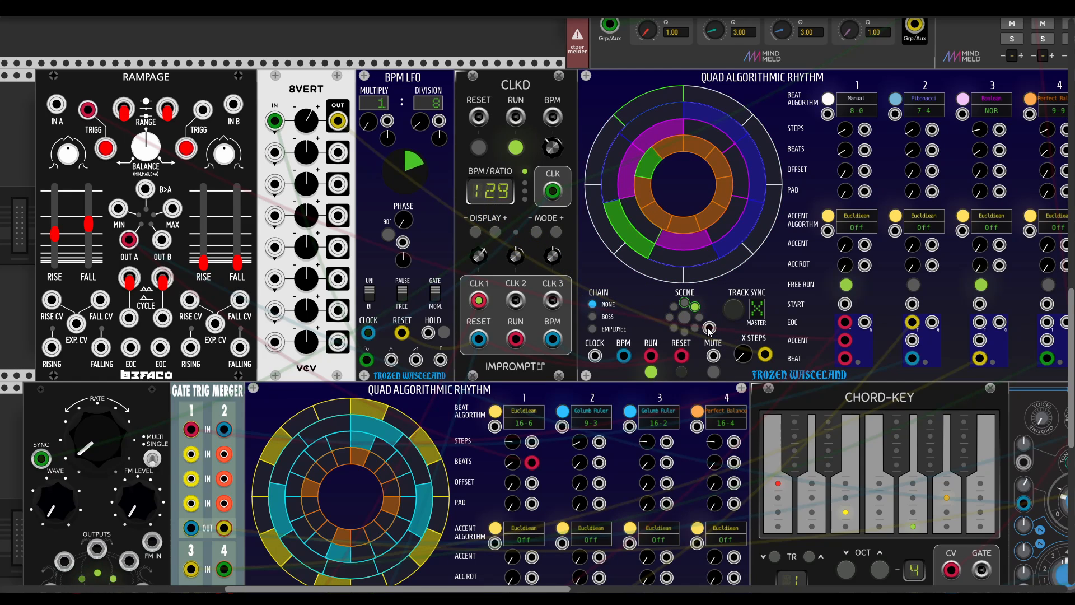
{"action": "left_click_drag", "start_coordinate": [709, 331], "coordinate": [338, 120]}
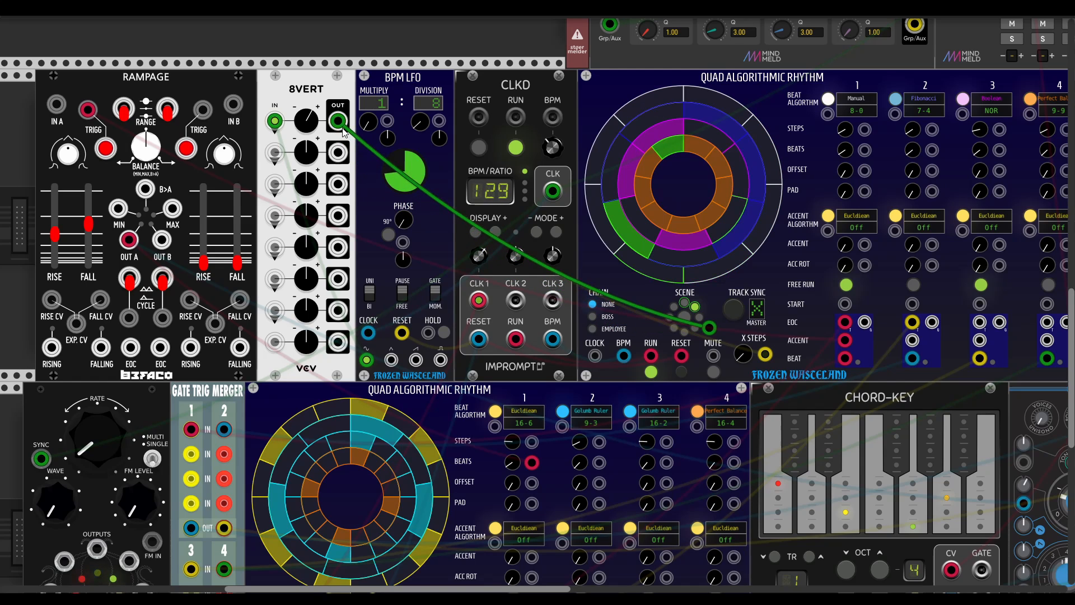
{"action": "left_click", "coordinate": [685, 303]}
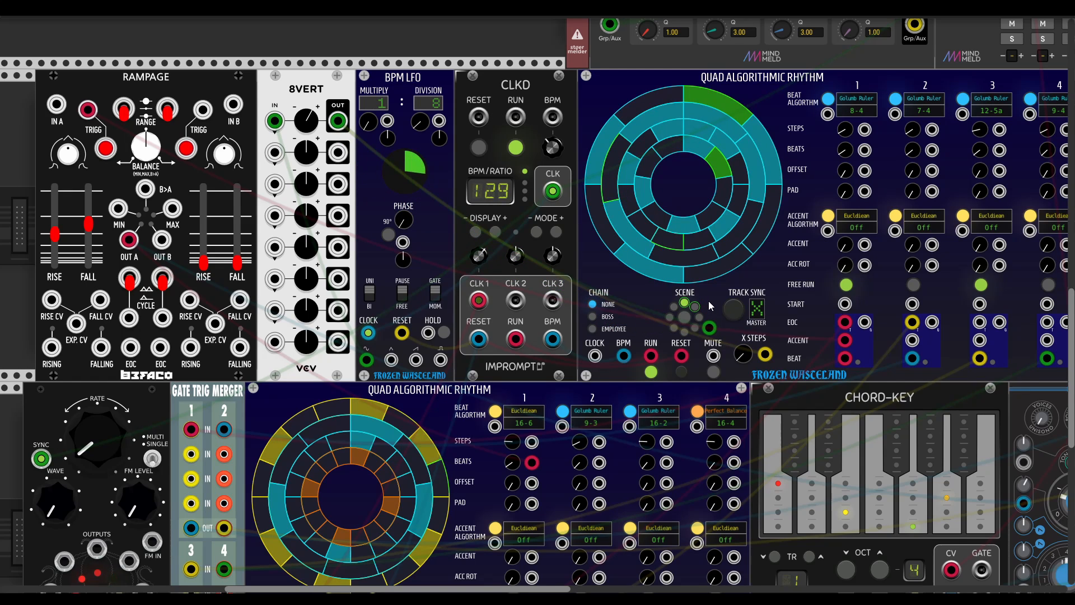
Step: Select scene 2 on the upper Quad Algorithmic Rhythm and trim 8VERT's channel 1 gain to about 21% for the scene CV
{"action": "left_click", "coordinate": [695, 306]}
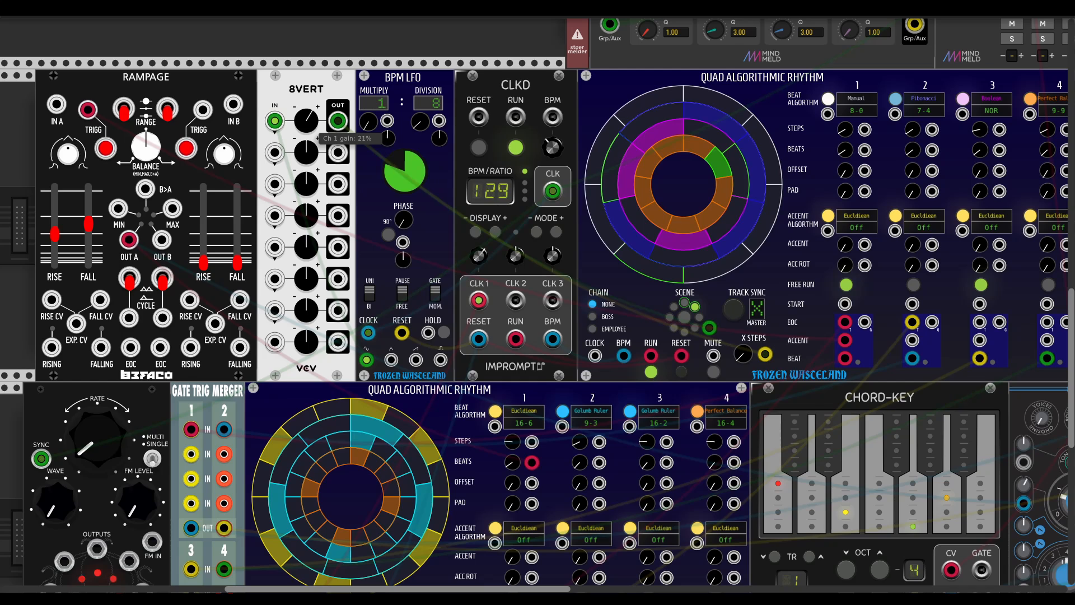
{"action": "left_click_drag", "start_coordinate": [316, 125], "coordinate": [315, 125]}
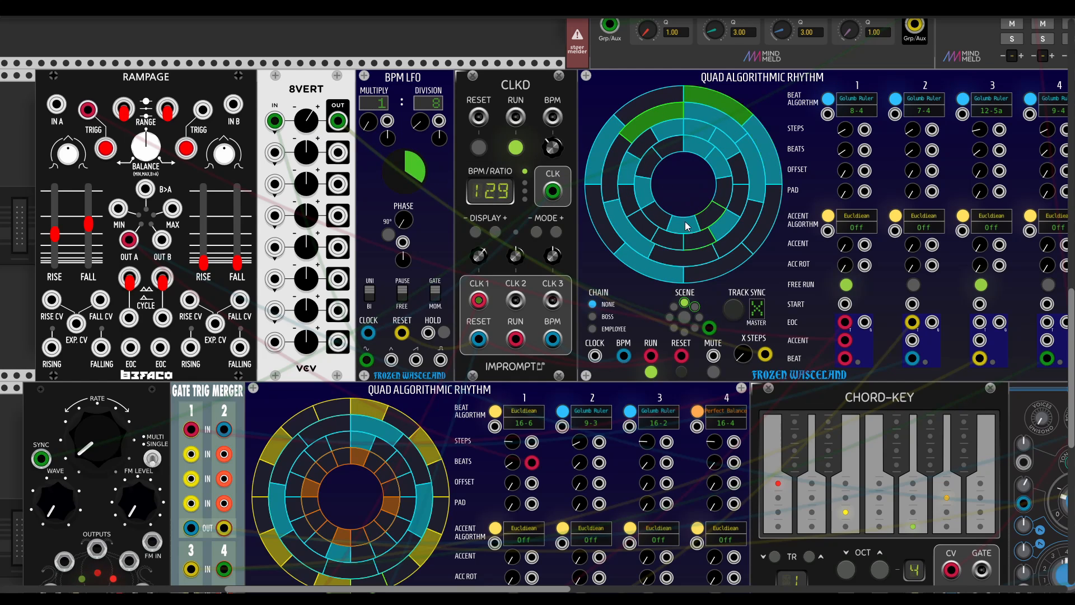
Step: Toggle the upper Quad Algorithmic Rhythm's mute, and drive its mute input from CLKD's CLK 2 output at a /2 ratio
{"action": "scroll", "coordinate": [713, 282], "scroll_direction": "right", "scroll_amount": 12}
{"action": "scroll", "coordinate": [503, 322], "scroll_direction": "left", "scroll_amount": 3}
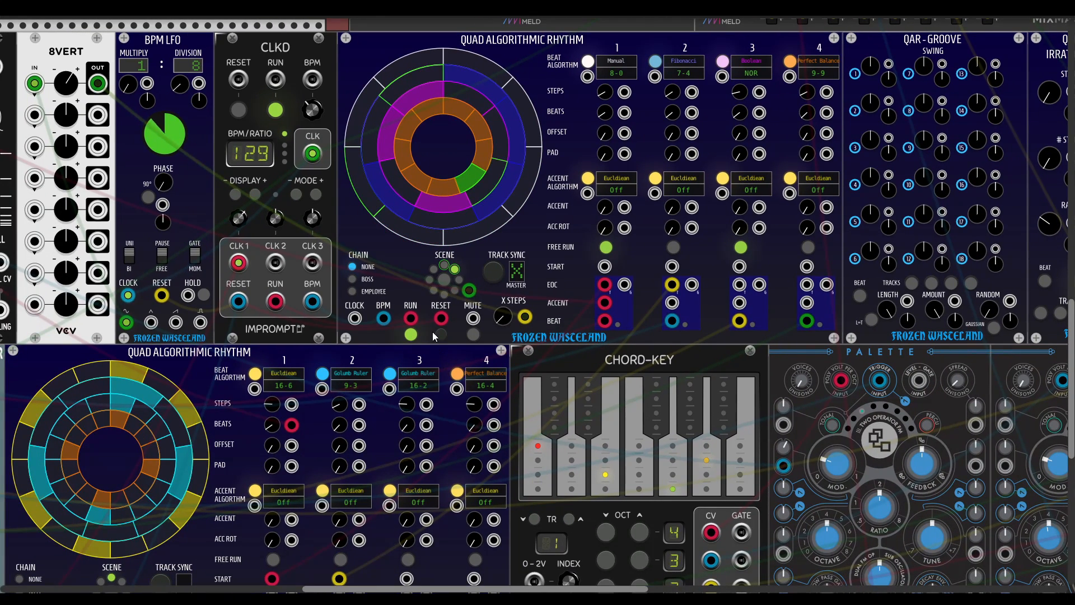
{"action": "scroll", "coordinate": [483, 321], "scroll_direction": "left", "scroll_amount": 1}
{"action": "scroll", "coordinate": [484, 321], "scroll_direction": "up", "scroll_amount": 1}
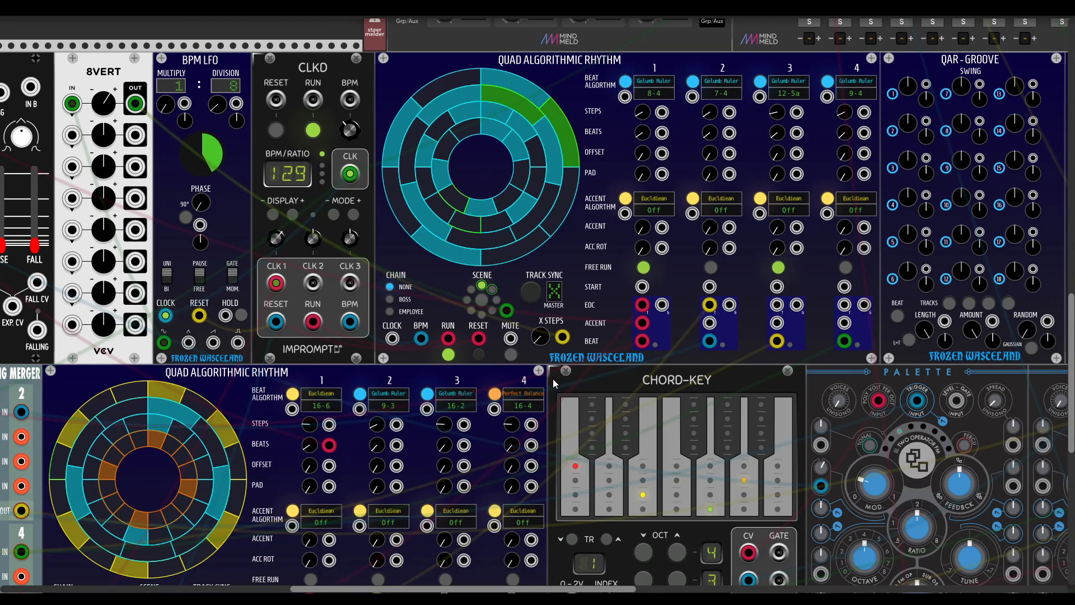
{"action": "left_click", "coordinate": [511, 354]}
{"action": "left_click", "coordinate": [513, 357]}
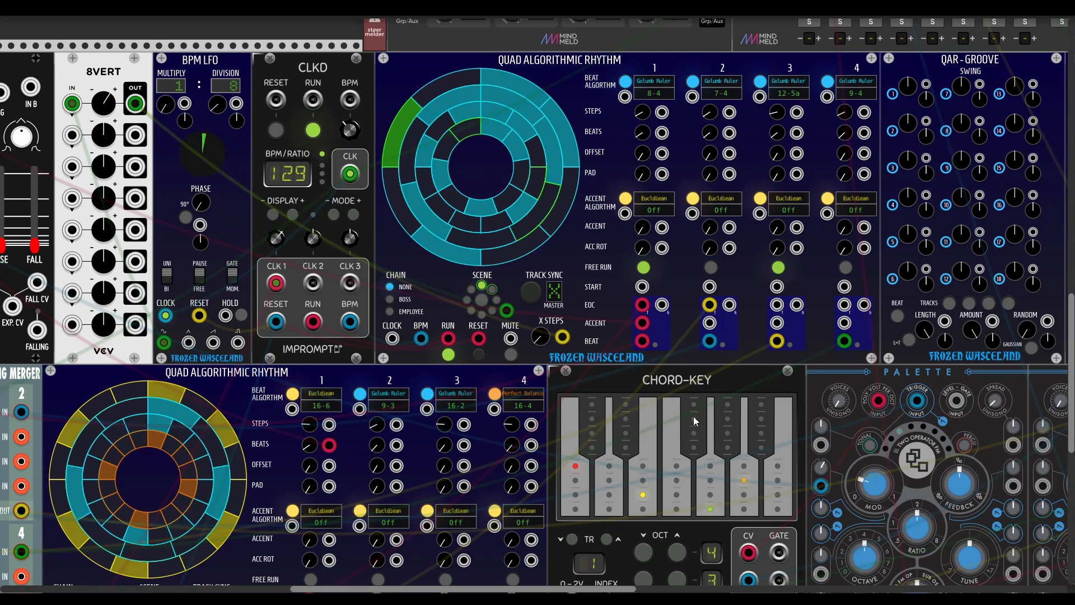
{"action": "left_click", "coordinate": [513, 353]}
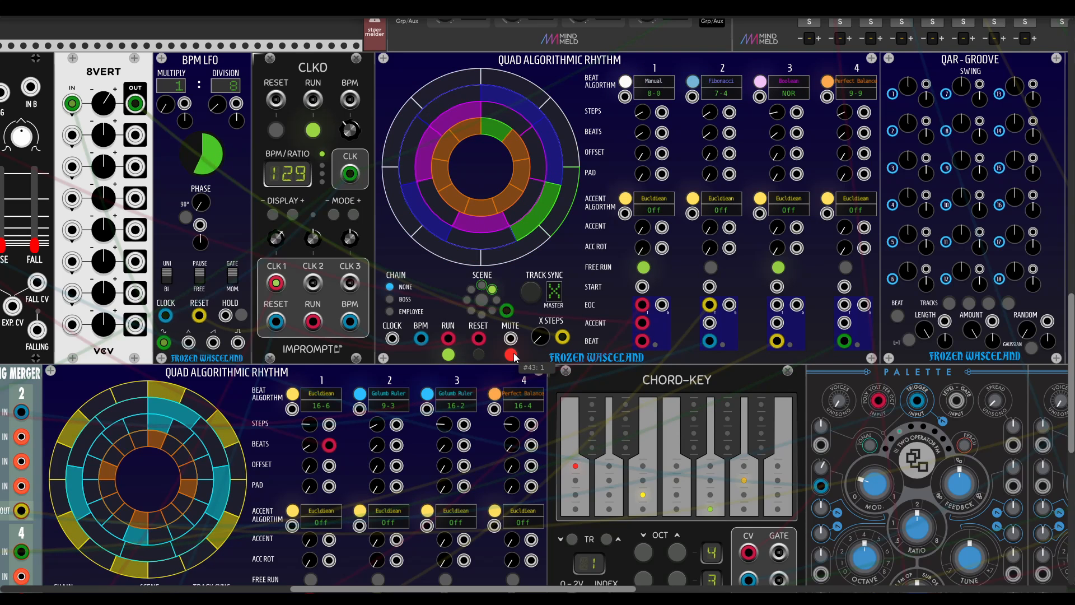
{"action": "left_click", "coordinate": [513, 353]}
{"action": "left_click_drag", "start_coordinate": [491, 320], "coordinate": [411, 313]}
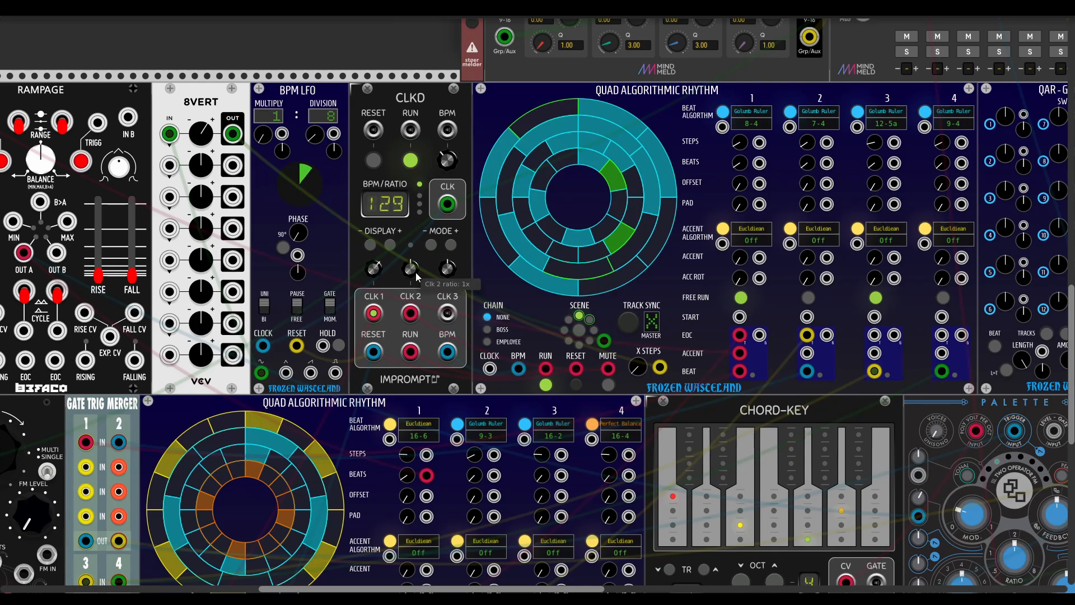
{"action": "left_click_drag", "start_coordinate": [415, 273], "coordinate": [415, 272]}
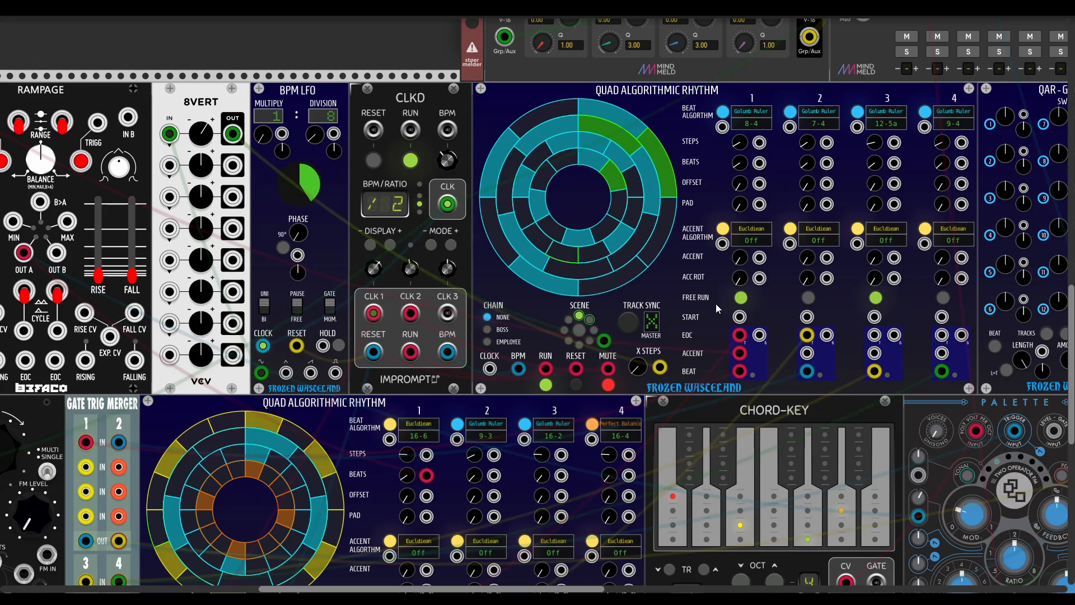
Step: Reset all four tracks of the upper Quad Algorithmic Rhythm to Euclidean 16-2, with the mute cable removed and free run off
{"action": "left_click_drag", "start_coordinate": [798, 391], "coordinate": [483, 347]}
{"action": "scroll", "coordinate": [483, 347], "scroll_direction": "up", "scroll_amount": 4}
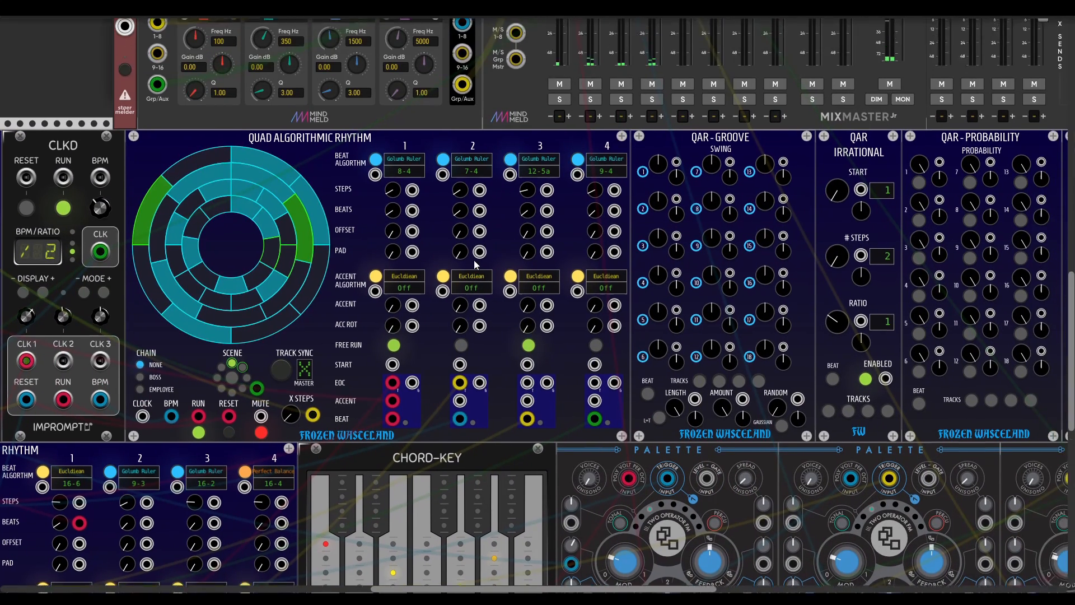
{"action": "left_click_drag", "start_coordinate": [474, 261], "coordinate": [476, 275]}
{"action": "left_click_drag", "start_coordinate": [558, 291], "coordinate": [516, 314]}
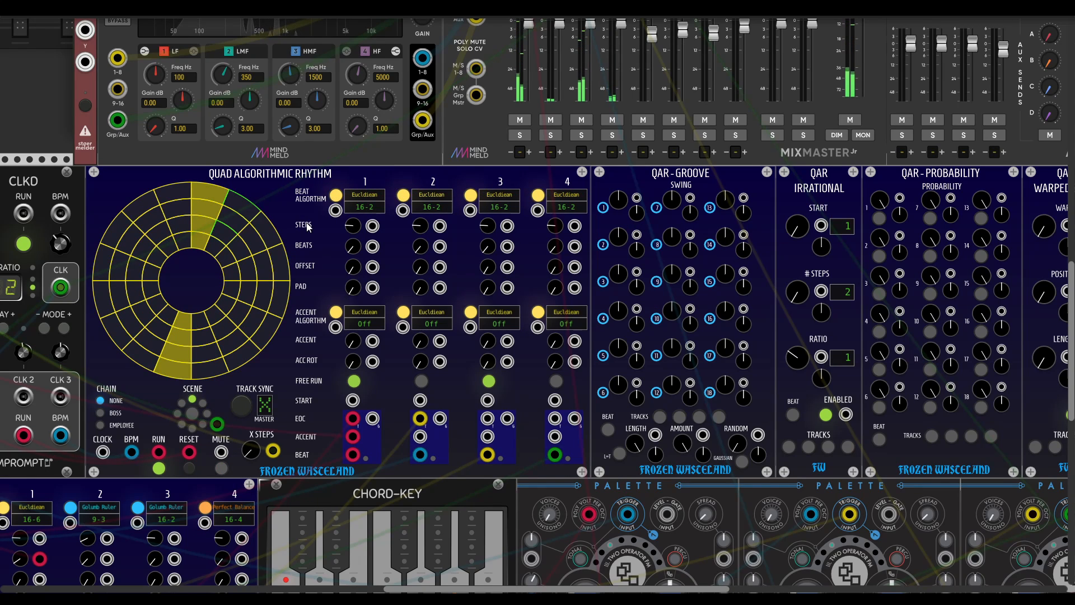
{"action": "left_click_drag", "start_coordinate": [150, 266], "coordinate": [241, 282]}
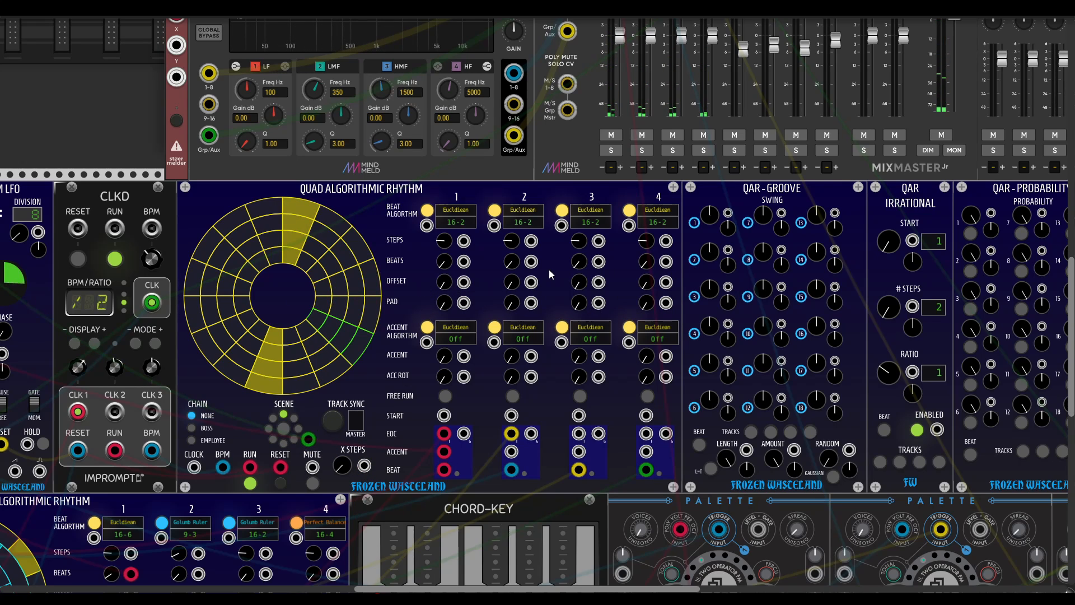
{"action": "left_click_drag", "start_coordinate": [589, 262], "coordinate": [547, 271]}
{"action": "left_click_drag", "start_coordinate": [418, 287], "coordinate": [509, 287]}
{"action": "left_click_drag", "start_coordinate": [899, 244], "coordinate": [659, 251]}
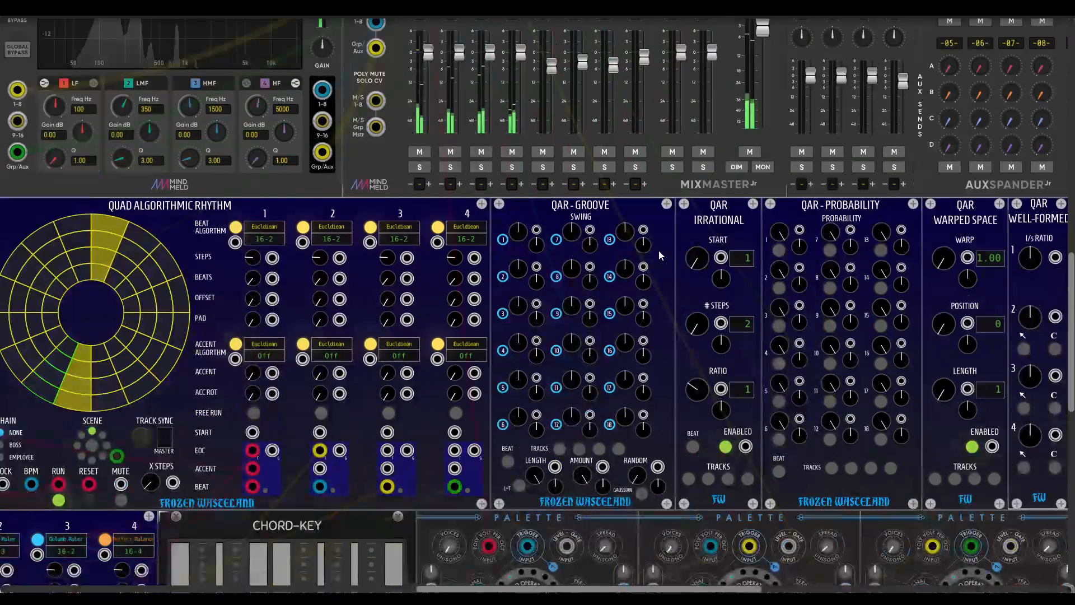
{"action": "left_click_drag", "start_coordinate": [553, 217], "coordinate": [601, 225]}
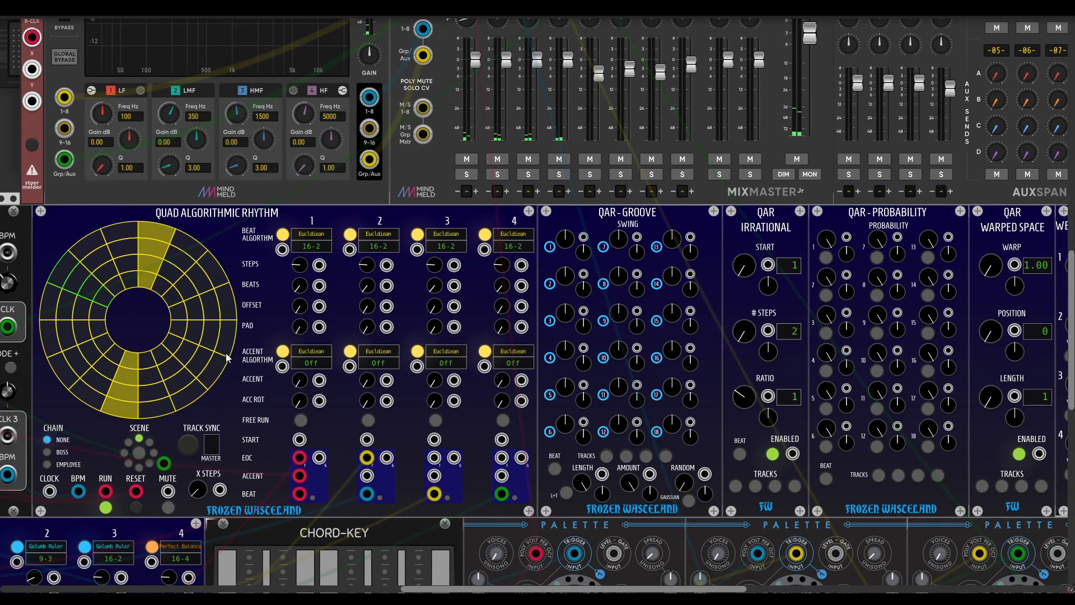
Step: Set the beats of tracks 1 to 4 on the upper Quad Algorithmic Rhythm to 7, 10, 10 and 5
{"action": "left_click_drag", "start_coordinate": [298, 288], "coordinate": [298, 224]}
{"action": "left_click_drag", "start_coordinate": [367, 288], "coordinate": [366, 196]}
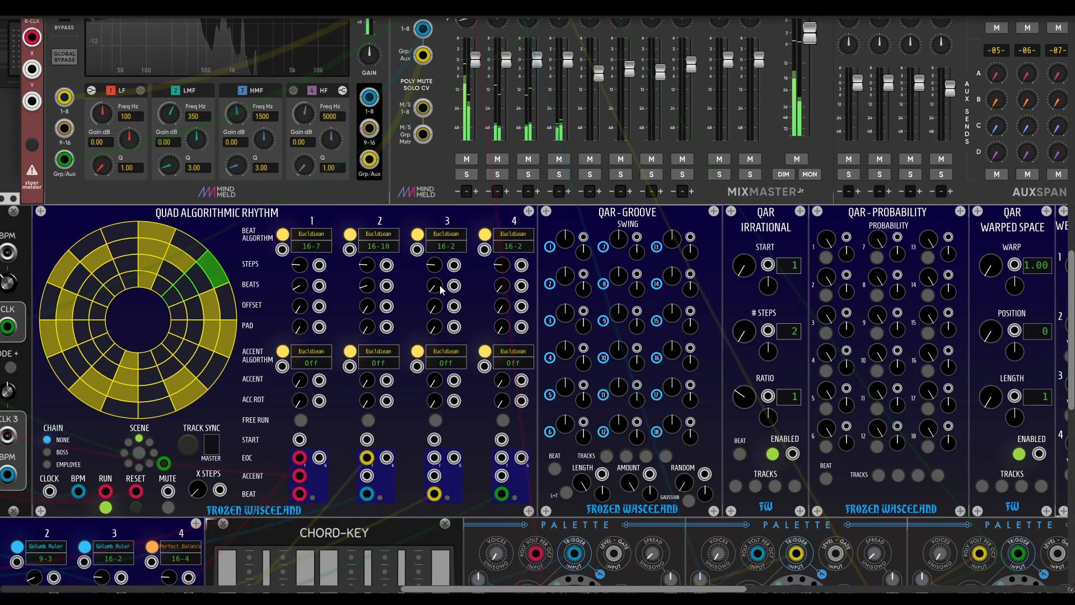
{"action": "left_click_drag", "start_coordinate": [434, 286], "coordinate": [433, 196]}
{"action": "left_click_drag", "start_coordinate": [501, 287], "coordinate": [501, 252]}
Step: Patch CLKD's CLK 1 output to the upper Quad Algorithmic Rhythm's clock input in place of BPM, with CLK 1 at x4
{"action": "left_click_drag", "start_coordinate": [169, 425], "coordinate": [421, 385]}
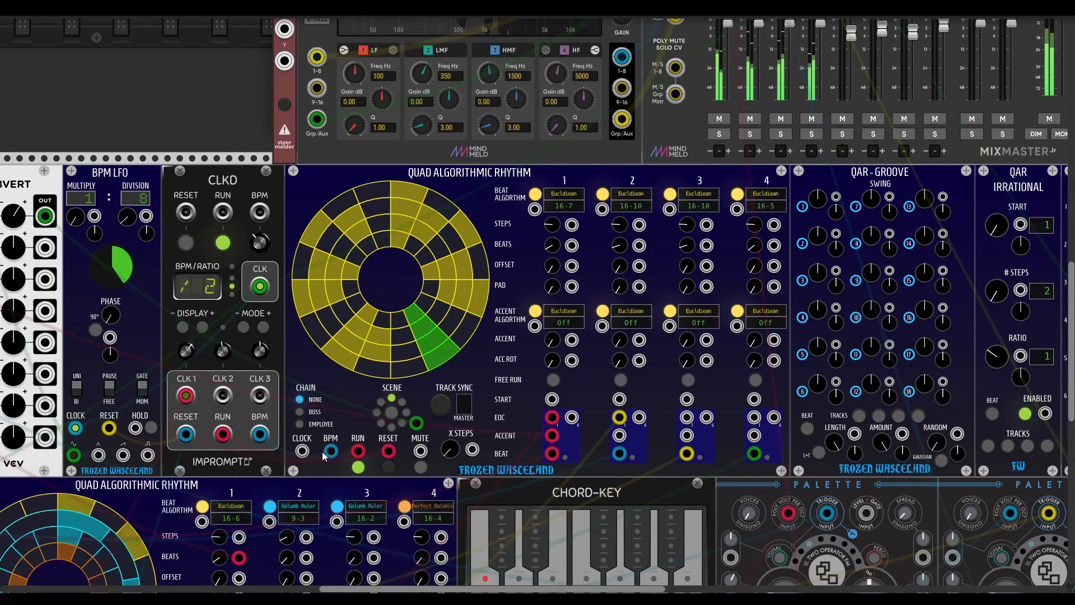
{"action": "left_click_drag", "start_coordinate": [302, 451], "coordinate": [186, 396]}
{"action": "left_click_drag", "start_coordinate": [188, 353], "coordinate": [188, 377]}
Step: Disconnect the upper Quad Algorithmic Rhythm's run cable, set CLKD's tempo to 123 BPM and switch the rhythm module's run off
{"action": "left_click_drag", "start_coordinate": [358, 451], "coordinate": [348, 460]}
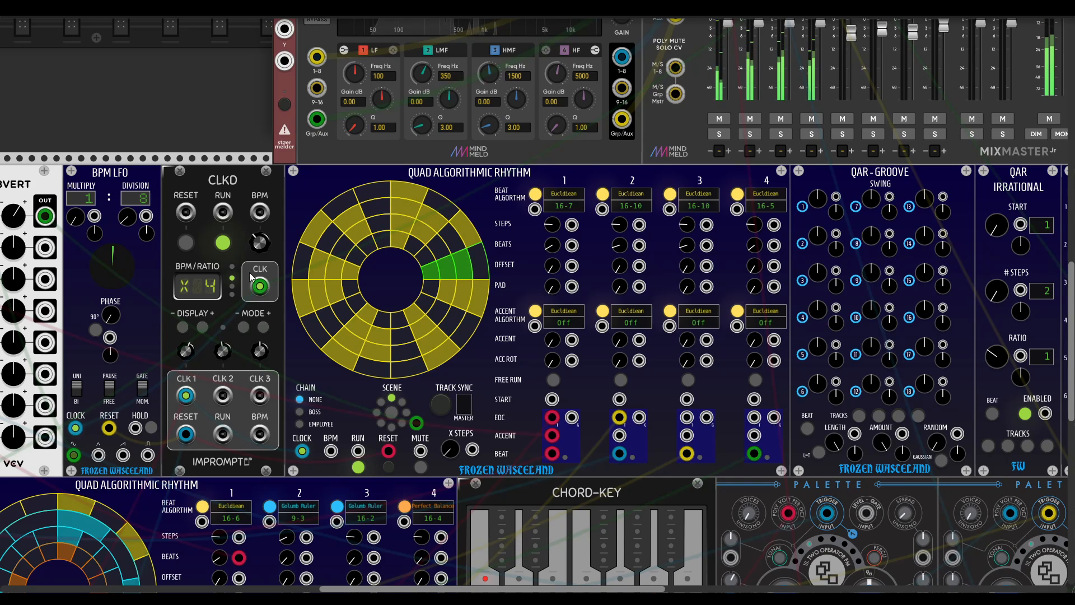
{"action": "left_click_drag", "start_coordinate": [261, 242], "coordinate": [261, 248]}
{"action": "left_click", "coordinate": [357, 464]}
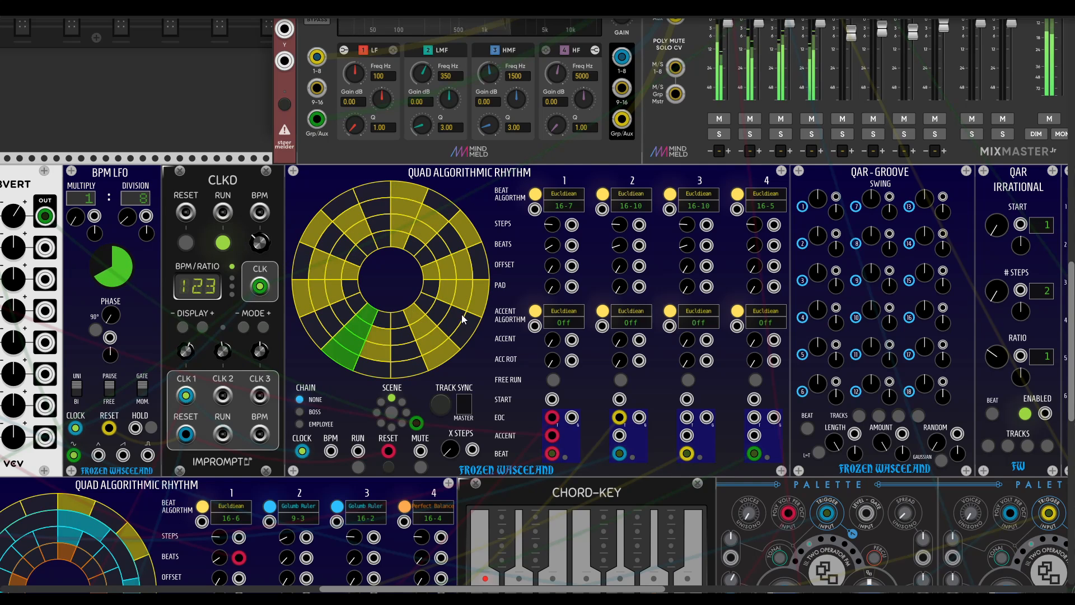
Step: Apply the QAR-Groove expander to track 1 and adjust the swing of groove step 1
{"action": "scroll", "coordinate": [652, 369], "scroll_direction": "right", "scroll_amount": 5}
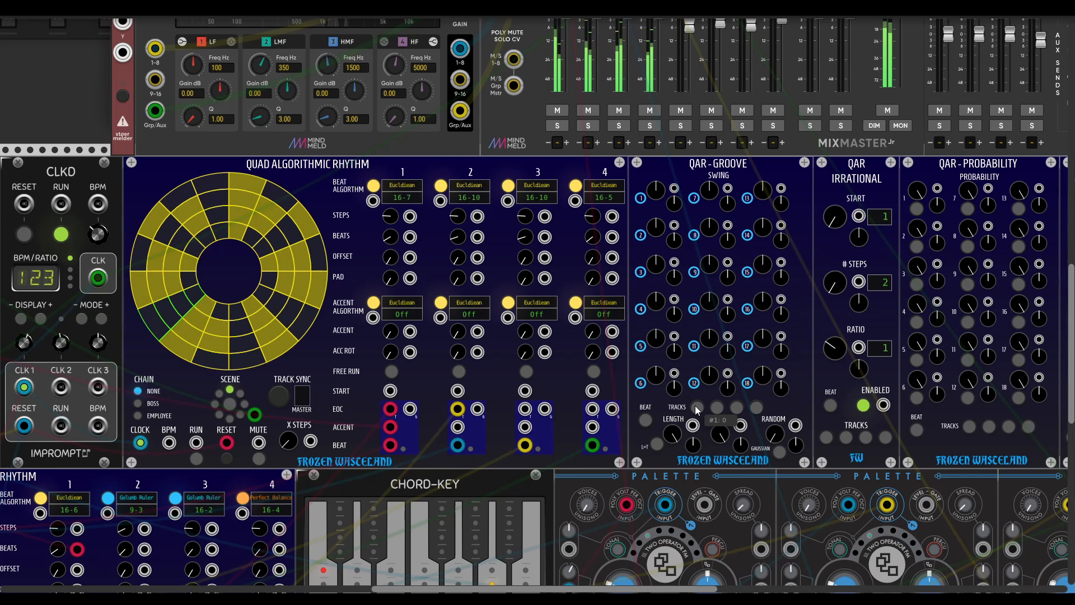
{"action": "scroll", "coordinate": [696, 410], "scroll_direction": "right", "scroll_amount": 2}
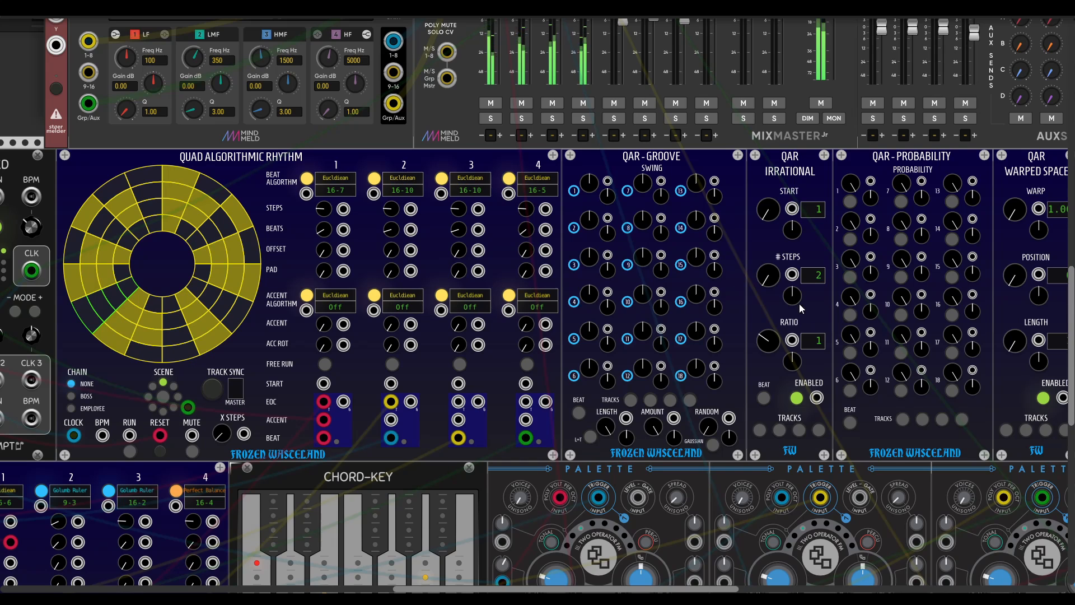
{"action": "scroll", "coordinate": [584, 417], "scroll_direction": "right", "scroll_amount": 2}
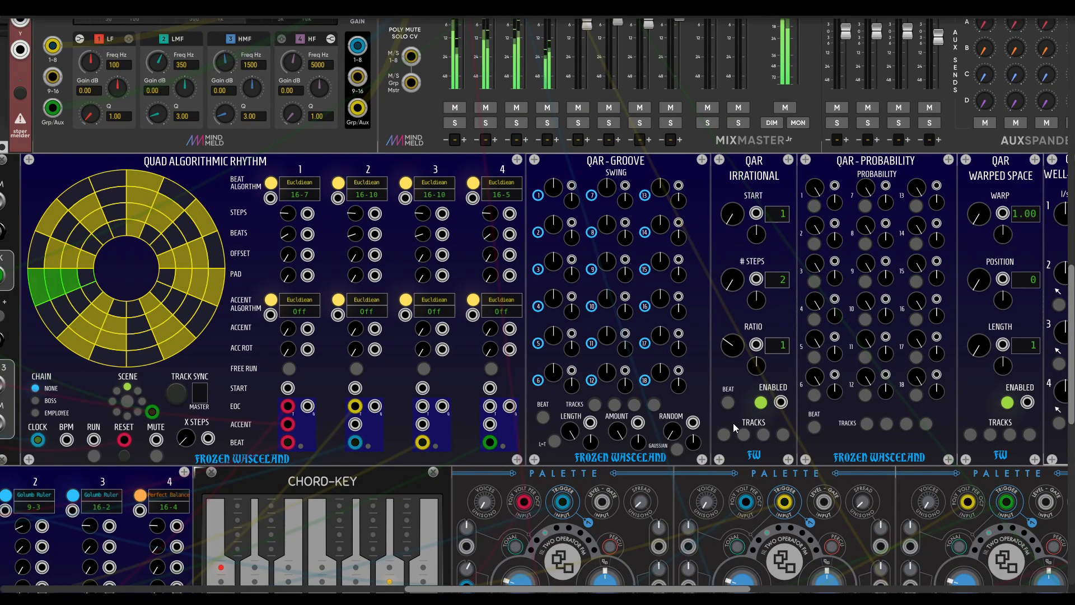
{"action": "scroll", "coordinate": [731, 422], "scroll_direction": "left", "scroll_amount": 2}
{"action": "scroll", "coordinate": [730, 422], "scroll_direction": "up", "scroll_amount": 1}
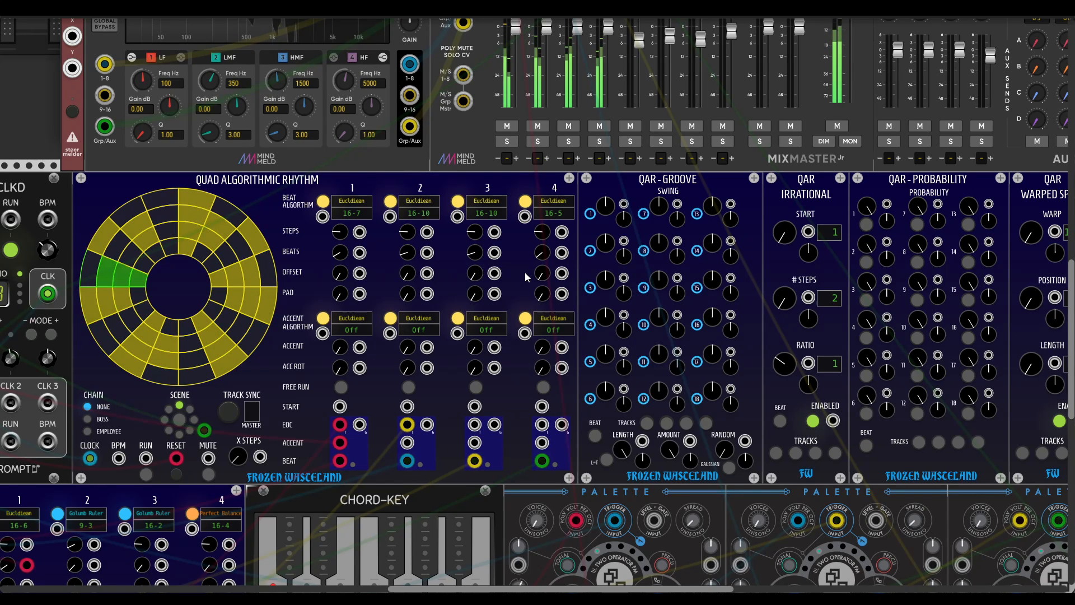
{"action": "left_click", "coordinate": [646, 424]}
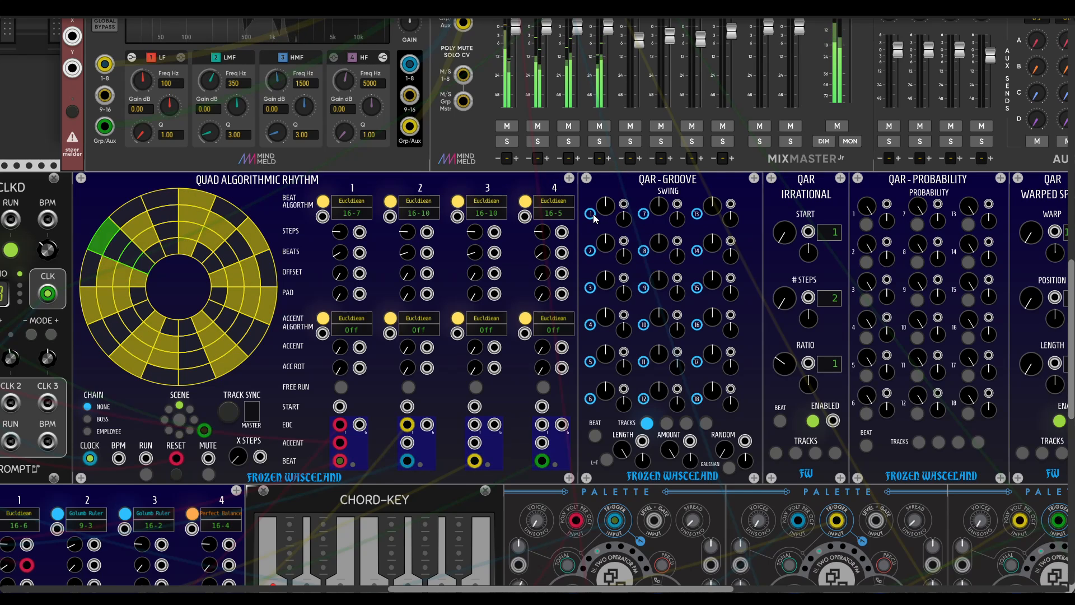
{"action": "left_click_drag", "start_coordinate": [607, 208], "coordinate": [607, 143]}
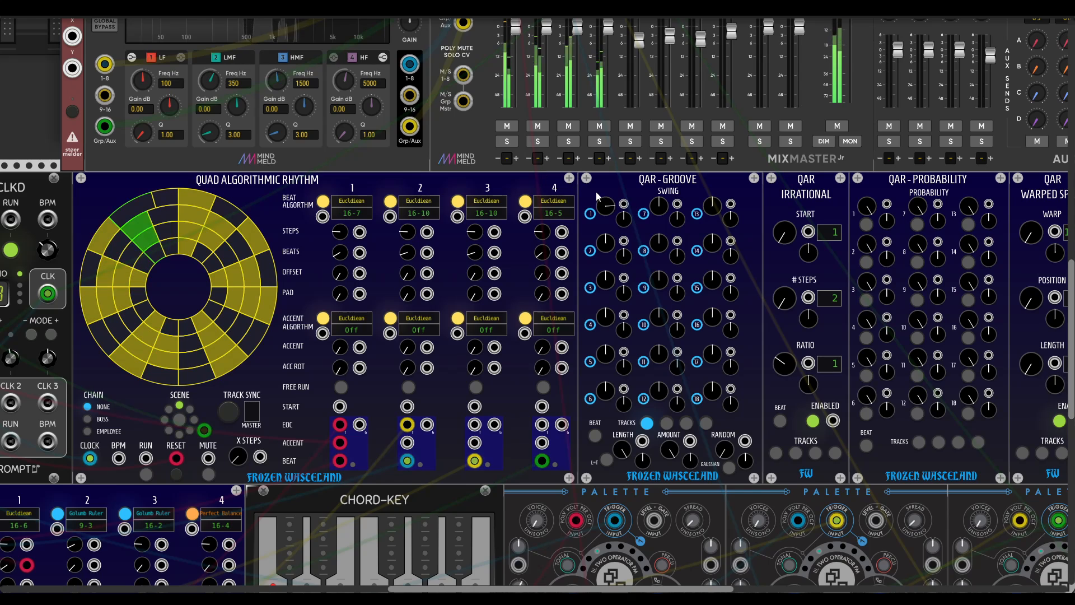
{"action": "left_click_drag", "start_coordinate": [607, 208], "coordinate": [607, 231]}
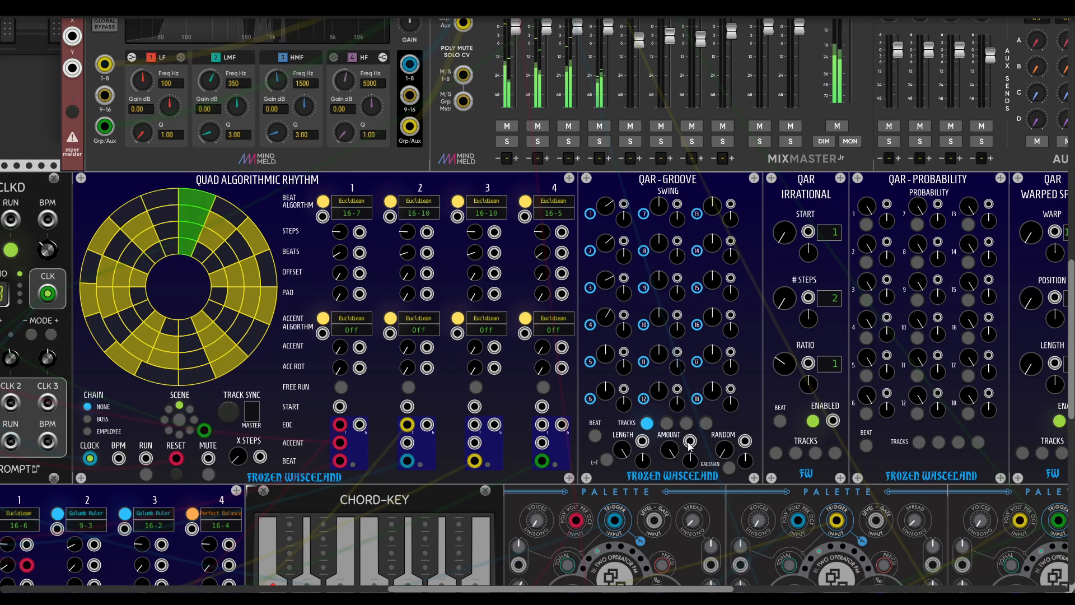
Step: Set the groove randomness to 90.6% and apply QAR-Groove to tracks 2, 3 and 4 as well
{"action": "left_click_drag", "start_coordinate": [726, 449], "coordinate": [726, 398]}
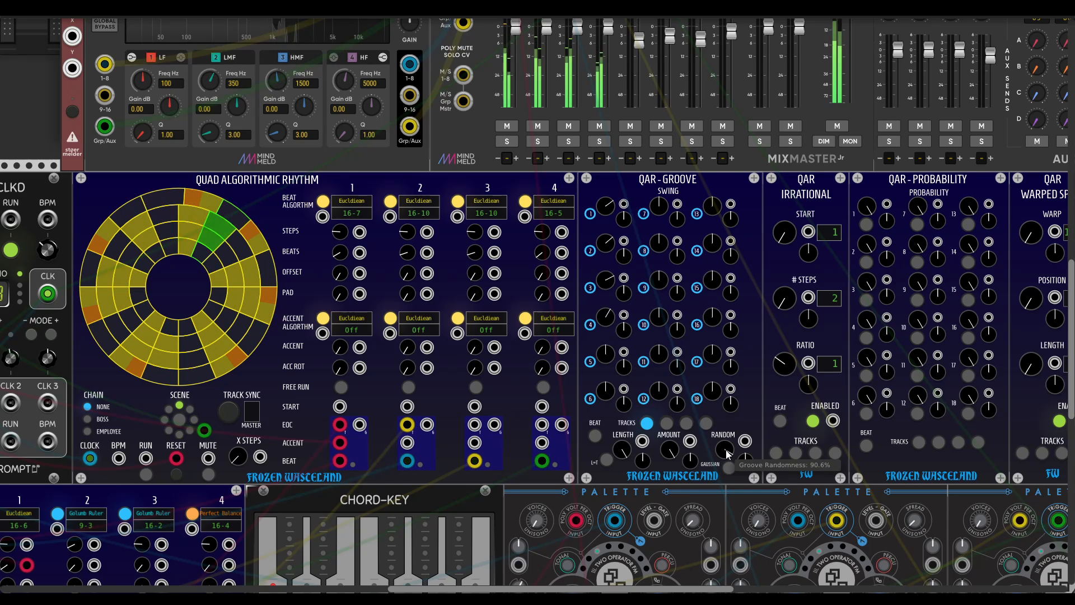
{"action": "left_click", "coordinate": [686, 423]}
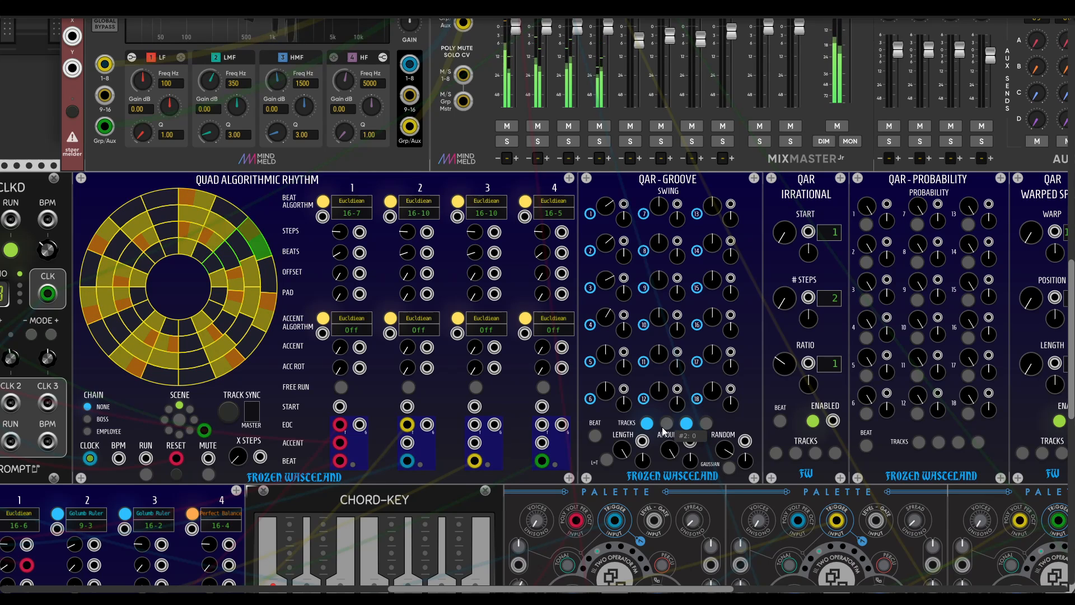
{"action": "left_click", "coordinate": [666, 423]}
{"action": "left_click", "coordinate": [705, 424]}
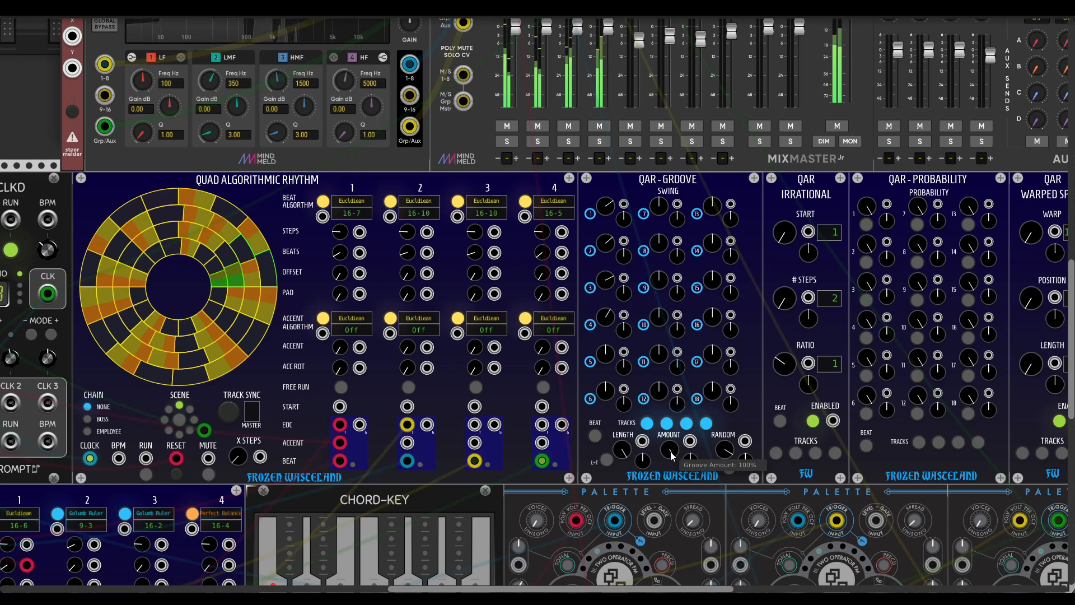
Step: Lower QAR-Groove's amount and shorten the groove length to 4 steps
{"action": "left_click_drag", "start_coordinate": [671, 451], "coordinate": [670, 529]}
{"action": "mouse_move", "coordinate": [626, 455]}
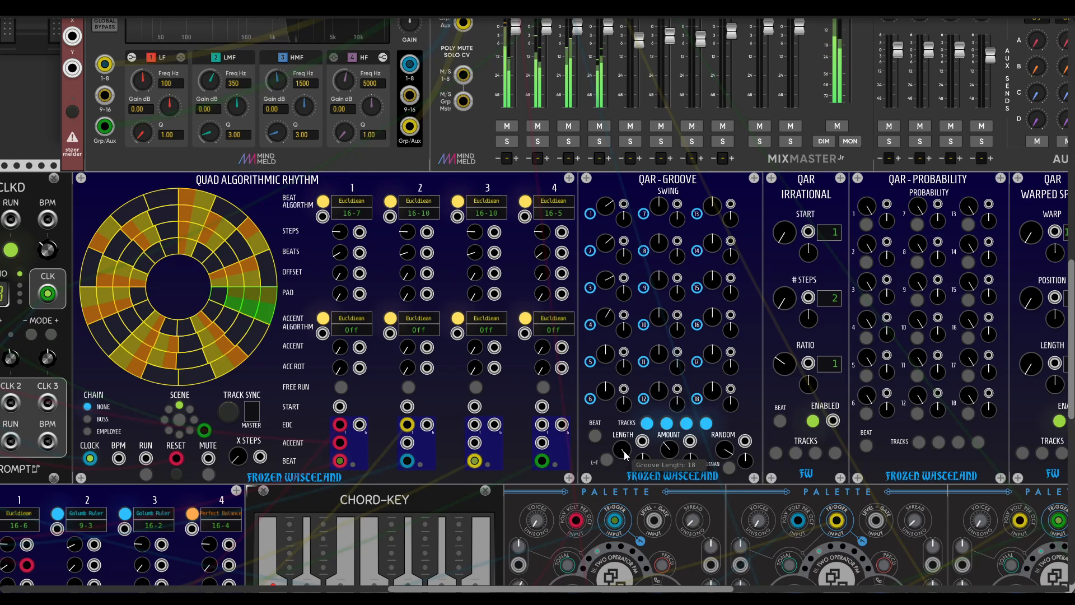
{"action": "left_click_drag", "start_coordinate": [622, 448], "coordinate": [622, 473]}
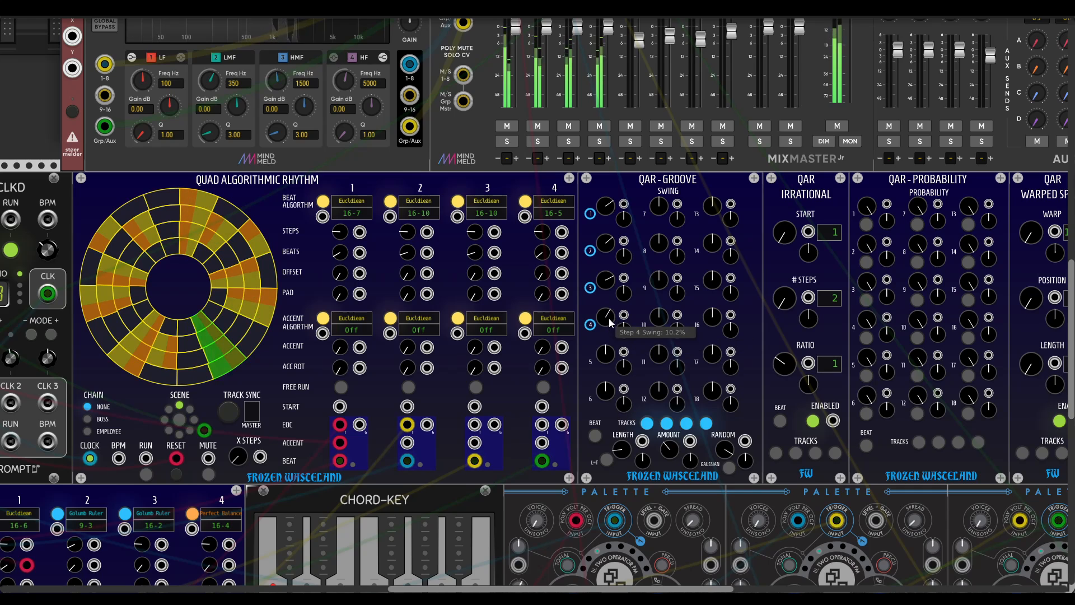
Step: Give groove steps 1 to 4 their own swing amounts on QAR-Groove, with step 4 at 50%
{"action": "left_click_drag", "start_coordinate": [608, 242], "coordinate": [608, 269]}
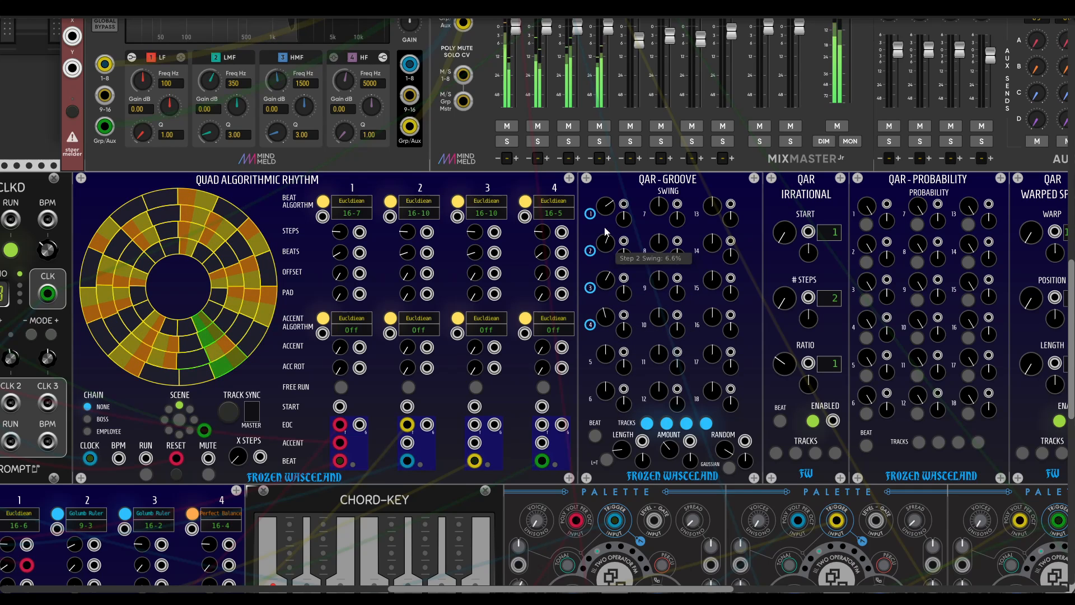
{"action": "left_click_drag", "start_coordinate": [609, 206], "coordinate": [608, 297]}
{"action": "left_click_drag", "start_coordinate": [609, 245], "coordinate": [609, 201]}
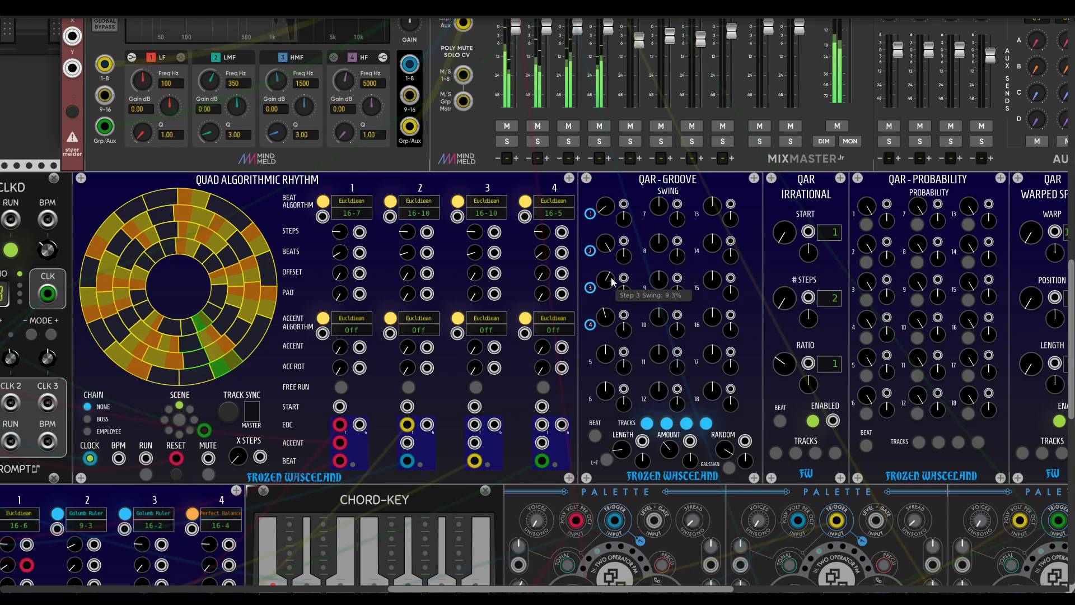
{"action": "mouse_move", "coordinate": [609, 280]}
{"action": "left_mouse_down"}
{"action": "mouse_move", "coordinate": [609, 331]}
{"action": "mouse_move", "coordinate": [603, 268]}
{"action": "left_mouse_up"}
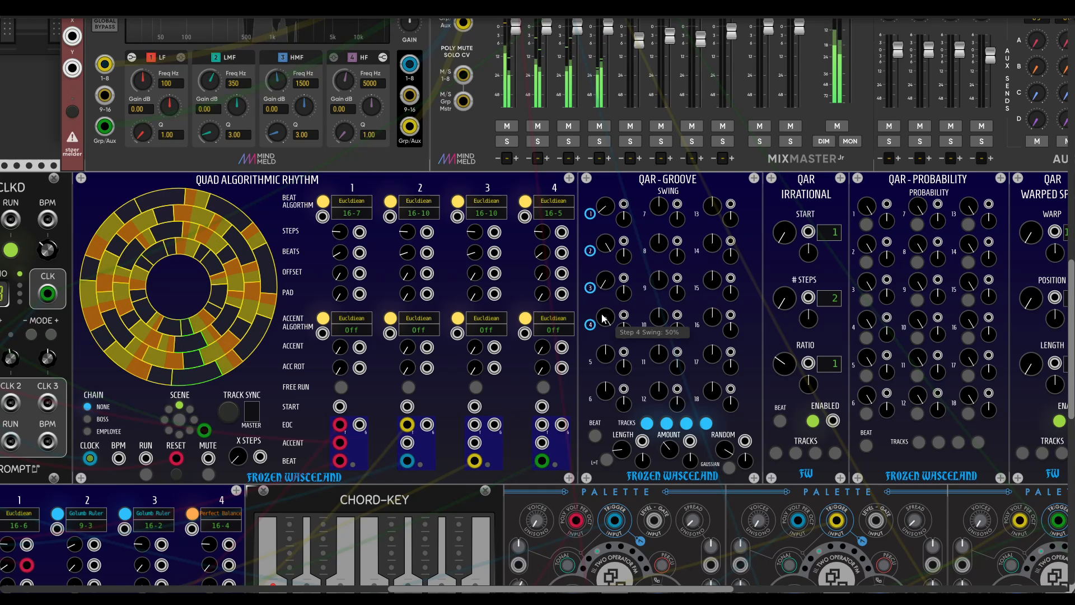
Step: Add Hora's Deep boosted bass drum module beside the MX module and trigger it from CLKD's master clock output
{"action": "scroll", "coordinate": [392, 292], "scroll_direction": "left", "scroll_amount": 1}
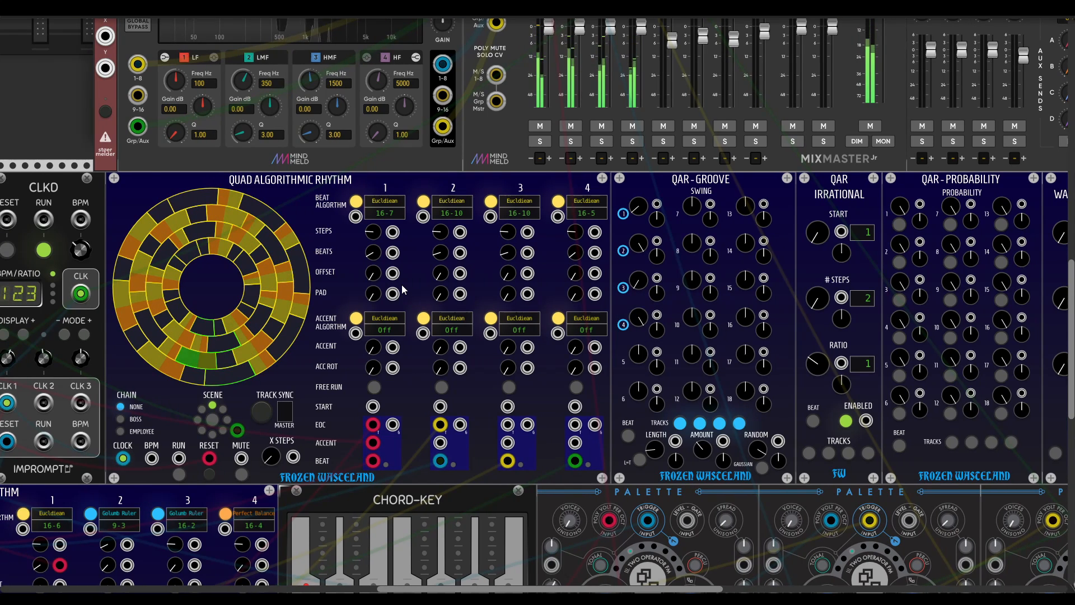
{"action": "scroll", "coordinate": [405, 284], "scroll_direction": "left", "scroll_amount": 5}
{"action": "scroll", "coordinate": [405, 285], "scroll_direction": "up", "scroll_amount": 1}
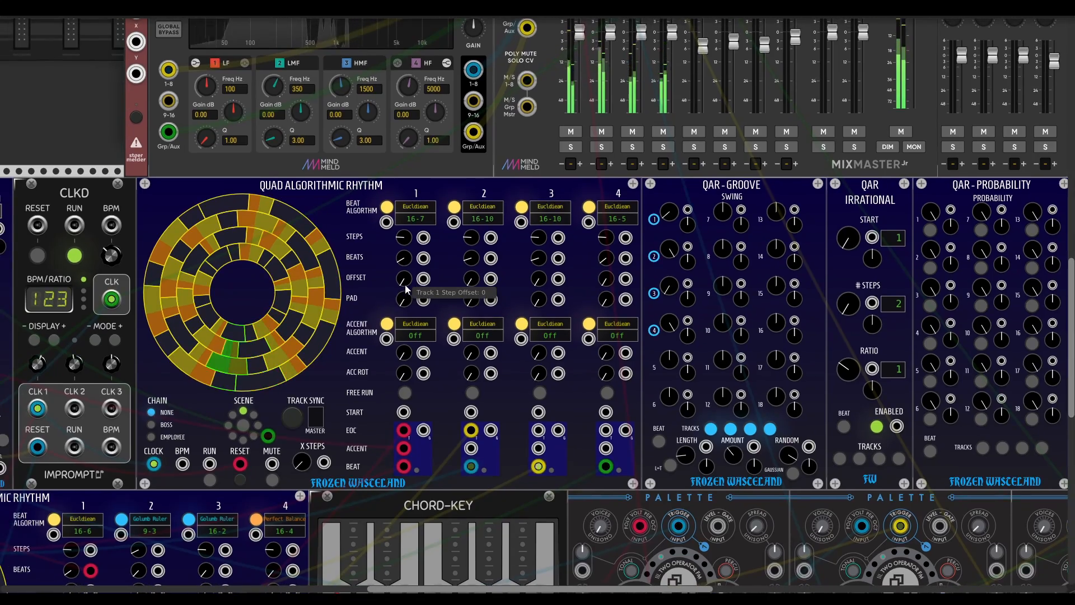
{"action": "scroll", "coordinate": [405, 285], "scroll_direction": "left", "scroll_amount": 7}
{"action": "scroll", "coordinate": [405, 285], "scroll_direction": "up", "scroll_amount": 2}
{"action": "right_click", "coordinate": [377, 230]}
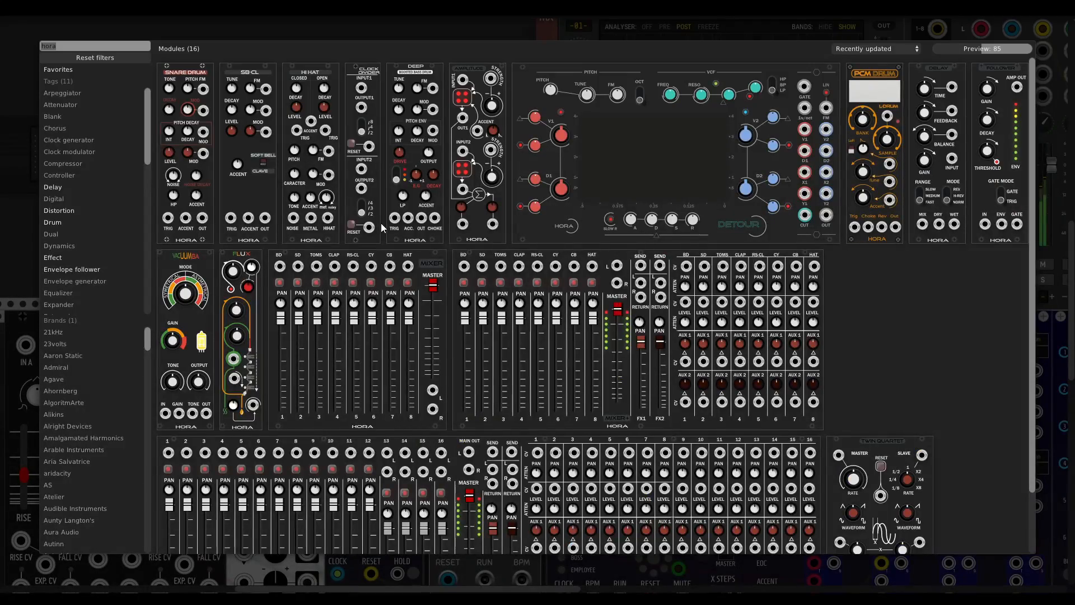
{"action": "type", "text": "deep"}
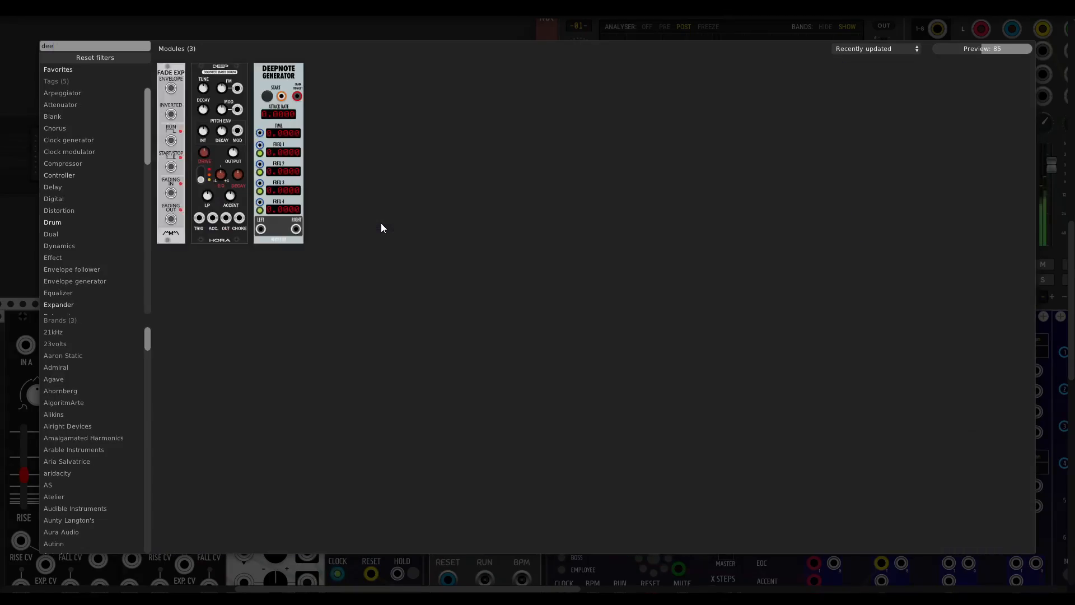
{"action": "left_click_drag", "start_coordinate": [183, 240], "coordinate": [517, 229]}
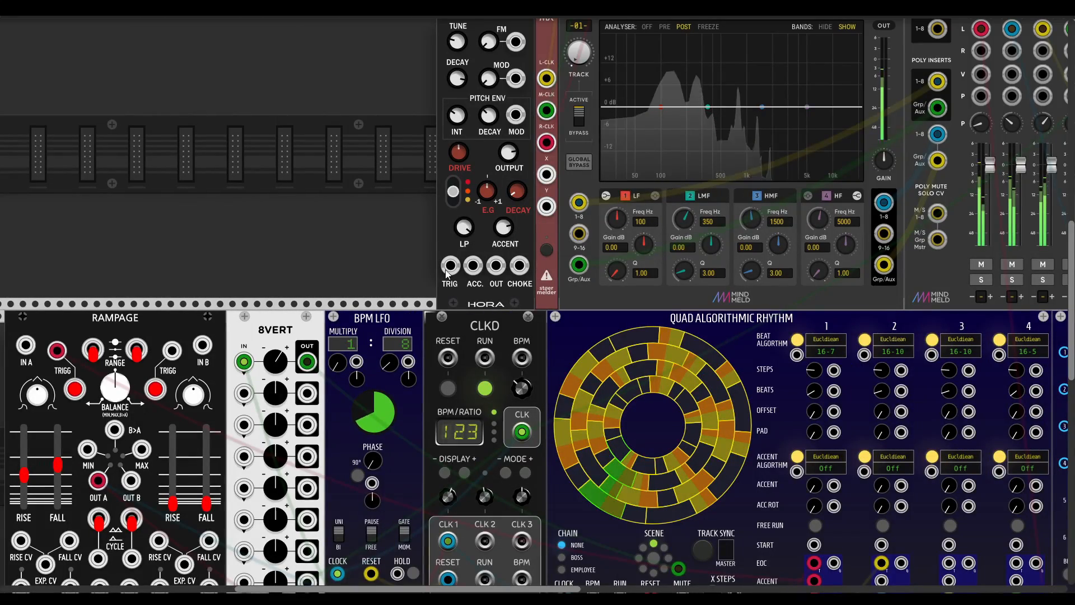
{"action": "left_click_drag", "start_coordinate": [450, 265], "coordinate": [522, 315]}
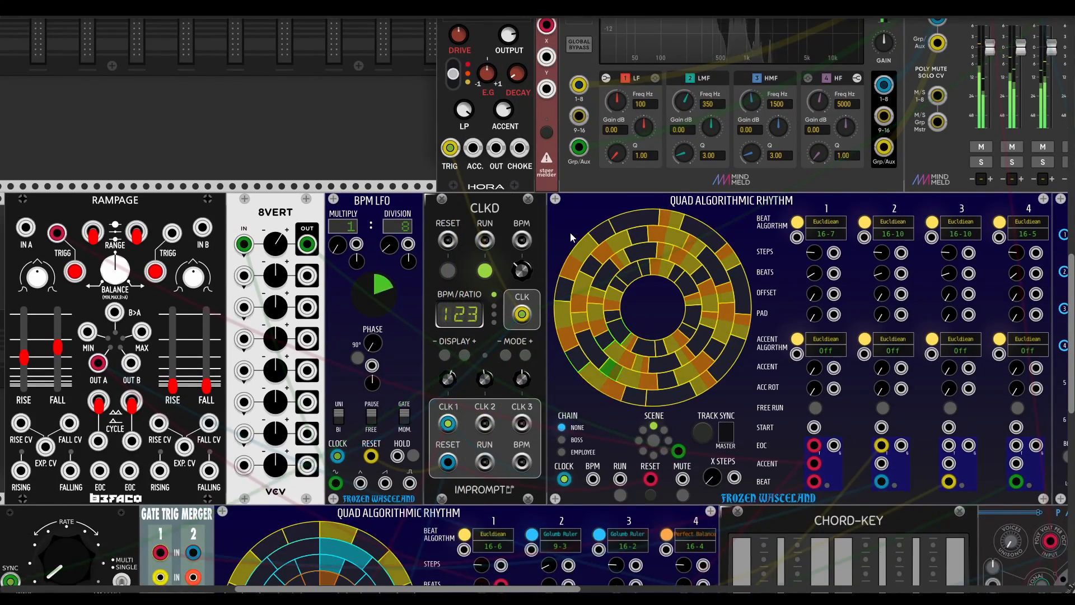
Step: Connect Deep's output to mixer channel 5 at about -2.8 dB and set Deep's three-way switch to its lowest position
{"action": "scroll", "coordinate": [553, 244], "scroll_direction": "right", "scroll_amount": 6}
{"action": "scroll", "coordinate": [553, 244], "scroll_direction": "up", "scroll_amount": 5}
{"action": "scroll", "coordinate": [552, 243], "scroll_direction": "right", "scroll_amount": 6}
{"action": "scroll", "coordinate": [552, 243], "scroll_direction": "up", "scroll_amount": 5}
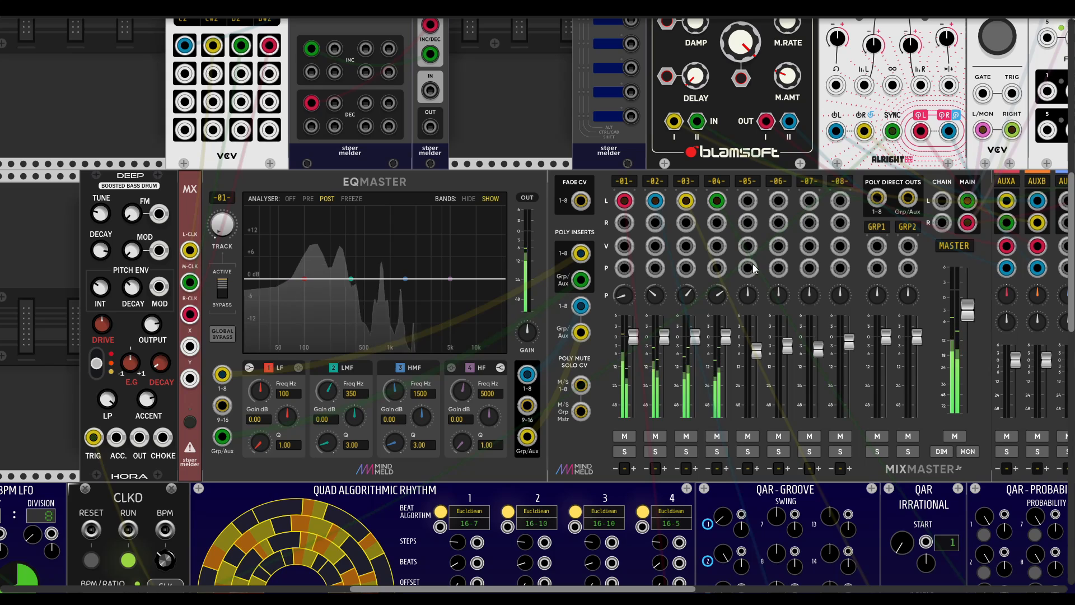
{"action": "left_click_drag", "start_coordinate": [757, 351], "coordinate": [757, 379]}
{"action": "left_click_drag", "start_coordinate": [748, 201], "coordinate": [141, 439]}
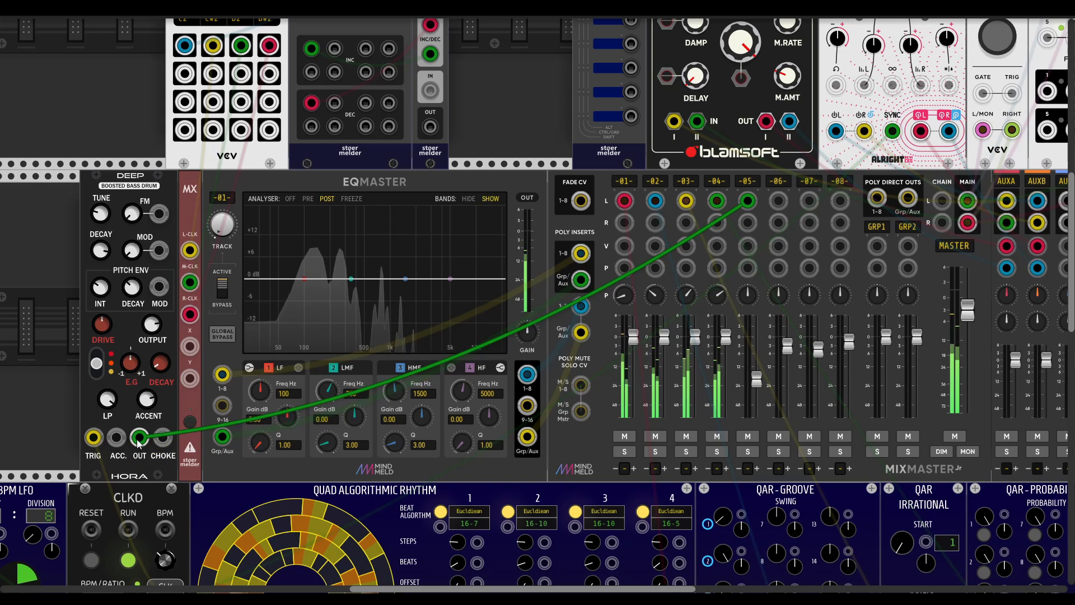
{"action": "left_click_drag", "start_coordinate": [757, 380], "coordinate": [747, 353]}
{"action": "left_click", "coordinate": [97, 364]}
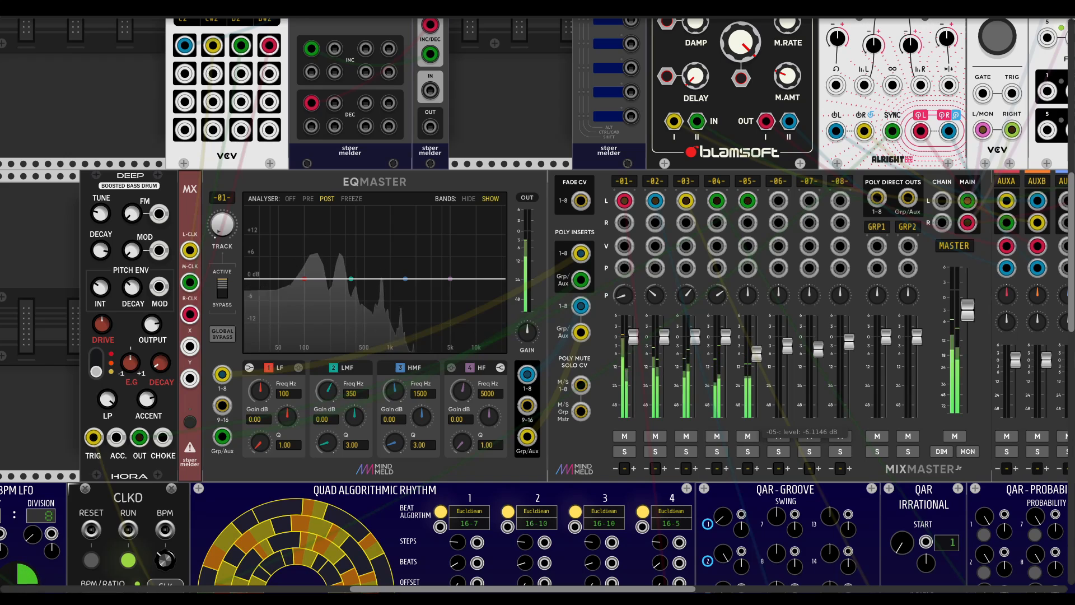
{"action": "scroll", "coordinate": [747, 374], "scroll_direction": "down", "scroll_amount": 4}
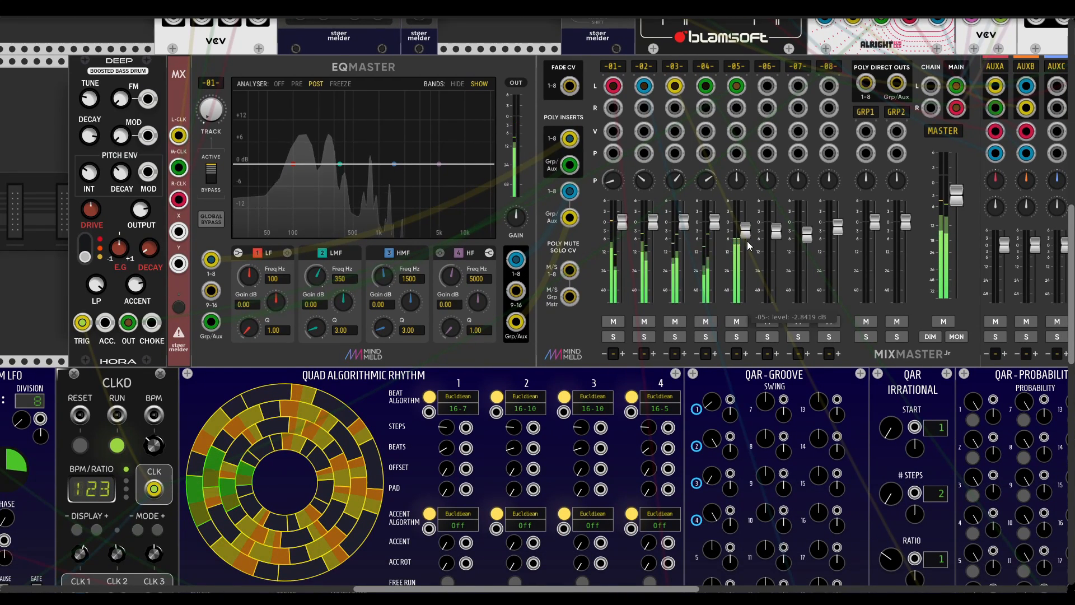
Step: Lower QAR-Groove's amount to its minimum
{"action": "scroll", "coordinate": [727, 252], "scroll_direction": "down", "scroll_amount": 6}
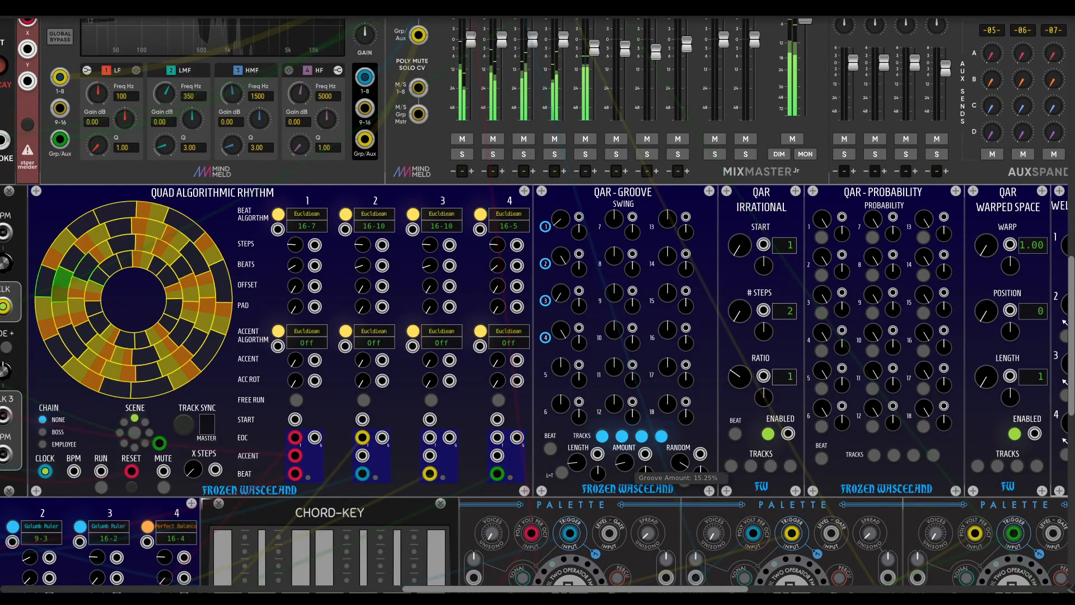
{"action": "left_click_drag", "start_coordinate": [625, 464], "coordinate": [625, 506]}
{"action": "left_click_drag", "start_coordinate": [563, 424], "coordinate": [716, 430]}
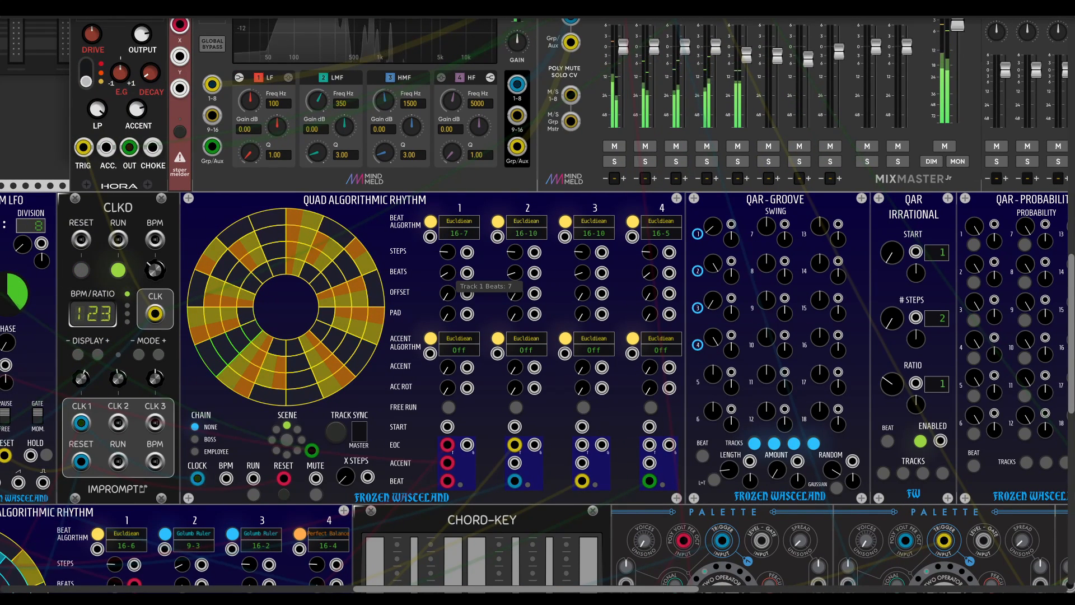
Step: Set the beats of tracks 1 to 4 on the upper Quad Algorithmic Rhythm to 4, 4, 3 and 1
{"action": "double_click", "coordinate": [513, 275]}
{"action": "double_click", "coordinate": [450, 275]}
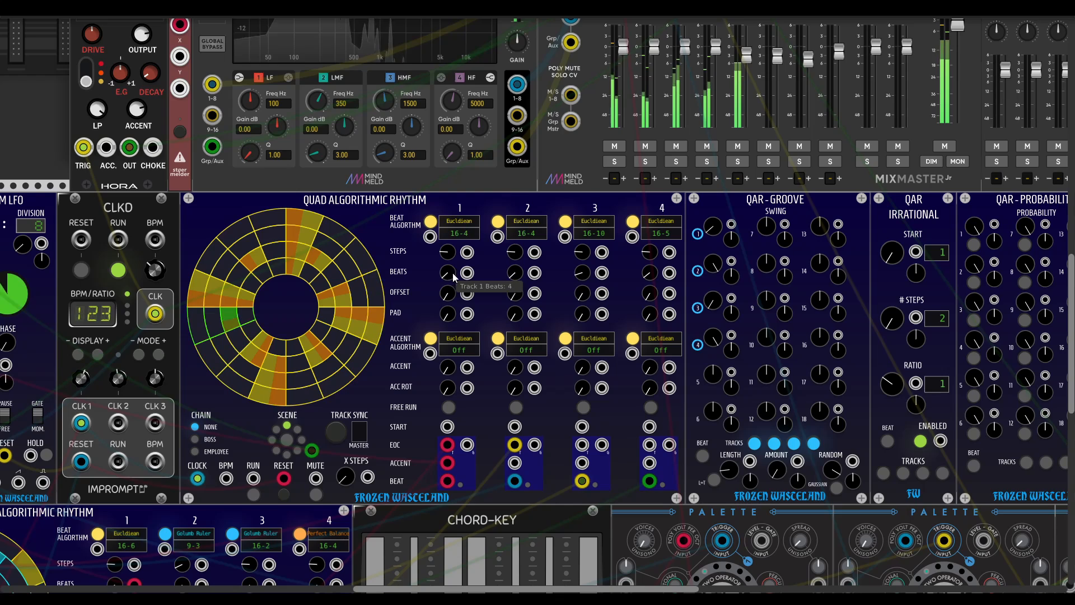
{"action": "double_click", "coordinate": [579, 274]}
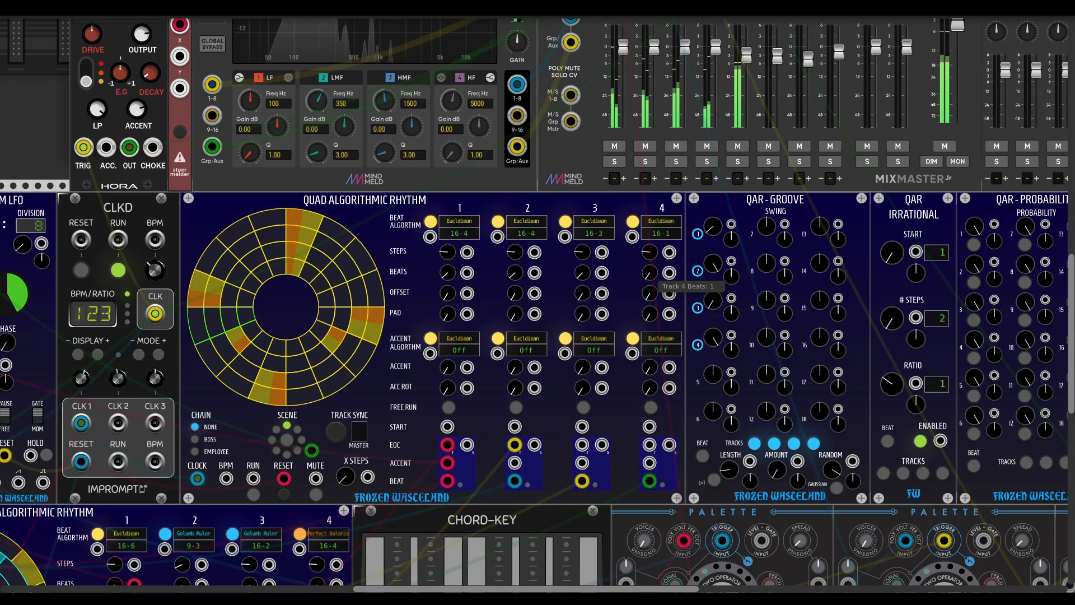
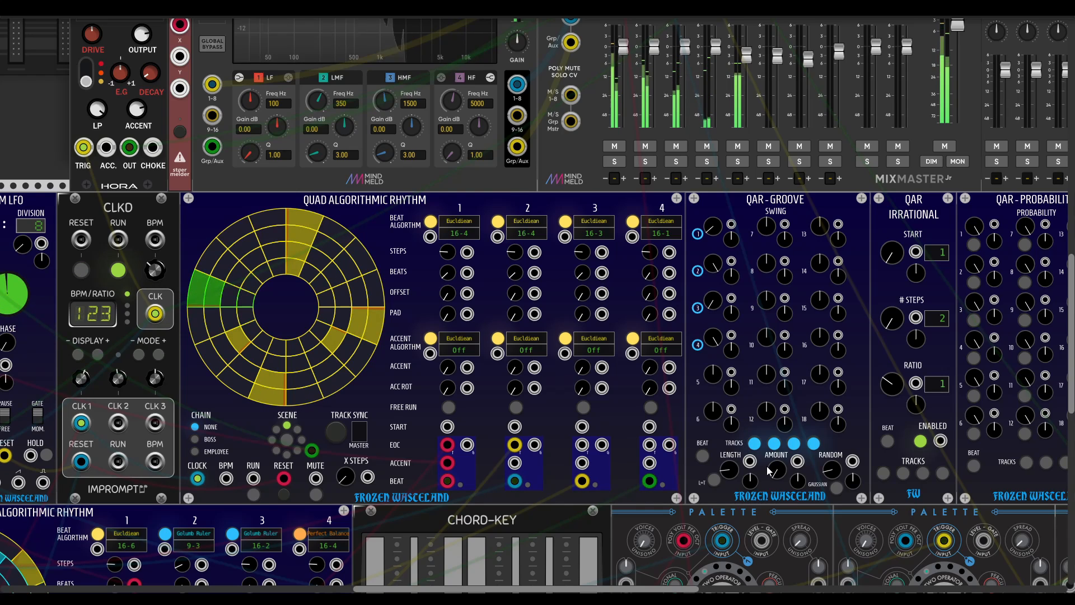
Step: Raise QAR-Groove's amount to 71.55%, trying its Beat option on and switching it back off
{"action": "mouse_move", "coordinate": [769, 470]}
{"action": "left_mouse_down"}
{"action": "mouse_move", "coordinate": [769, 448]}
{"action": "mouse_move", "coordinate": [778, 465]}
{"action": "left_mouse_up"}
{"action": "scroll", "coordinate": [812, 419], "scroll_direction": "right", "scroll_amount": 4}
{"action": "left_click", "coordinate": [599, 459]}
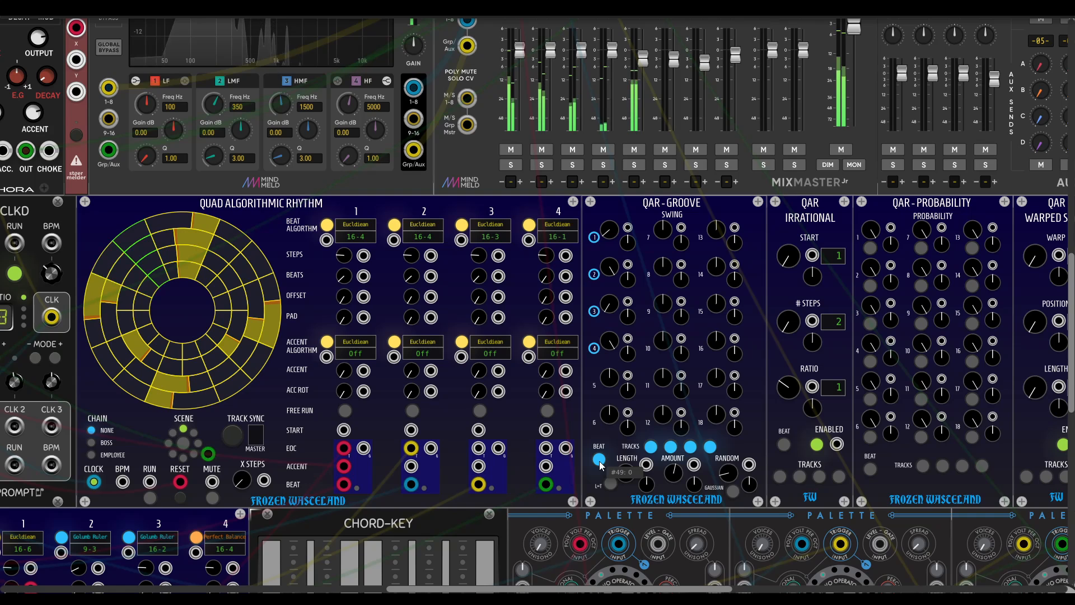
{"action": "scroll", "coordinate": [613, 455], "scroll_direction": "left", "scroll_amount": 1}
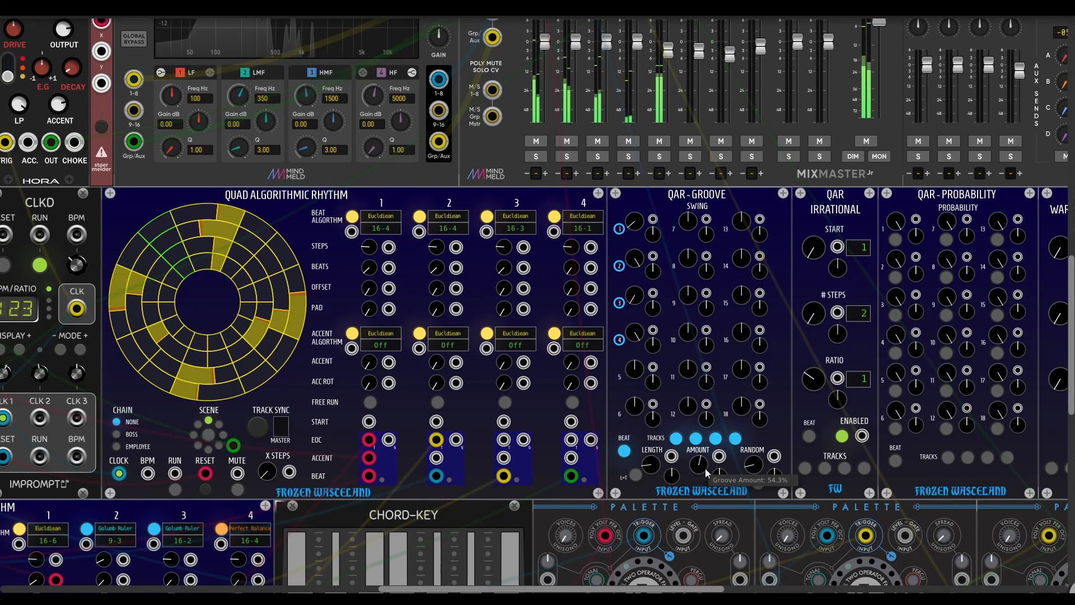
{"action": "left_click_drag", "start_coordinate": [705, 469], "coordinate": [706, 453]}
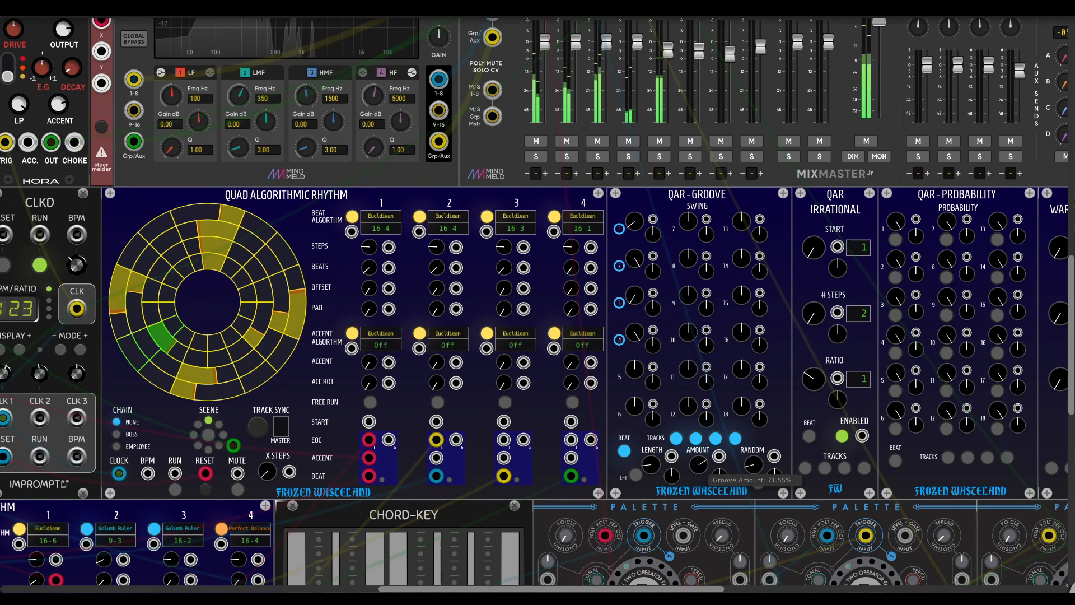
{"action": "left_click", "coordinate": [624, 454]}
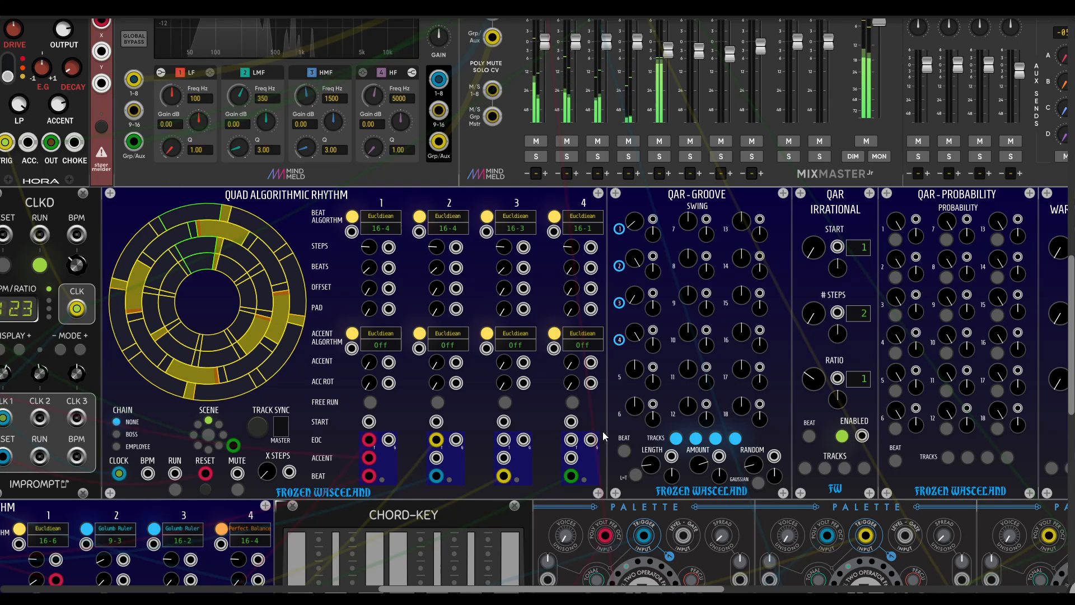
Step: Turn on QAR-Groove's L=T and Gaussian options and set the groove randomness to 98.25%
{"action": "left_click", "coordinate": [635, 475]}
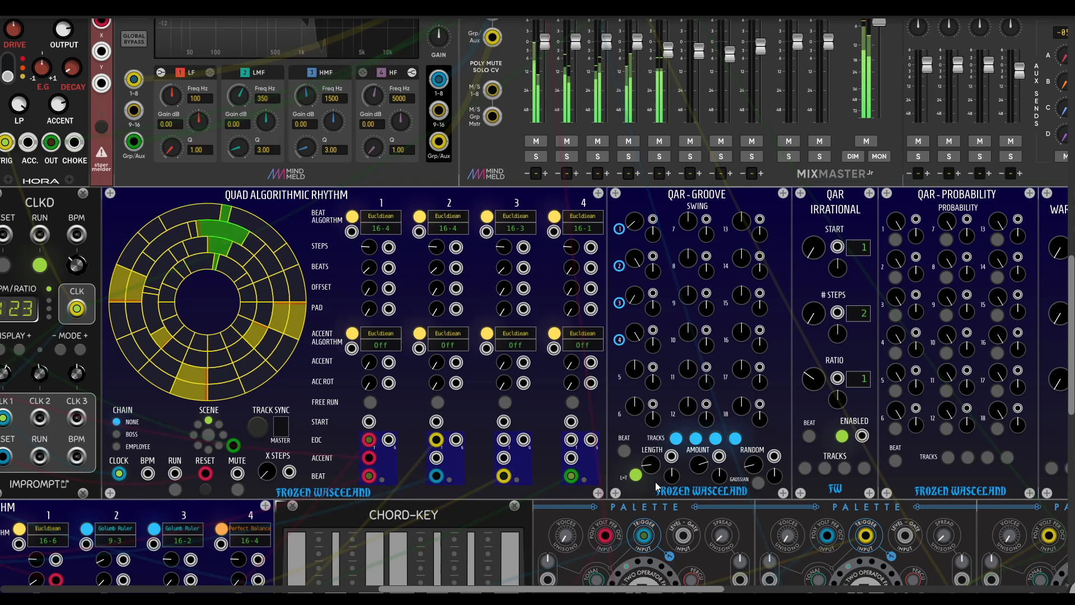
{"action": "scroll", "coordinate": [647, 491], "scroll_direction": "left", "scroll_amount": 2}
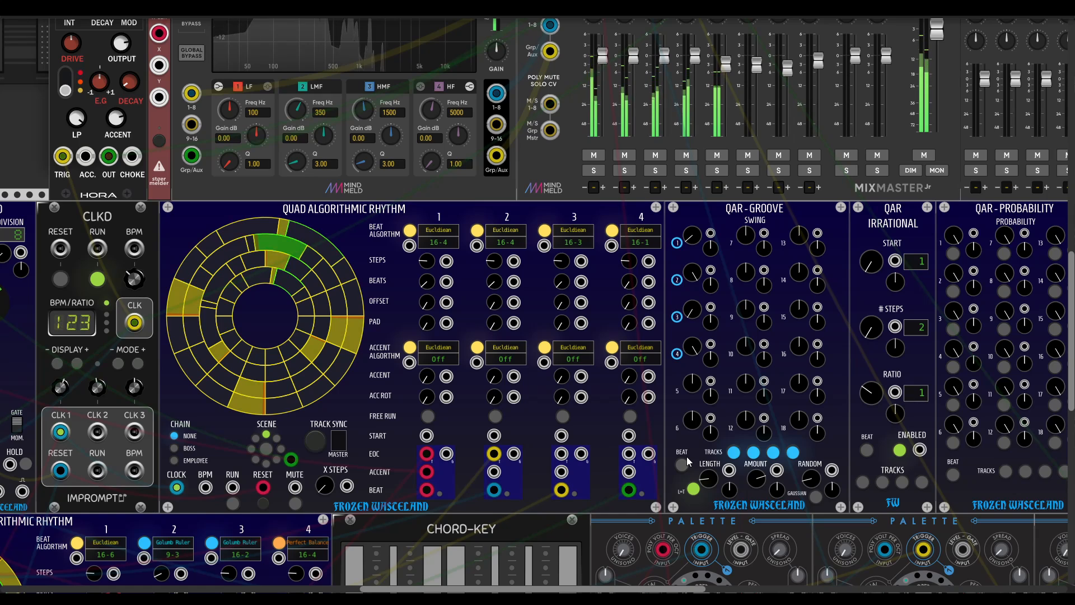
{"action": "scroll", "coordinate": [777, 493], "scroll_direction": "right", "scroll_amount": 2}
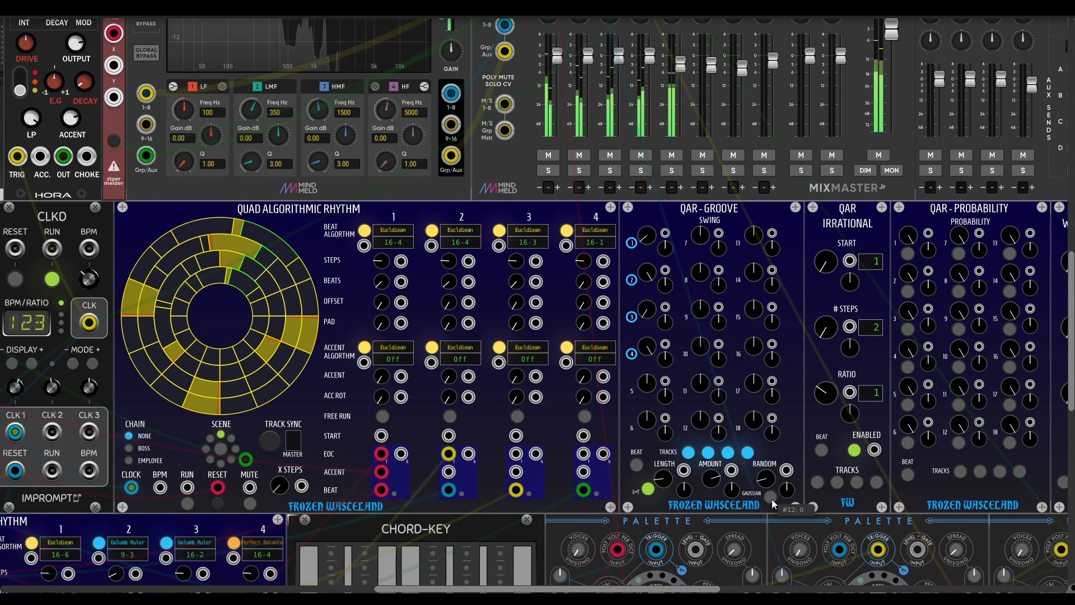
{"action": "left_click_drag", "start_coordinate": [772, 475], "coordinate": [773, 470]}
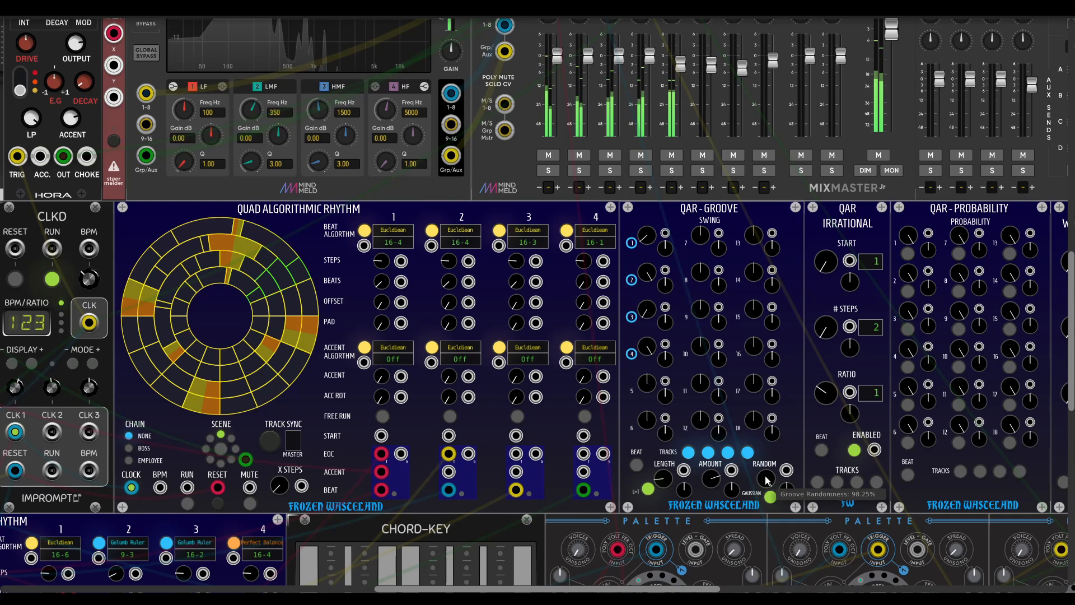
Step: Disable QAR-Groove on all four tracks
{"action": "scroll", "coordinate": [789, 438], "scroll_direction": "right", "scroll_amount": 6}
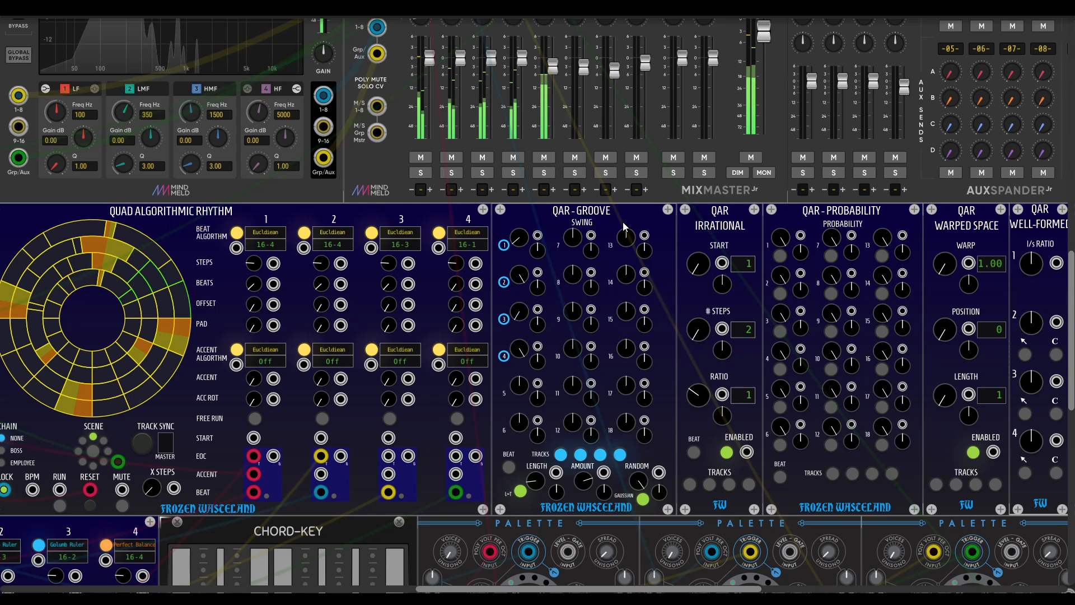
{"action": "scroll", "coordinate": [633, 229], "scroll_direction": "right", "scroll_amount": 2}
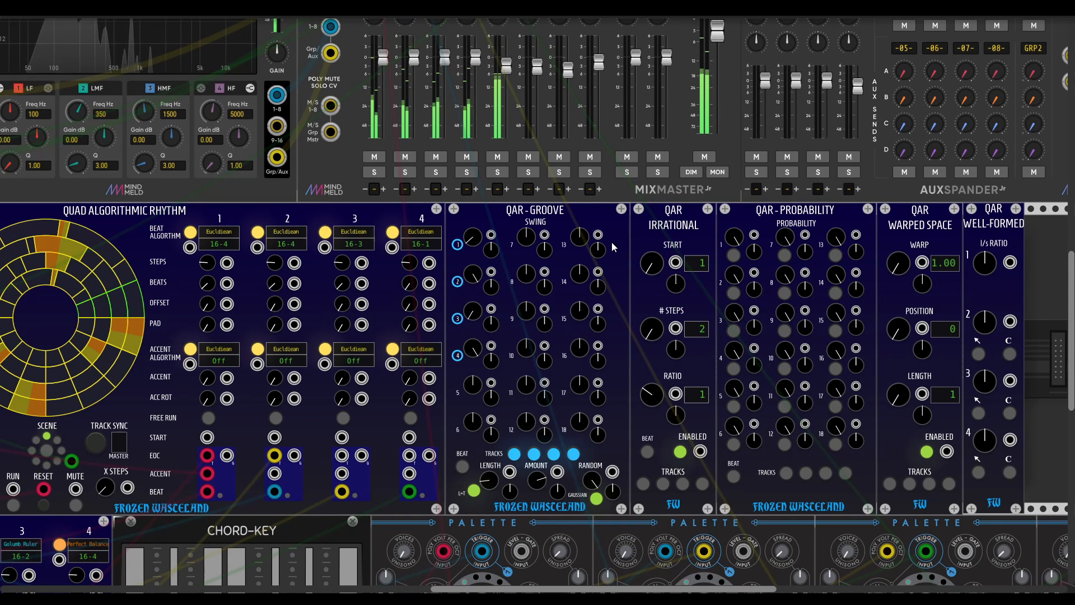
{"action": "scroll", "coordinate": [613, 219], "scroll_direction": "left", "scroll_amount": 4}
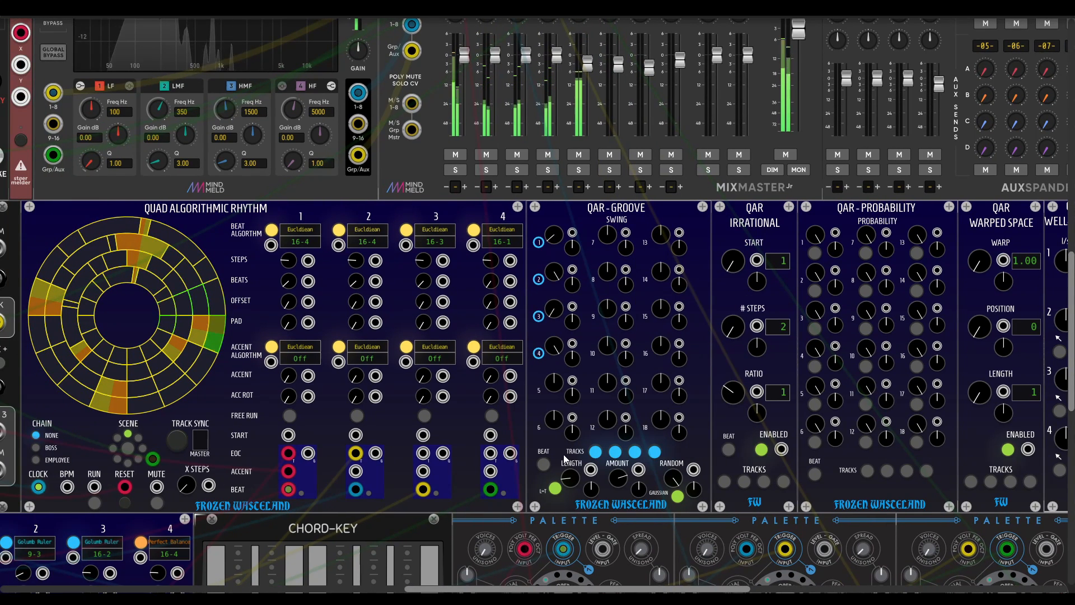
{"action": "left_click", "coordinate": [595, 452]}
{"action": "left_click", "coordinate": [616, 453]}
{"action": "left_click", "coordinate": [635, 452]}
{"action": "left_click", "coordinate": [654, 453]}
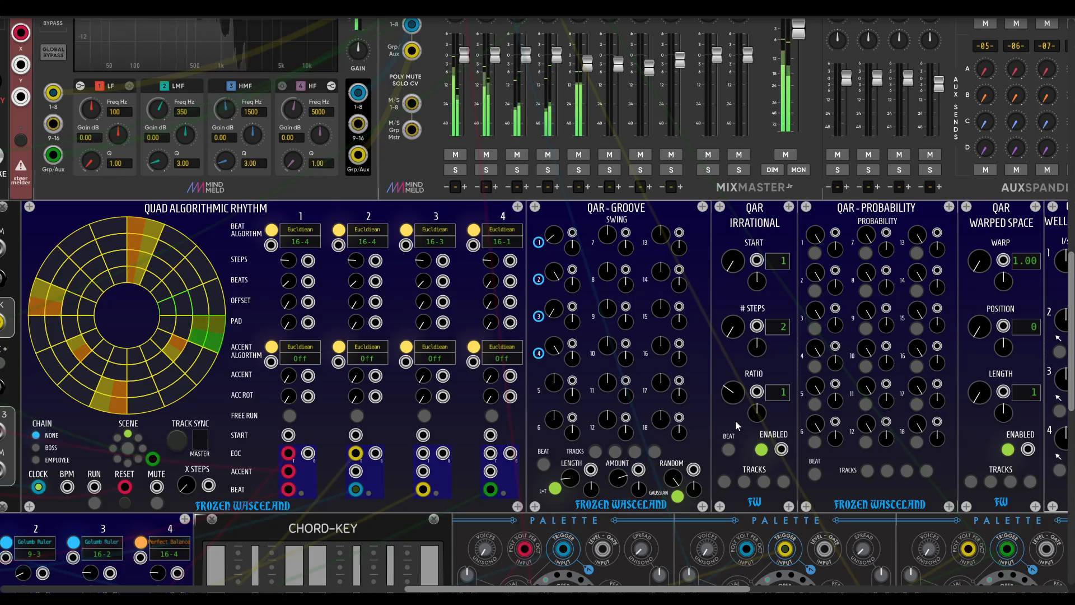
Step: Lower the groove randomness to 0% and turn off QAR-Groove's Gaussian and L=T options
{"action": "scroll", "coordinate": [563, 312], "scroll_direction": "right", "scroll_amount": 4}
{"action": "scroll", "coordinate": [563, 312], "scroll_direction": "down", "scroll_amount": 3}
{"action": "left_click_drag", "start_coordinate": [563, 312], "coordinate": [823, 413]}
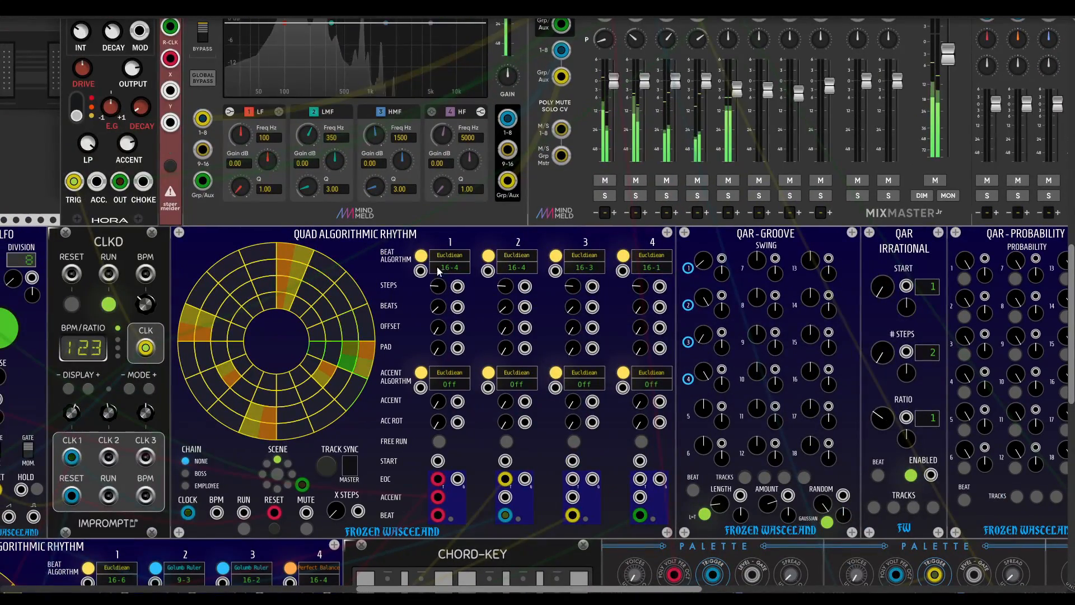
{"action": "left_click_drag", "start_coordinate": [772, 314], "coordinate": [709, 309]}
{"action": "left_click_drag", "start_coordinate": [780, 354], "coordinate": [704, 337]}
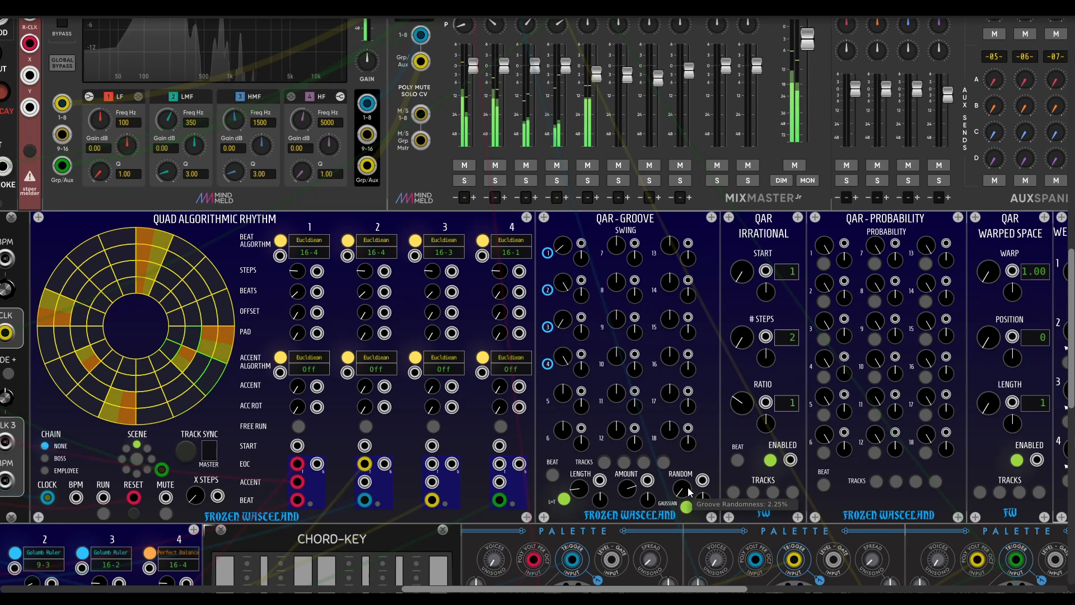
{"action": "left_click", "coordinate": [687, 509]}
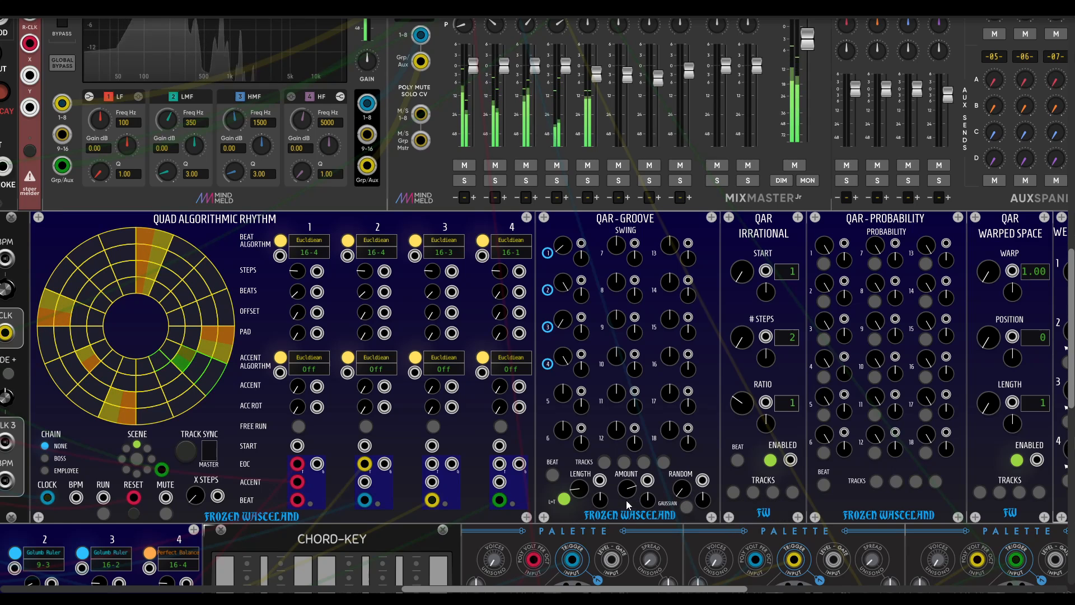
{"action": "left_click", "coordinate": [564, 499]}
Step: Apply QAR-Groove to all four tracks again and lower its amount to the minimum
{"action": "left_click", "coordinate": [604, 462]}
{"action": "left_click", "coordinate": [624, 462]}
{"action": "left_click", "coordinate": [644, 463]}
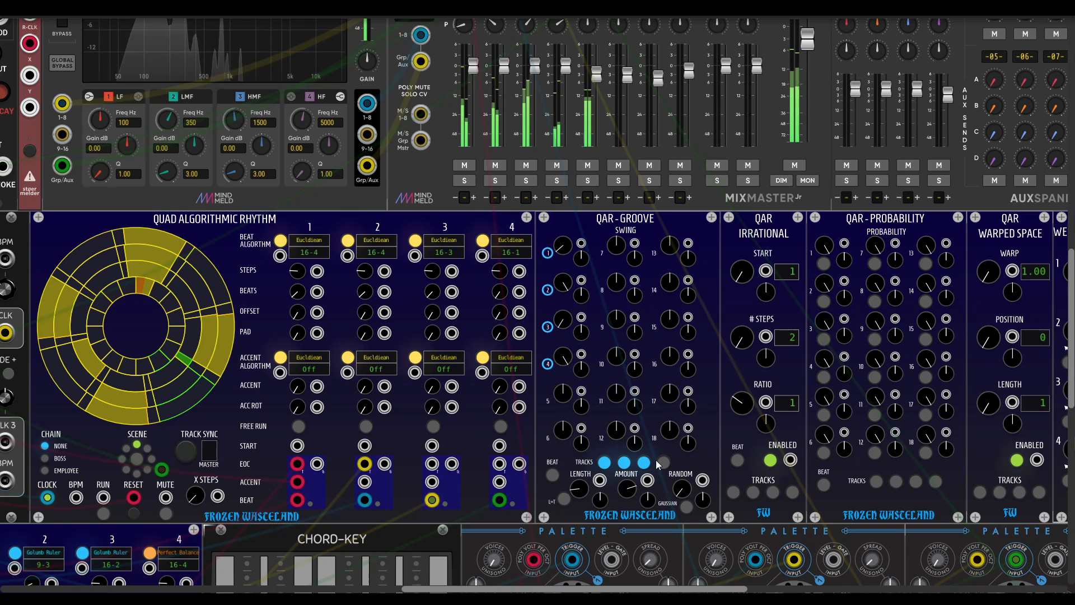
{"action": "left_click", "coordinate": [663, 463]}
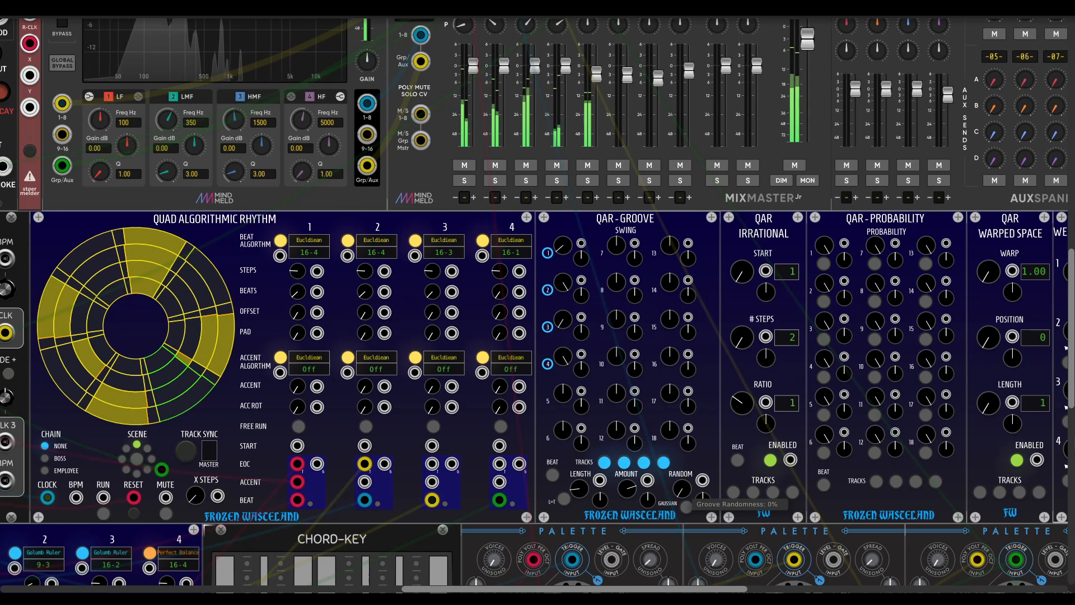
{"action": "left_click_drag", "start_coordinate": [627, 489], "coordinate": [628, 577]}
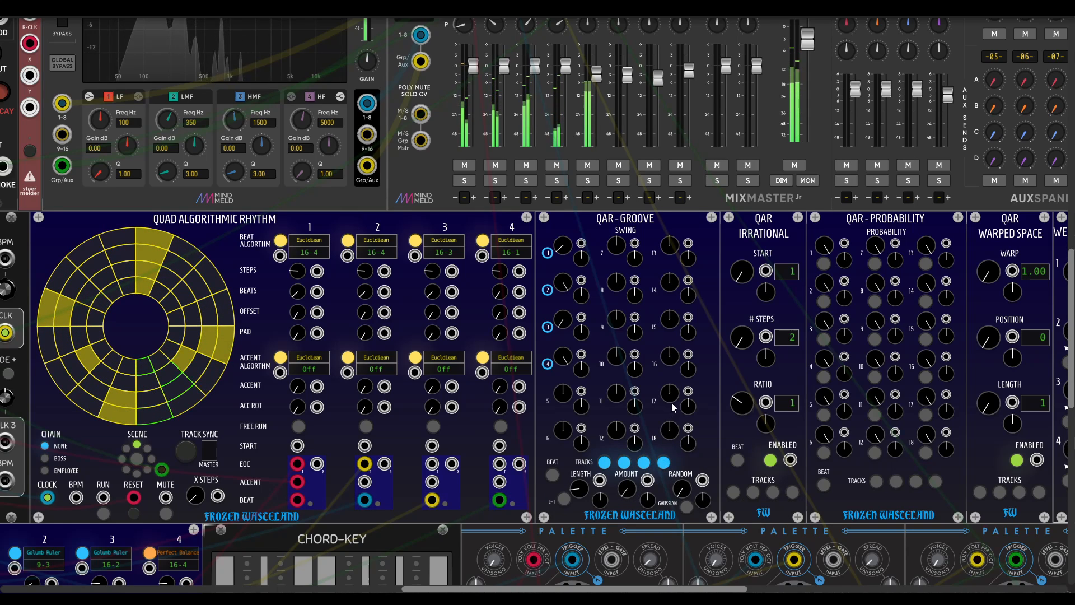
{"action": "scroll", "coordinate": [672, 401], "scroll_direction": "right", "scroll_amount": 5}
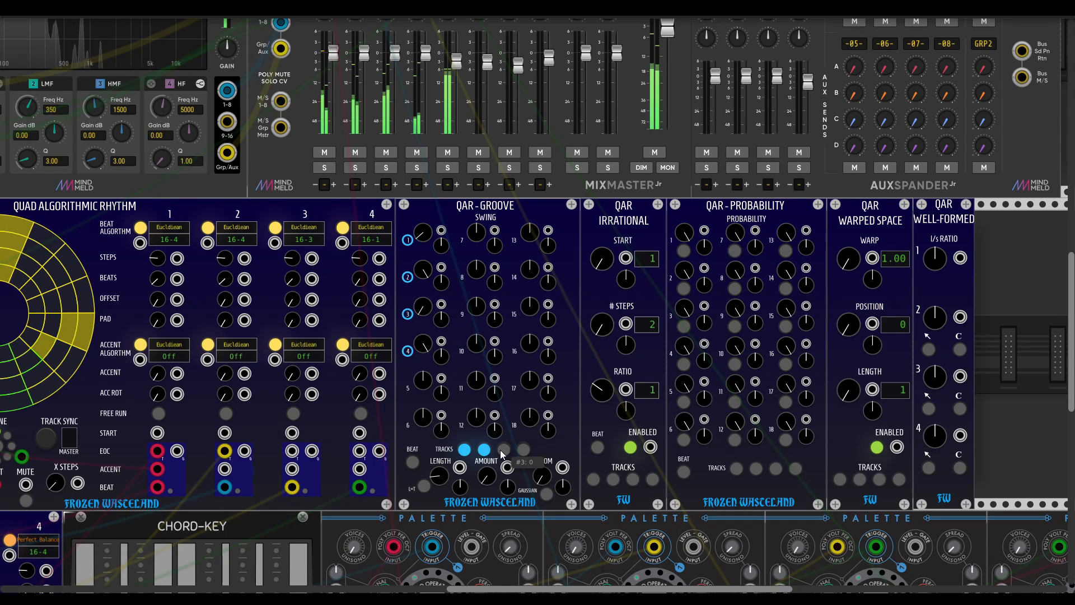
{"action": "left_click", "coordinate": [504, 449]}
{"action": "left_click", "coordinate": [504, 449]}
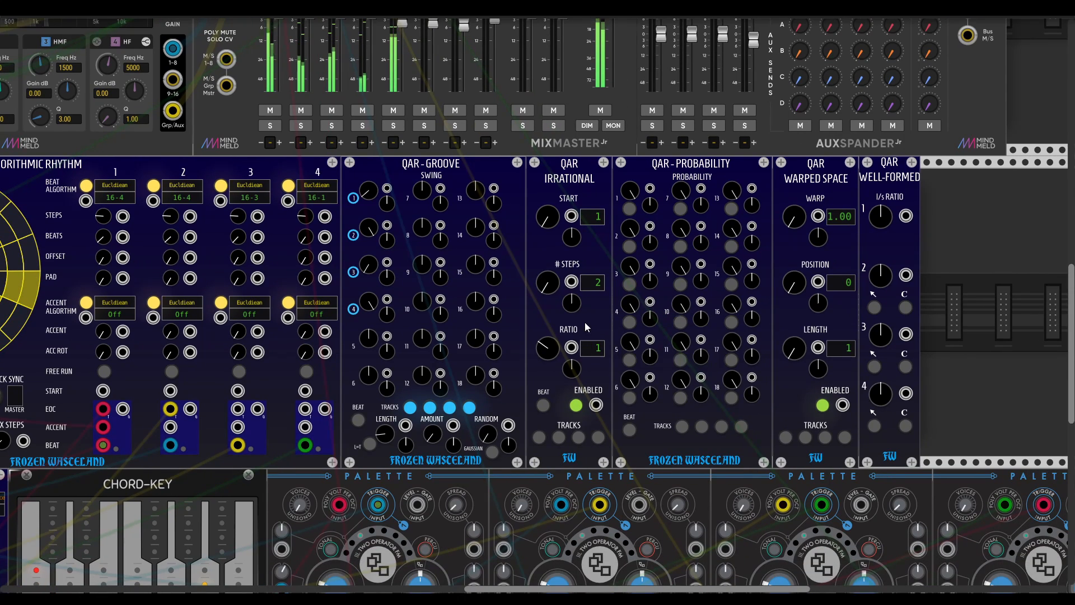
Step: Initialize the main Quad Algorithmic Rhythm module and set track 1's beats to 8
{"action": "scroll", "coordinate": [584, 322], "scroll_direction": "down", "scroll_amount": 2}
{"action": "scroll", "coordinate": [585, 321], "scroll_direction": "right", "scroll_amount": 1}
{"action": "scroll", "coordinate": [567, 254], "scroll_direction": "left", "scroll_amount": 3}
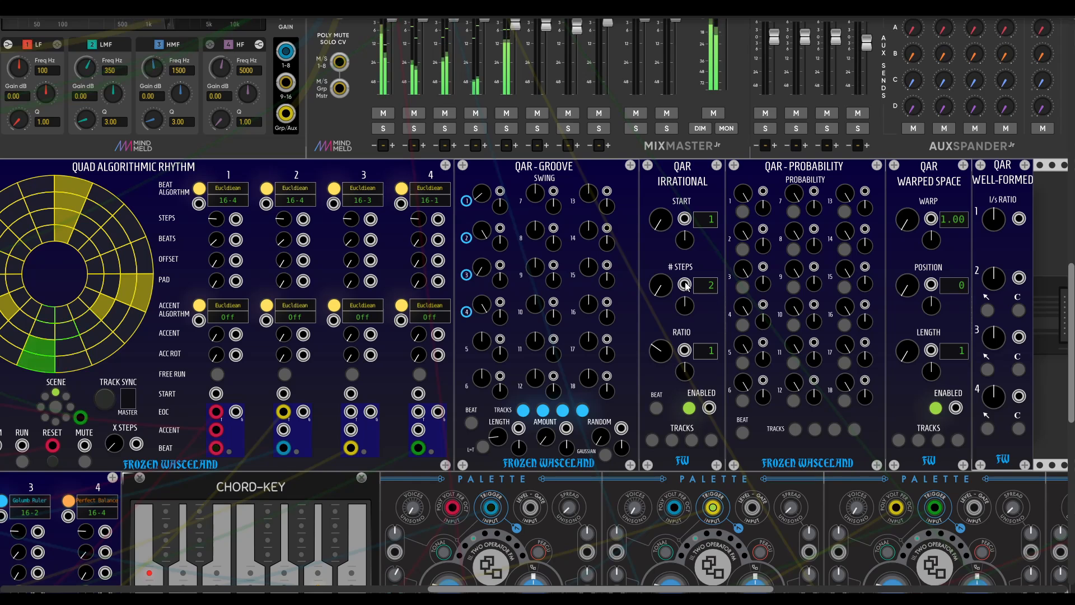
{"action": "scroll", "coordinate": [687, 285], "scroll_direction": "left", "scroll_amount": 4}
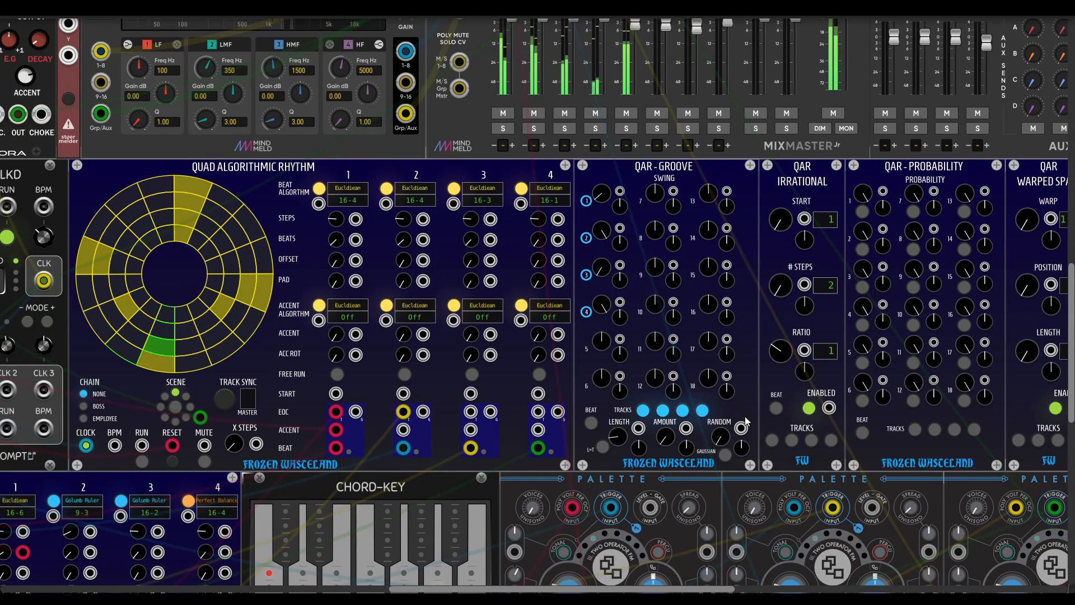
{"action": "scroll", "coordinate": [674, 357], "scroll_direction": "left", "scroll_amount": 3}
{"action": "scroll", "coordinate": [673, 358], "scroll_direction": "up", "scroll_amount": 1}
{"action": "key", "text": "ctrl+i"}
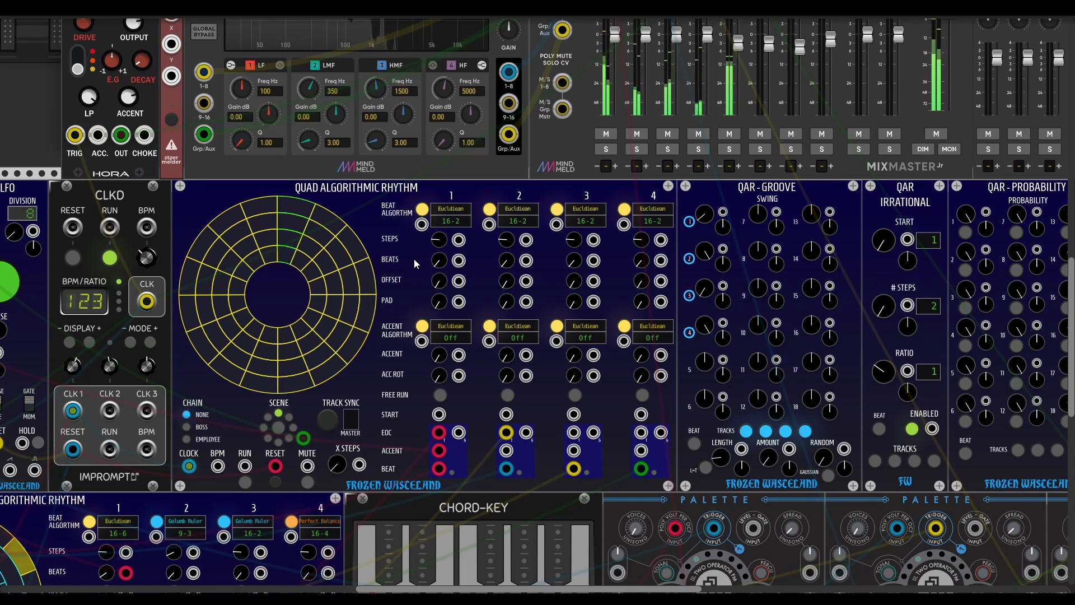
{"action": "left_click_drag", "start_coordinate": [439, 260], "coordinate": [439, 236]}
Step: Apply QAR Irrational to track 1 with start position 4, 9 steps and ratio 2
{"action": "scroll", "coordinate": [631, 271], "scroll_direction": "right", "scroll_amount": 6}
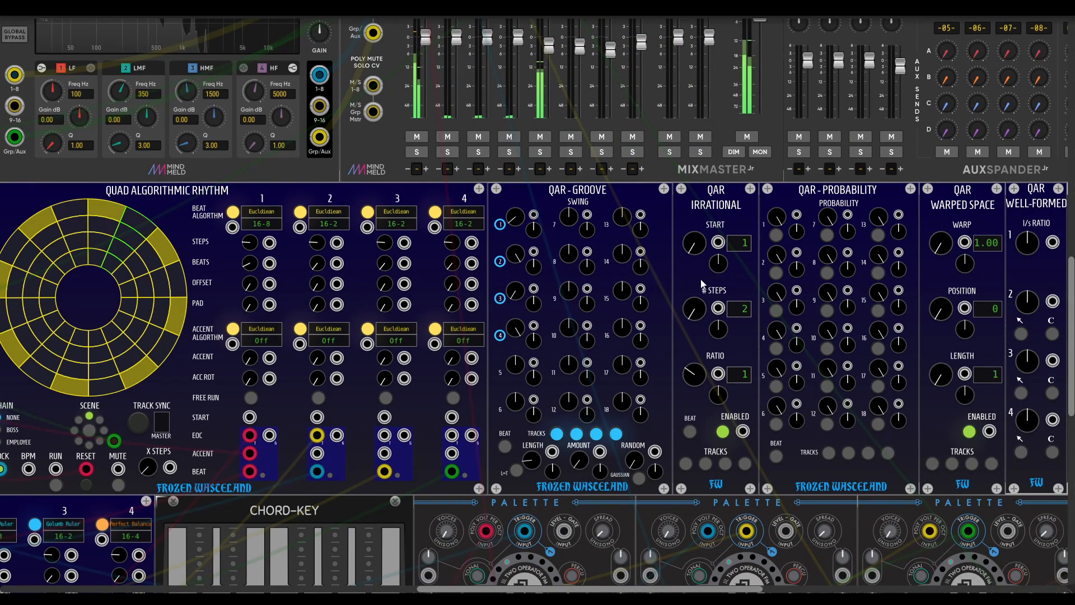
{"action": "scroll", "coordinate": [702, 284], "scroll_direction": "left", "scroll_amount": 1}
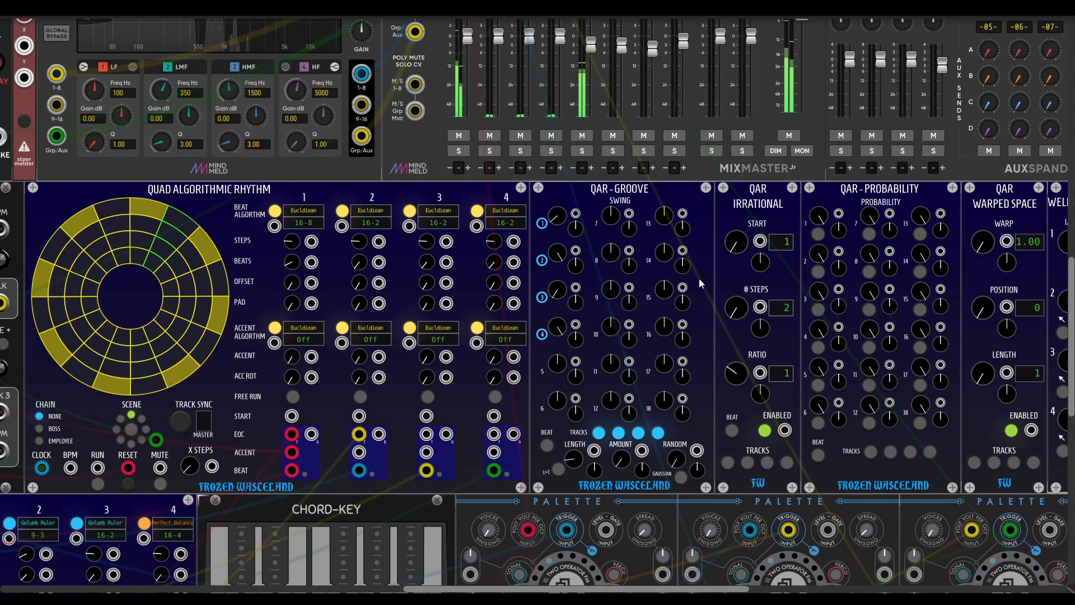
{"action": "left_click_drag", "start_coordinate": [736, 241], "coordinate": [745, 291]}
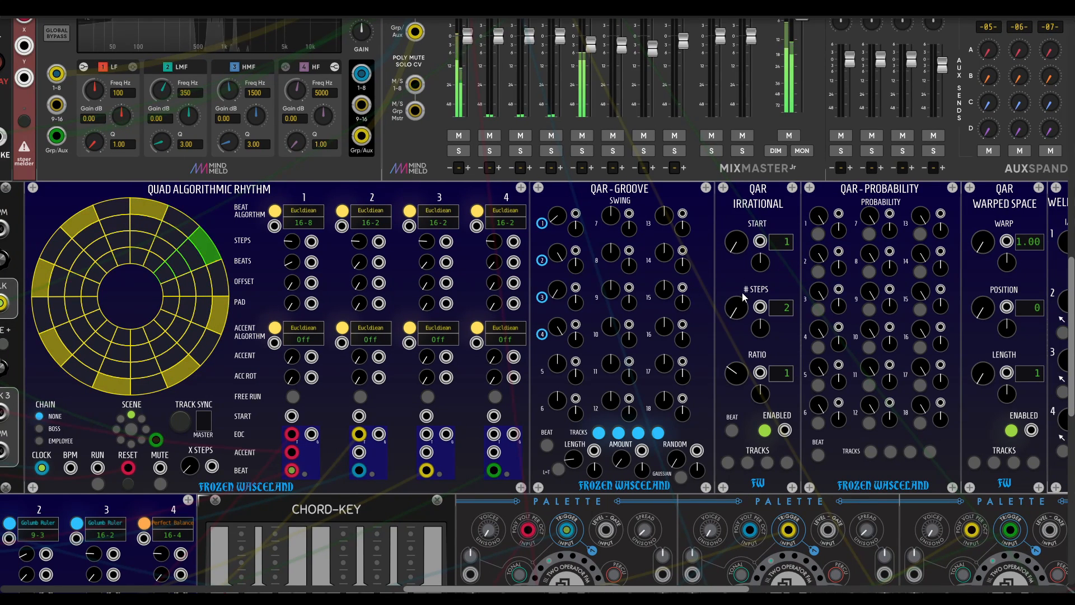
{"action": "left_click", "coordinate": [729, 462]}
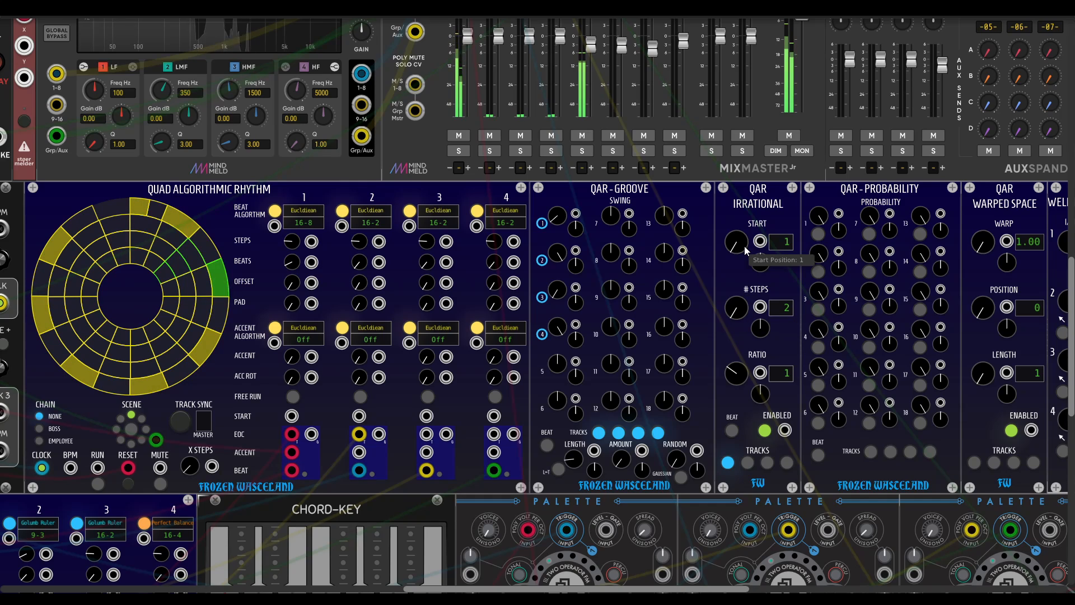
{"action": "left_click_drag", "start_coordinate": [744, 247], "coordinate": [744, 236]}
{"action": "left_click_drag", "start_coordinate": [737, 307], "coordinate": [737, 280]}
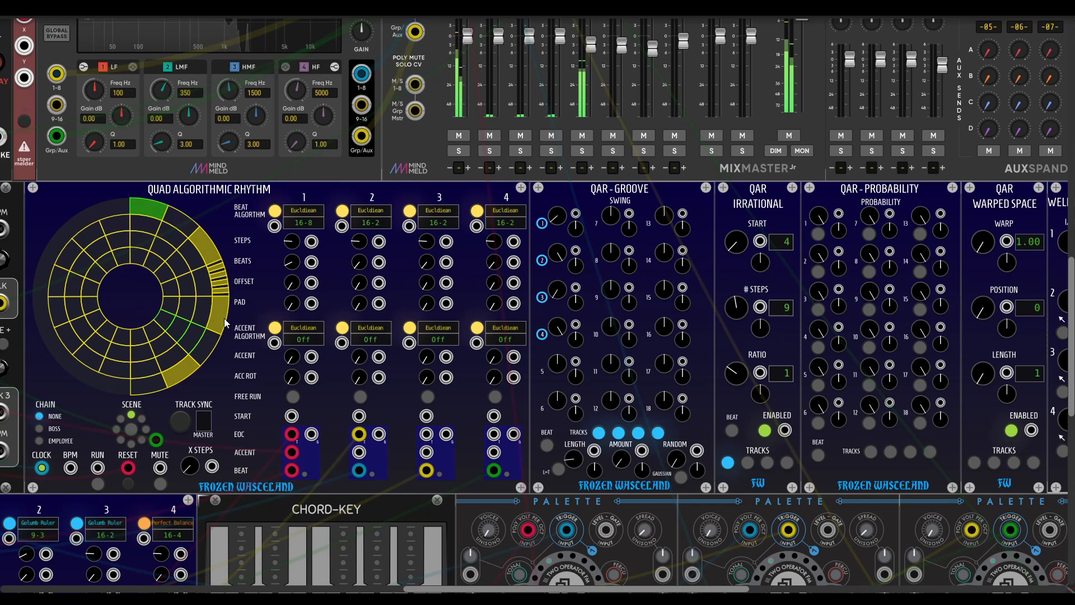
{"action": "mouse_move", "coordinate": [738, 374]}
{"action": "left_mouse_down"}
{"action": "mouse_move", "coordinate": [738, 361]}
{"action": "mouse_move", "coordinate": [738, 378]}
{"action": "left_mouse_up"}
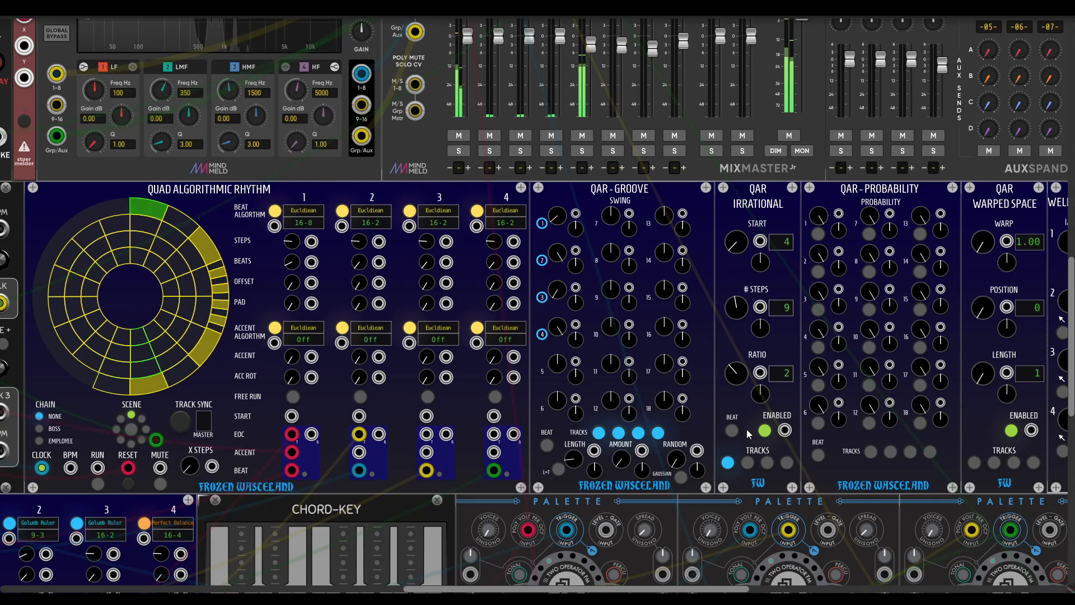
Step: Patch CLKD's CLK 3 output to QAR Irrational's Enabled input and set the clock 3 ratio to /4
{"action": "scroll", "coordinate": [762, 439], "scroll_direction": "left", "scroll_amount": 2}
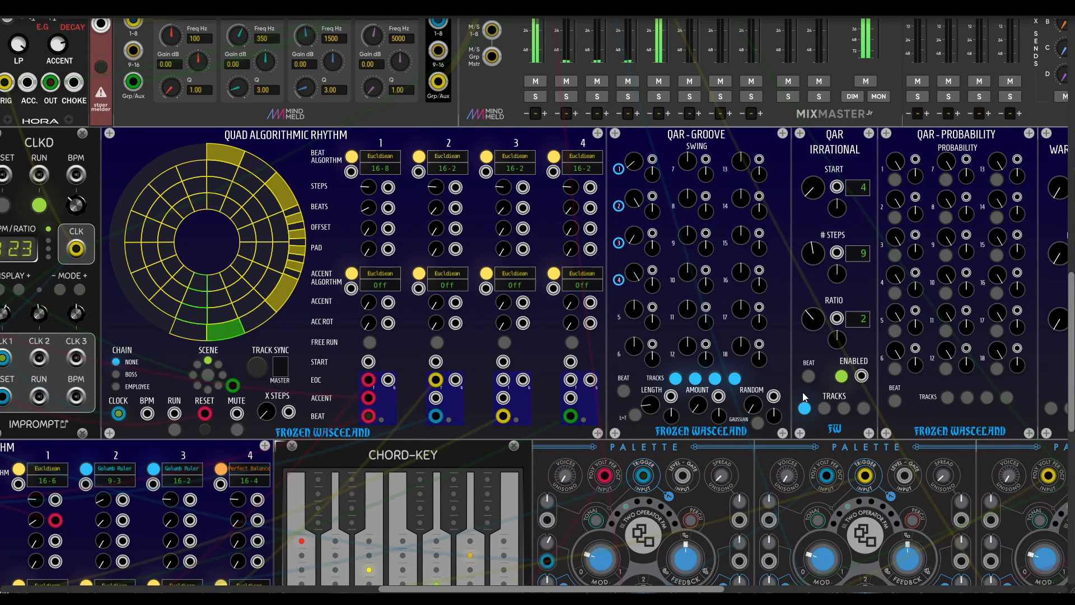
{"action": "scroll", "coordinate": [914, 454], "scroll_direction": "left", "scroll_amount": 2}
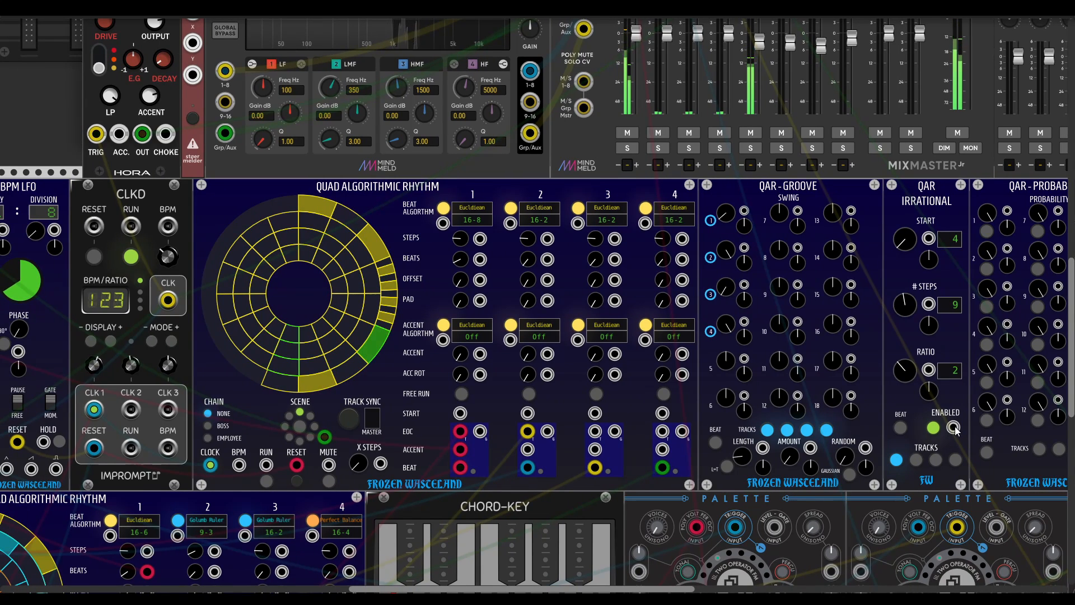
{"action": "left_click_drag", "start_coordinate": [954, 427], "coordinate": [168, 409]}
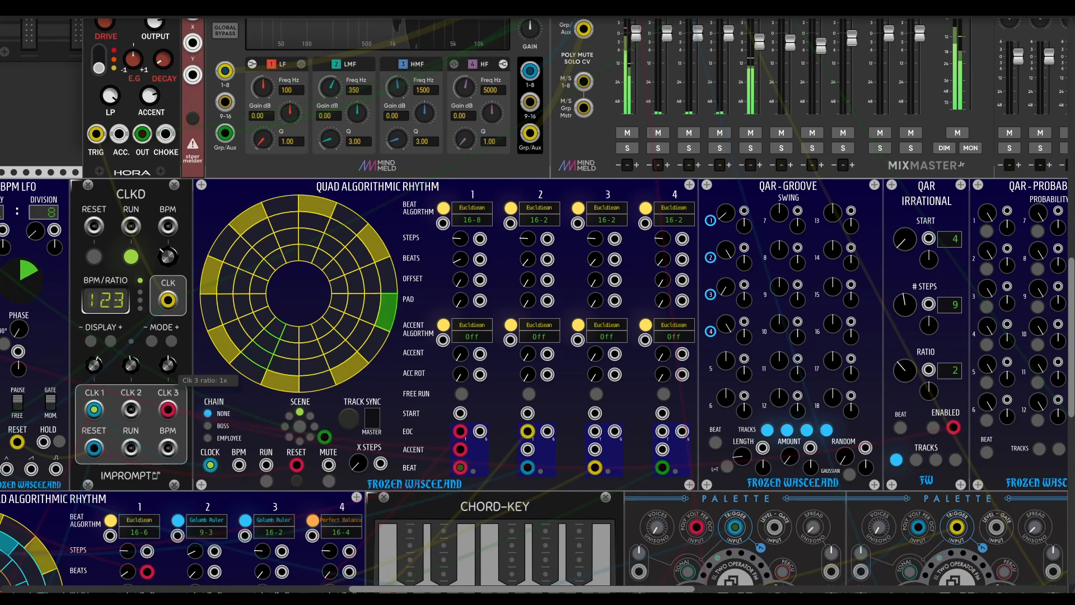
{"action": "left_click_drag", "start_coordinate": [169, 366], "coordinate": [170, 408]}
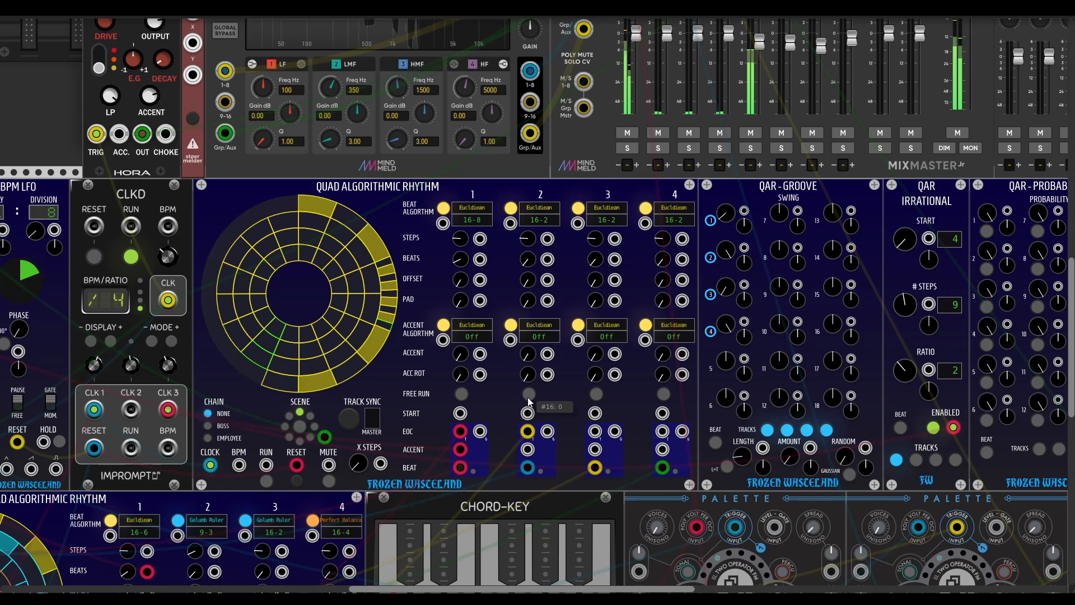
Step: Replace the clock cable at QAR Irrational's Enabled input with one from Quad Algorithmic Rhythm's track 1 EOC output
{"action": "left_click_drag", "start_coordinate": [953, 428], "coordinate": [455, 442]}
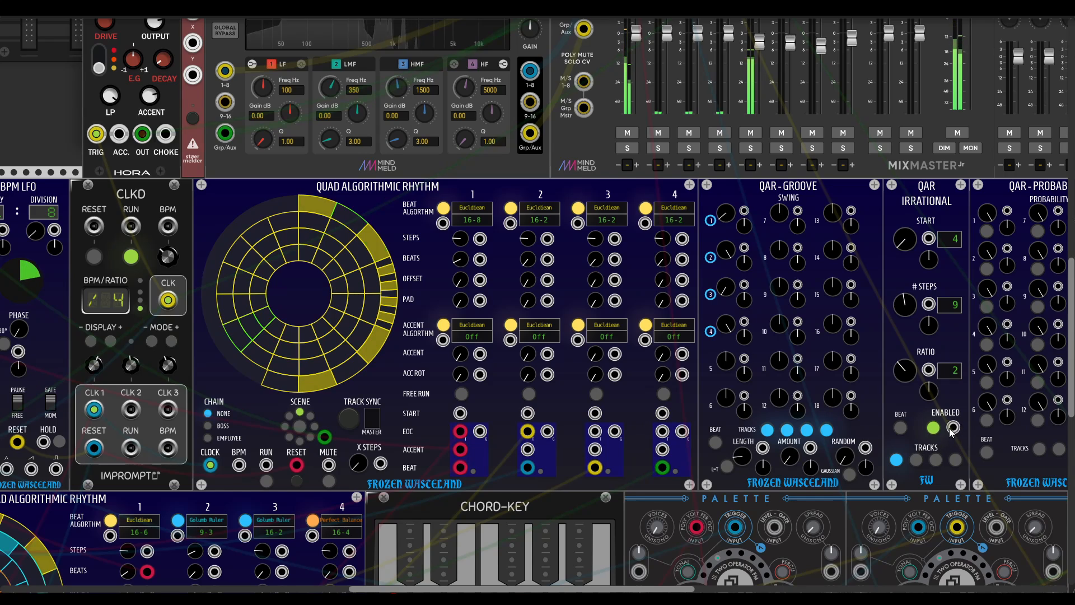
{"action": "left_click_drag", "start_coordinate": [954, 428], "coordinate": [460, 431]}
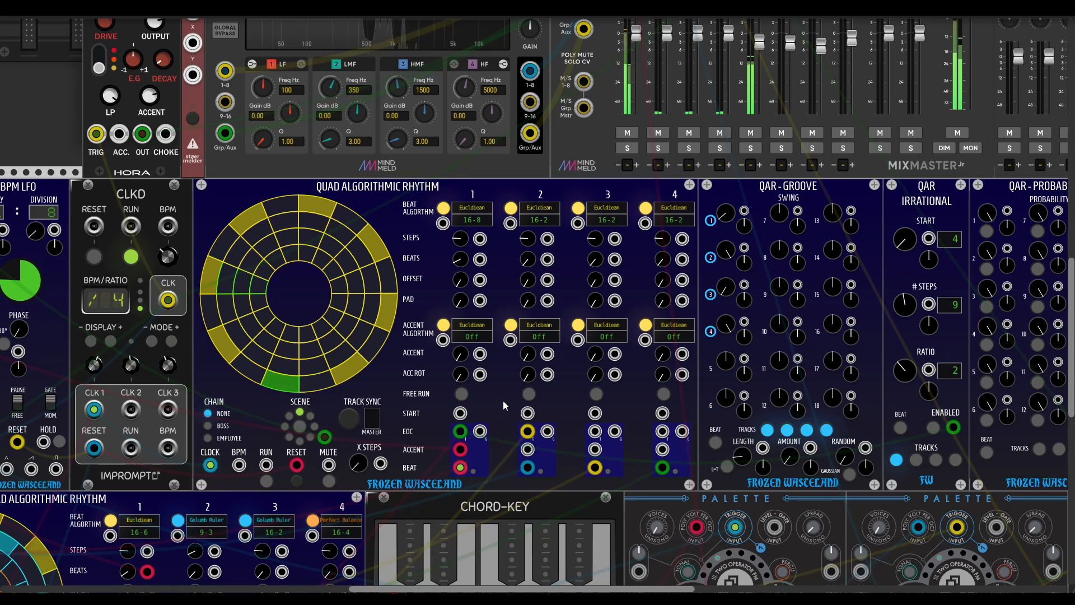
Step: Set QAR Irrational's ratio to 3 and apply it to tracks 2, 3 and 4 as well
{"action": "left_click_drag", "start_coordinate": [747, 359], "coordinate": [631, 355]}
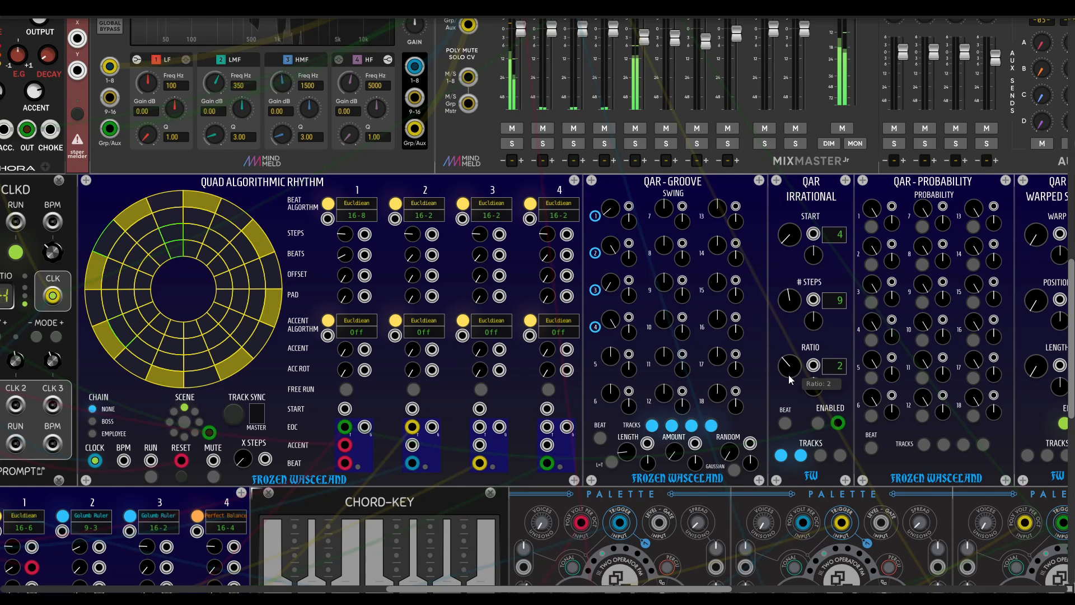
{"action": "left_click_drag", "start_coordinate": [789, 376], "coordinate": [789, 366]}
{"action": "scroll", "coordinate": [789, 377], "scroll_direction": "right", "scroll_amount": 1}
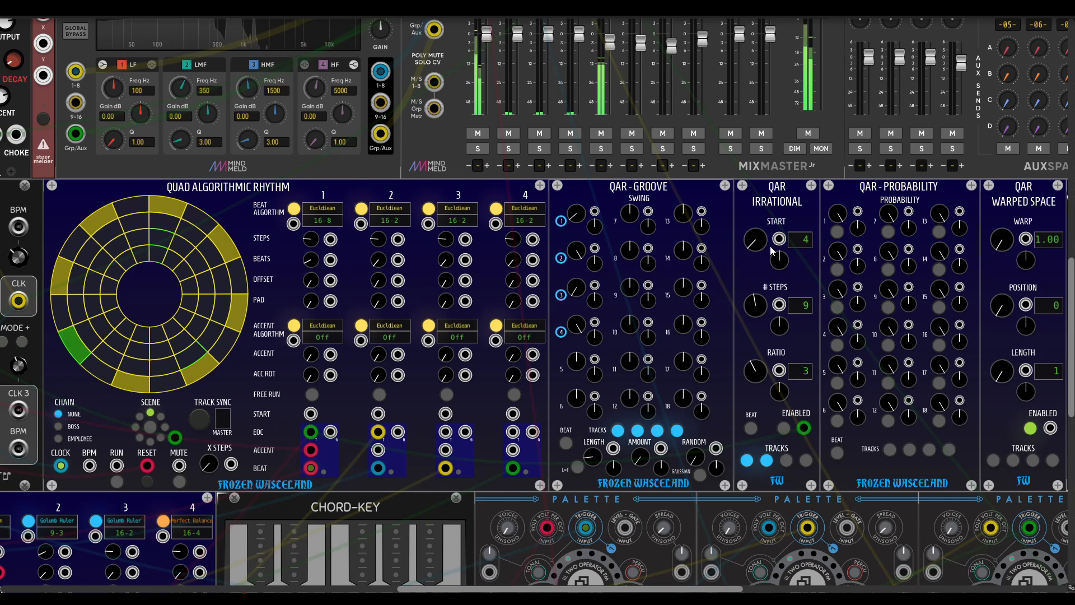
{"action": "scroll", "coordinate": [762, 299], "scroll_direction": "down", "scroll_amount": 3}
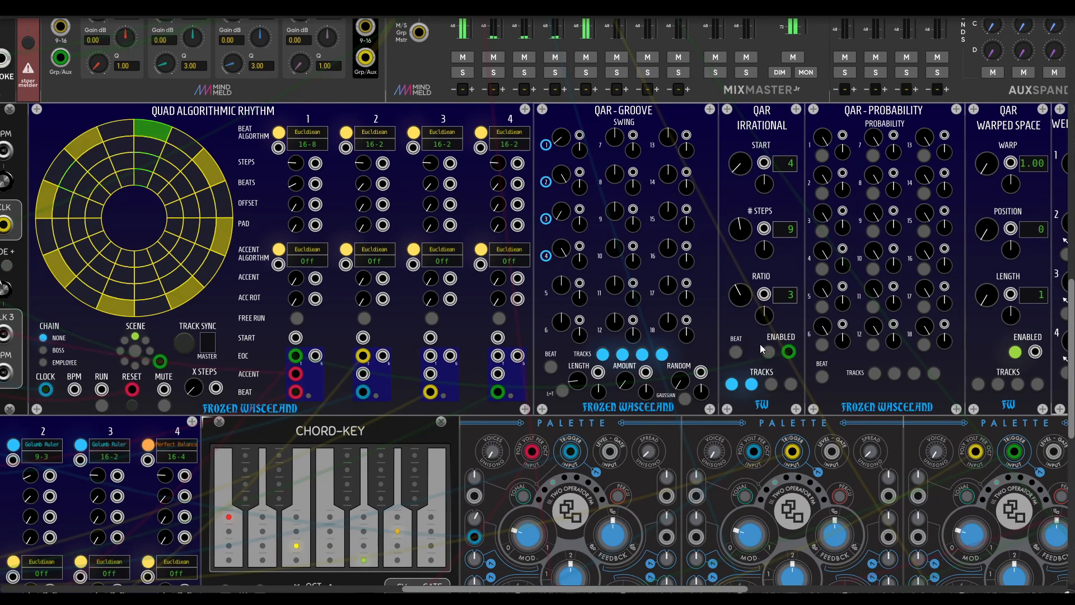
{"action": "left_click", "coordinate": [771, 384]}
{"action": "left_click", "coordinate": [795, 384]}
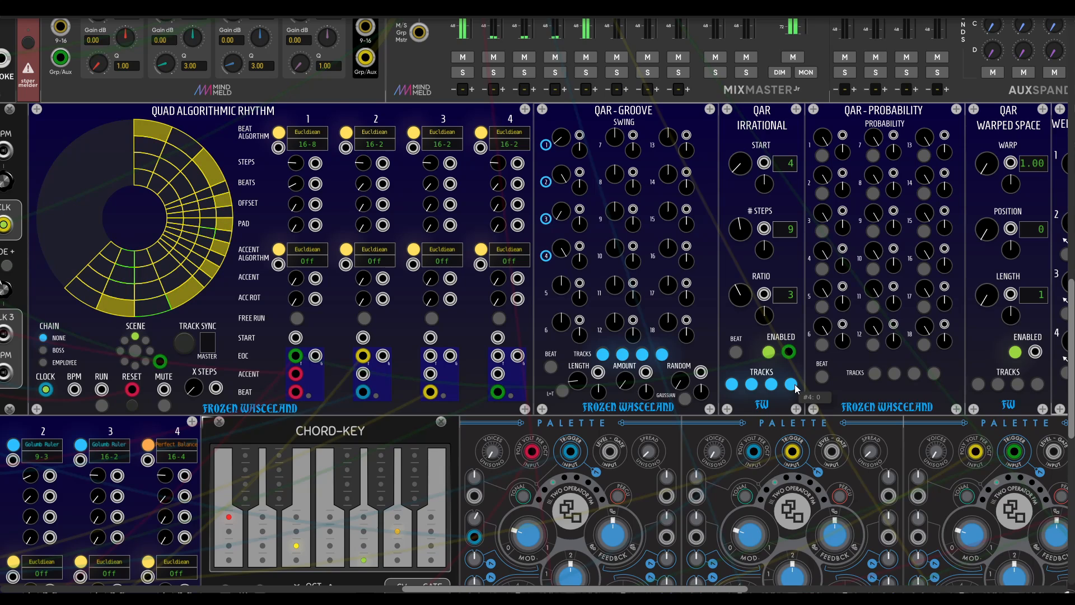
Step: Apply QAR-Probability to all four tracks
{"action": "left_click_drag", "start_coordinate": [842, 343], "coordinate": [750, 397]}
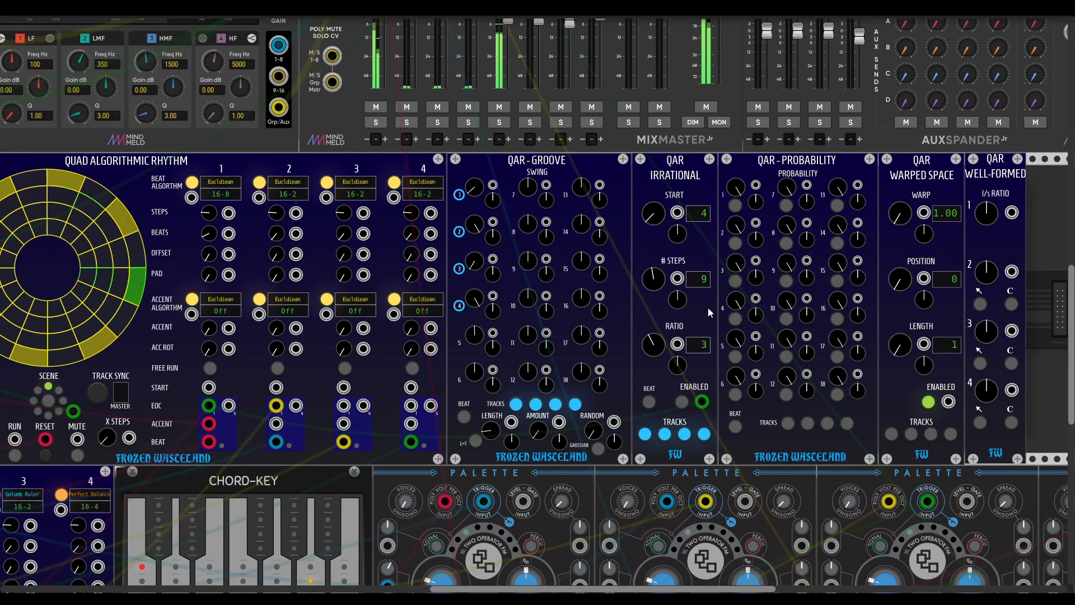
{"action": "left_click_drag", "start_coordinate": [688, 340], "coordinate": [710, 342]}
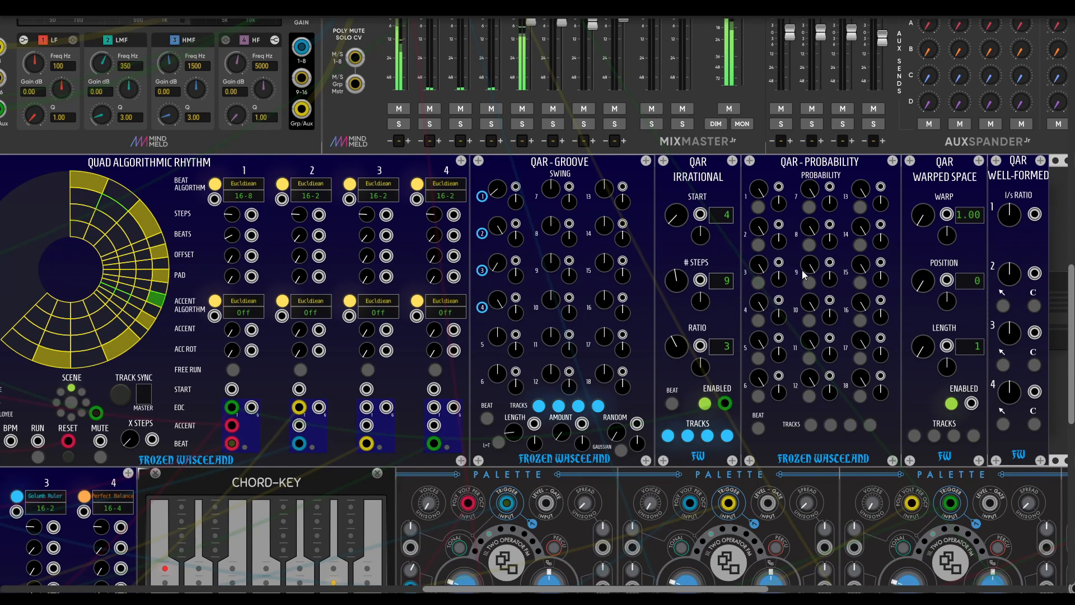
{"action": "left_click", "coordinate": [811, 425]}
{"action": "left_click", "coordinate": [831, 425]}
{"action": "left_click", "coordinate": [851, 425]}
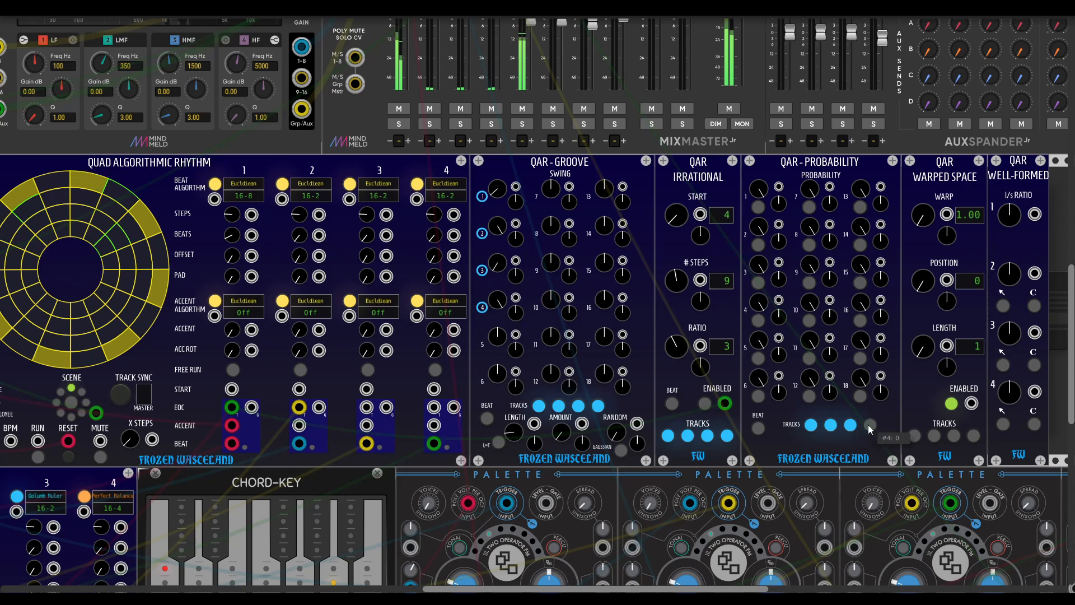
Step: Switch on the toggle under step 1 in QAR-Probability and lower that step's probability
{"action": "left_click_drag", "start_coordinate": [848, 398], "coordinate": [916, 422]}
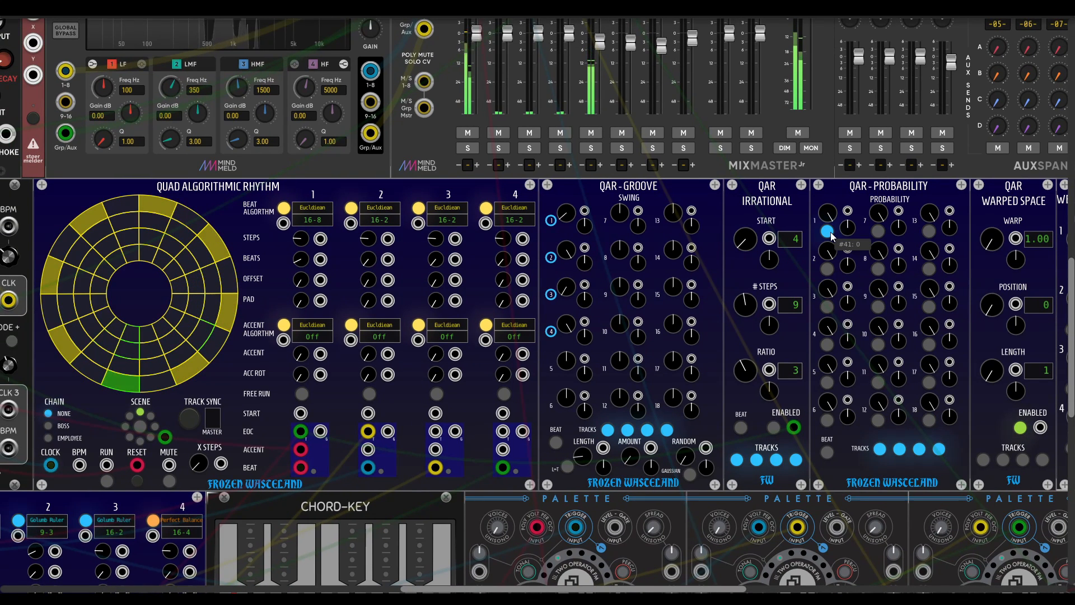
{"action": "left_click", "coordinate": [831, 232]}
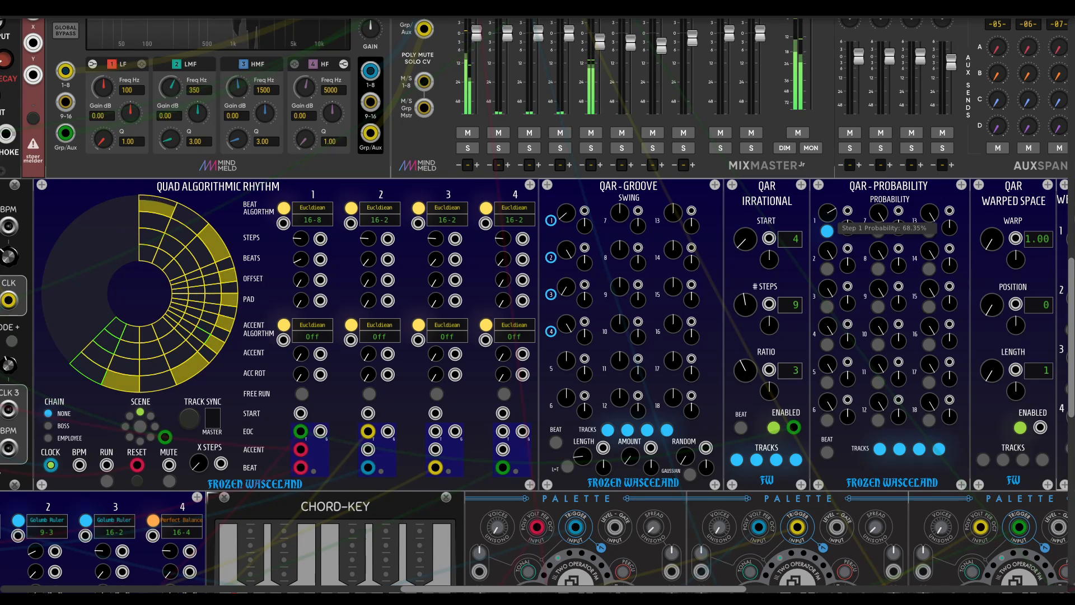
{"action": "left_click_drag", "start_coordinate": [828, 213], "coordinate": [827, 331]}
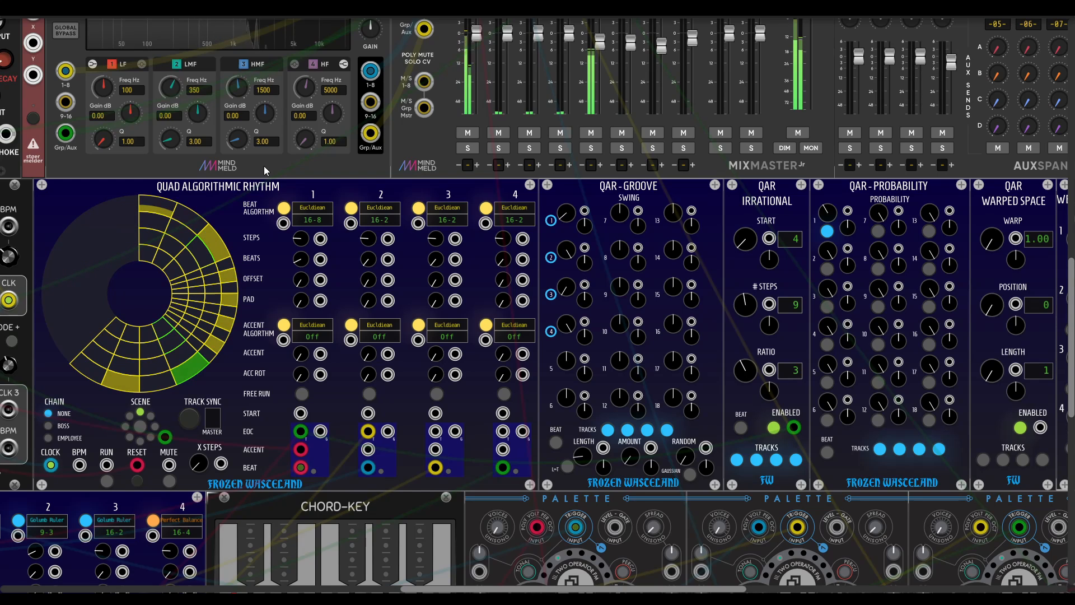
Step: Set the beats to 9 on track 2, 8 on track 3 and 6 on track 4
{"action": "left_click_drag", "start_coordinate": [370, 265], "coordinate": [369, 213]}
{"action": "left_click_drag", "start_coordinate": [437, 262], "coordinate": [436, 215]}
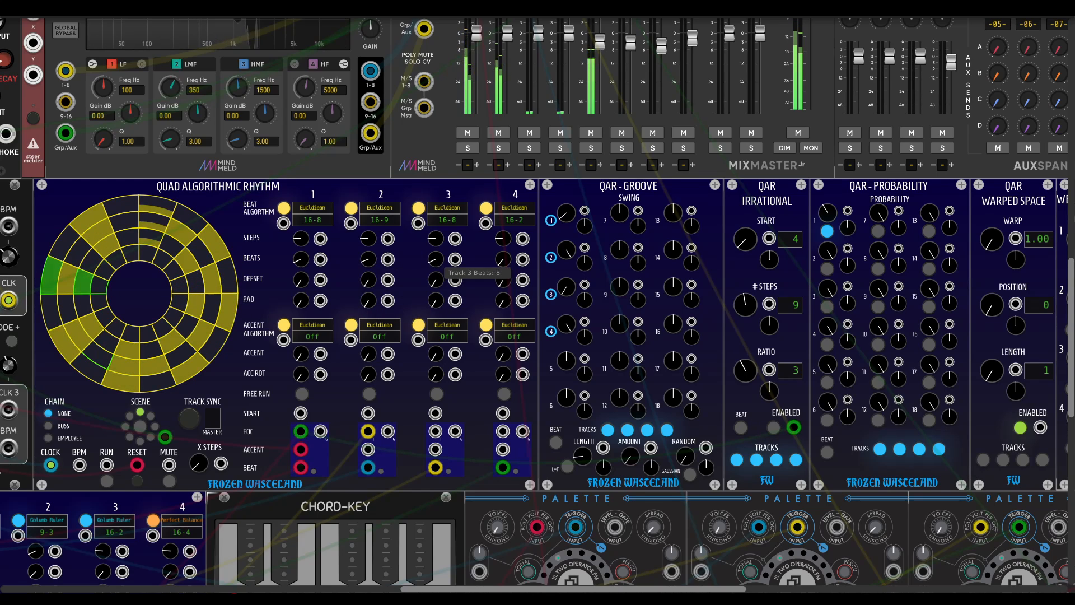
{"action": "left_click_drag", "start_coordinate": [504, 261], "coordinate": [504, 230]}
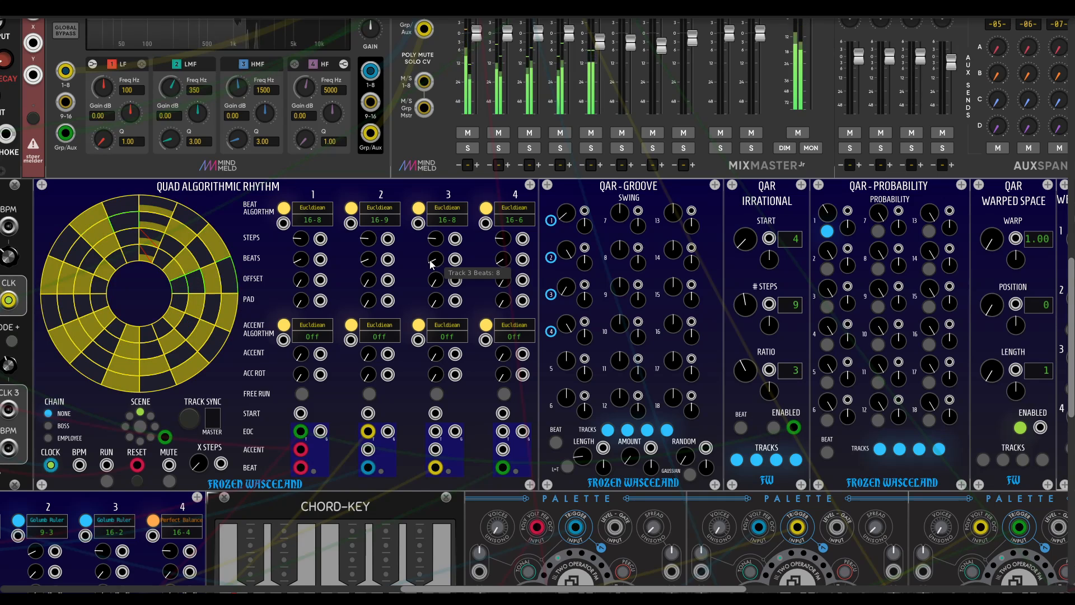
Step: Limit QAR-Probability to track 1 and duplicate it into space cleared by shifting Warped Space and Well-Formed aside
{"action": "scroll", "coordinate": [579, 269], "scroll_direction": "right", "scroll_amount": 8}
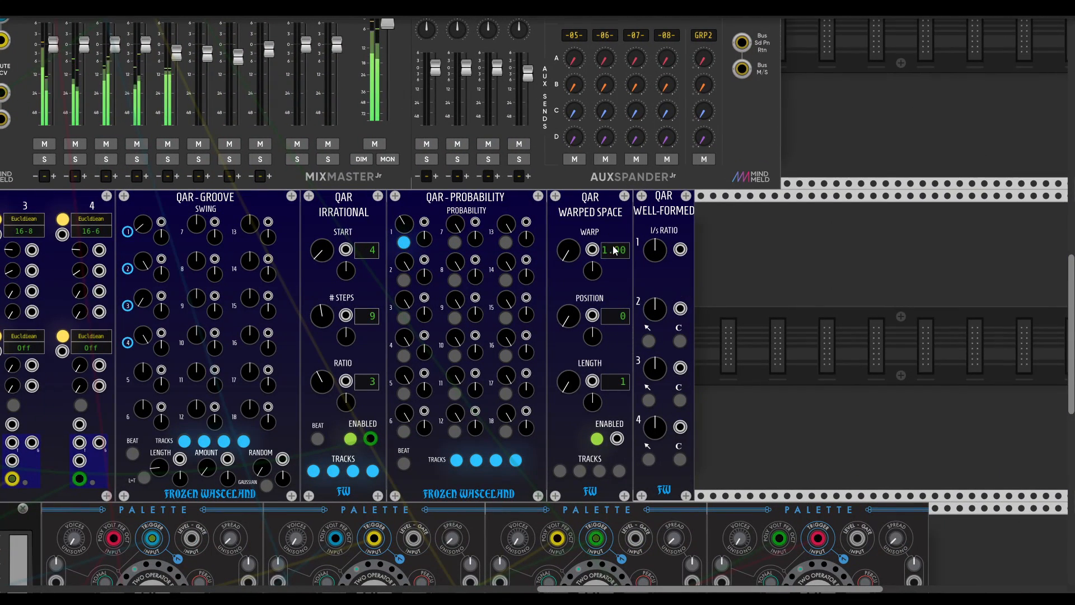
{"action": "left_click_drag", "start_coordinate": [576, 202], "coordinate": [732, 214]}
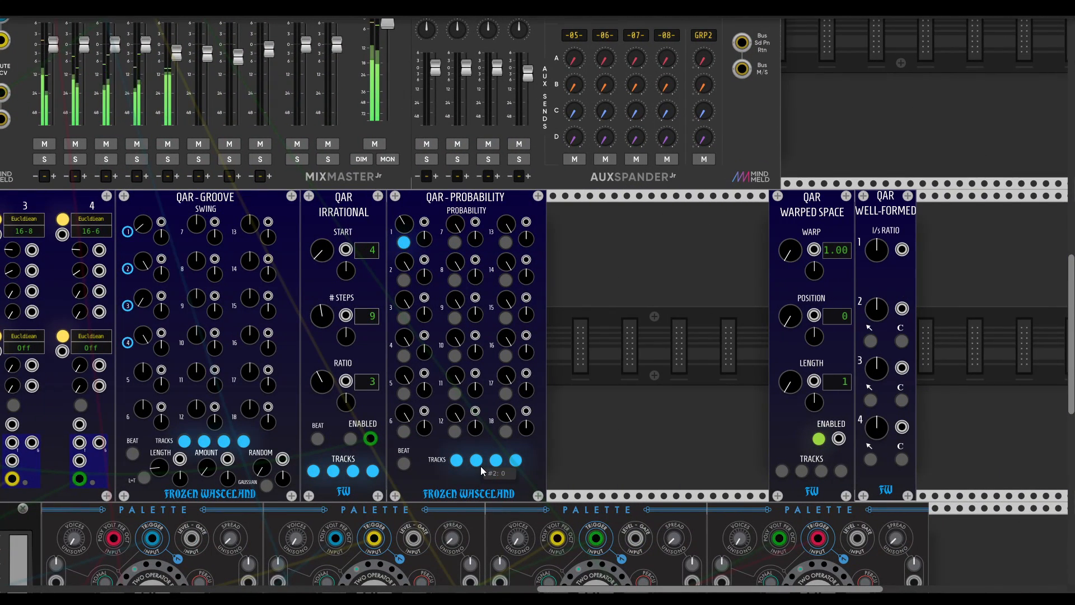
{"action": "left_click", "coordinate": [495, 459]}
{"action": "key", "text": "ctrl+d"}
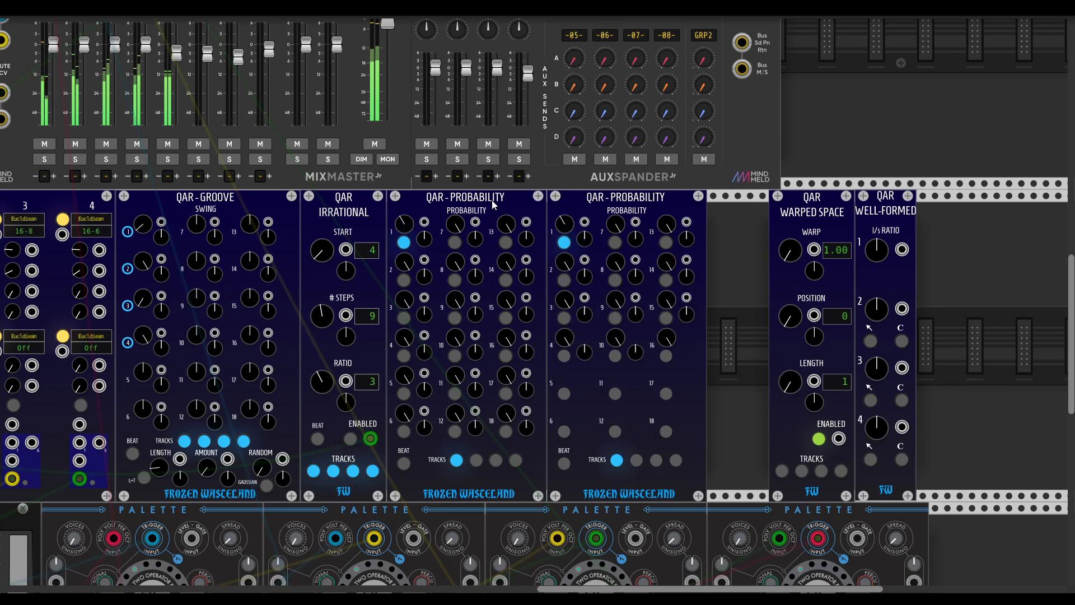
Step: Assign the duplicated QAR-Probability to track 2 only and switch off its step 1 toggle
{"action": "scroll", "coordinate": [671, 378], "scroll_direction": "left", "scroll_amount": 6}
{"action": "left_click", "coordinate": [930, 433]}
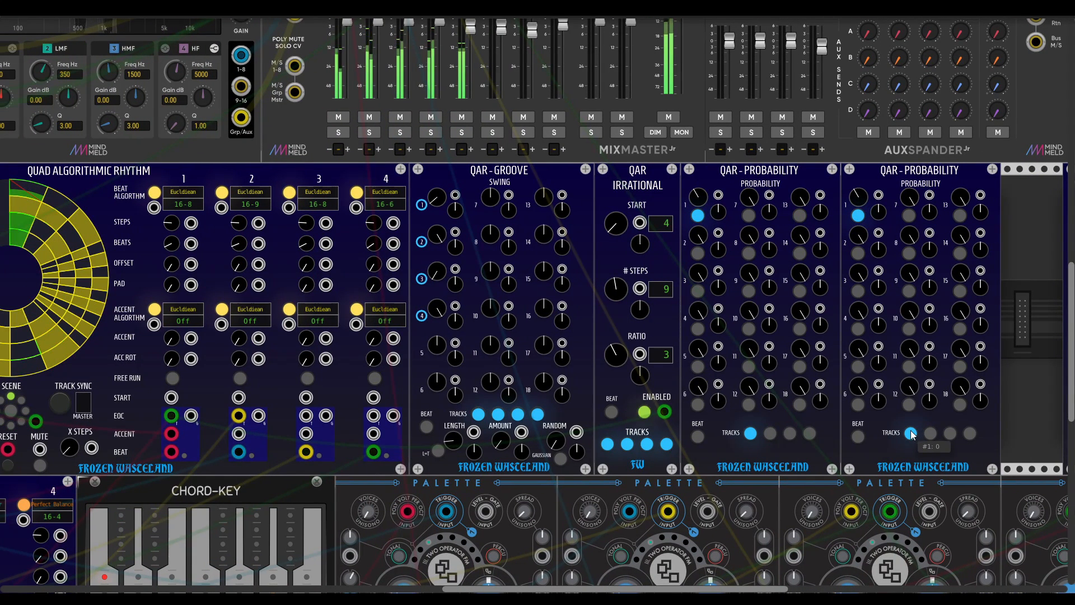
{"action": "left_click", "coordinate": [911, 433]}
{"action": "scroll", "coordinate": [718, 449], "scroll_direction": "left", "scroll_amount": 1}
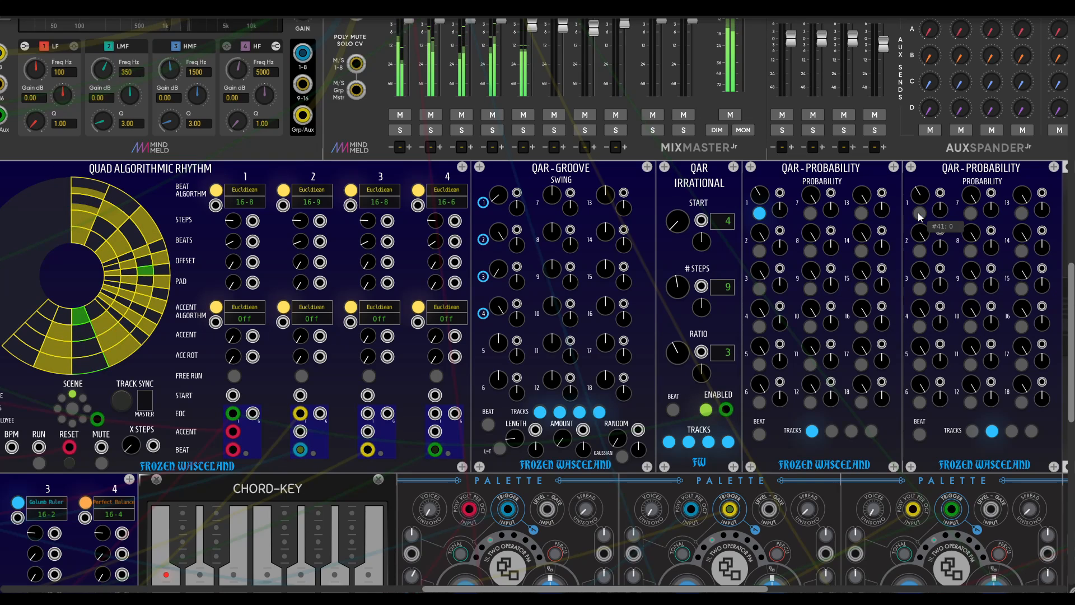
Step: In the second QAR-Probability, set step 7's probability to 67.3% and switch the active toggle from step 7 to step 2
{"action": "left_click", "coordinate": [974, 217]}
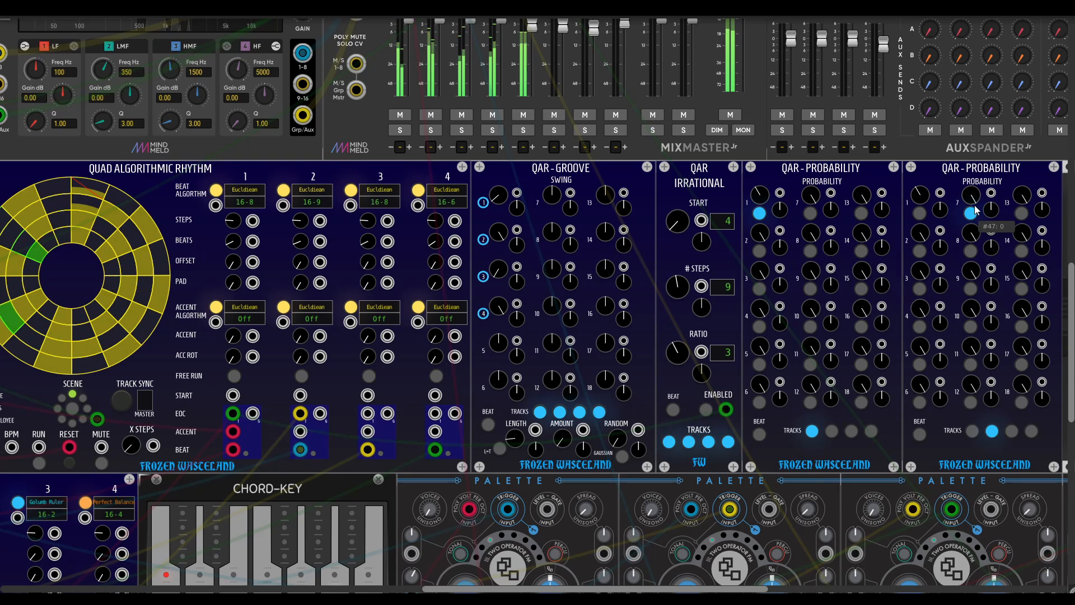
{"action": "left_click_drag", "start_coordinate": [973, 197], "coordinate": [972, 258]}
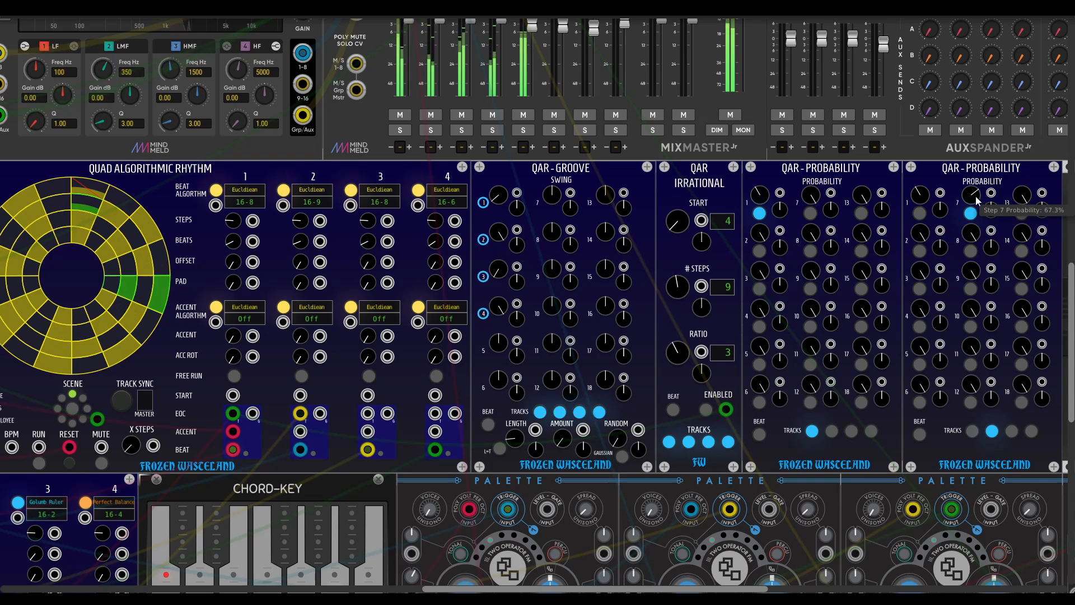
{"action": "left_click", "coordinate": [970, 215]}
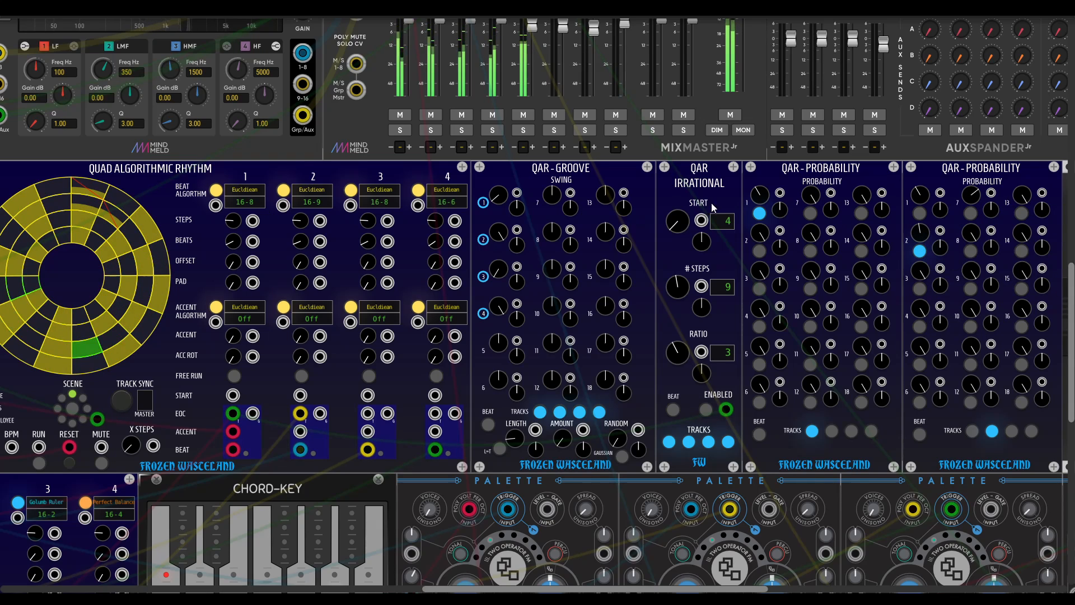
Step: Set step 2's probability to about 66% in the second QAR-Probability and turn on Beat mode in both Probability expanders
{"action": "left_click_drag", "start_coordinate": [921, 231], "coordinate": [920, 230]}
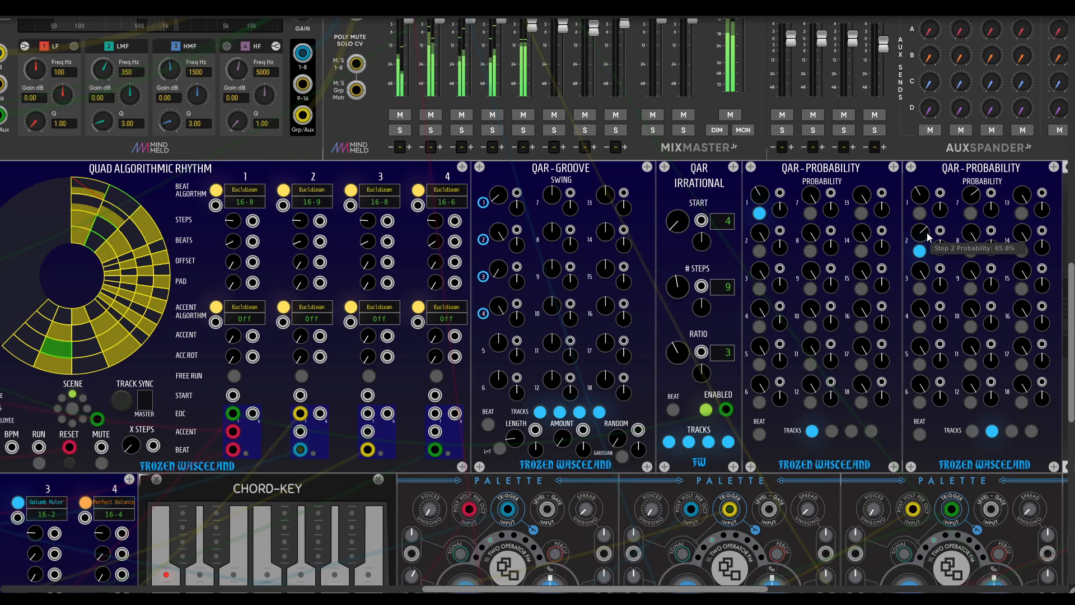
{"action": "scroll", "coordinate": [918, 247], "scroll_direction": "right", "scroll_amount": 5}
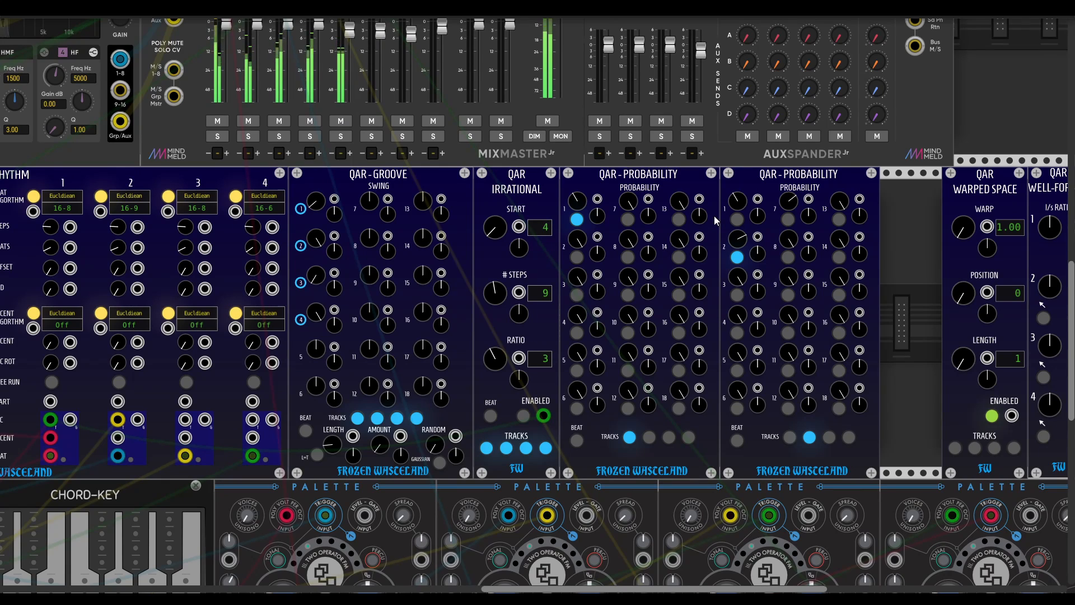
{"action": "scroll", "coordinate": [714, 217], "scroll_direction": "left", "scroll_amount": 4}
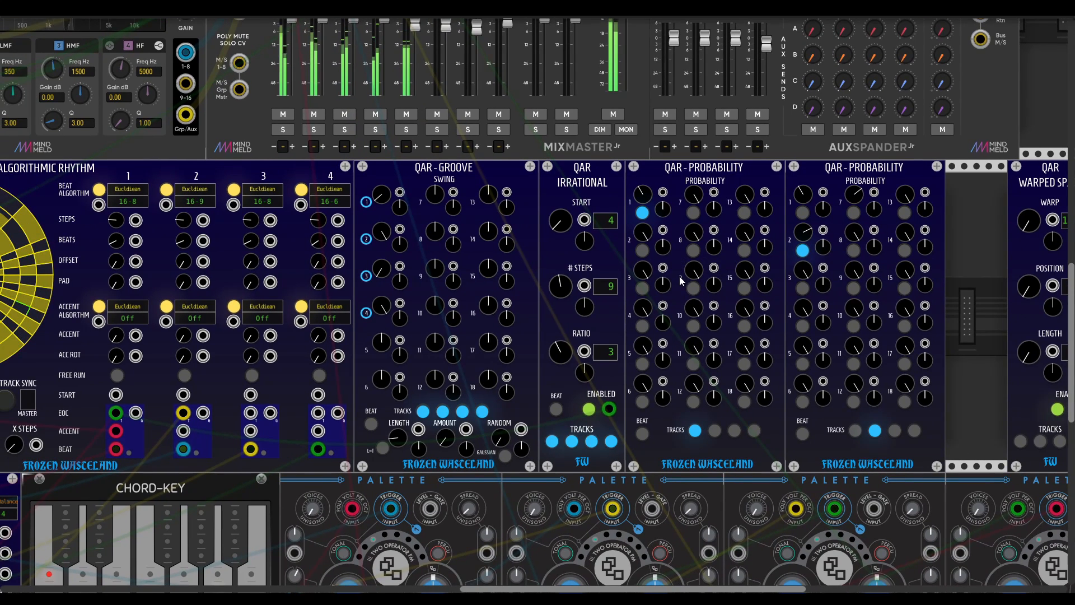
{"action": "scroll", "coordinate": [687, 276], "scroll_direction": "right", "scroll_amount": 3}
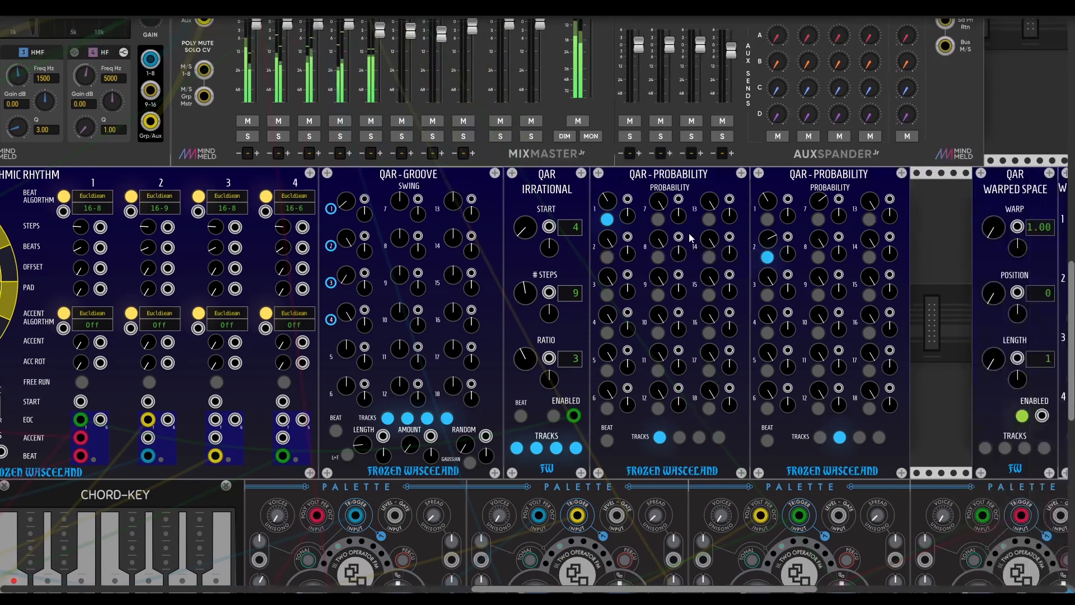
{"action": "scroll", "coordinate": [768, 264], "scroll_direction": "right", "scroll_amount": 3}
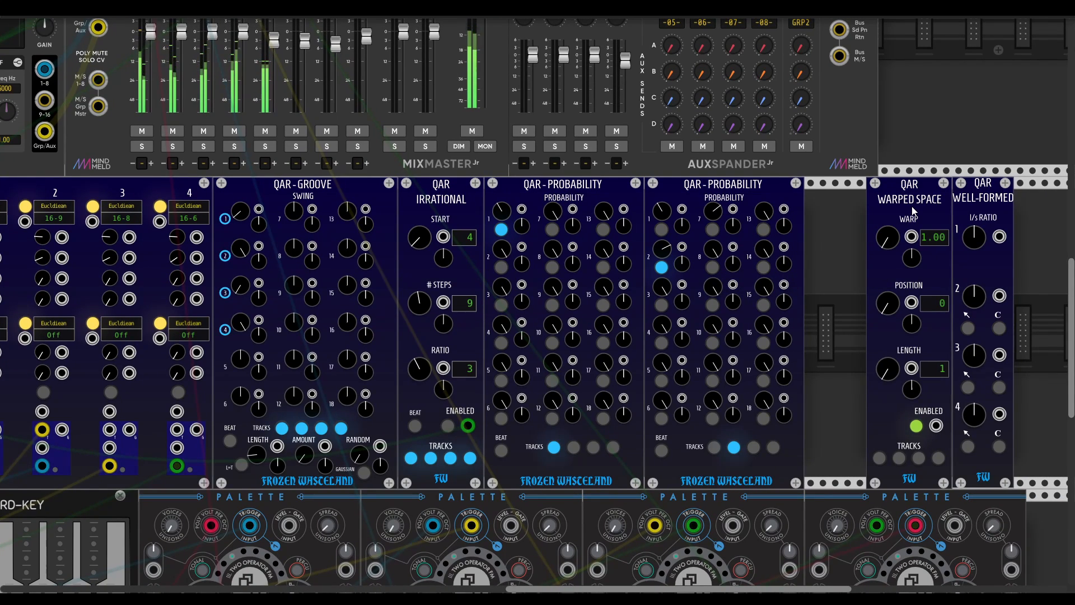
{"action": "left_click", "coordinate": [661, 448]}
{"action": "left_click", "coordinate": [504, 451]}
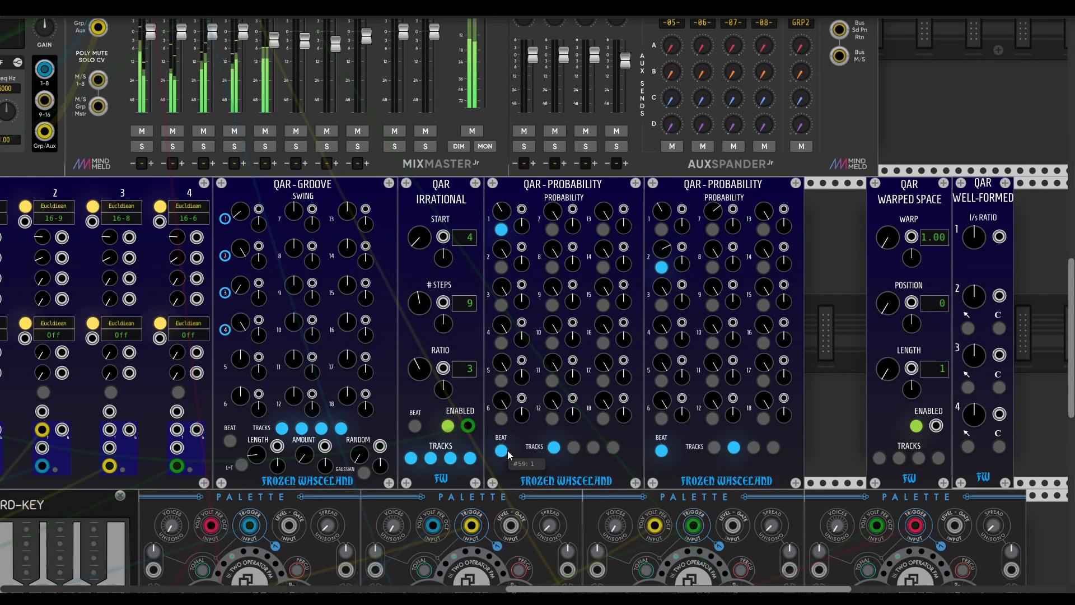
Step: Examine the rhythm display, Chord-Key and Palette voices with the Probability expanders in Beat mode
{"action": "scroll", "coordinate": [533, 432], "scroll_direction": "left", "scroll_amount": 10}
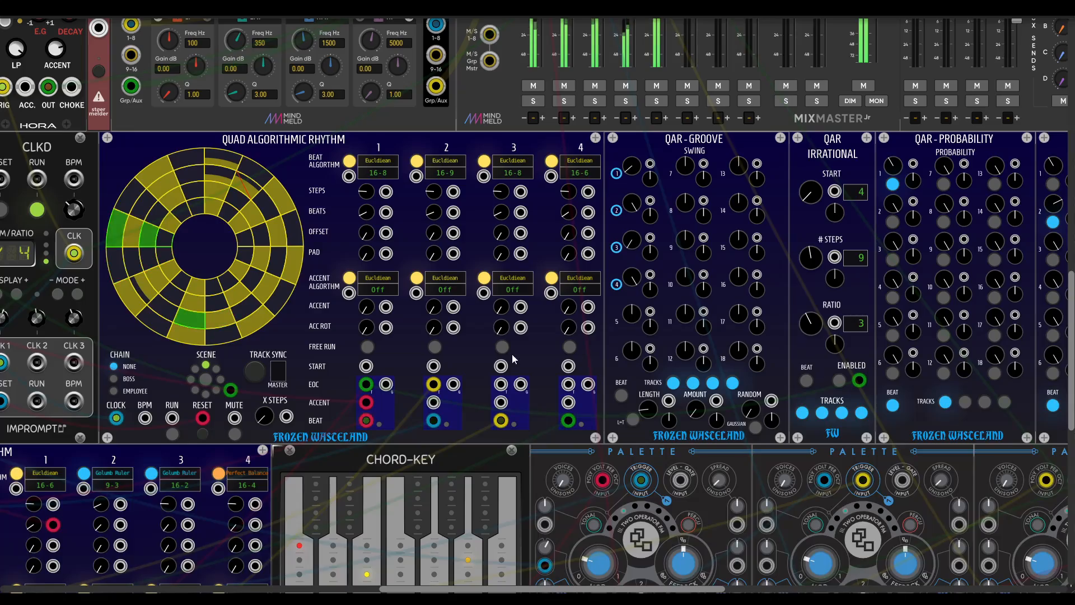
{"action": "scroll", "coordinate": [512, 354], "scroll_direction": "up", "scroll_amount": 3}
{"action": "scroll", "coordinate": [512, 354], "scroll_direction": "left", "scroll_amount": 2}
{"action": "scroll", "coordinate": [521, 369], "scroll_direction": "down", "scroll_amount": 5}
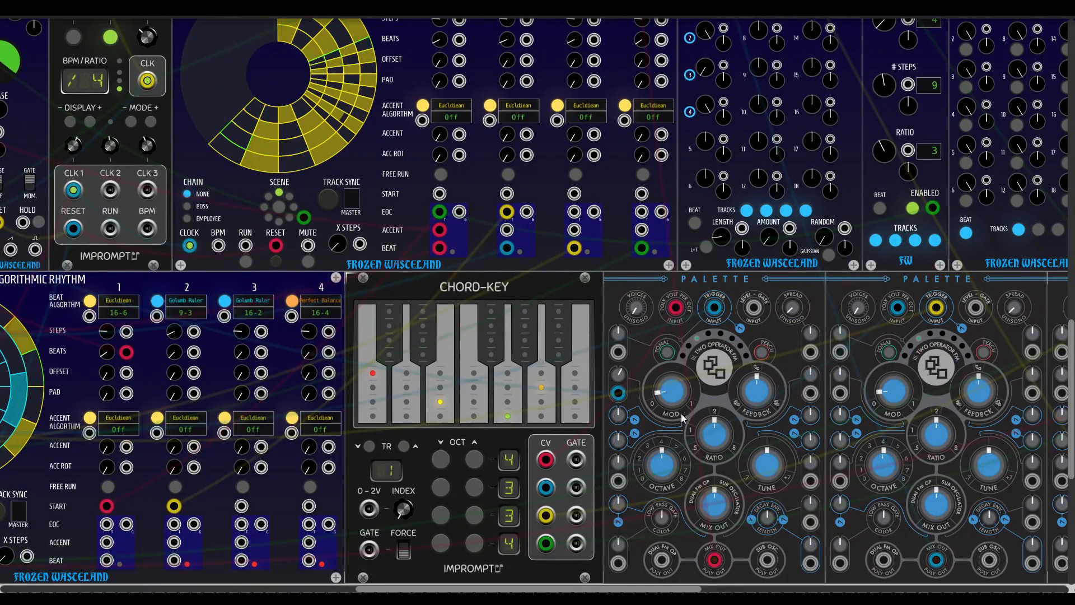
{"action": "scroll", "coordinate": [681, 403], "scroll_direction": "right", "scroll_amount": 8}
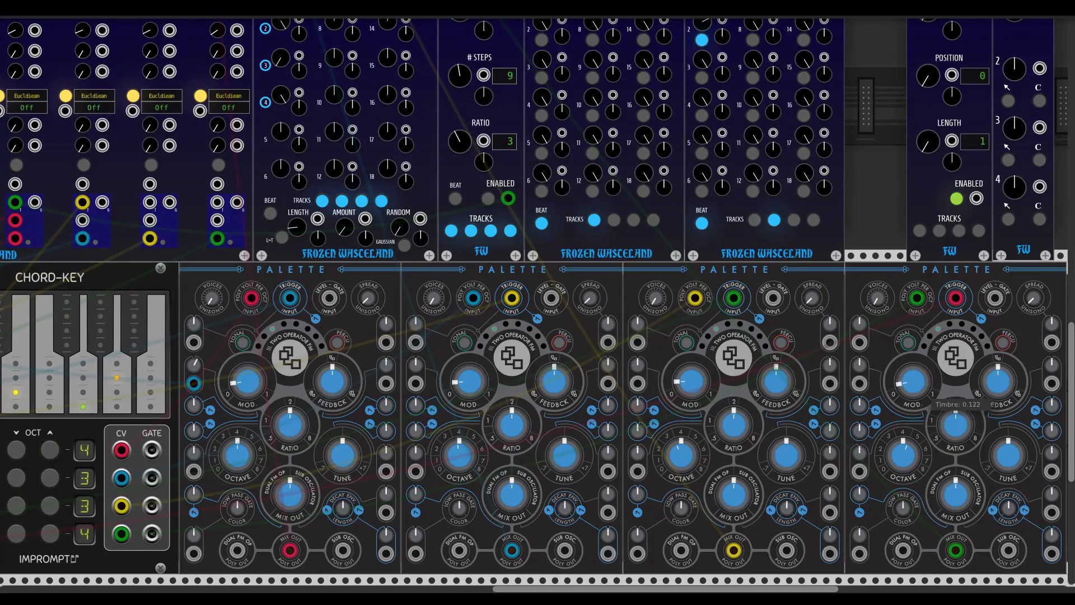
{"action": "scroll", "coordinate": [736, 326], "scroll_direction": "up", "scroll_amount": 5}
{"action": "scroll", "coordinate": [736, 326], "scroll_direction": "left", "scroll_amount": 5}
{"action": "scroll", "coordinate": [728, 277], "scroll_direction": "right", "scroll_amount": 3}
{"action": "scroll", "coordinate": [728, 278], "scroll_direction": "up", "scroll_amount": 1}
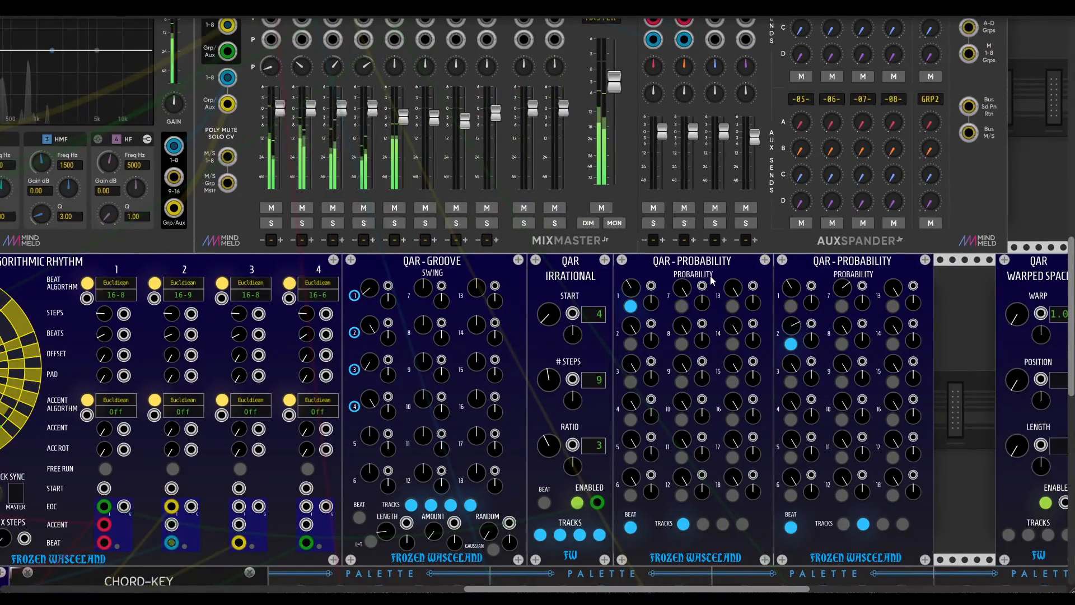
Step: Move QAR-Warped Space up against the second QAR-Probability
{"action": "scroll", "coordinate": [700, 272], "scroll_direction": "right", "scroll_amount": 5}
{"action": "left_click_drag", "start_coordinate": [807, 257], "coordinate": [682, 267]}
{"action": "scroll", "coordinate": [661, 271], "scroll_direction": "left", "scroll_amount": 1}
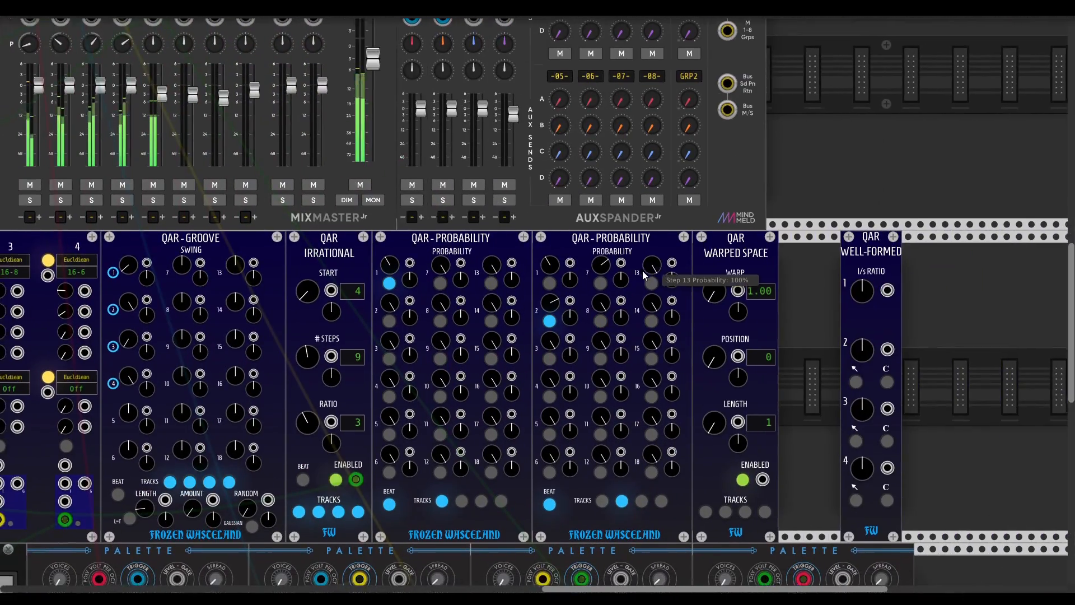
Step: Deselect every track on QAR-Groove, QAR-Irrational and both QAR-Probability expanders
{"action": "scroll", "coordinate": [643, 274], "scroll_direction": "left", "scroll_amount": 7}
{"action": "scroll", "coordinate": [643, 275], "scroll_direction": "down", "scroll_amount": 1}
{"action": "scroll", "coordinate": [643, 274], "scroll_direction": "right", "scroll_amount": 4}
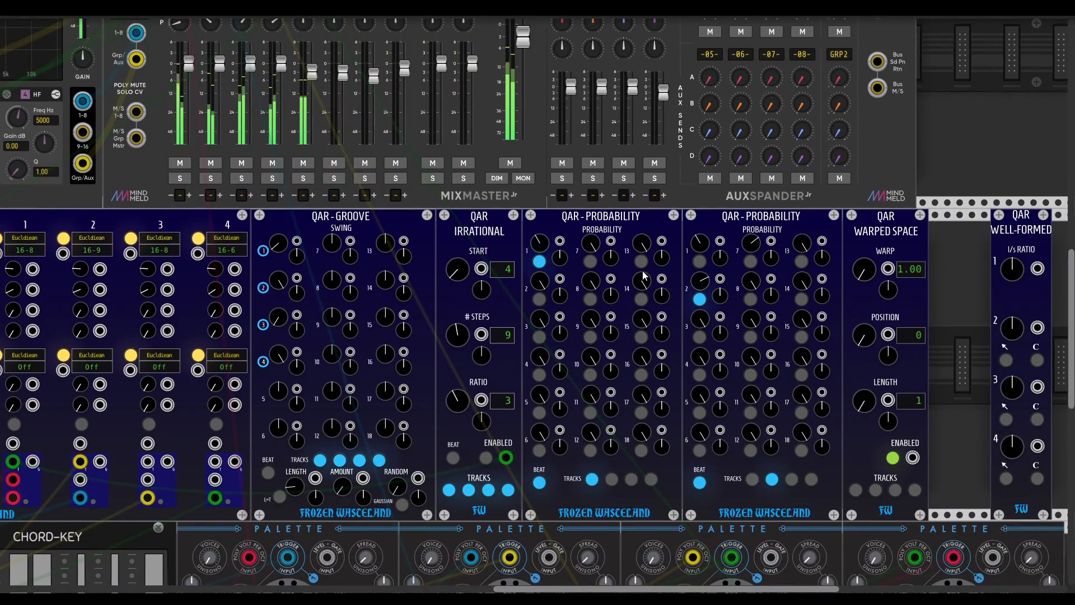
{"action": "scroll", "coordinate": [643, 275], "scroll_direction": "left", "scroll_amount": 3}
{"action": "scroll", "coordinate": [642, 274], "scroll_direction": "down", "scroll_amount": 1}
{"action": "scroll", "coordinate": [670, 257], "scroll_direction": "left", "scroll_amount": 7}
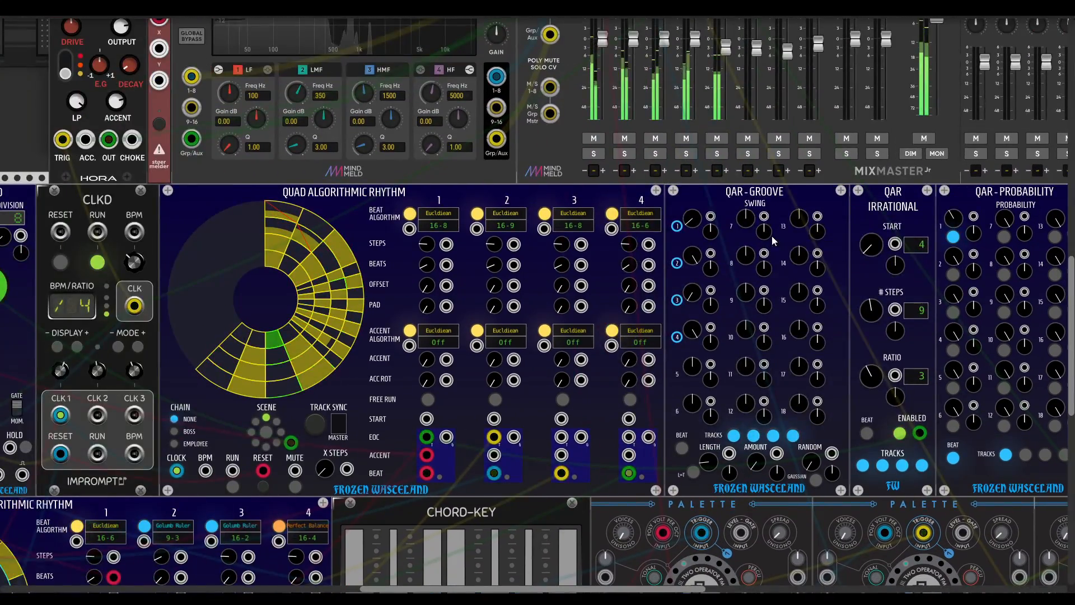
{"action": "scroll", "coordinate": [771, 237], "scroll_direction": "right", "scroll_amount": 7}
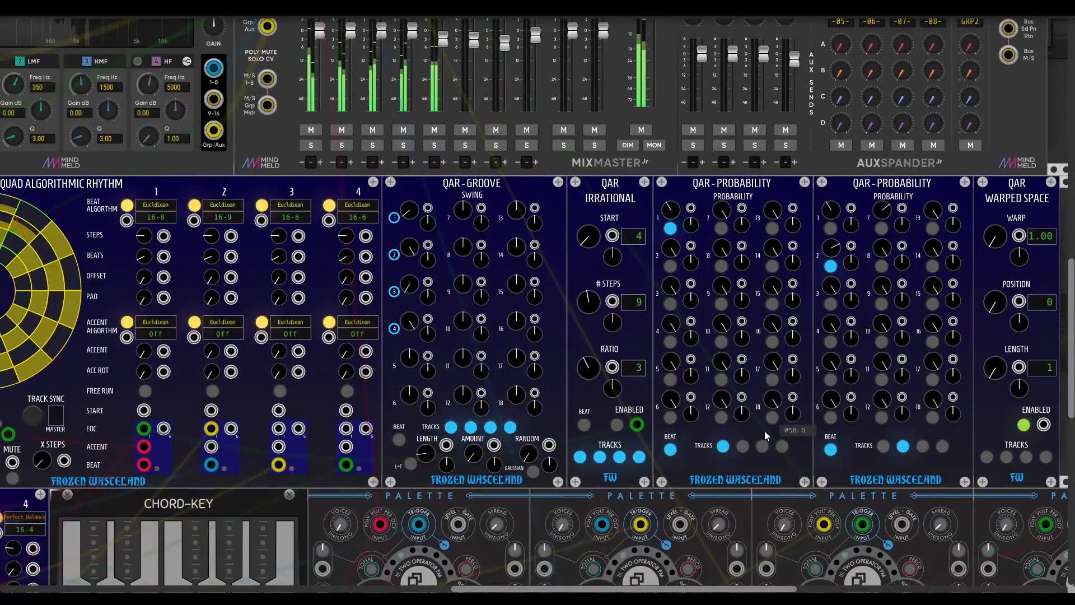
{"action": "left_click", "coordinate": [617, 457]}
{"action": "left_click", "coordinate": [639, 457]}
{"action": "left_click", "coordinate": [472, 428]}
{"action": "left_click", "coordinate": [453, 428]}
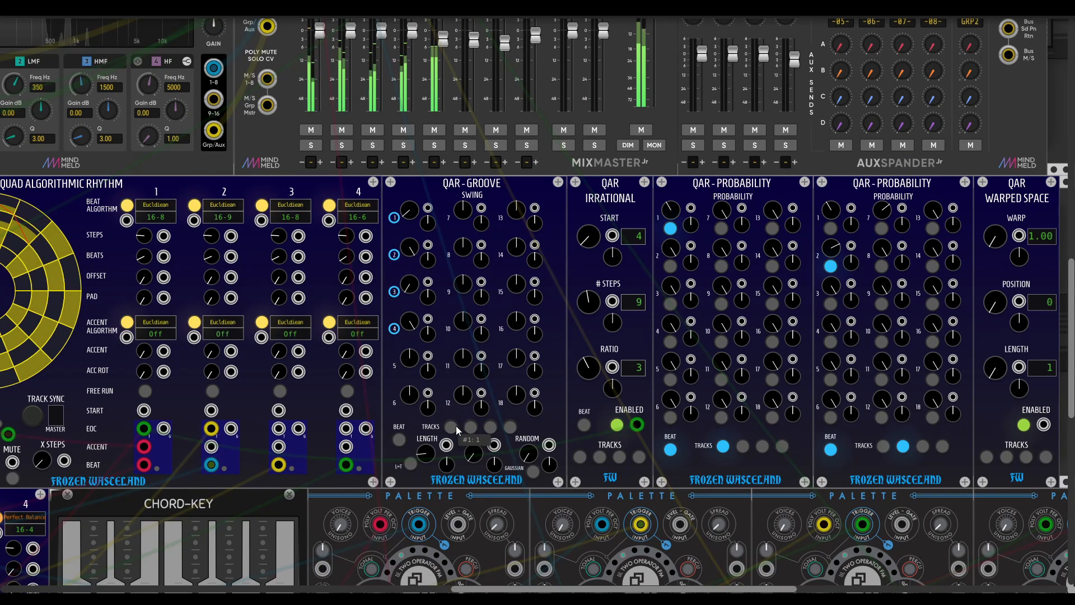
{"action": "scroll", "coordinate": [740, 446], "scroll_direction": "right", "scroll_amount": 1}
{"action": "left_click", "coordinate": [687, 447]}
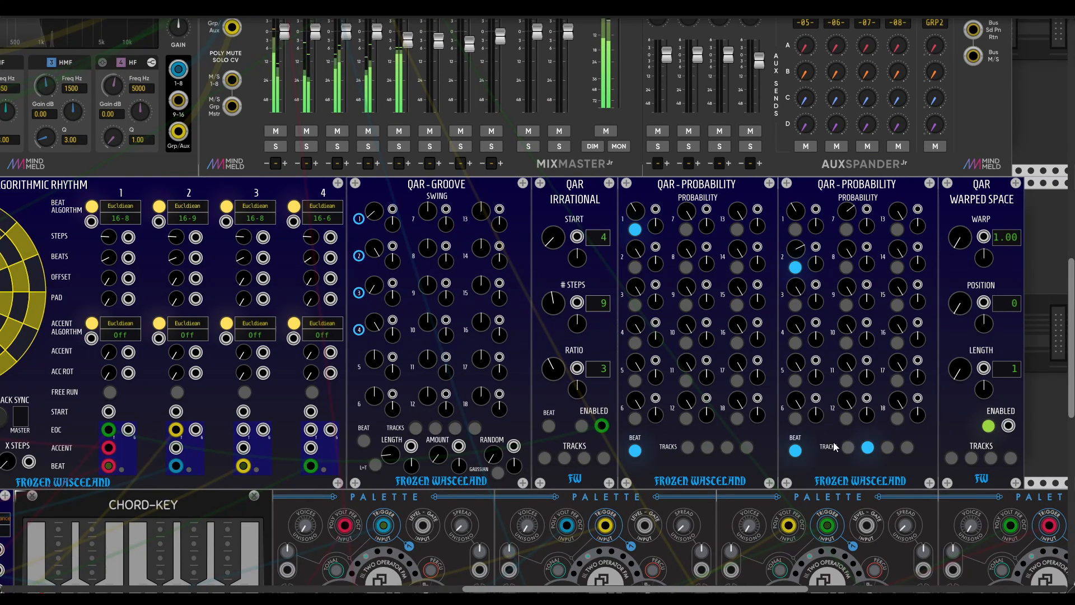
{"action": "left_click", "coordinate": [868, 447]}
Step: Assign QAR-Warped Space to track 1 and set its warp amount to 3.52
{"action": "scroll", "coordinate": [840, 404], "scroll_direction": "left", "scroll_amount": 4}
{"action": "scroll", "coordinate": [824, 365], "scroll_direction": "down", "scroll_amount": 3}
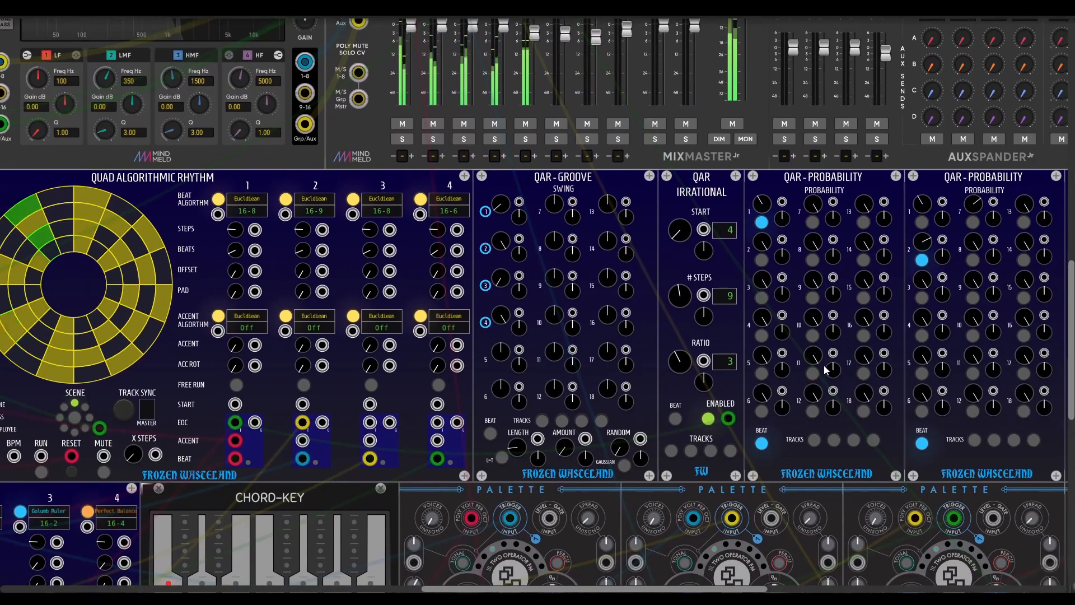
{"action": "scroll", "coordinate": [911, 370], "scroll_direction": "right", "scroll_amount": 1}
{"action": "scroll", "coordinate": [911, 369], "scroll_direction": "down", "scroll_amount": 1}
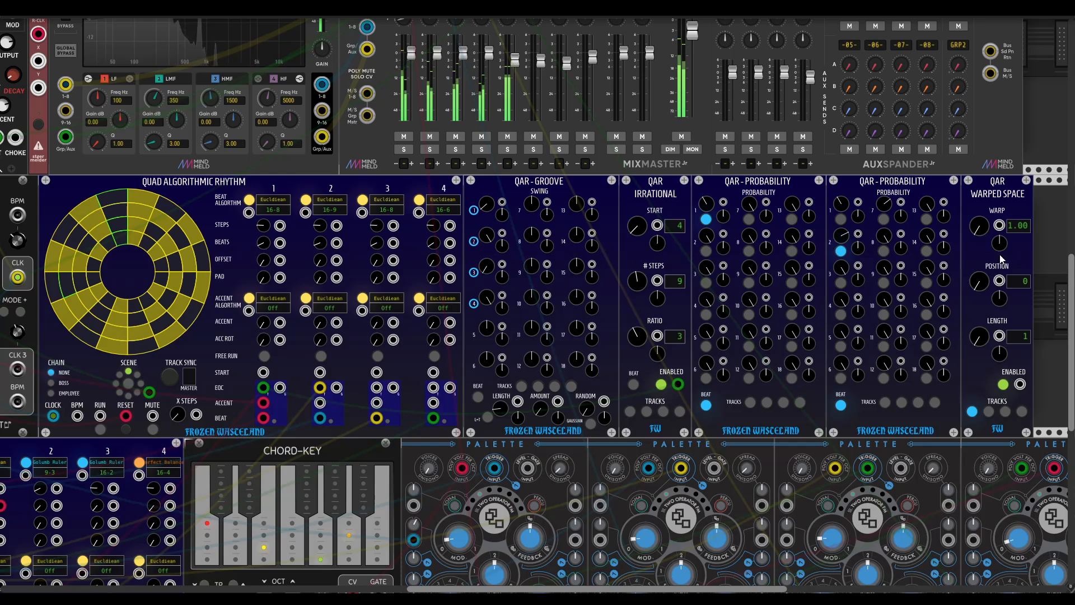
{"action": "left_click_drag", "start_coordinate": [979, 227], "coordinate": [979, 213]}
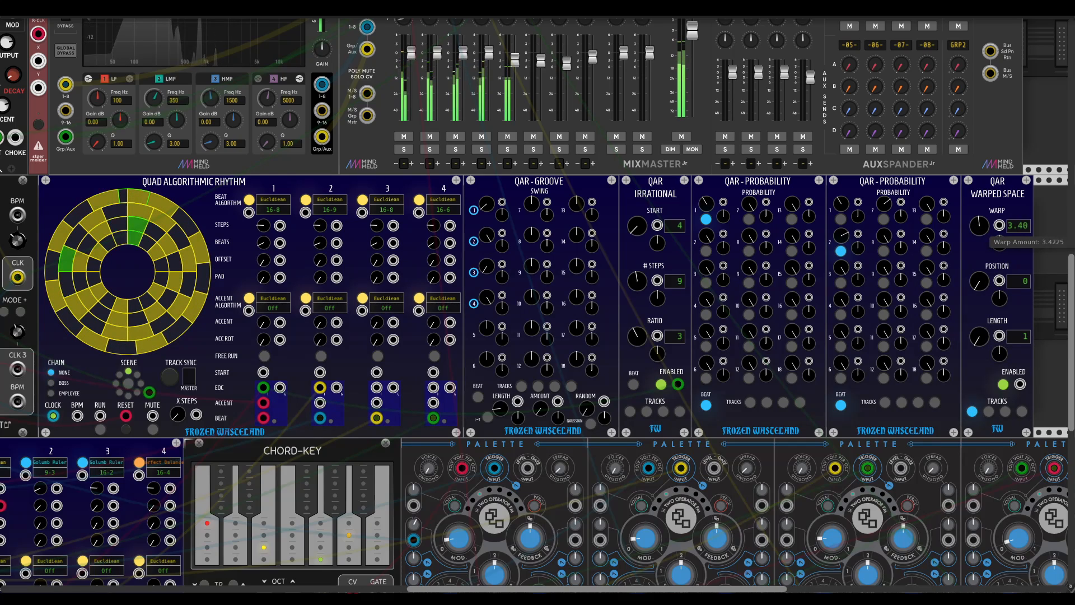
{"action": "left_click_drag", "start_coordinate": [979, 225], "coordinate": [979, 214]}
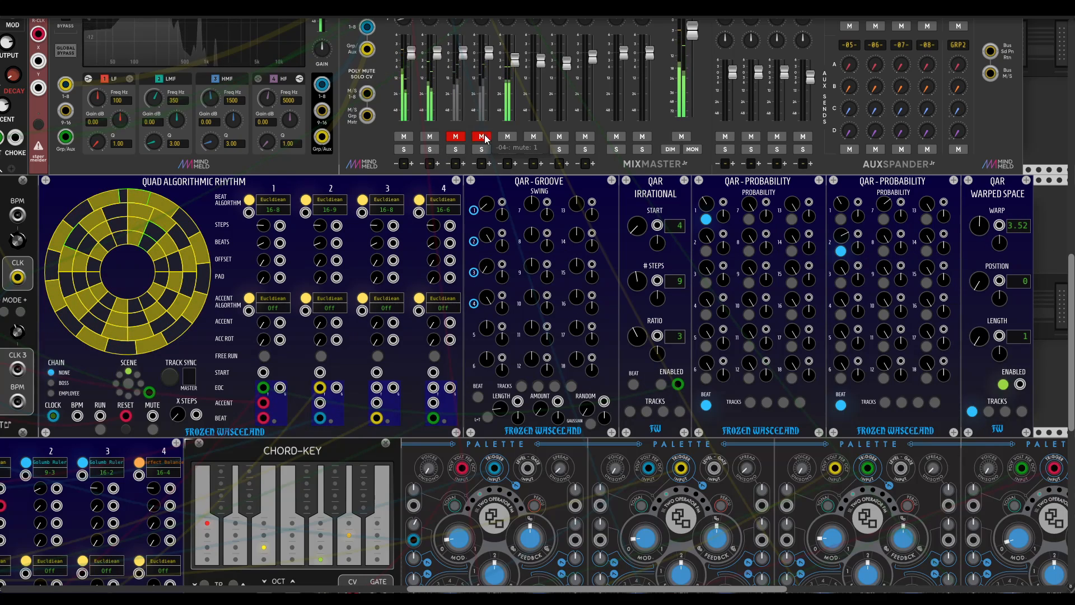
Step: Mute mixer channels 2, 3, 4 and 5 to leave channel 1 playing
{"action": "left_click", "coordinate": [507, 136]}
{"action": "left_click", "coordinate": [484, 138]}
{"action": "left_click", "coordinate": [456, 138]}
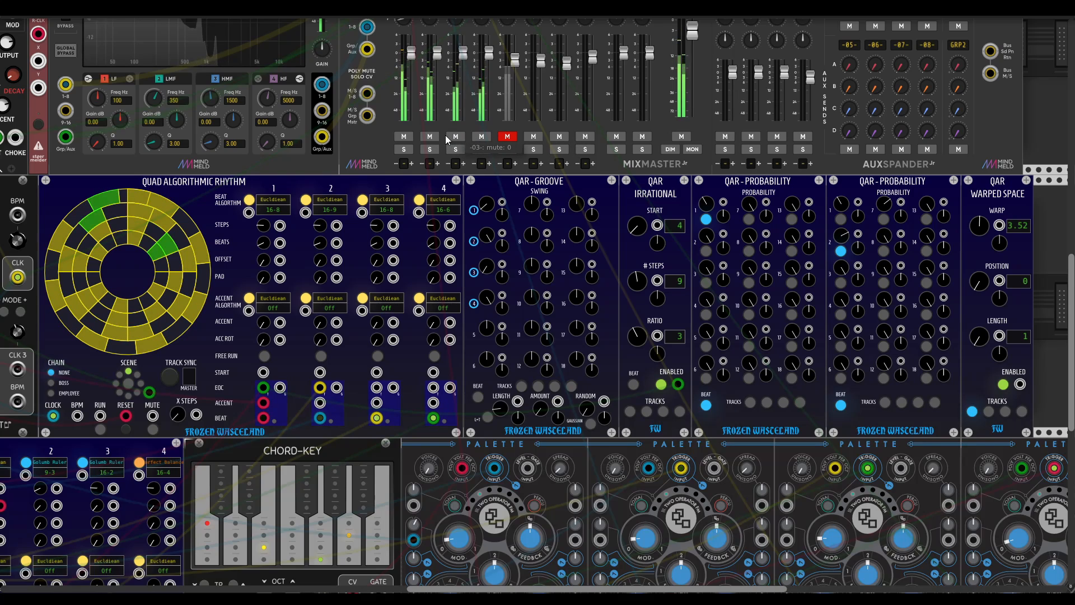
{"action": "left_click", "coordinate": [430, 137]}
{"action": "left_click", "coordinate": [457, 138]}
{"action": "left_click", "coordinate": [482, 138]}
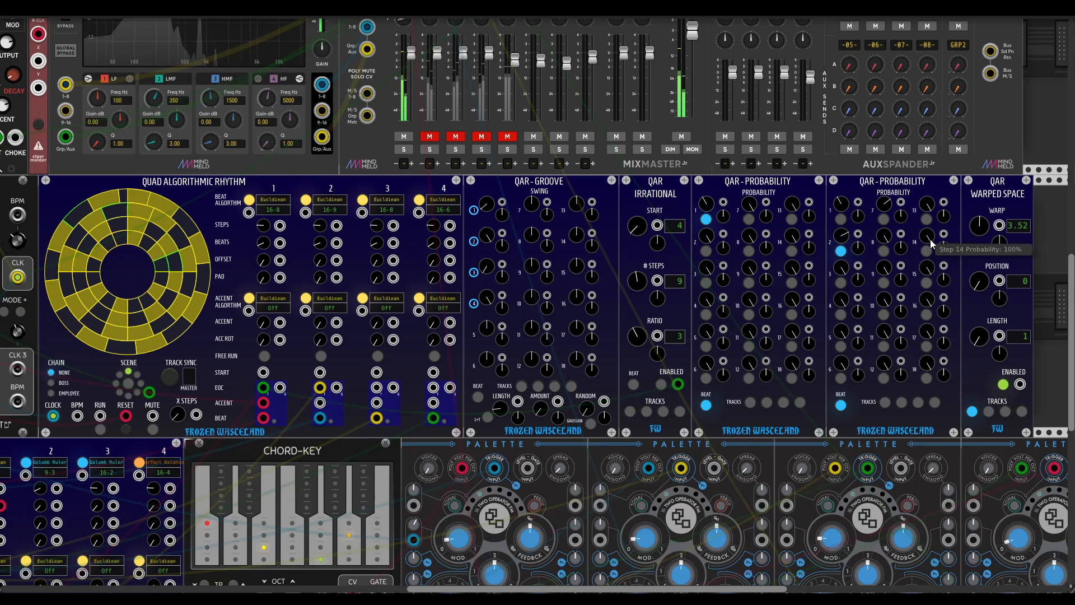
Step: On QAR-Warped Space, set the warp to 4.72, the position to 19 and the length to 10
{"action": "left_click_drag", "start_coordinate": [979, 225], "coordinate": [980, 222]}
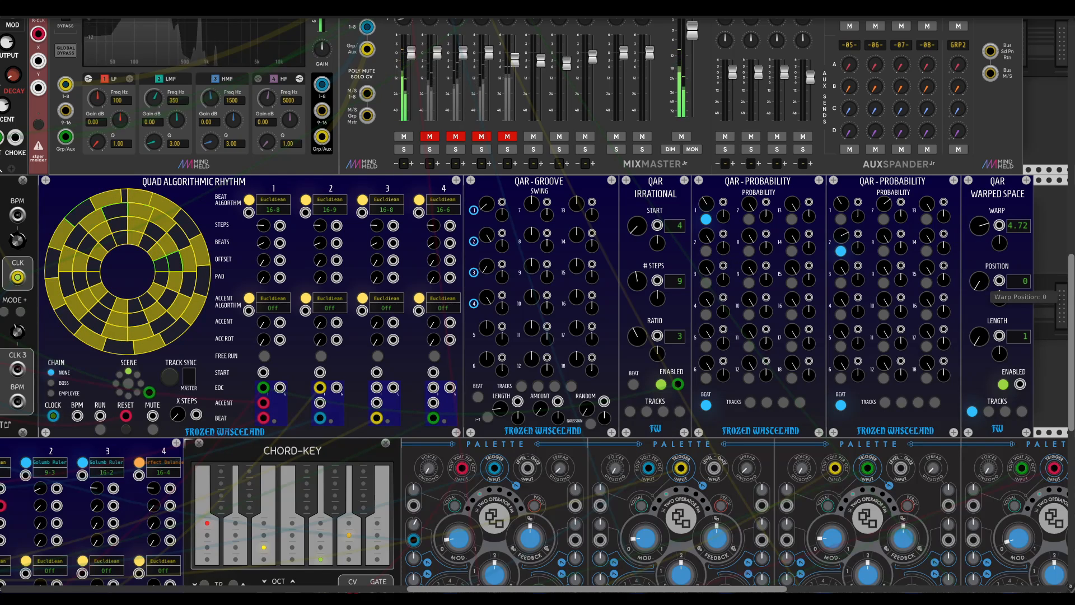
{"action": "left_click_drag", "start_coordinate": [980, 281], "coordinate": [979, 271]}
{"action": "left_click_drag", "start_coordinate": [980, 336], "coordinate": [980, 334]}
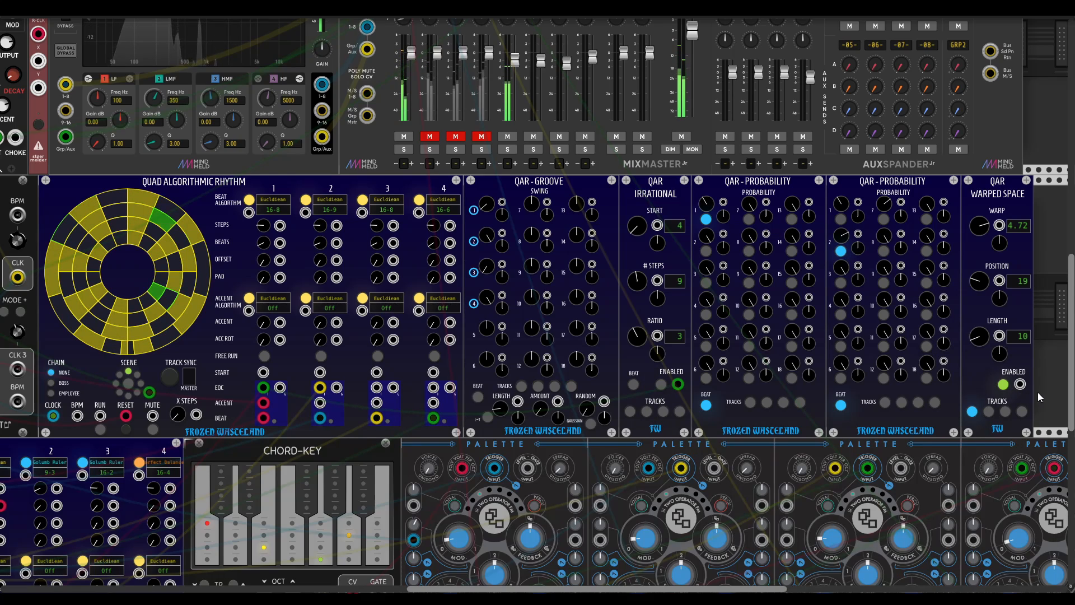
Step: Patch track 1's EOC output to Warped Space's Enabled input, then set its position to 22 and add tracks 2 and 3
{"action": "left_click_drag", "start_coordinate": [1021, 384], "coordinate": [265, 395]}
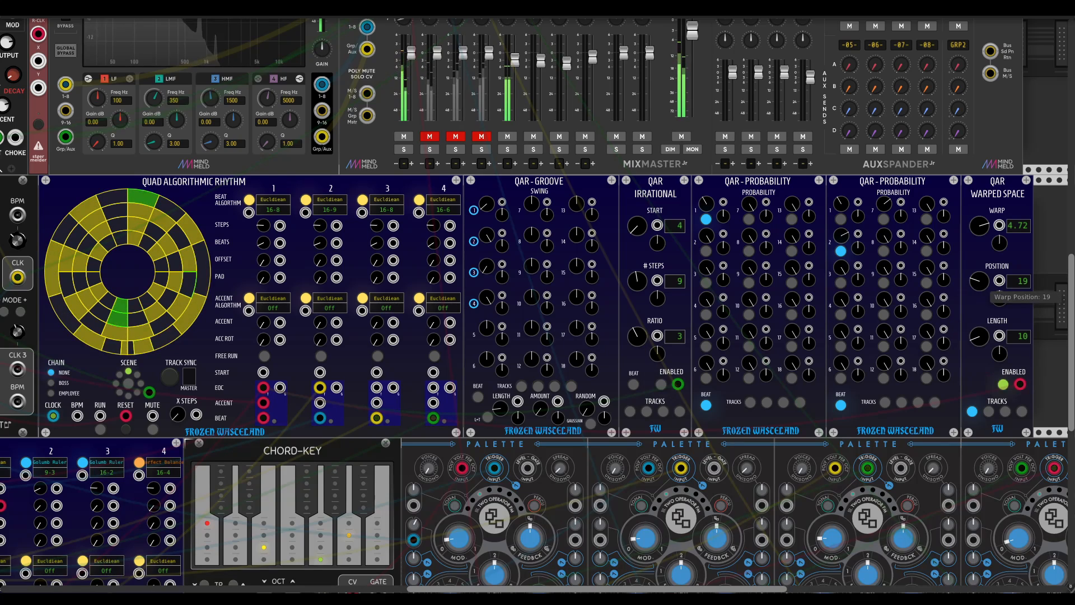
{"action": "left_click", "coordinate": [1004, 412]}
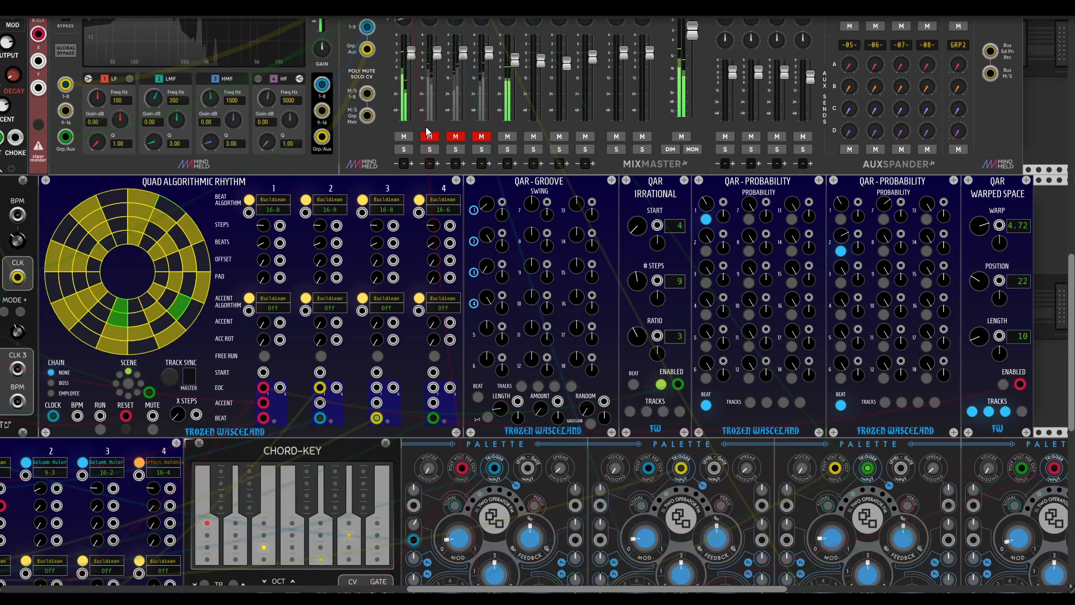
Step: Unmute mixer channels 2, 3 and 4 and lower the faders of channels 1 to 4, with channel 1 at about -3.8 dB
{"action": "left_click", "coordinate": [437, 138]}
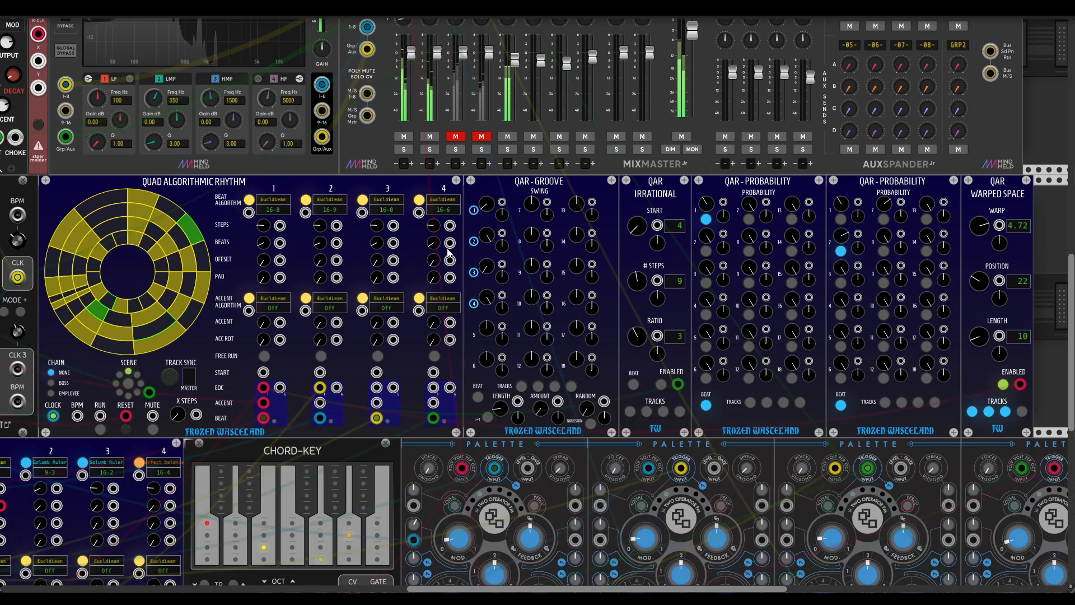
{"action": "scroll", "coordinate": [584, 386], "scroll_direction": "right", "scroll_amount": 3}
{"action": "scroll", "coordinate": [560, 336], "scroll_direction": "left", "scroll_amount": 2}
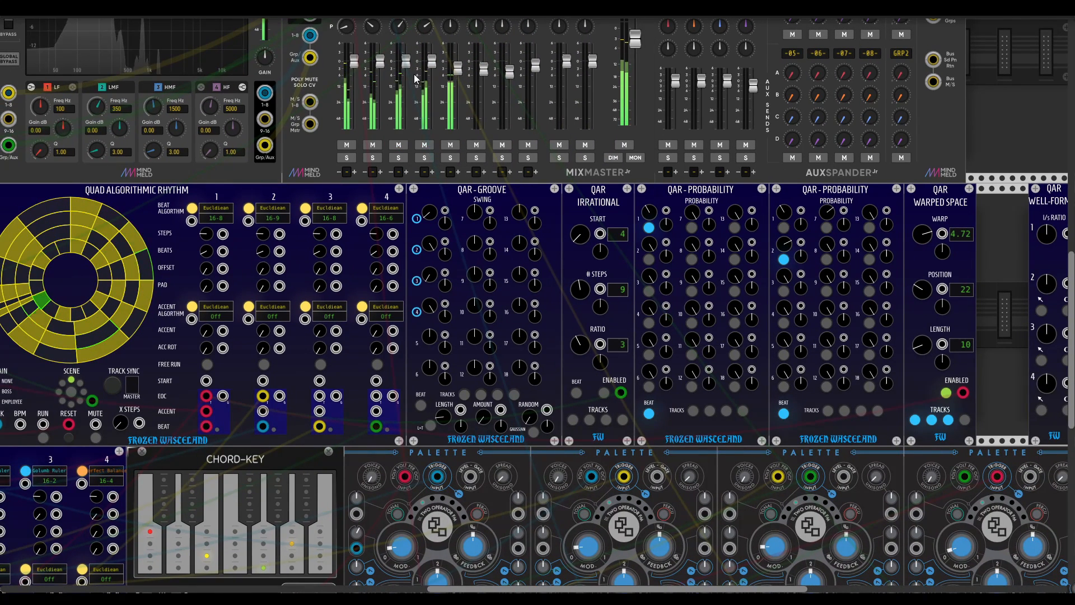
{"action": "left_click_drag", "start_coordinate": [379, 65], "coordinate": [354, 73]}
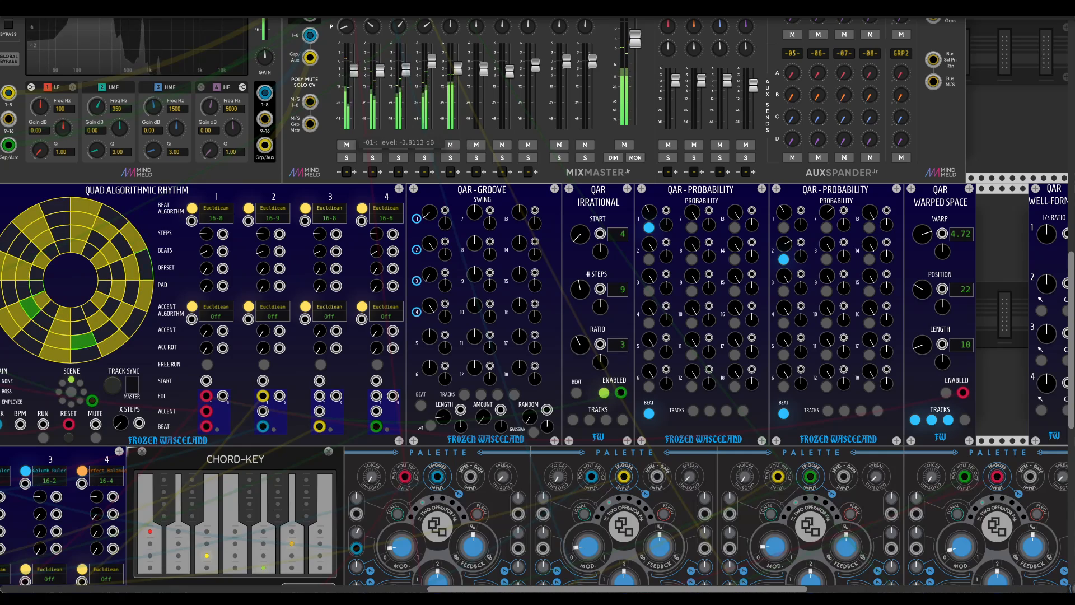
{"action": "left_click_drag", "start_coordinate": [432, 63], "coordinate": [432, 64]}
{"action": "scroll", "coordinate": [433, 257], "scroll_direction": "left", "scroll_amount": 1}
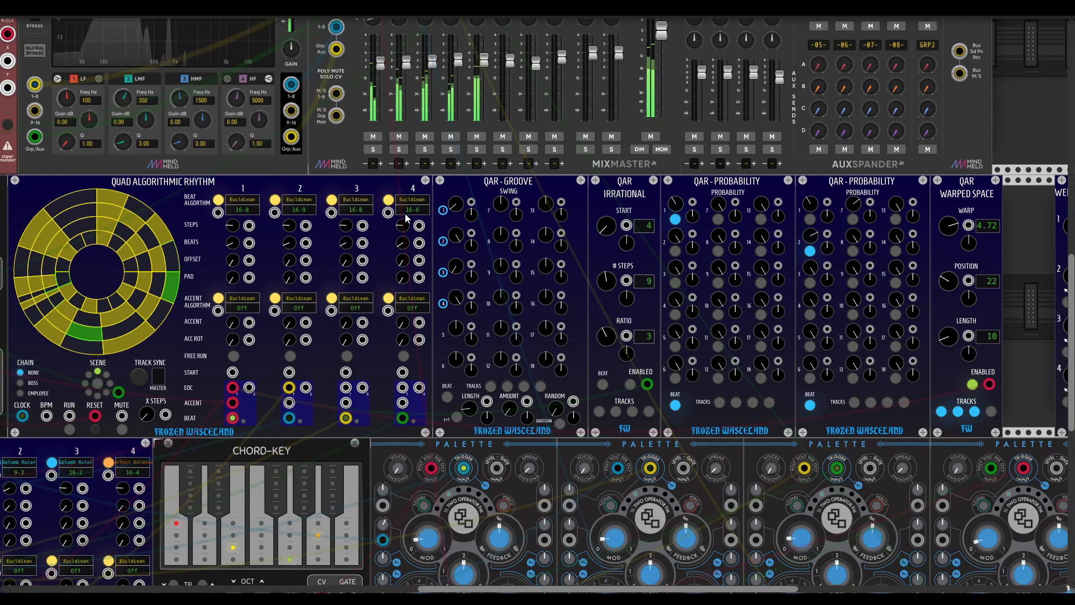
Step: Move QAR-Well-Formed up against QAR-Warped Space
{"action": "scroll", "coordinate": [515, 277], "scroll_direction": "right", "scroll_amount": 3}
{"action": "scroll", "coordinate": [515, 277], "scroll_direction": "up", "scroll_amount": 3}
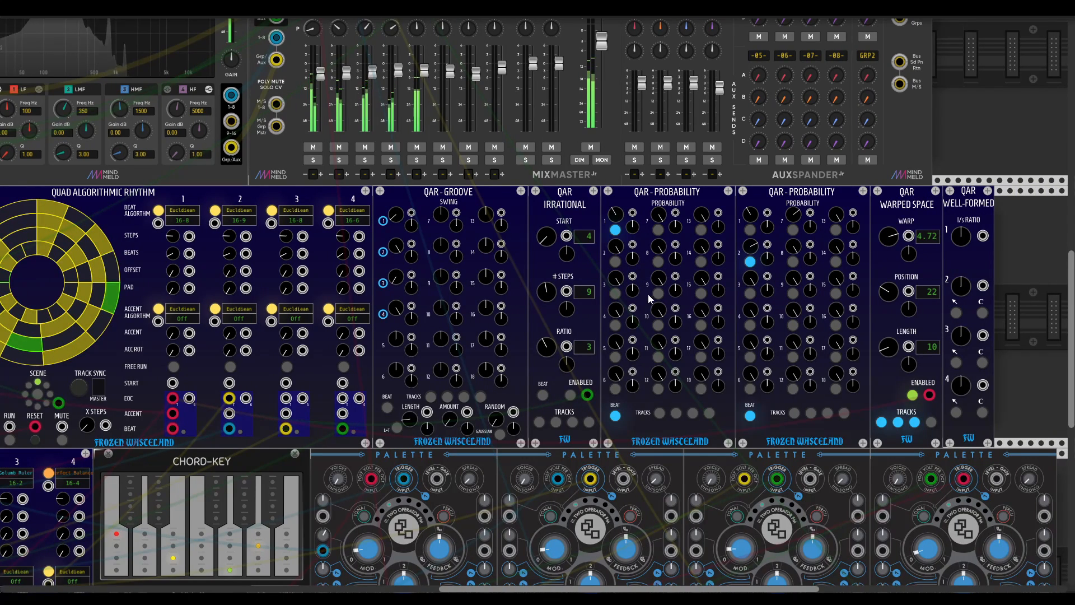
{"action": "scroll", "coordinate": [642, 284], "scroll_direction": "left", "scroll_amount": 4}
{"action": "scroll", "coordinate": [643, 284], "scroll_direction": "right", "scroll_amount": 6}
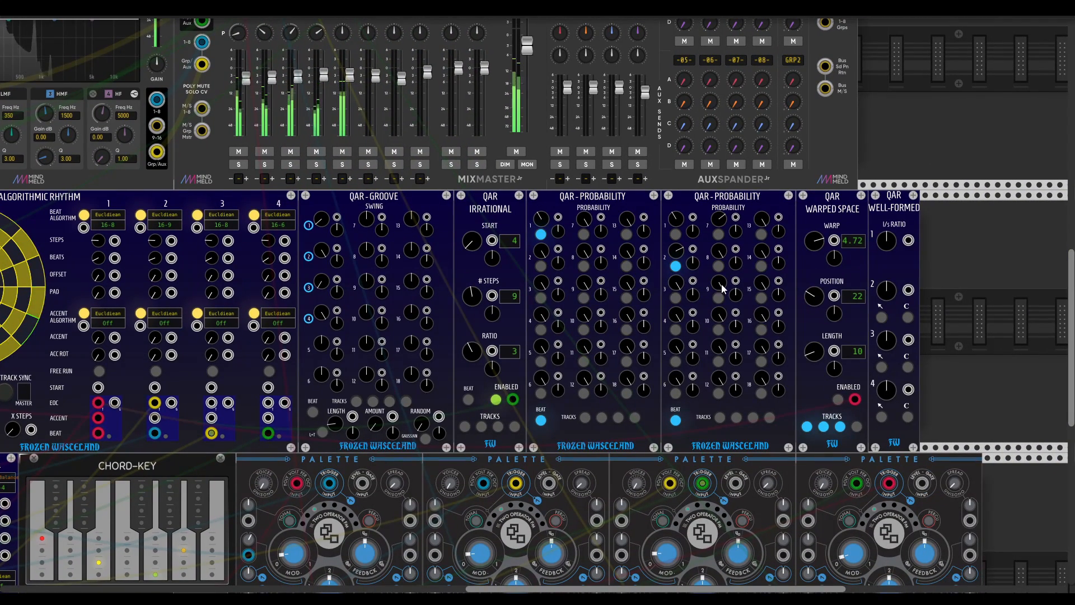
{"action": "scroll", "coordinate": [722, 280], "scroll_direction": "left", "scroll_amount": 1}
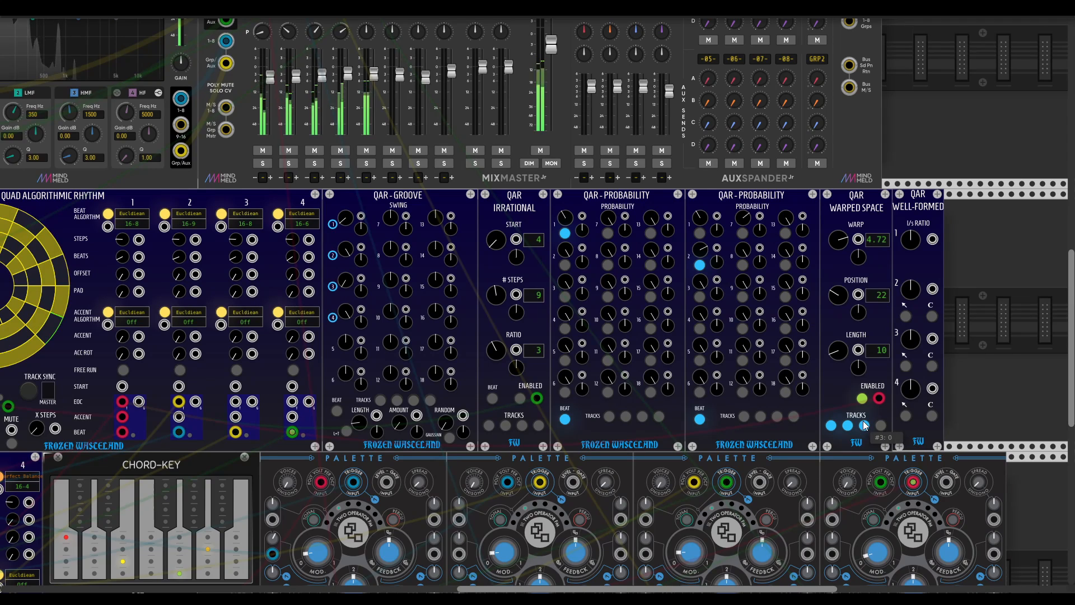
Step: Set the beat algorithm of Quad Algorithmic Rhythm's track 1 to Well Formed
{"action": "scroll", "coordinate": [648, 346], "scroll_direction": "left", "scroll_amount": 8}
{"action": "scroll", "coordinate": [648, 347], "scroll_direction": "up", "scroll_amount": 1}
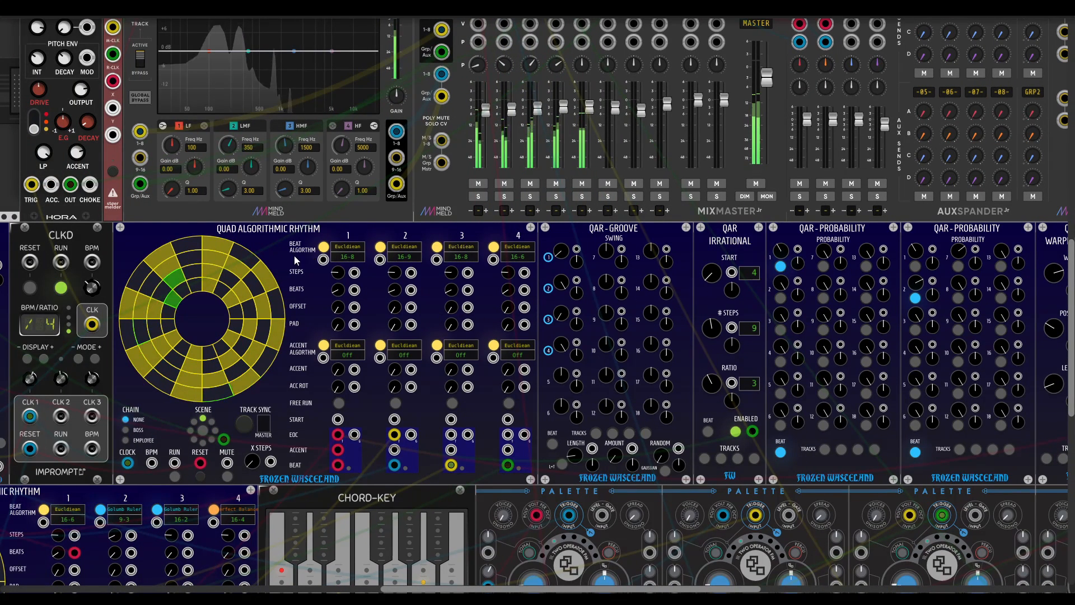
{"action": "left_click", "coordinate": [323, 248]}
{"action": "left_click", "coordinate": [325, 245]}
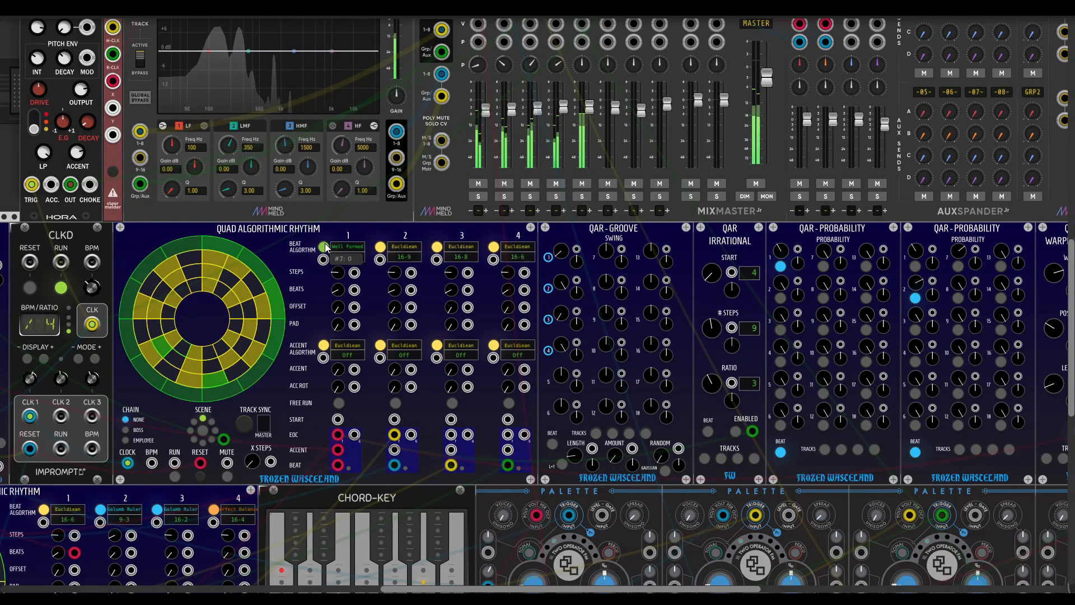
Step: Set the beat algorithms of Quad Algorithmic Rhythm's tracks 2, 3 and 4 to Well Formed
{"action": "left_click", "coordinate": [383, 247]}
{"action": "left_click", "coordinate": [383, 248]}
{"action": "left_click", "coordinate": [433, 247]}
{"action": "left_click", "coordinate": [433, 248]}
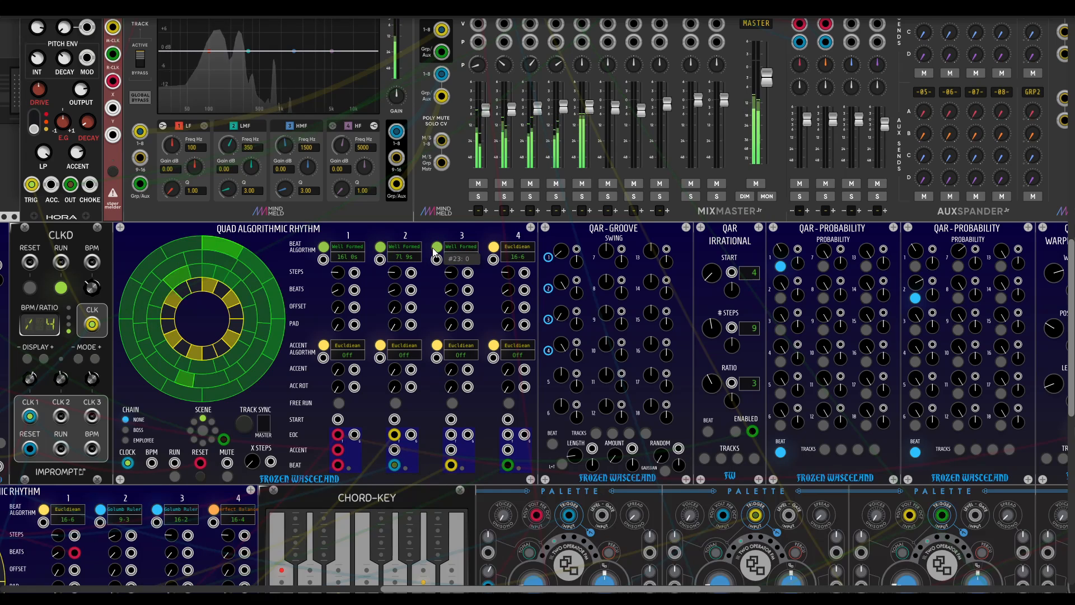
{"action": "left_click", "coordinate": [494, 247]}
{"action": "left_click", "coordinate": [494, 247]}
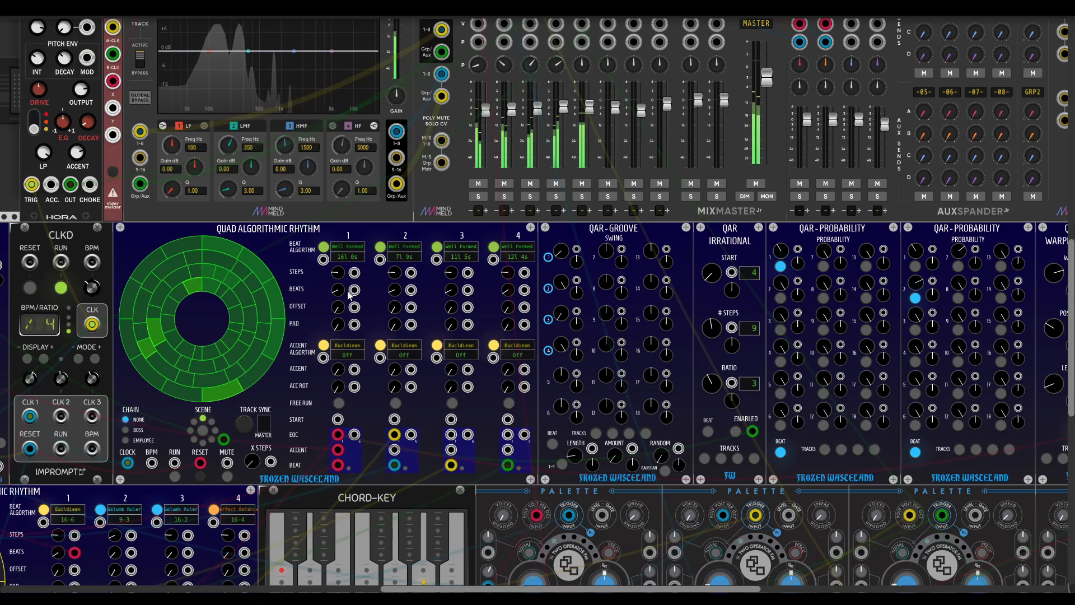
Step: Bring the beats of tracks 1 to 4 to zero and raise them to 13l 3s on tracks 1 to 3 and 15l 1s on track 4
{"action": "left_click_drag", "start_coordinate": [338, 290], "coordinate": [339, 342]}
{"action": "left_click_drag", "start_coordinate": [397, 290], "coordinate": [397, 342]}
{"action": "left_click_drag", "start_coordinate": [451, 290], "coordinate": [452, 342]}
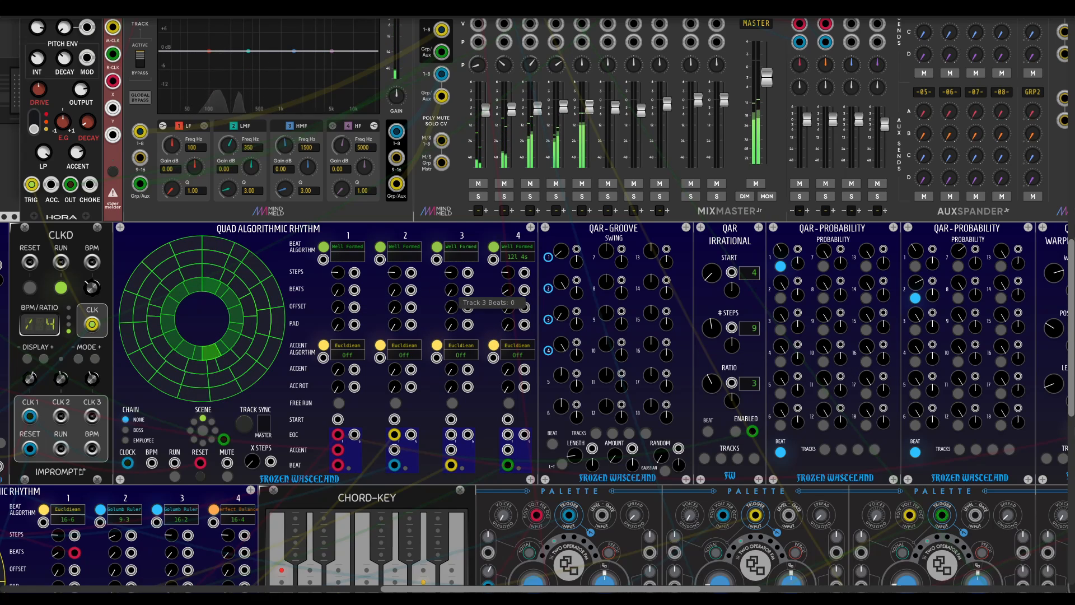
{"action": "left_click_drag", "start_coordinate": [507, 290], "coordinate": [507, 336]}
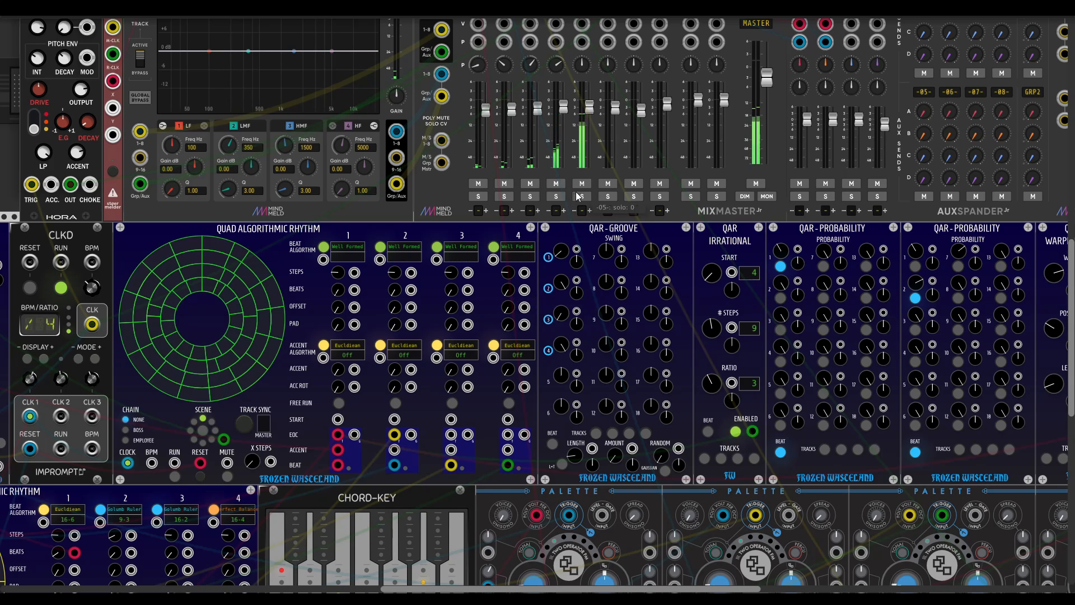
{"action": "left_click_drag", "start_coordinate": [340, 291], "coordinate": [340, 272]}
{"action": "left_click_drag", "start_coordinate": [397, 290], "coordinate": [508, 286]}
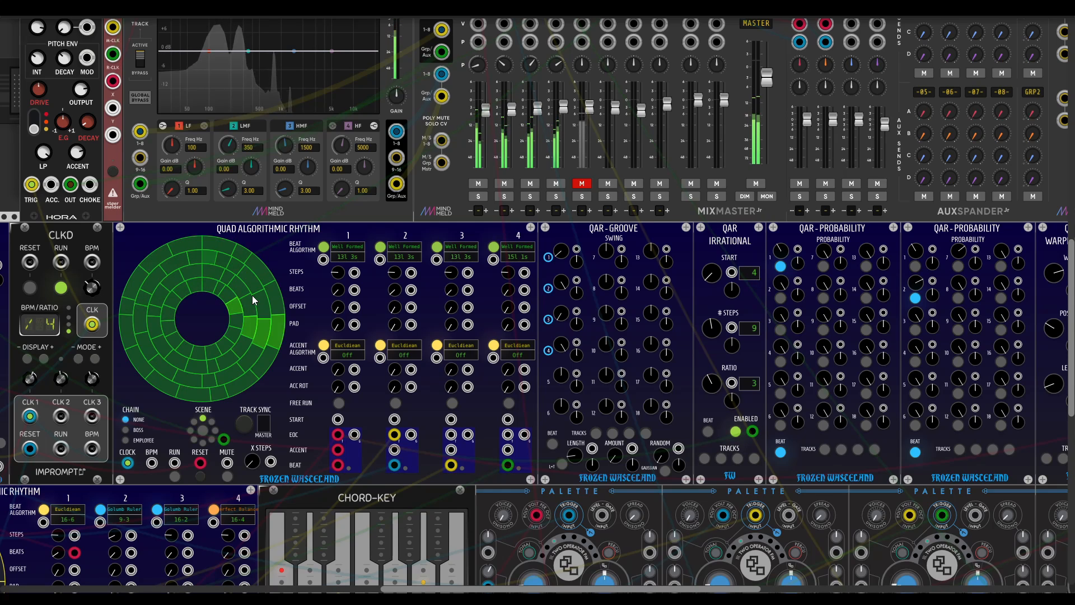
Step: Sweep track 1's l/s ratio in QAR-Well-Formed down to 0.0995 and back up above the middle
{"action": "scroll", "coordinate": [619, 295], "scroll_direction": "right", "scroll_amount": 5}
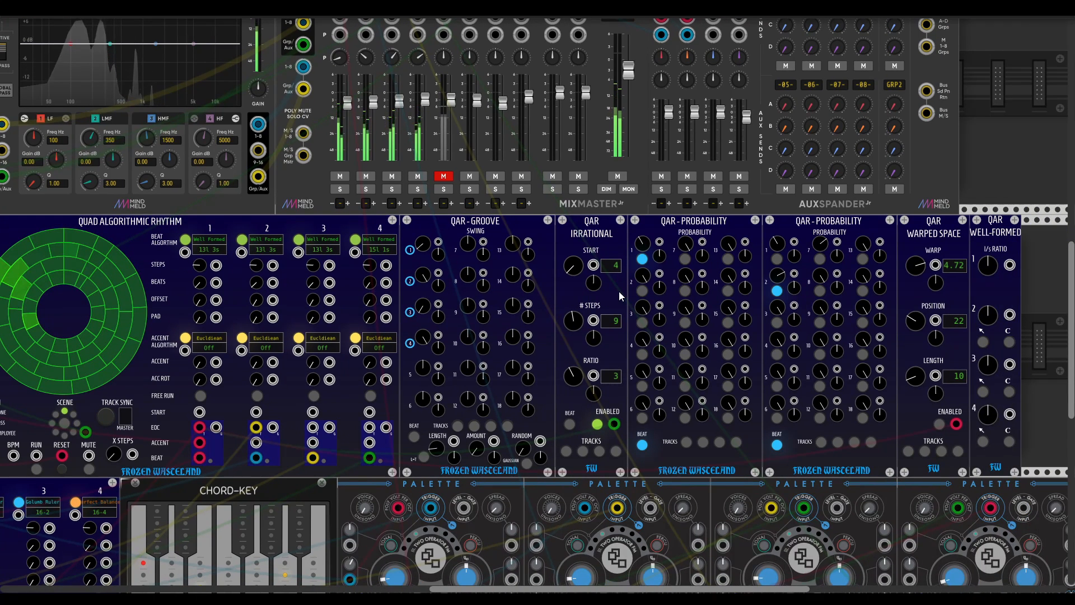
{"action": "scroll", "coordinate": [560, 294], "scroll_direction": "left", "scroll_amount": 1}
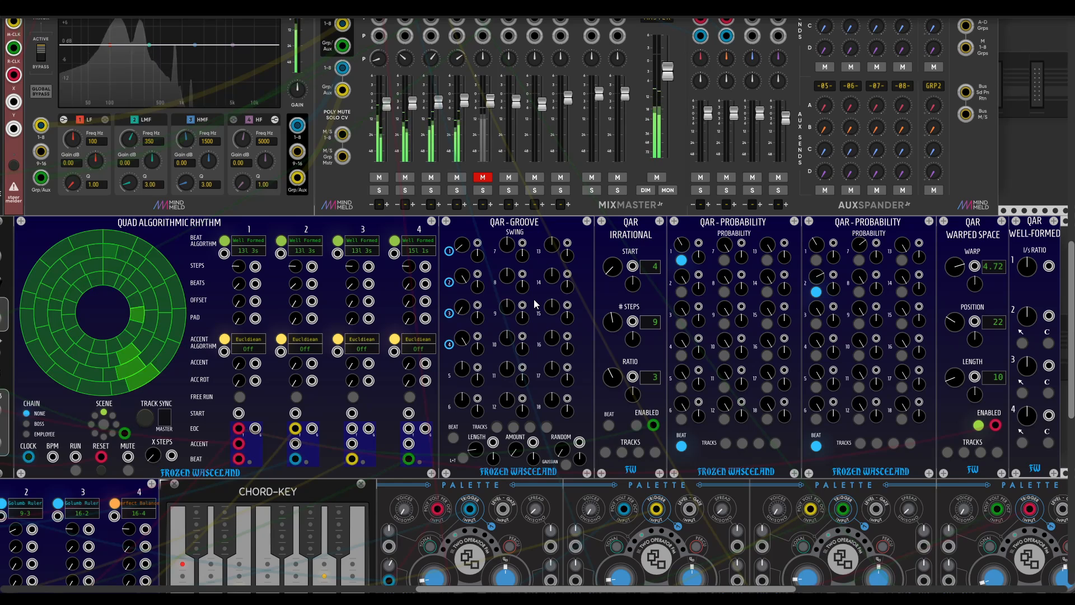
{"action": "scroll", "coordinate": [651, 305], "scroll_direction": "right", "scroll_amount": 1}
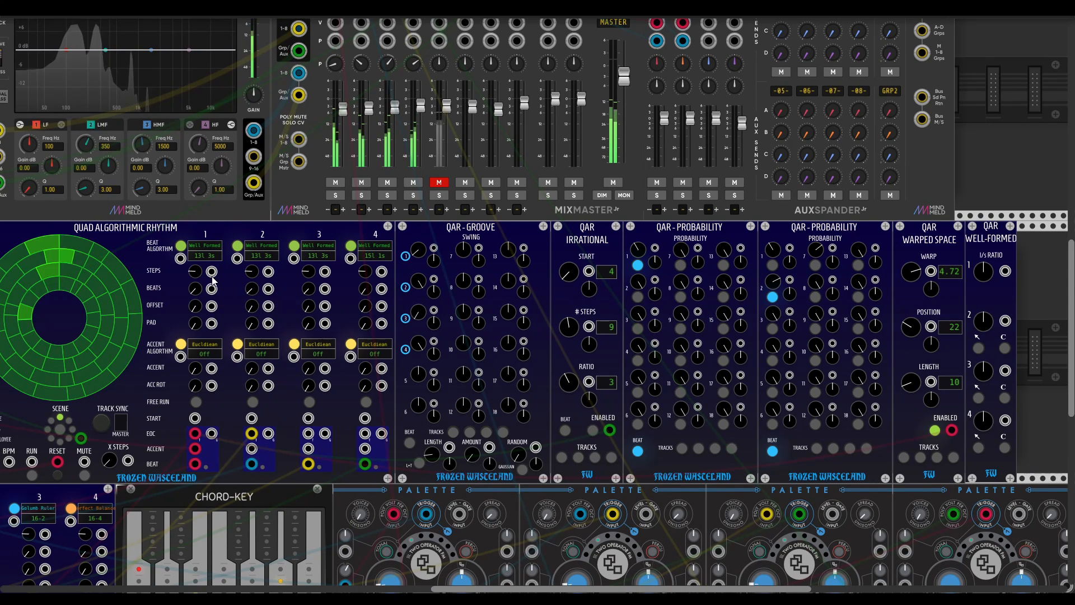
{"action": "scroll", "coordinate": [296, 305], "scroll_direction": "left", "scroll_amount": 1}
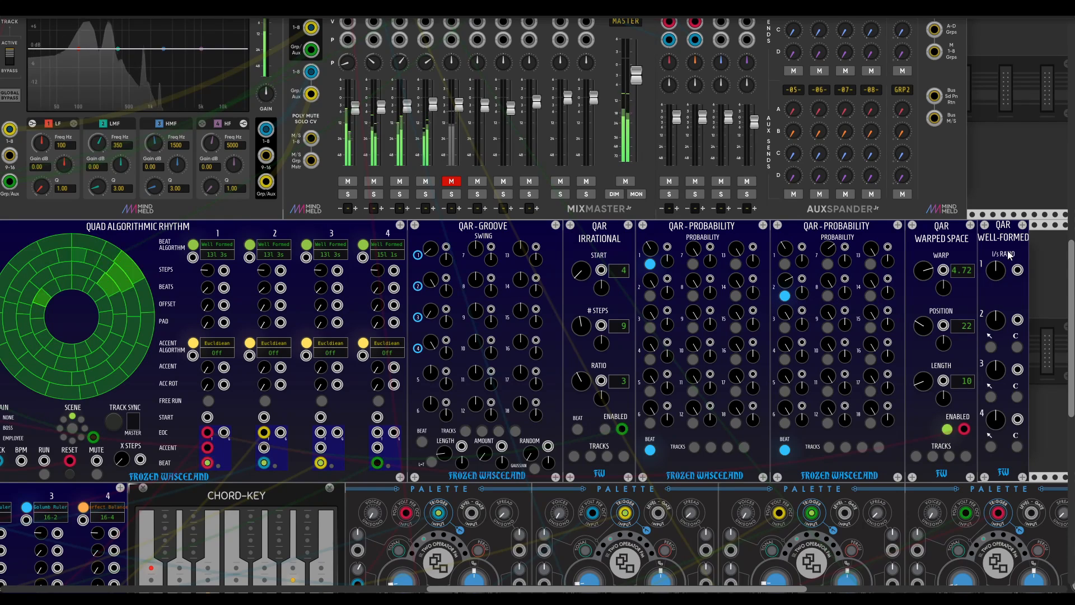
{"action": "mouse_move", "coordinate": [996, 273]}
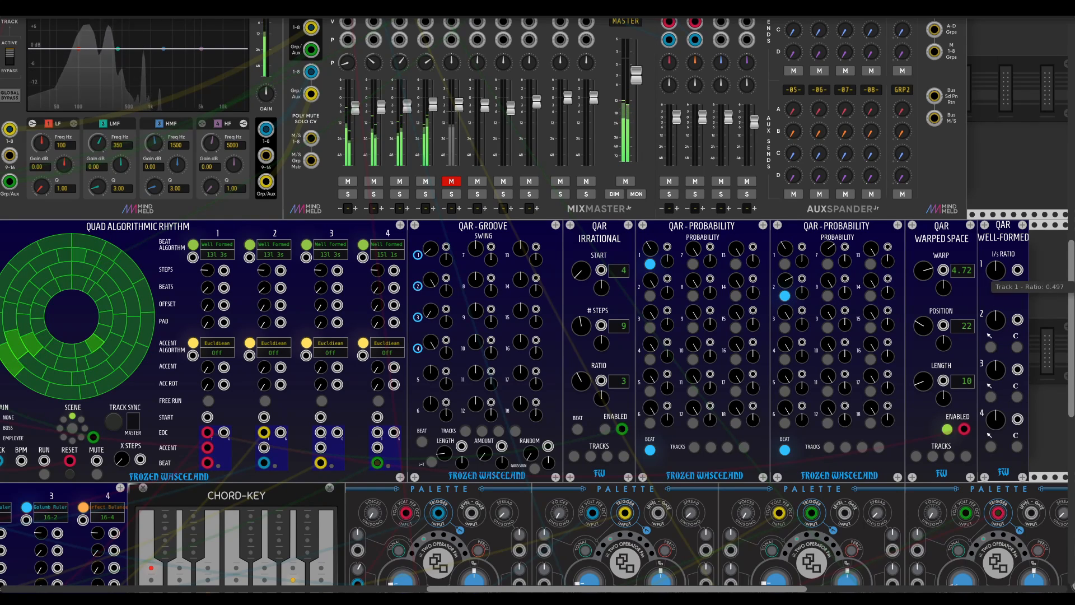
{"action": "left_click_drag", "start_coordinate": [999, 264], "coordinate": [999, 327]}
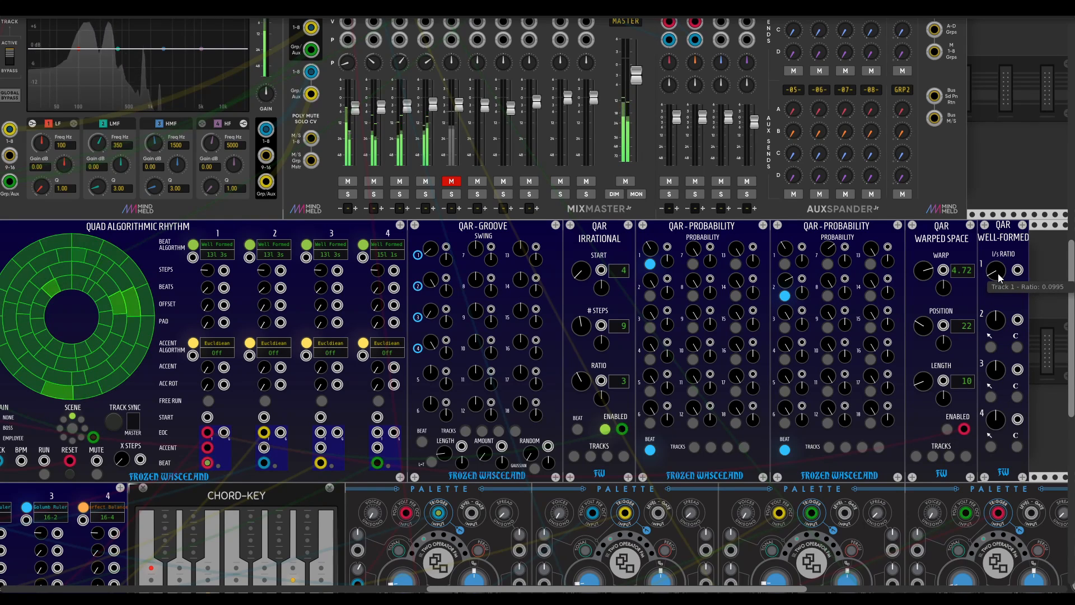
{"action": "left_click_drag", "start_coordinate": [1001, 270], "coordinate": [1000, 185]}
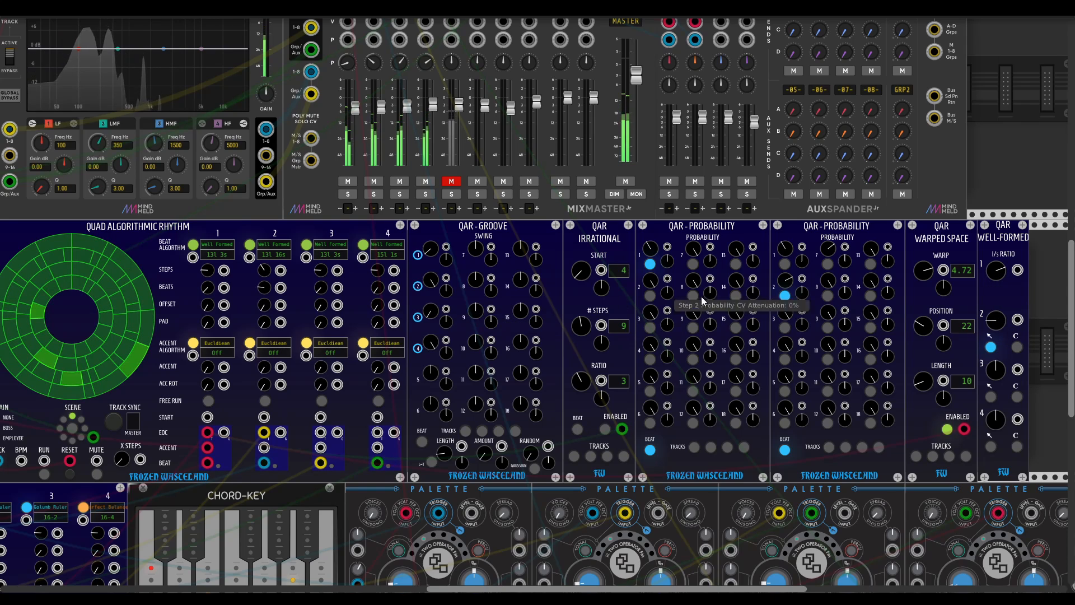
Step: Switch track 2's C option in QAR-Well-Formed to yellow and lower that track's beats to give 1l 16s
{"action": "left_click", "coordinate": [1017, 347]}
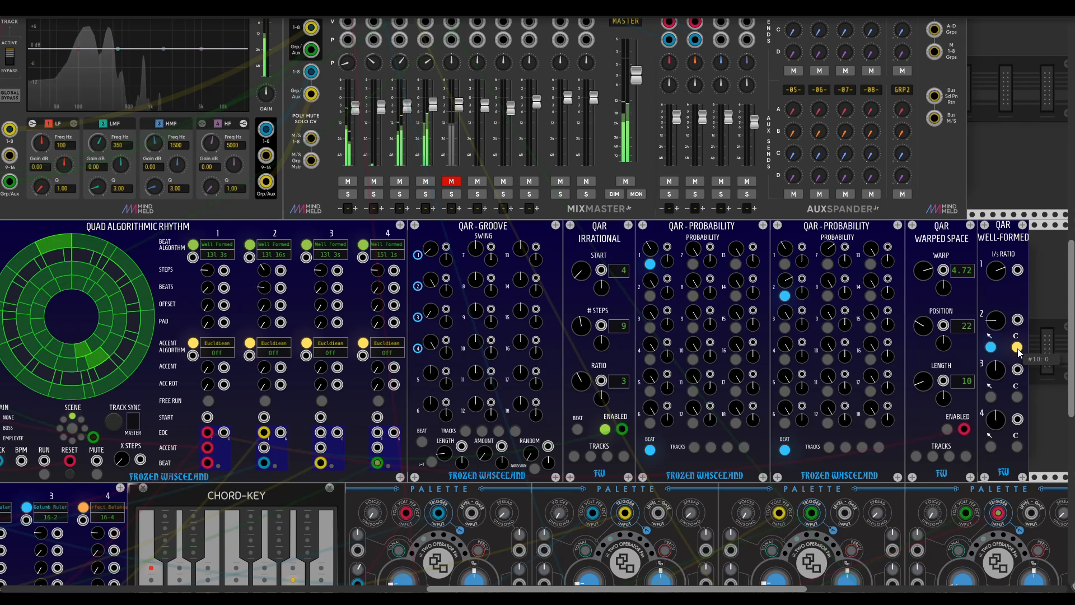
{"action": "left_click_drag", "start_coordinate": [1000, 326], "coordinate": [1000, 387]}
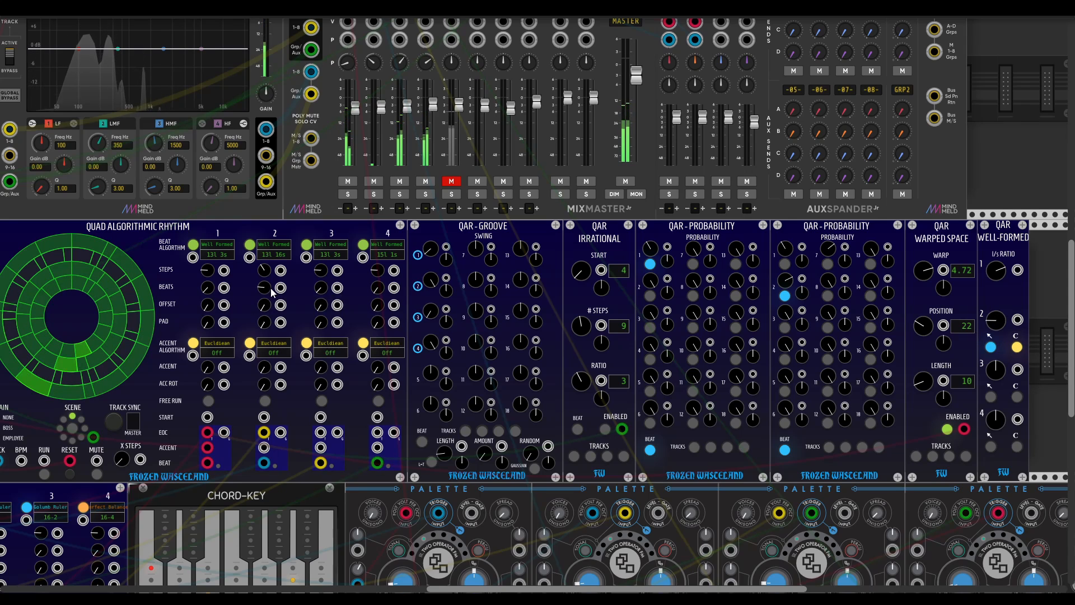
{"action": "left_click_drag", "start_coordinate": [264, 287], "coordinate": [264, 309]}
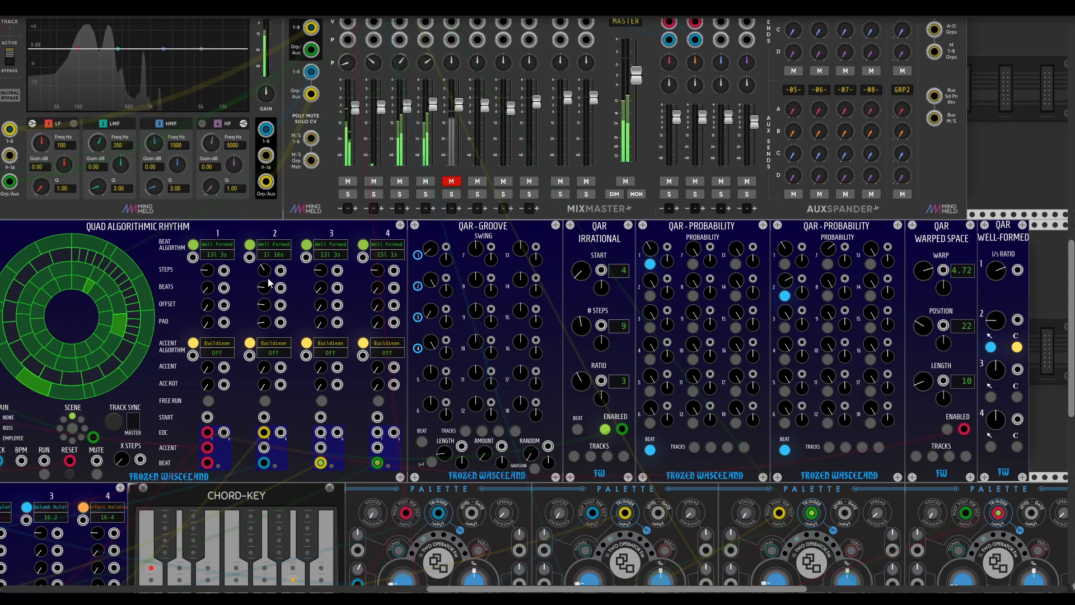
Step: Try track 2's green C mode, return it to yellow, and adjust the Well-Formed ratios, with track 1 at 0.5465
{"action": "left_click", "coordinate": [1017, 348]}
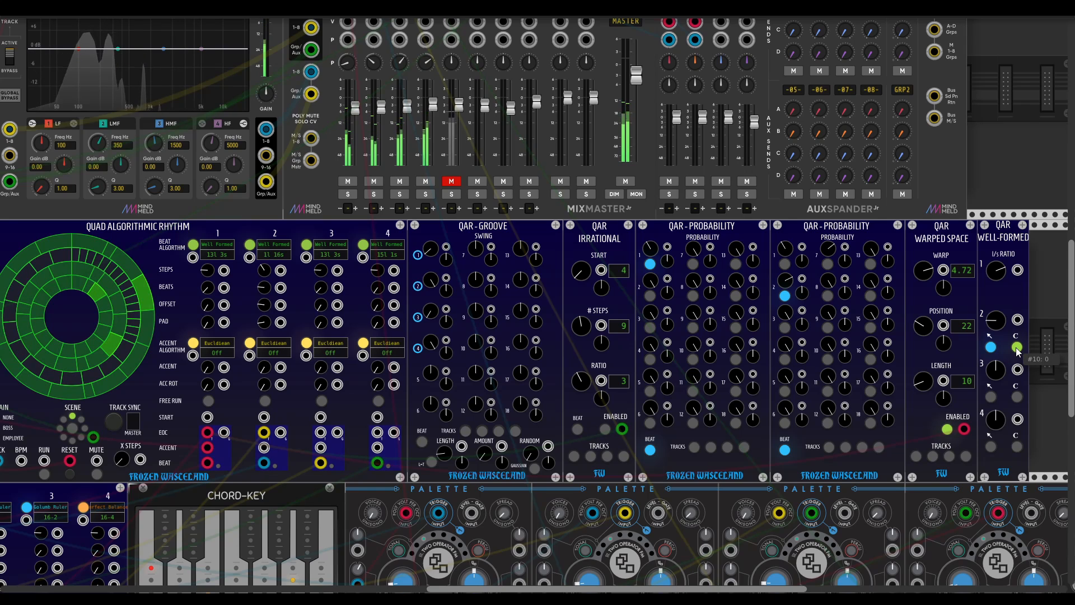
{"action": "left_click", "coordinate": [1017, 348]}
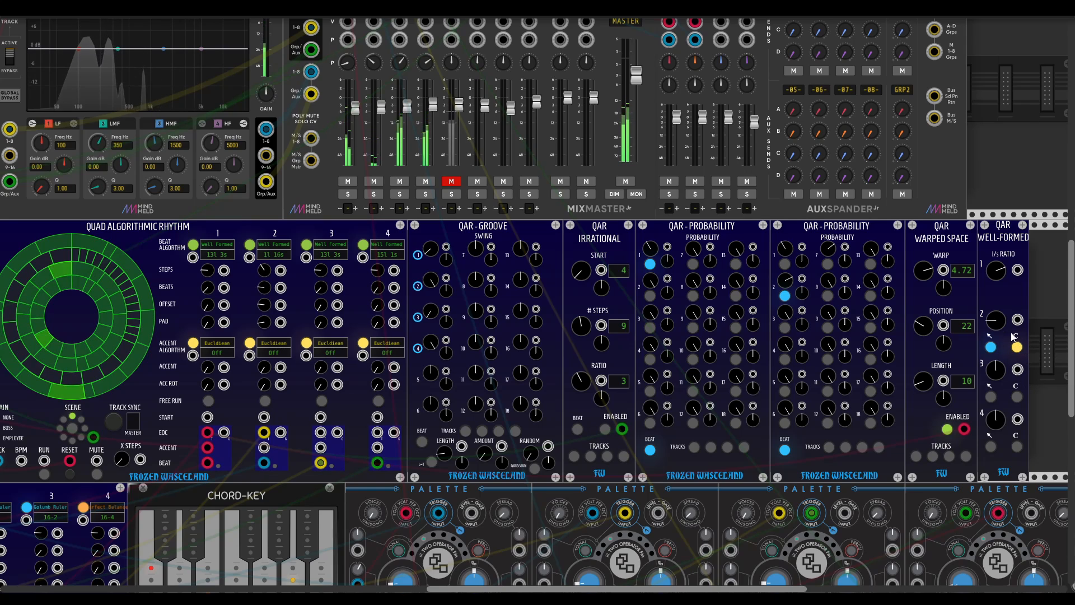
{"action": "left_click_drag", "start_coordinate": [996, 323], "coordinate": [997, 300]}
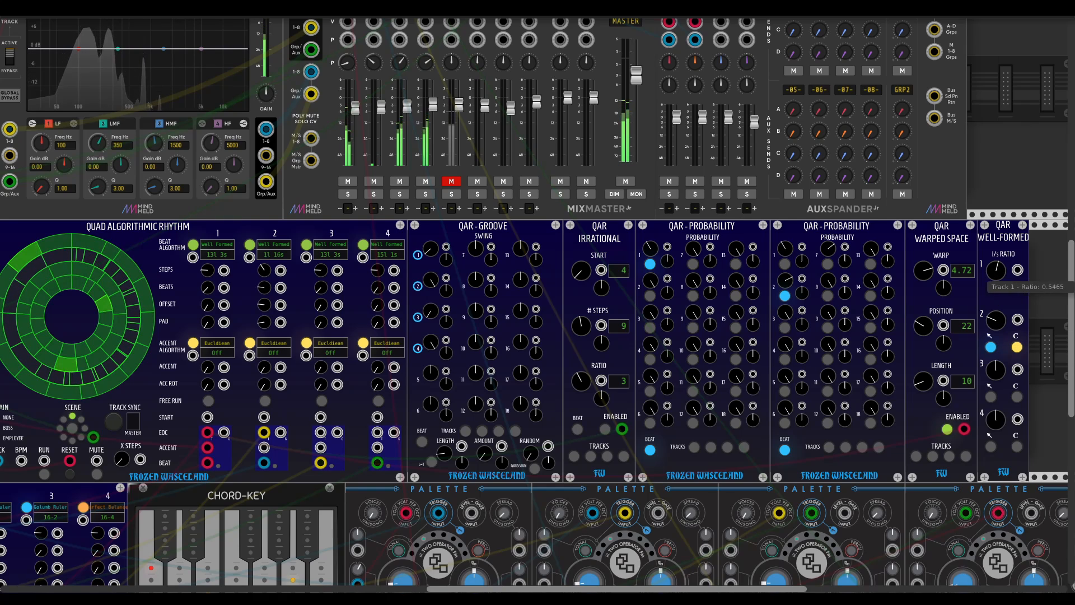
Step: Enable track 3's arrow option in QAR-Well-Formed, toggle its C option on and off, and raise its ratio past 0.5945
{"action": "left_click", "coordinate": [991, 396]}
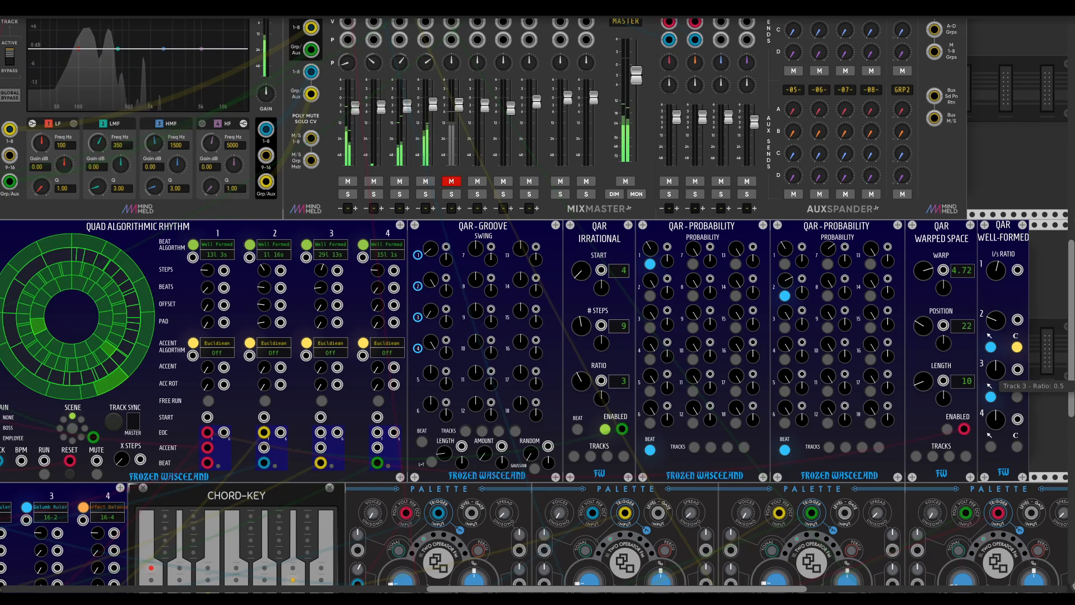
{"action": "left_click_drag", "start_coordinate": [994, 374], "coordinate": [994, 397]}
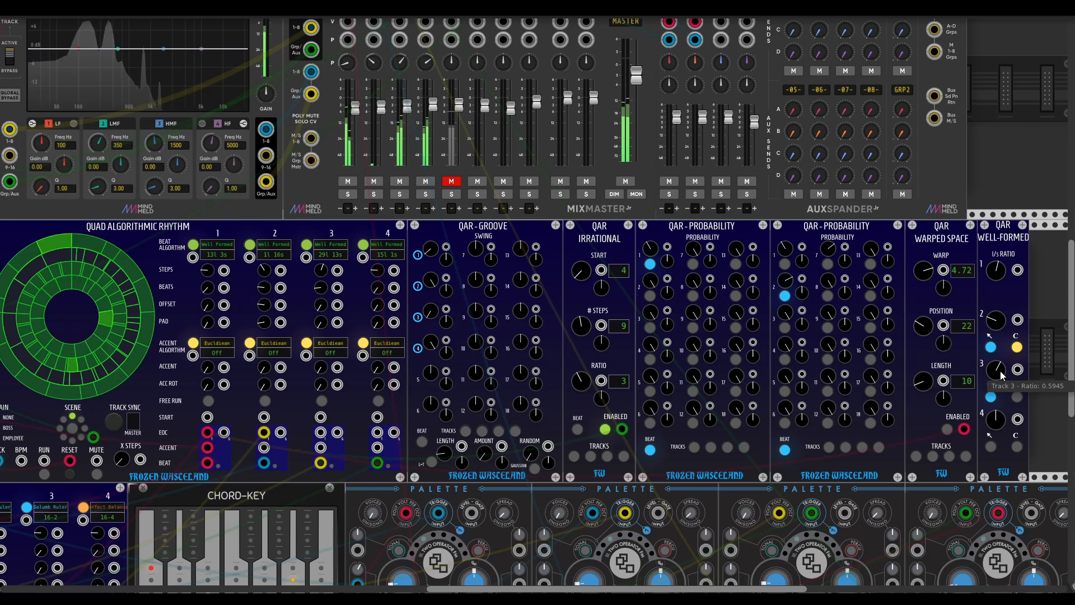
{"action": "left_click", "coordinate": [1018, 398]}
{"action": "left_click", "coordinate": [1018, 398]}
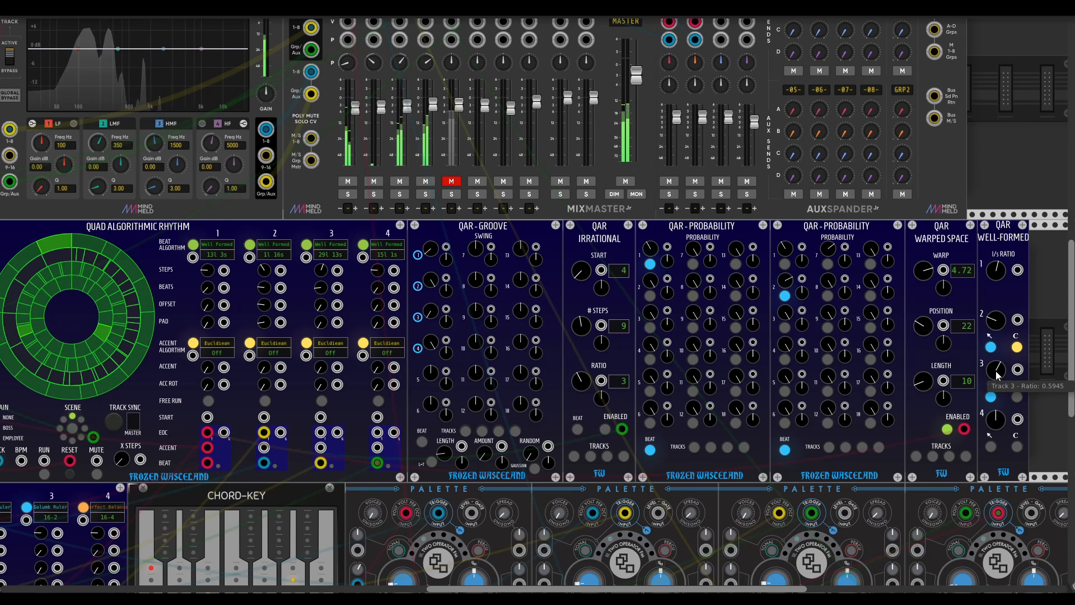
{"action": "left_click_drag", "start_coordinate": [996, 375], "coordinate": [996, 360]}
Step: Raise the beats of Quad Algorithmic Rhythm's track 1 to give 9l 7s and set Well-Formed track 4's ratio to 0.8555
{"action": "scroll", "coordinate": [900, 394], "scroll_direction": "left", "scroll_amount": 1}
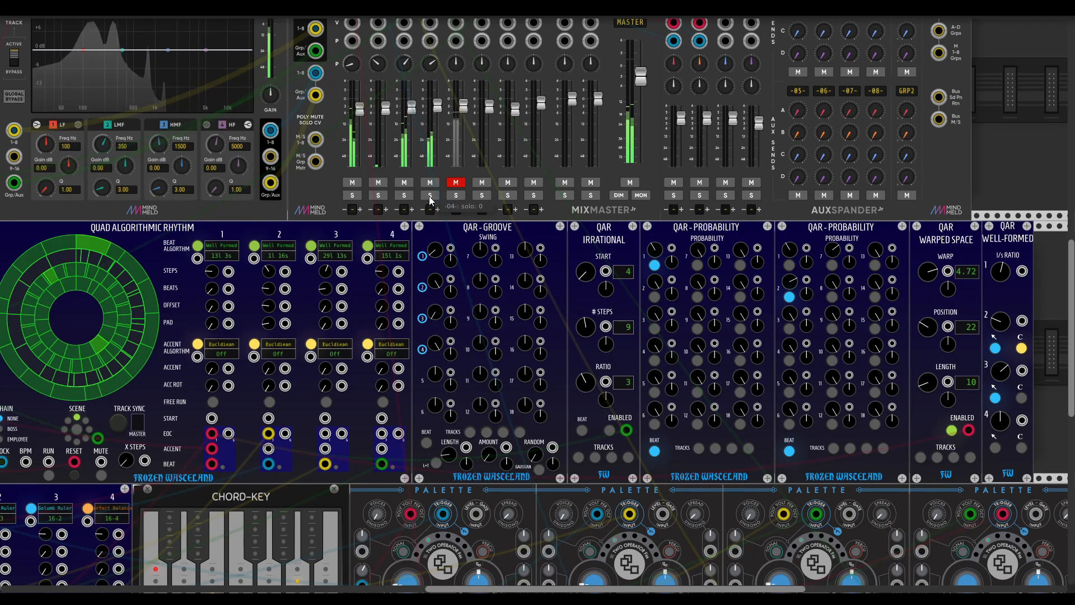
{"action": "scroll", "coordinate": [458, 218], "scroll_direction": "left", "scroll_amount": 1}
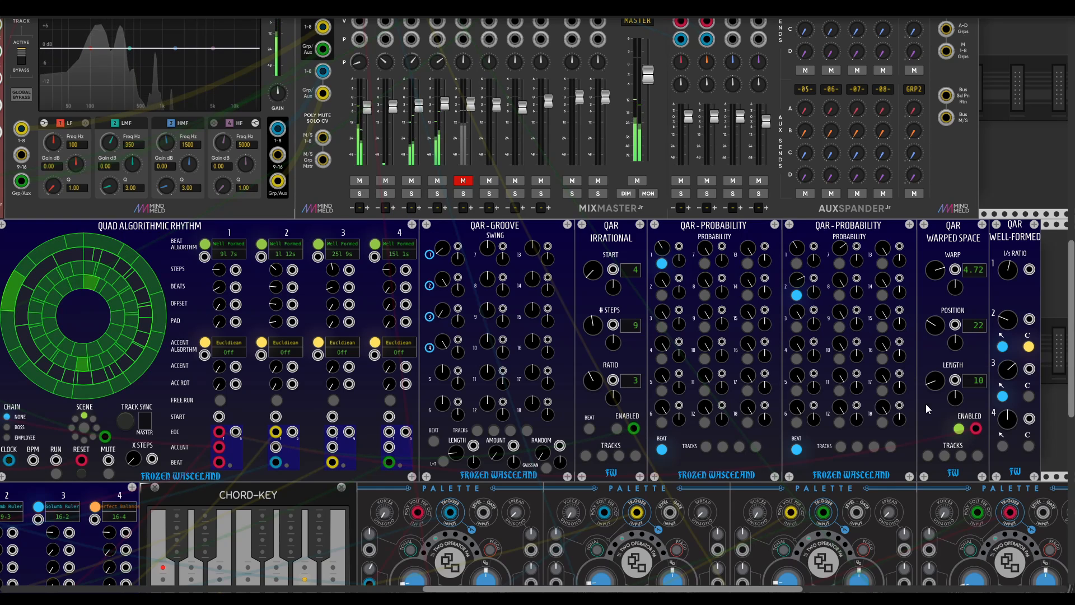
{"action": "scroll", "coordinate": [963, 428], "scroll_direction": "right", "scroll_amount": 2}
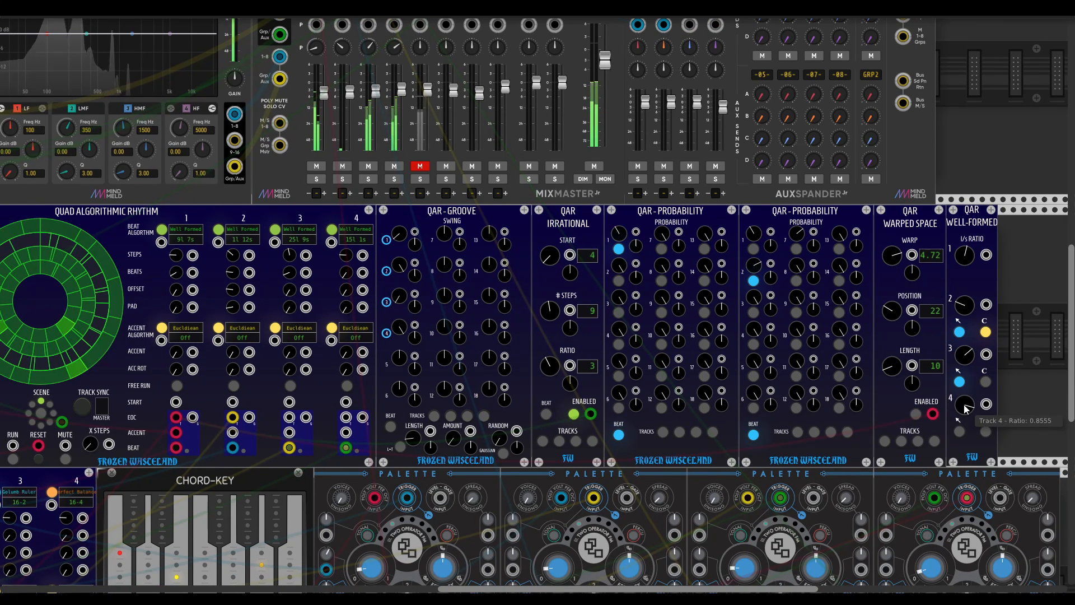
Step: Unmute channel 5 on the MixMaster mixer
{"action": "scroll", "coordinate": [677, 344], "scroll_direction": "left", "scroll_amount": 4}
{"action": "scroll", "coordinate": [676, 345], "scroll_direction": "up", "scroll_amount": 2}
{"action": "left_click", "coordinate": [519, 212]}
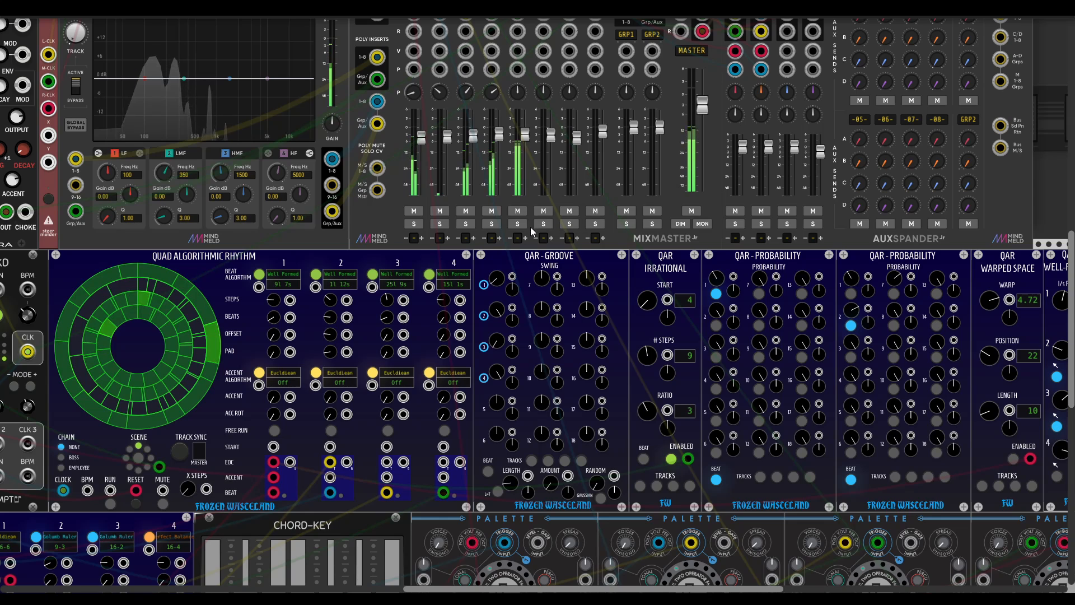
Step: Reset the l/s ratios of all four QAR-Well-Formed tracks to their default of 0.5
{"action": "scroll", "coordinate": [714, 323], "scroll_direction": "right", "scroll_amount": 1}
{"action": "scroll", "coordinate": [714, 324], "scroll_direction": "down", "scroll_amount": 1}
{"action": "double_click", "coordinate": [1028, 294]}
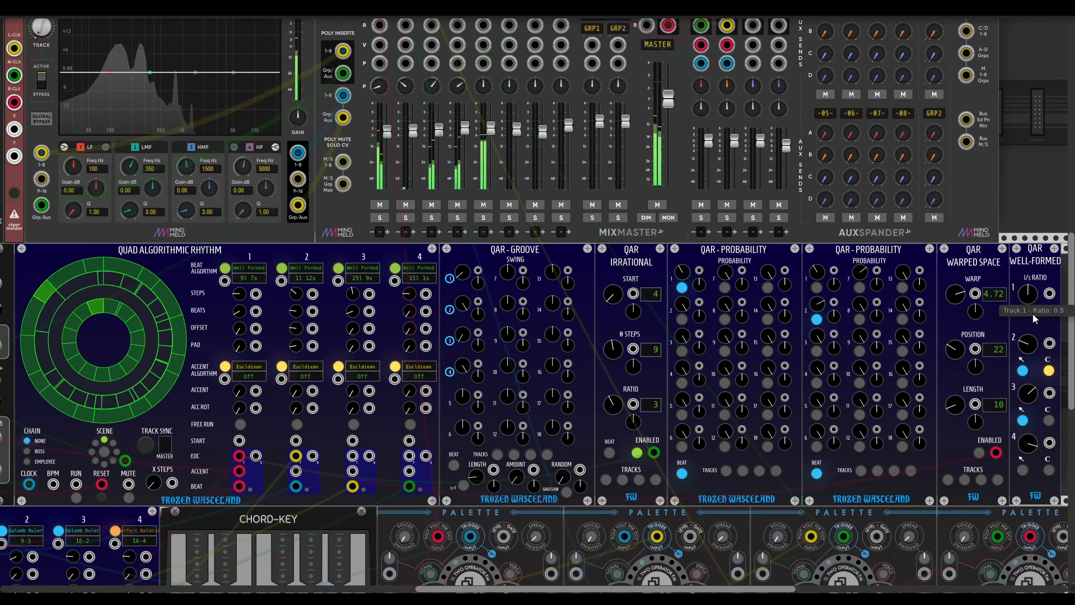
{"action": "double_click", "coordinate": [1028, 344]}
{"action": "double_click", "coordinate": [1027, 393]}
{"action": "double_click", "coordinate": [1030, 441]}
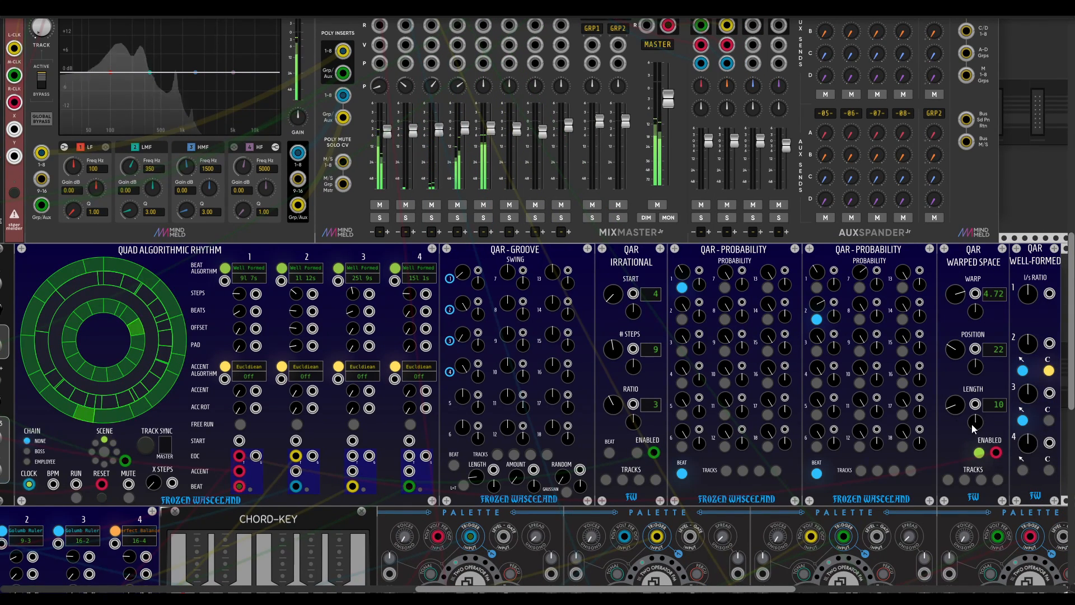
Step: Raise track 2's ratio in QAR-Well-Formed to 0.575 and fine-tune it to 0.545
{"action": "scroll", "coordinate": [818, 377], "scroll_direction": "right", "scroll_amount": 1}
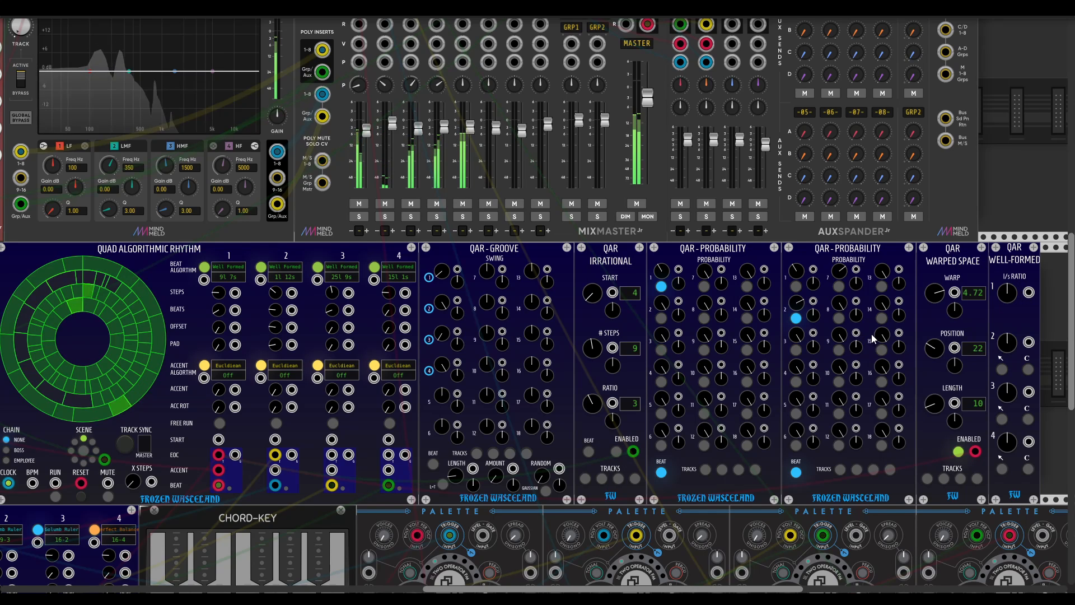
{"action": "scroll", "coordinate": [847, 342], "scroll_direction": "left", "scroll_amount": 2}
{"action": "scroll", "coordinate": [847, 343], "scroll_direction": "right", "scroll_amount": 2}
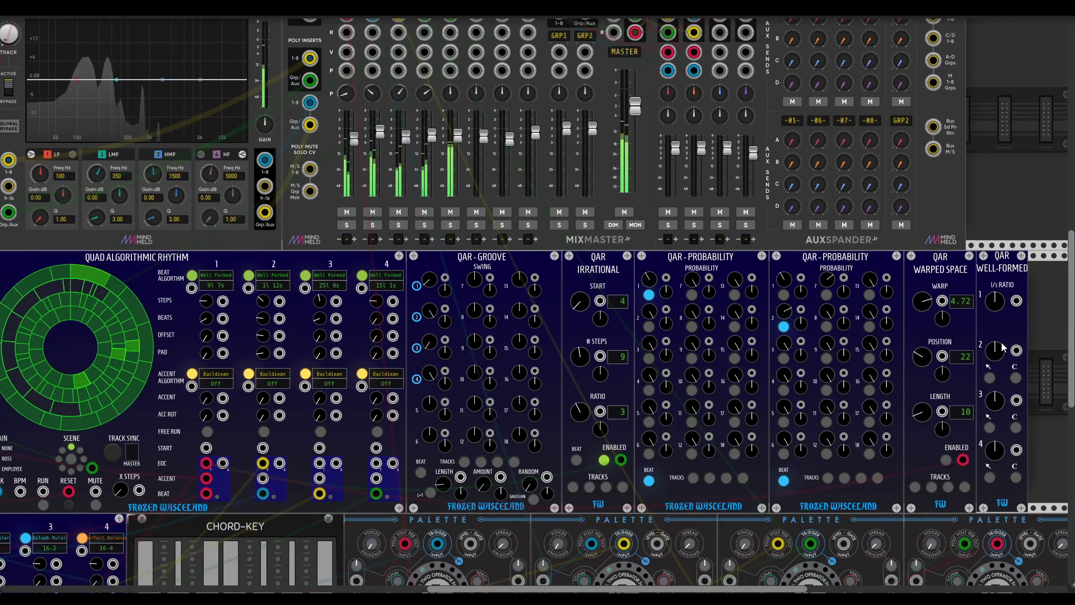
{"action": "left_click_drag", "start_coordinate": [995, 351], "coordinate": [995, 324]}
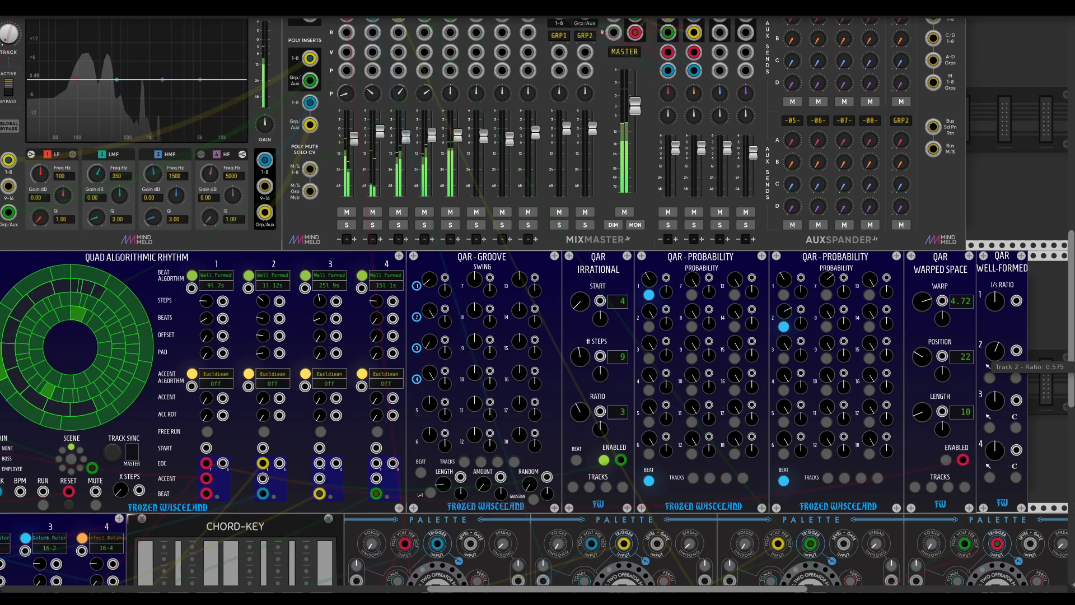
{"action": "left_click_drag", "start_coordinate": [988, 365], "coordinate": [988, 368]}
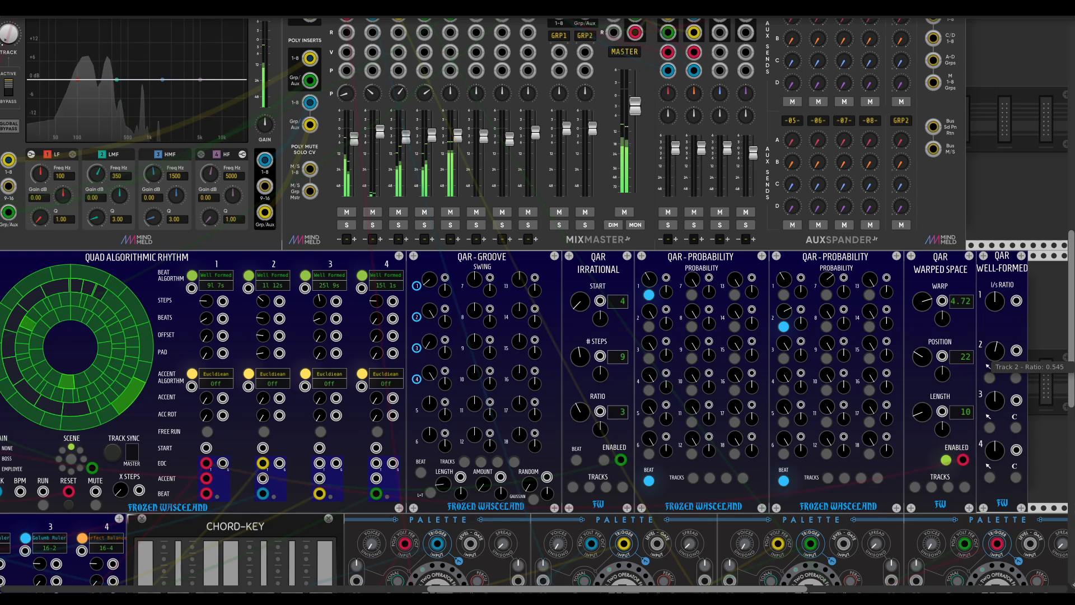
Step: Look over the whole patch, including both Quad Algorithmic Rhythm modules, their expanders, Chord-Key and the Palette voices
{"action": "scroll", "coordinate": [240, 371], "scroll_direction": "left", "scroll_amount": 6}
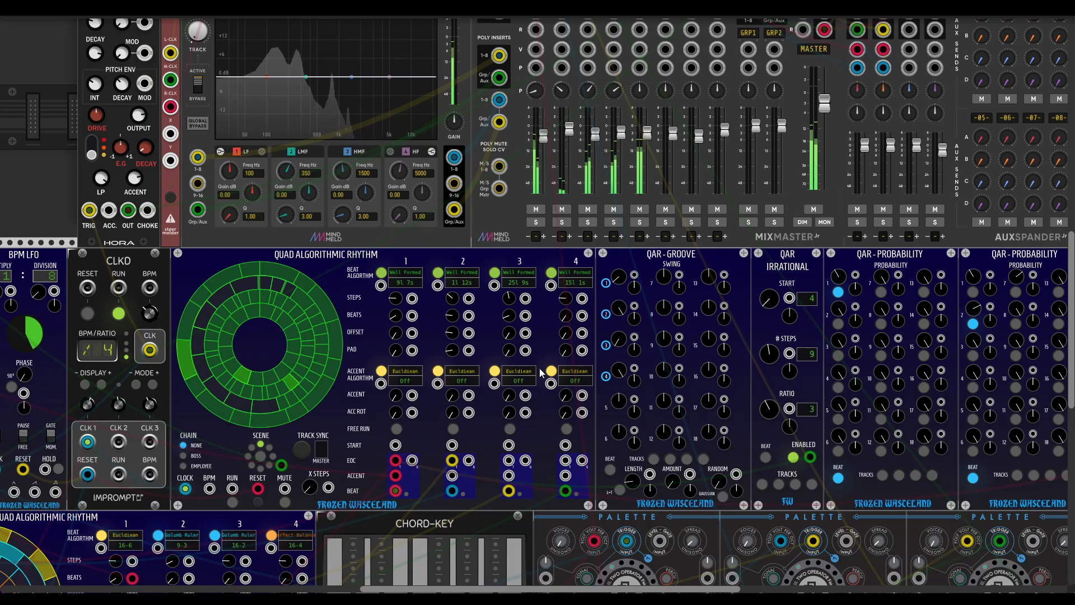
{"action": "scroll", "coordinate": [554, 357], "scroll_direction": "right", "scroll_amount": 4}
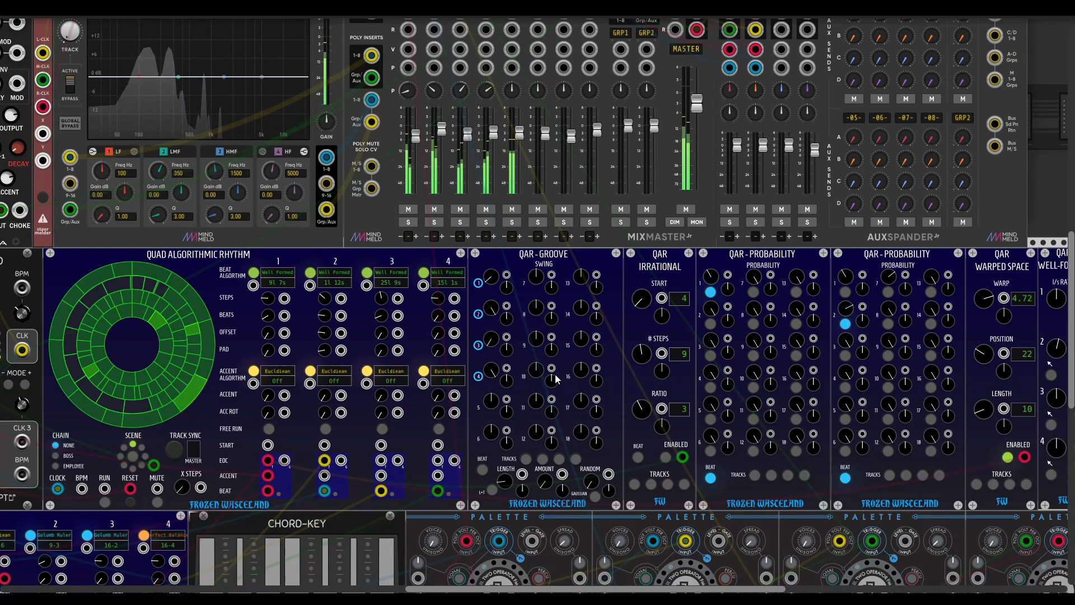
{"action": "scroll", "coordinate": [539, 389], "scroll_direction": "down", "scroll_amount": 3}
{"action": "scroll", "coordinate": [539, 389], "scroll_direction": "left", "scroll_amount": 5}
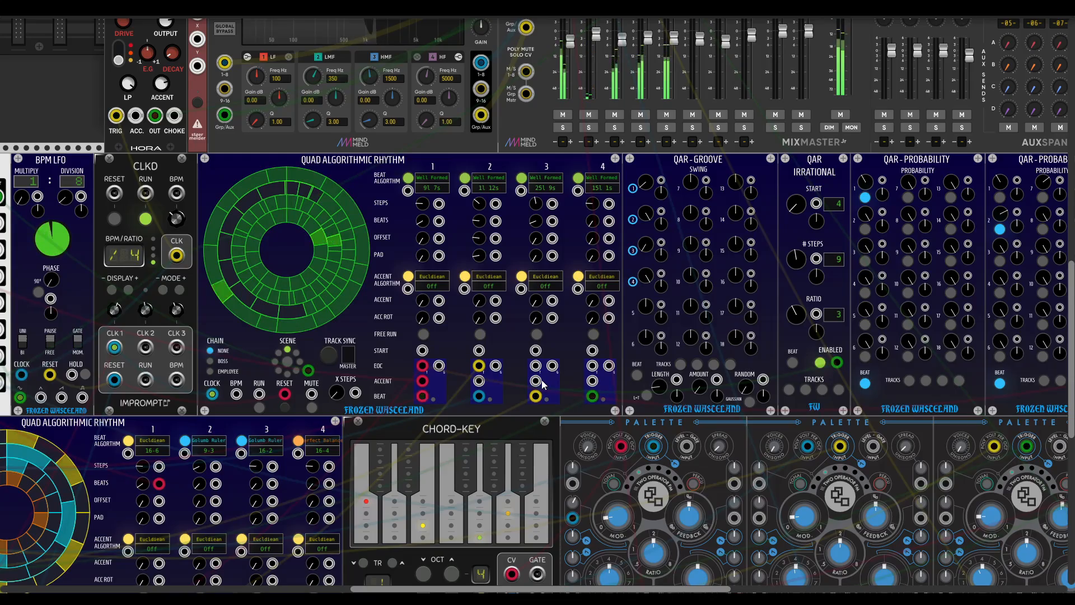
{"action": "scroll", "coordinate": [542, 384], "scroll_direction": "down", "scroll_amount": 3}
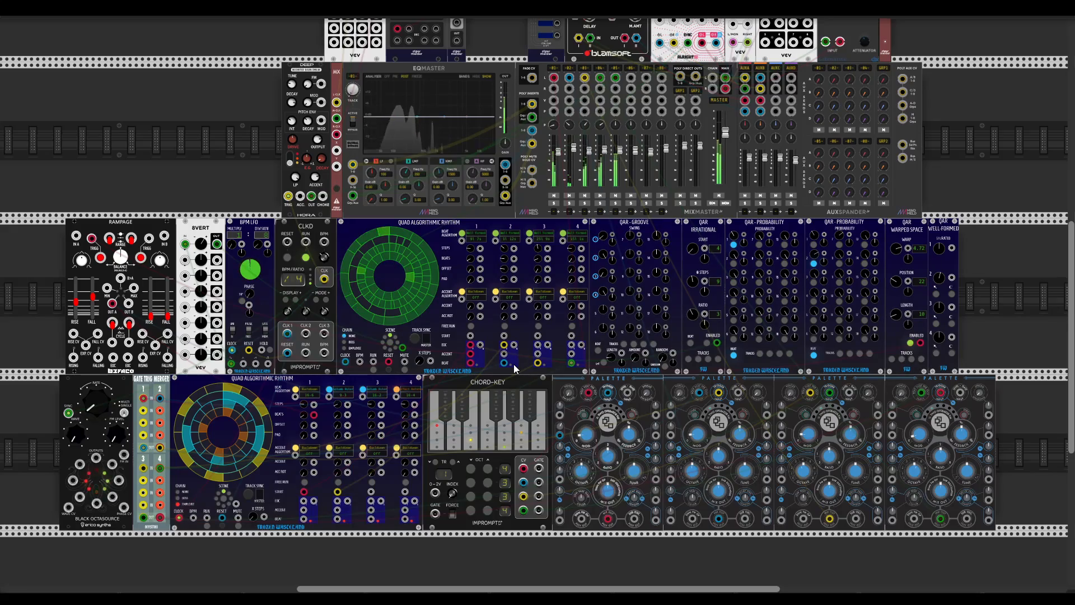
{"action": "scroll", "coordinate": [513, 364], "scroll_direction": "up", "scroll_amount": 2}
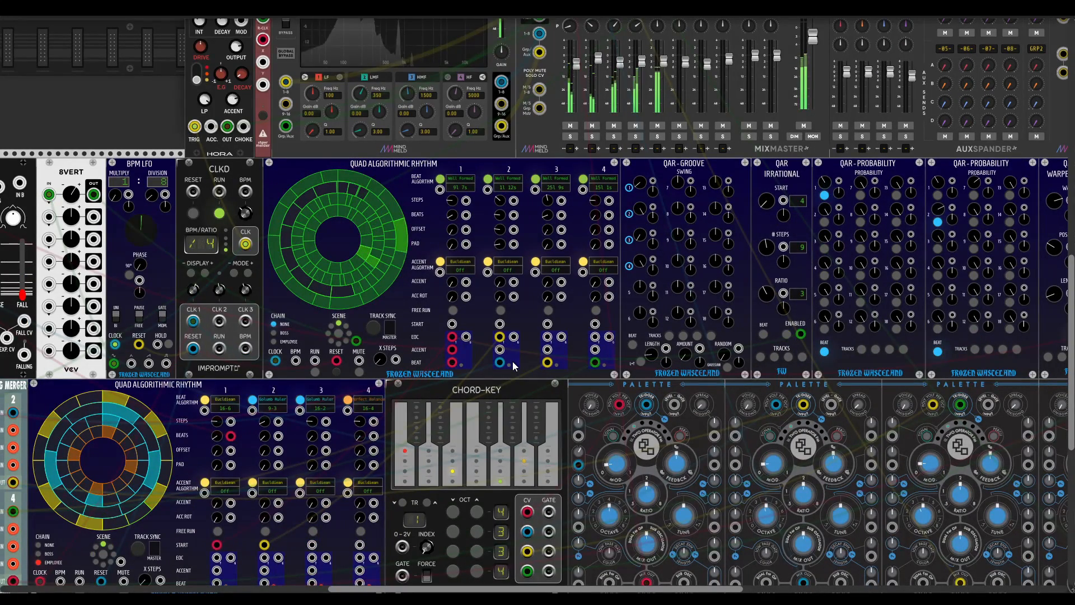
{"action": "scroll", "coordinate": [436, 339], "scroll_direction": "left", "scroll_amount": 2}
{"action": "scroll", "coordinate": [436, 338], "scroll_direction": "down", "scroll_amount": 1}
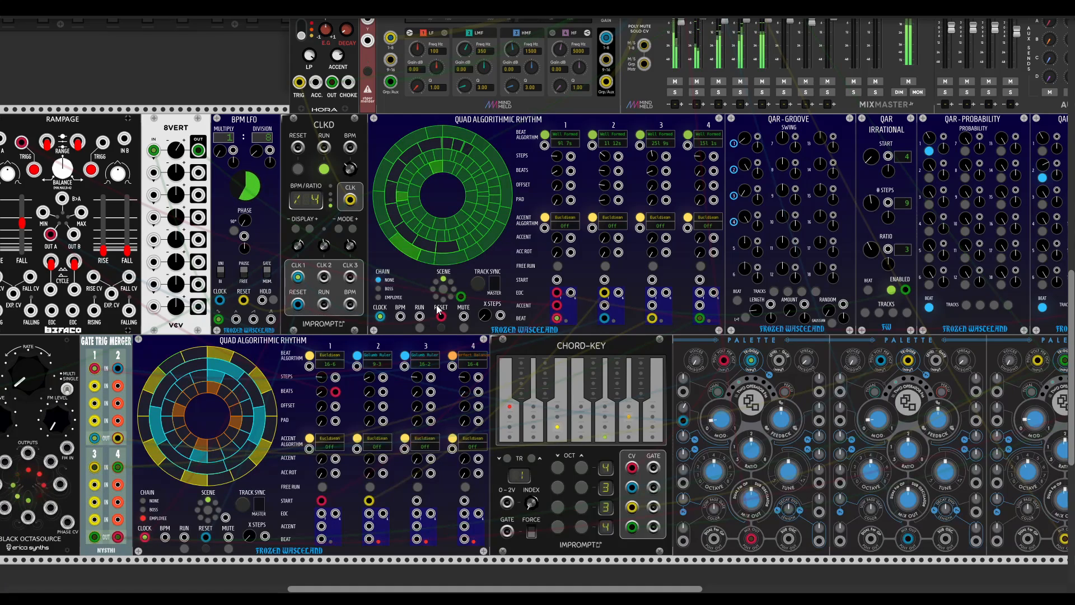
{"action": "scroll", "coordinate": [724, 327], "scroll_direction": "right", "scroll_amount": 3}
{"action": "scroll", "coordinate": [724, 327], "scroll_direction": "up", "scroll_amount": 2}
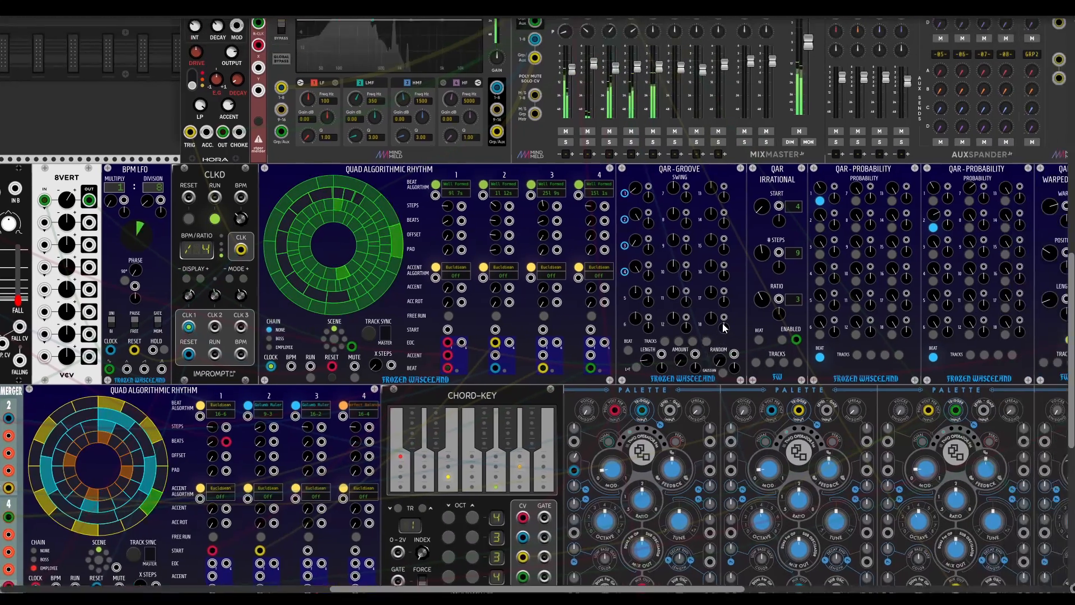